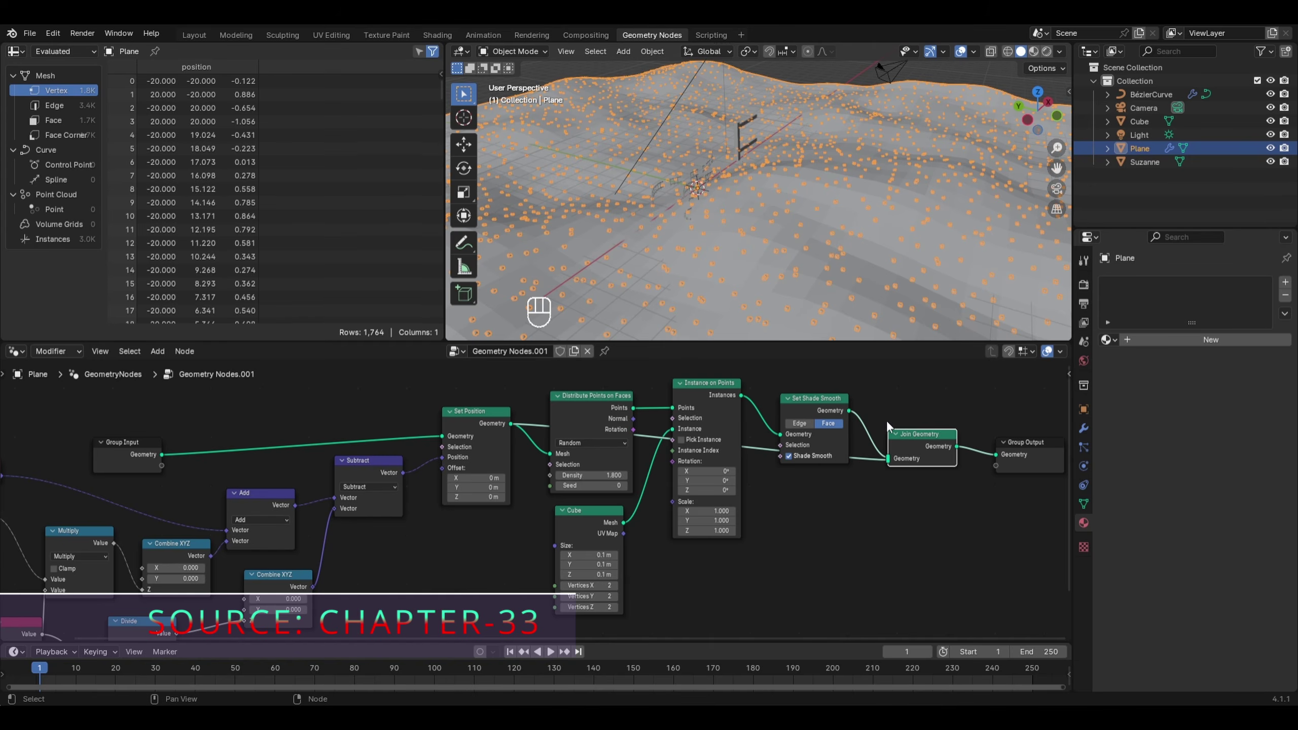
Reorder the plane's nodes so that Join Geometry comes before Set Shade Smooth
alt+drag(913, 440, 816, 505)
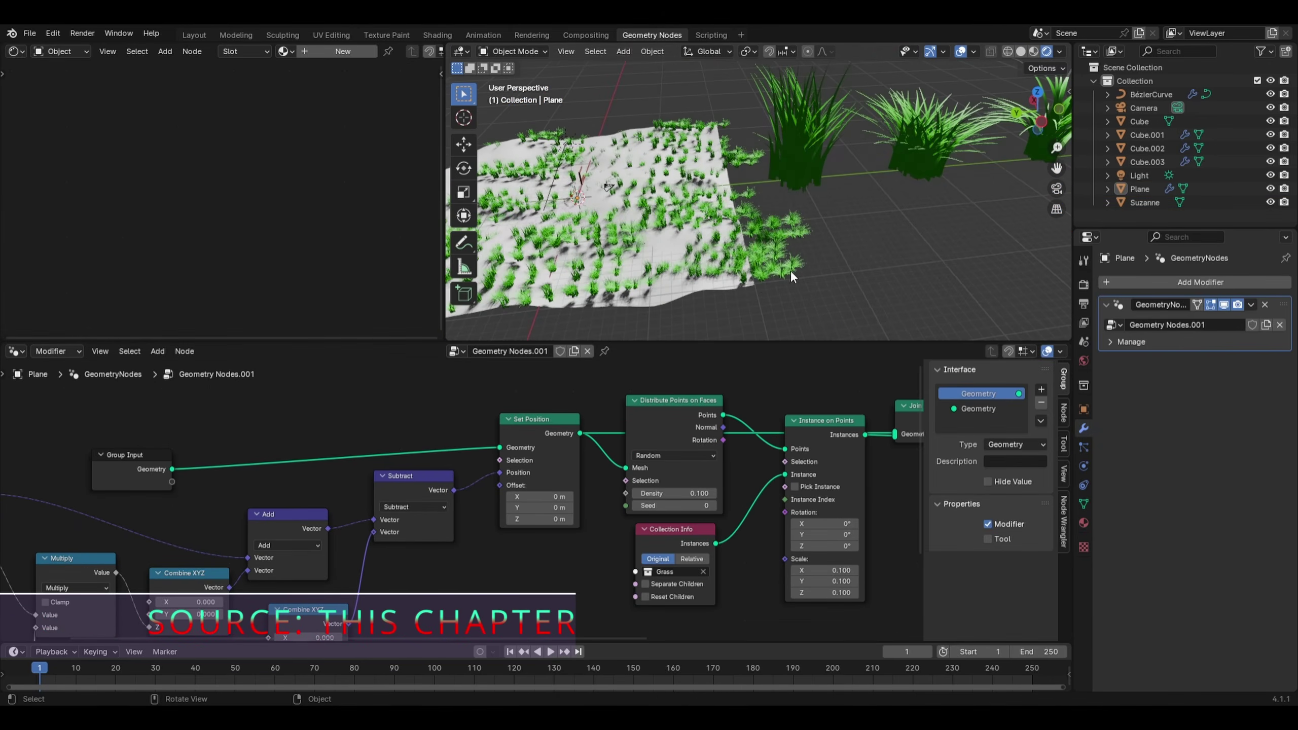
scroll(709, 584, up, 3)
click(709, 606)
click(710, 622)
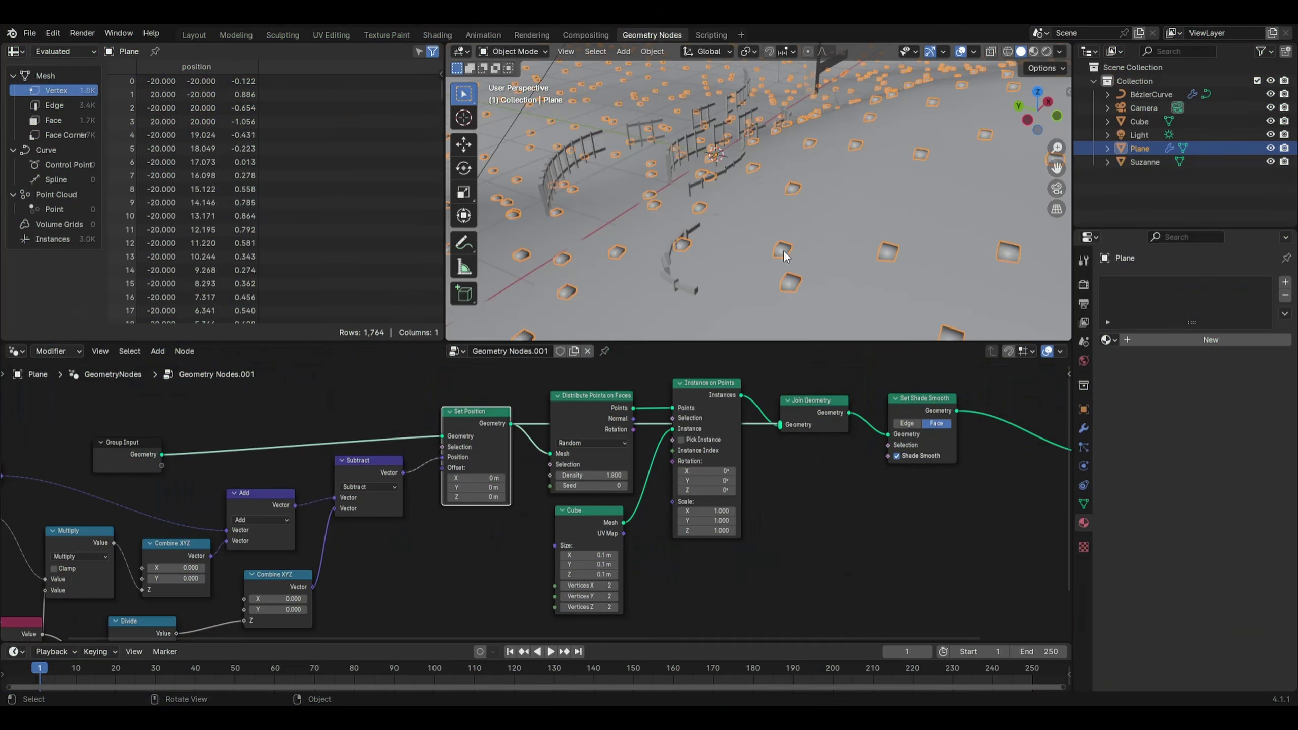
Add a new mesh cube to the scene
click(677, 146)
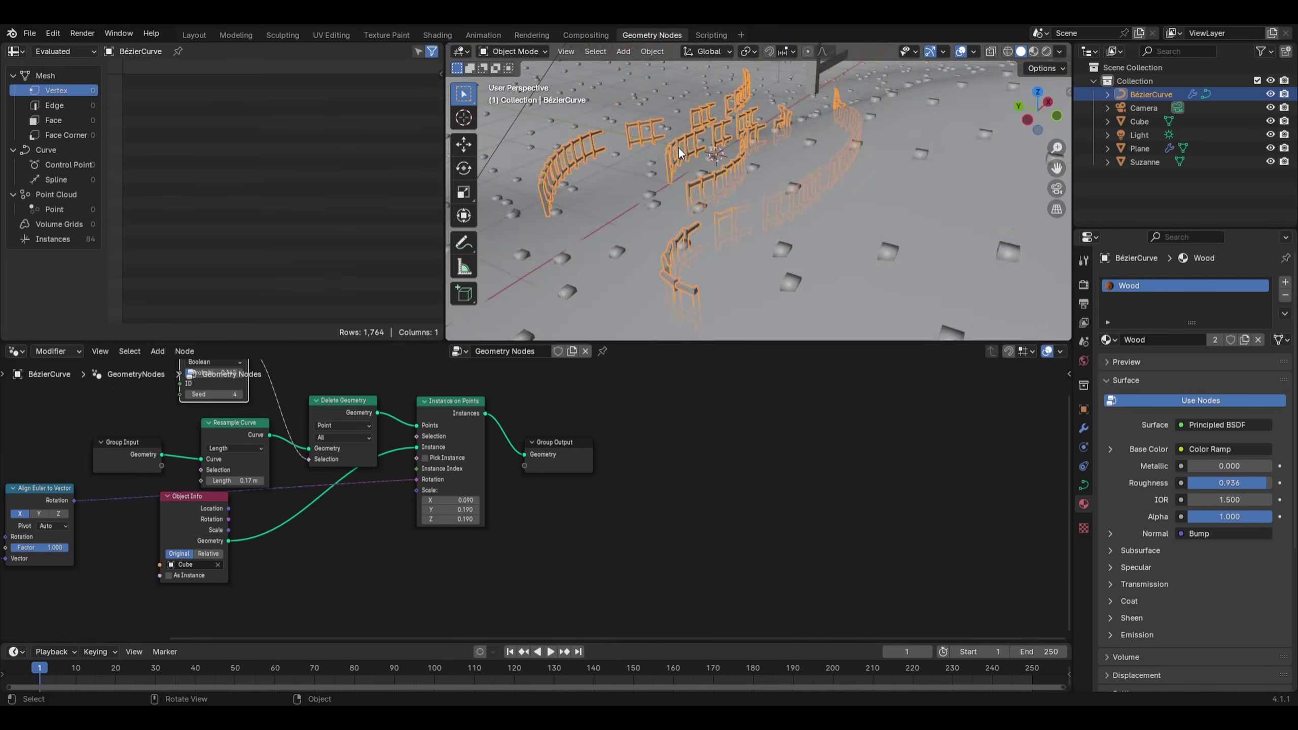
scroll(669, 179, down, 6)
scroll(661, 239, down, 4)
scroll(731, 279, up, 3)
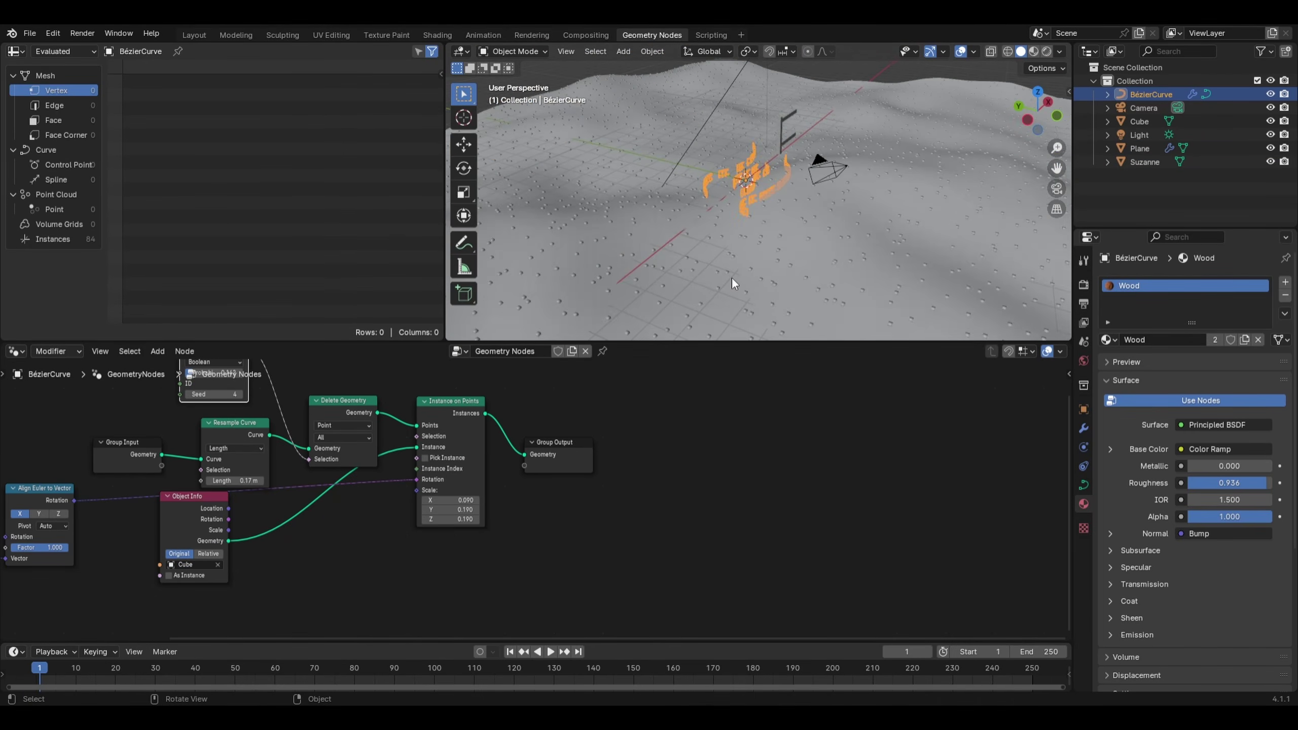
scroll(732, 279, down, 1)
scroll(729, 276, down, 5)
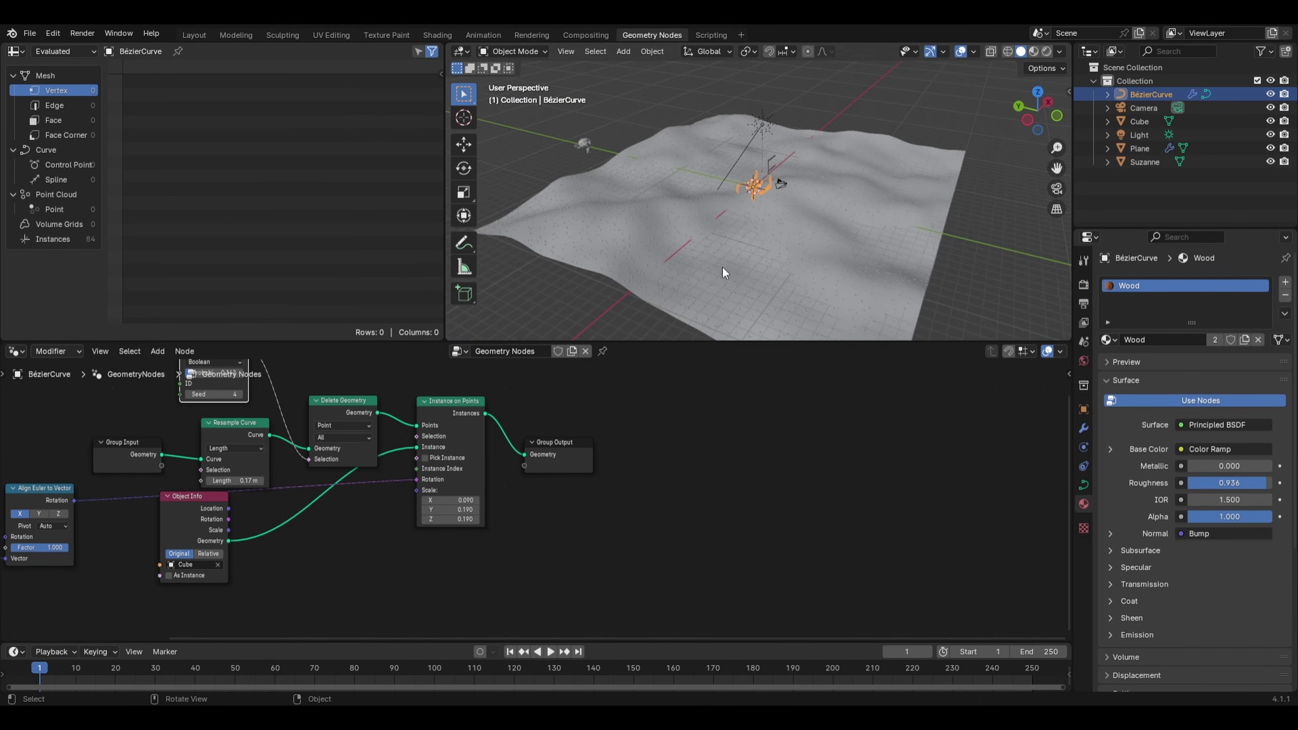
scroll(821, 255, up, 1)
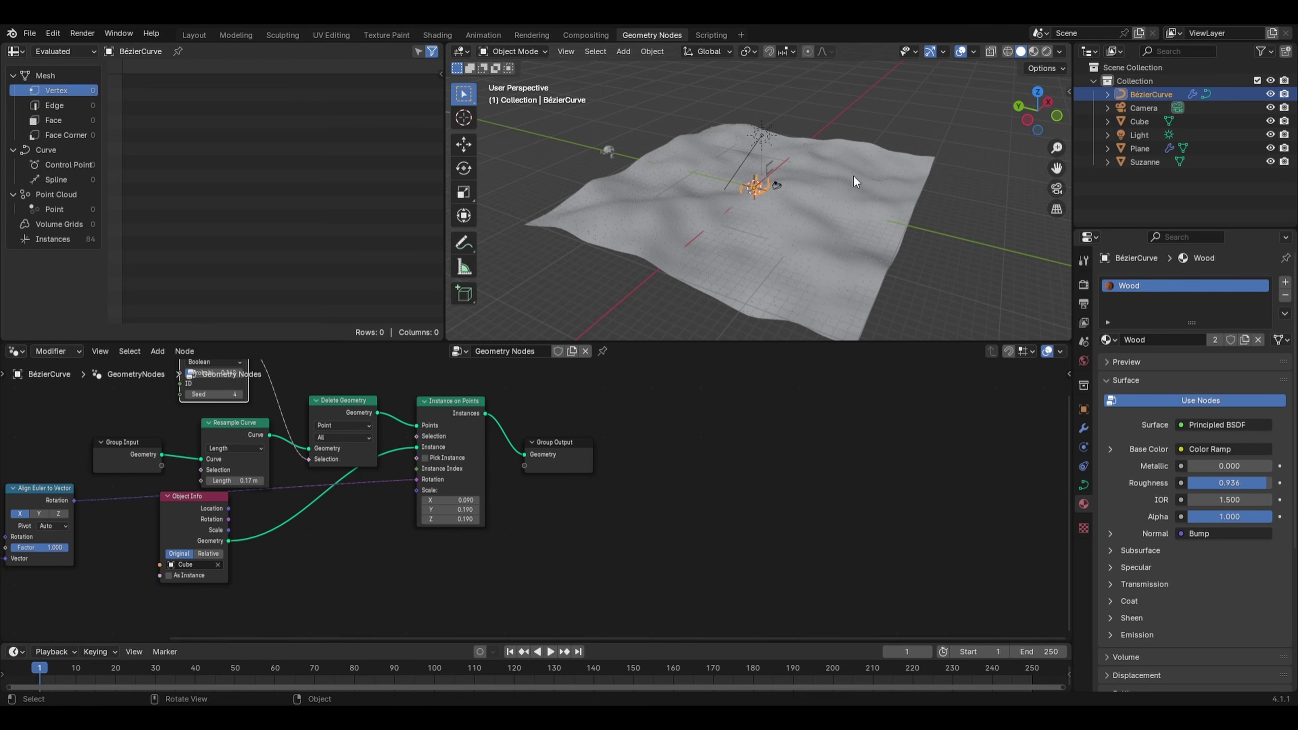
key(shift+a)
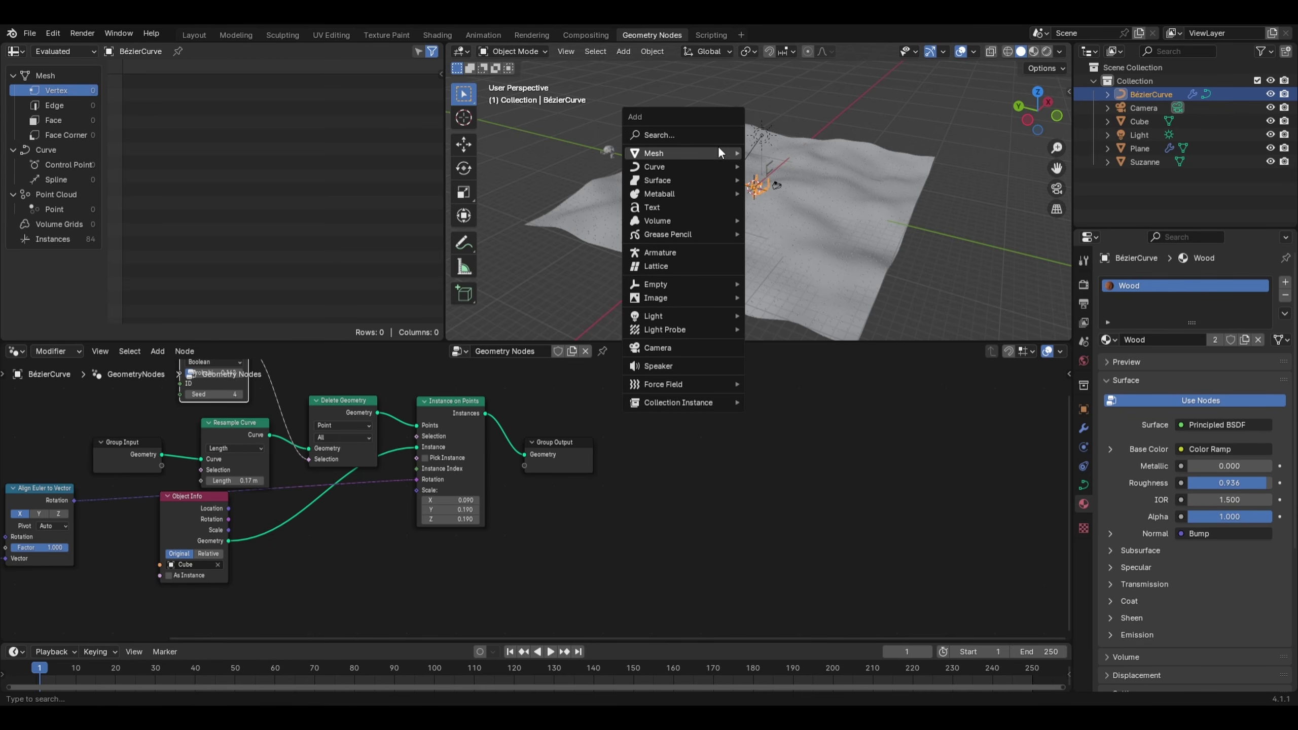
mouse_move(718, 149)
click(779, 166)
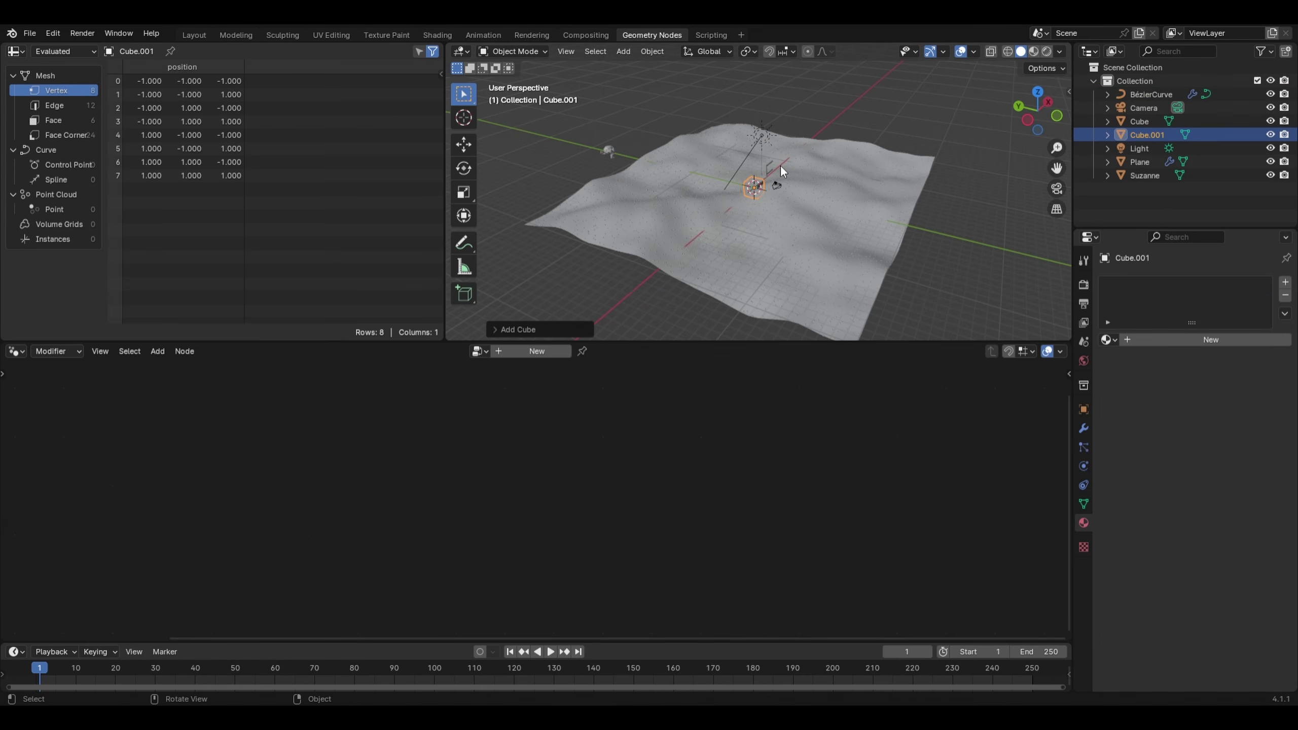
Move the new cube along the Y axis until it stands clear of the terrain plane's edge
key(g)
key(y)
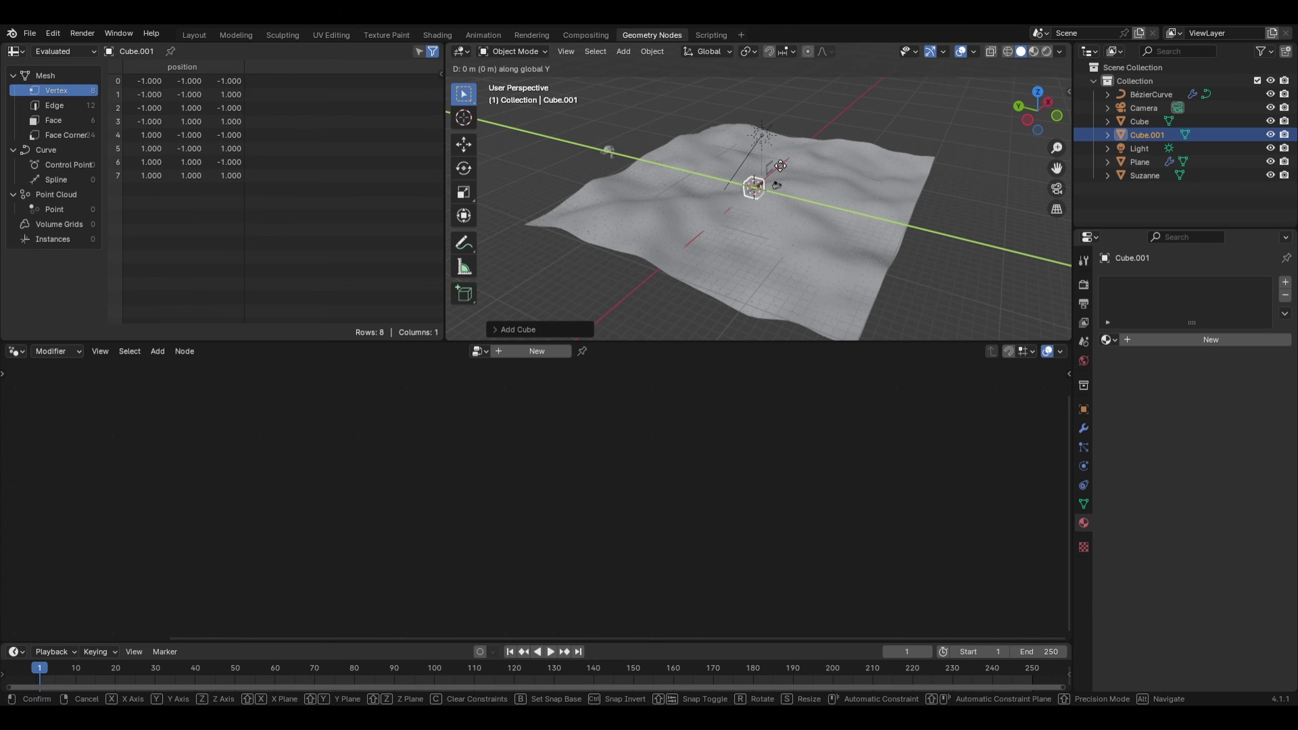
click(1023, 227)
Create a new geometry node tree on the cube
shift+middle_drag(1023, 227, 861, 205)
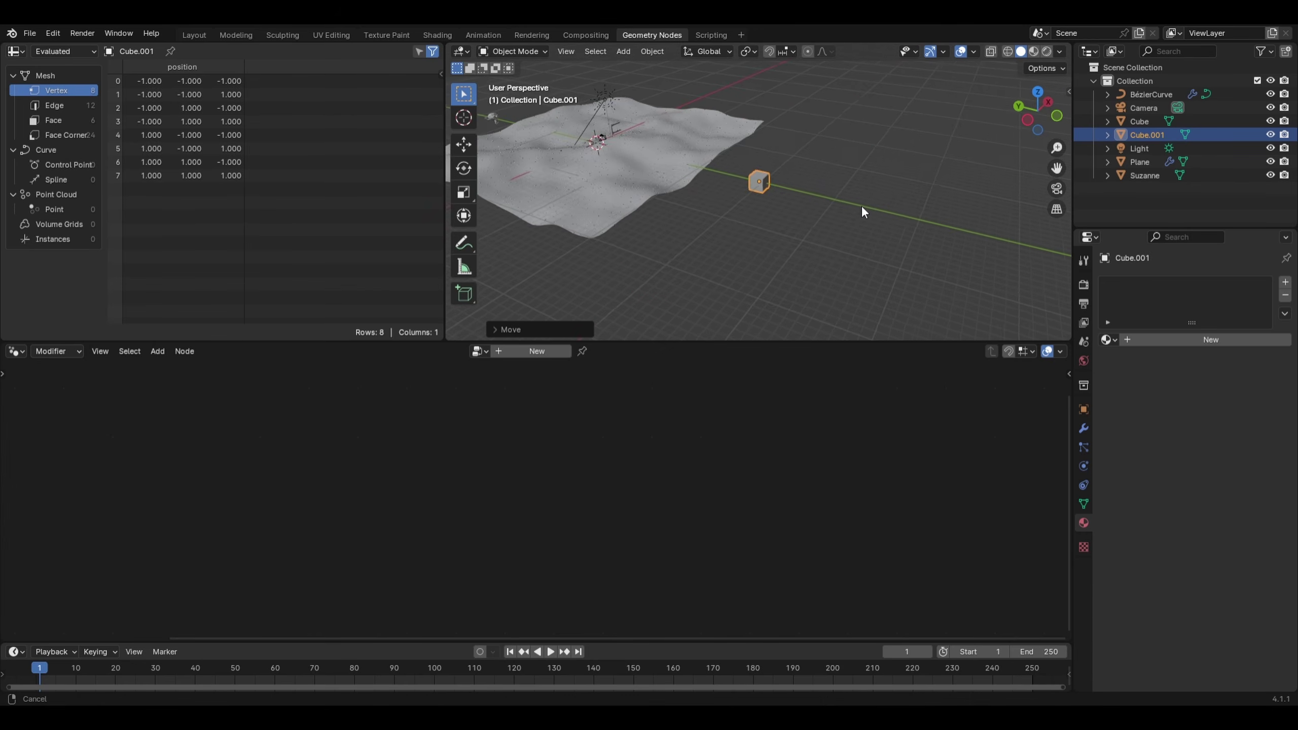
scroll(882, 209, up, 6)
shift+middle_drag(883, 145, 828, 164)
scroll(821, 176, up, 4)
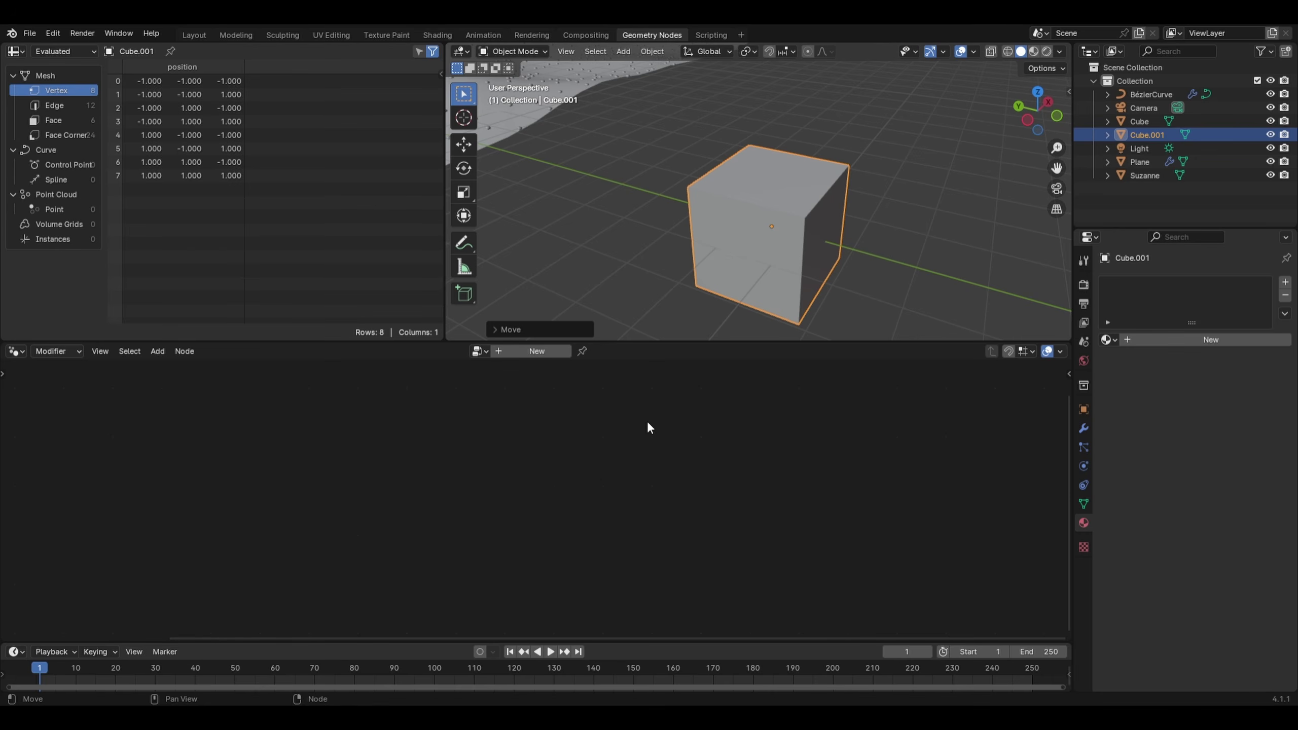
click(553, 351)
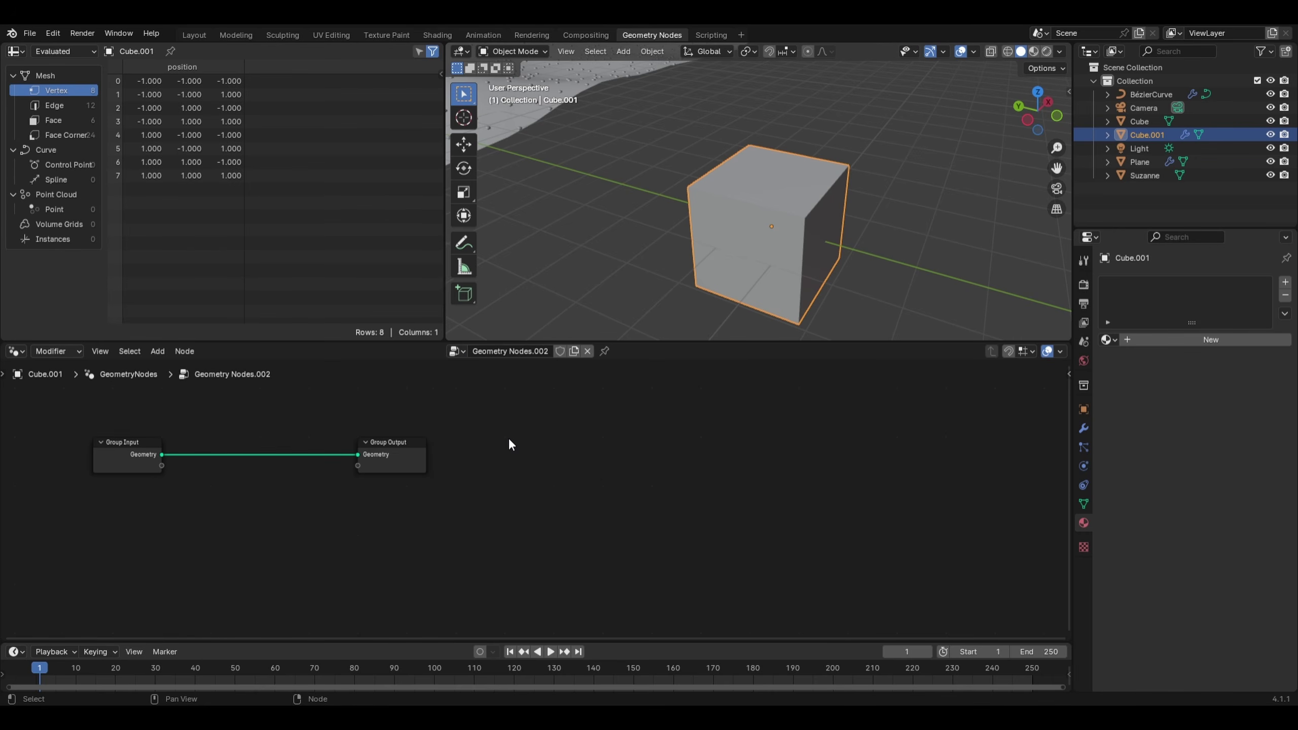
Add a Mesh Line primitive node and feed its mesh into the Group Output in place of the cube's input geometry
middle_drag(508, 437, 831, 467)
key(shift+a)
mouse_move(564, 416)
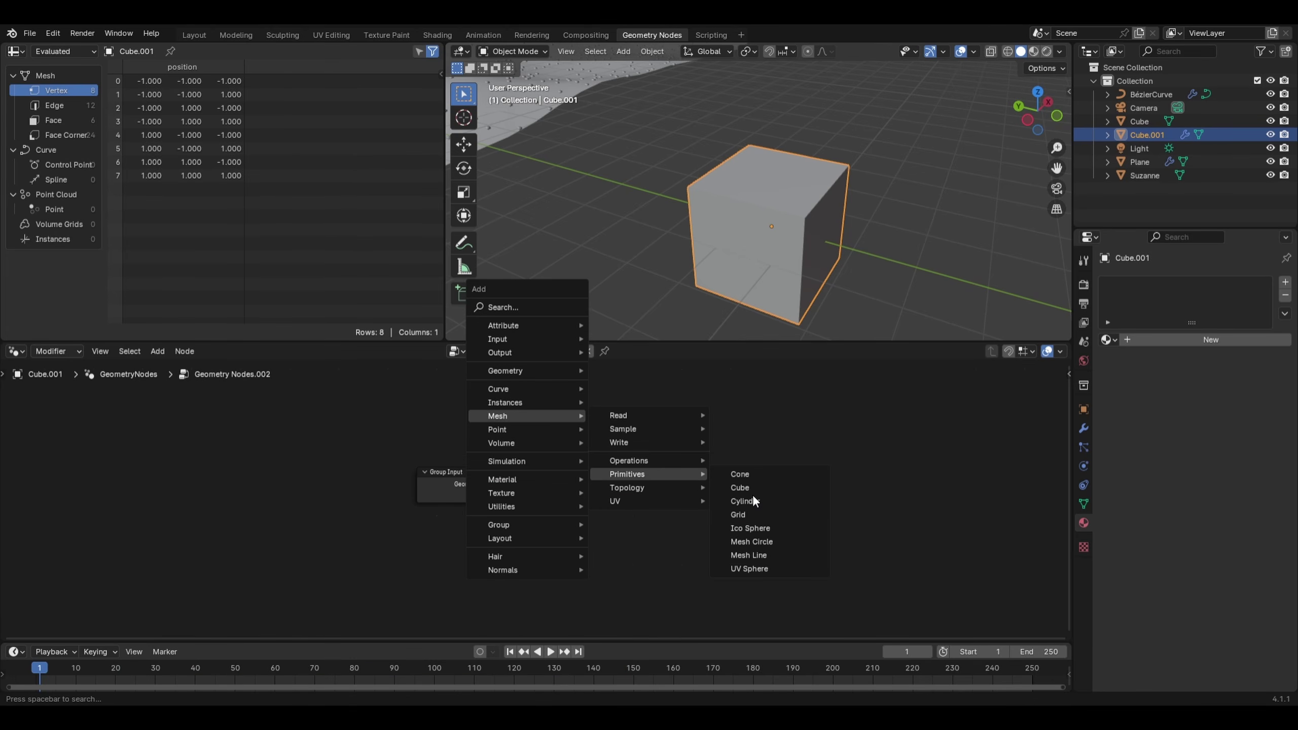
mouse_move(639, 474)
click(754, 555)
click(589, 444)
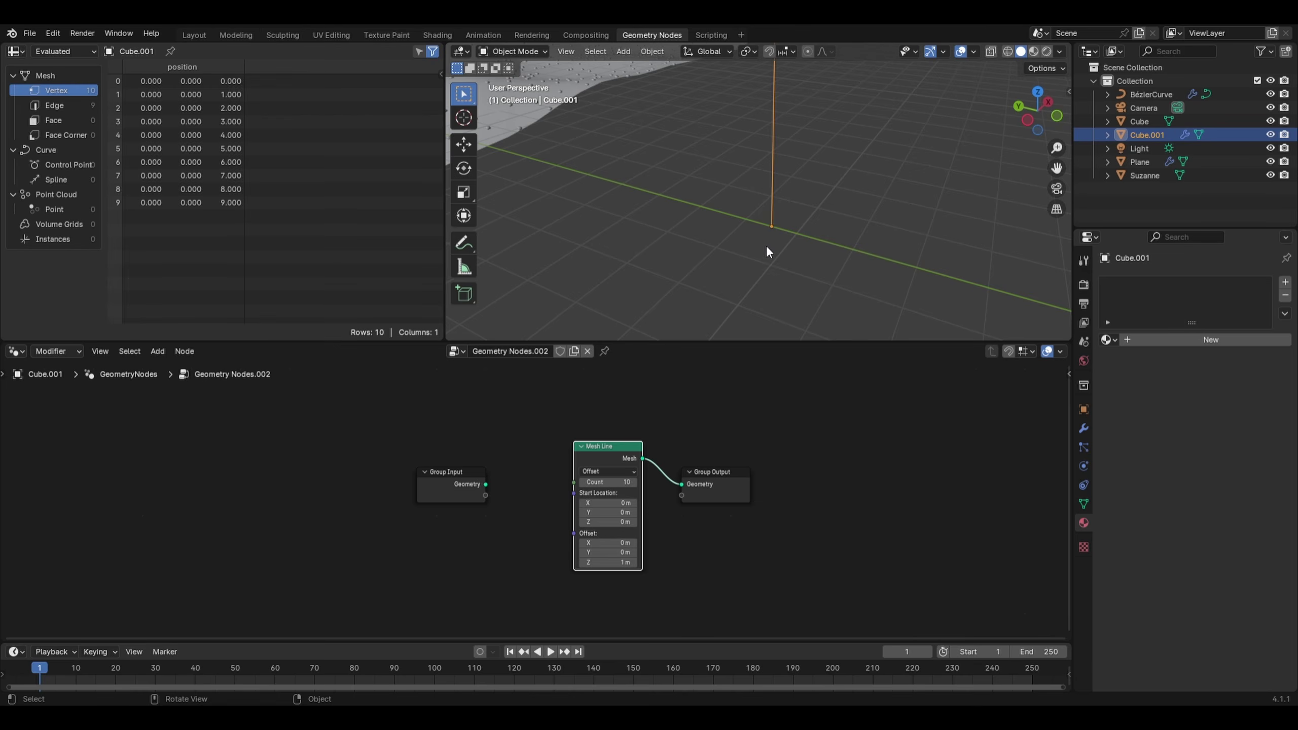
Insert a Mesh to Points node between the Mesh Line and the Group Output
middle_drag(765, 245, 793, 183)
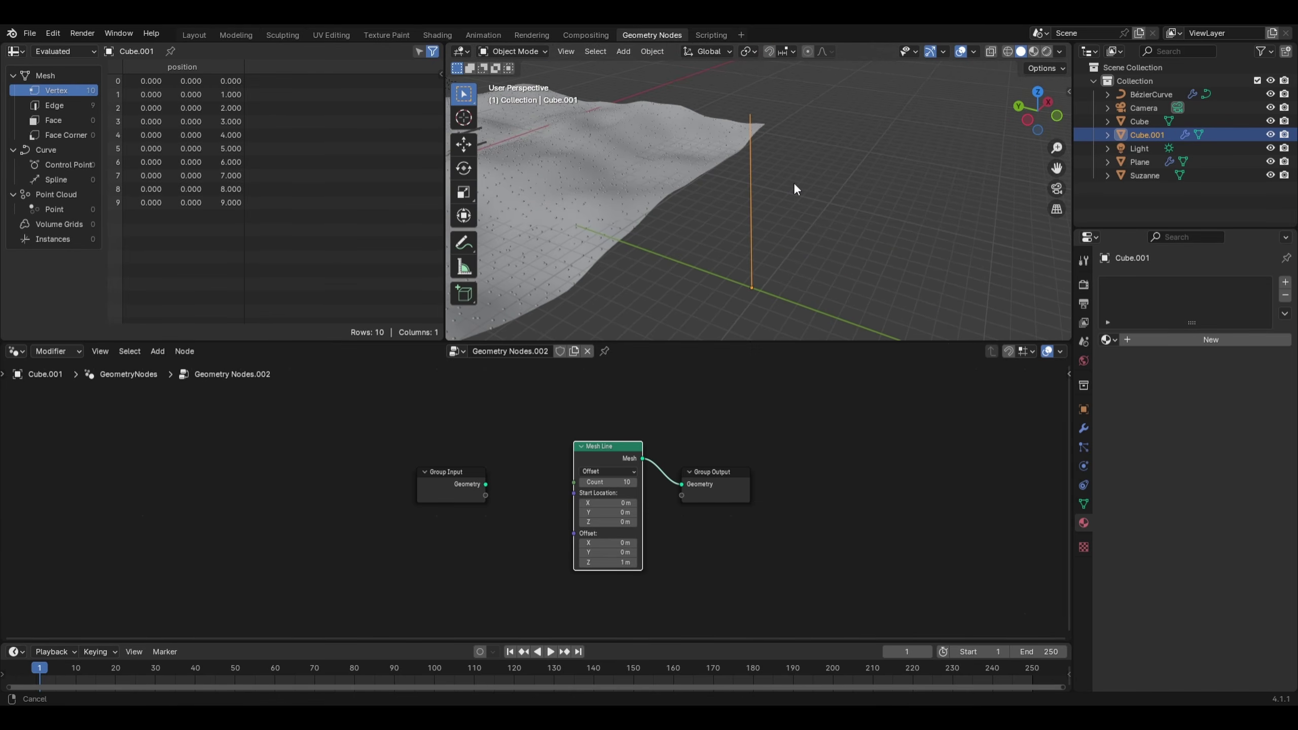
middle_drag(787, 322, 848, 302)
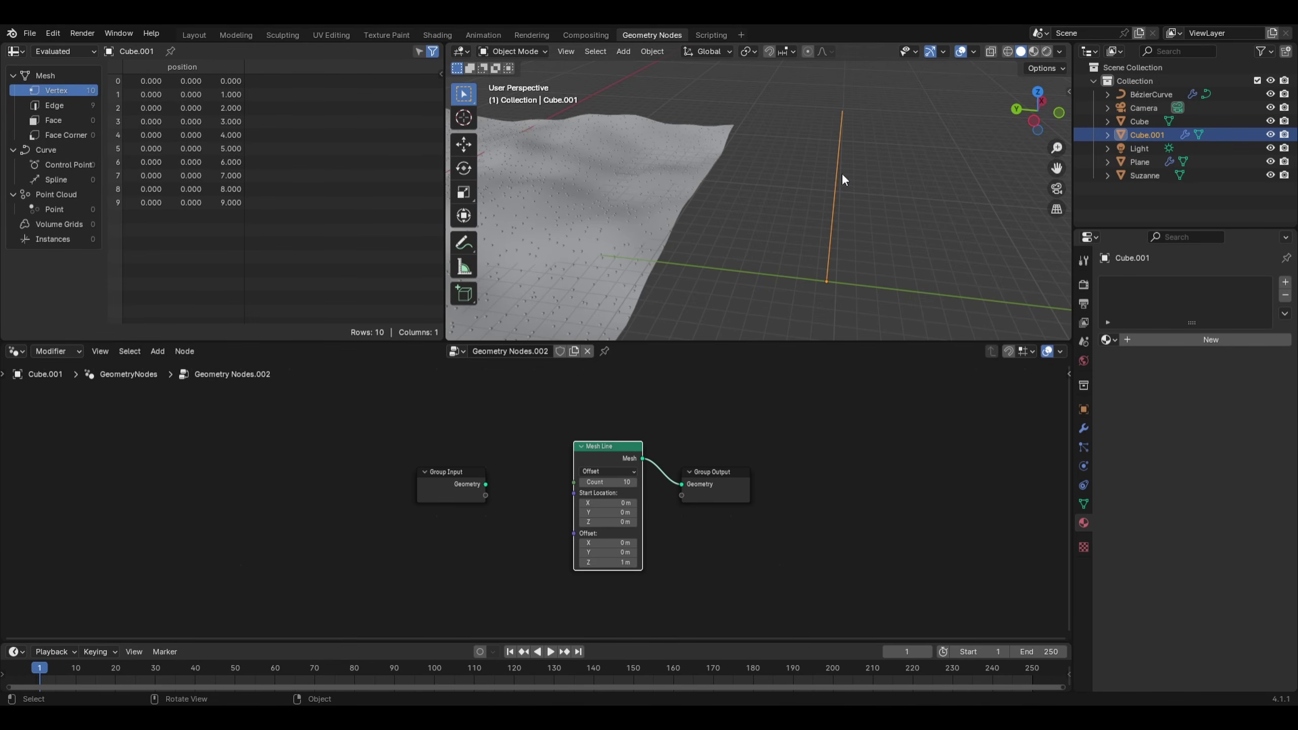
drag(585, 459, 524, 453)
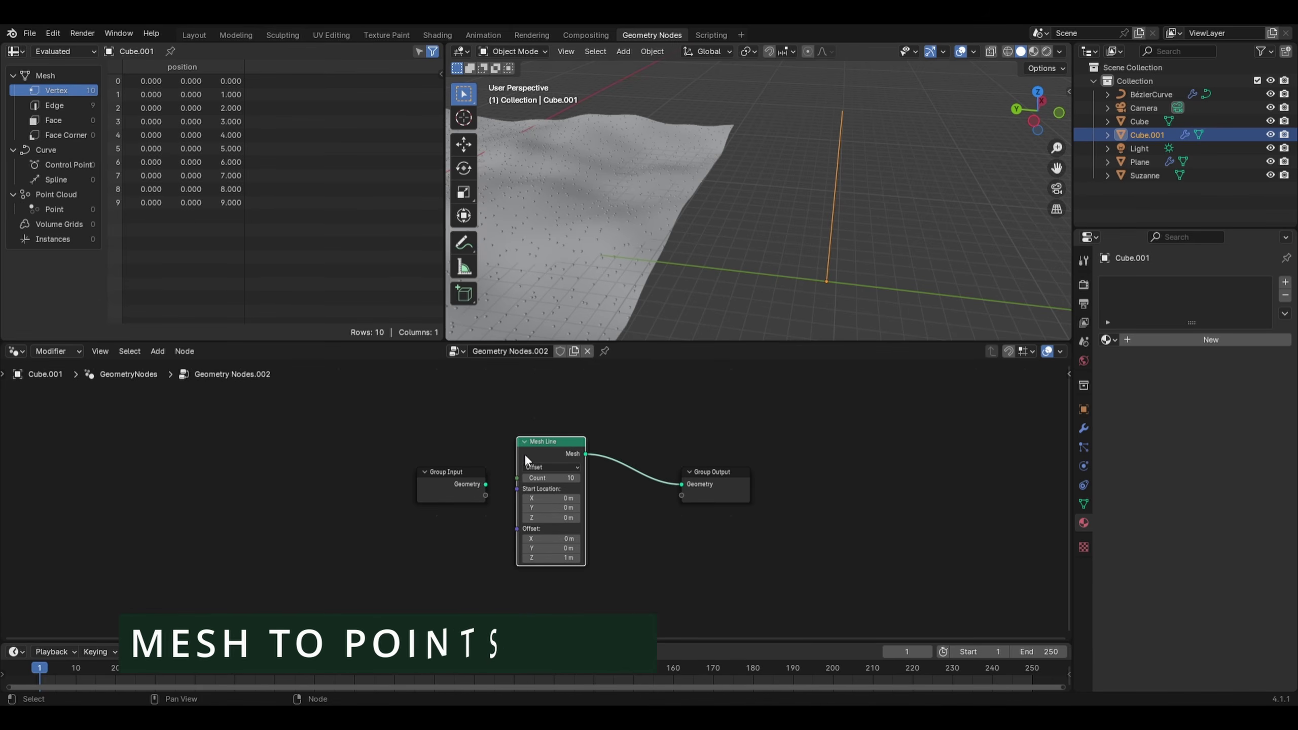
key(shift+a)
mouse_move(590, 424)
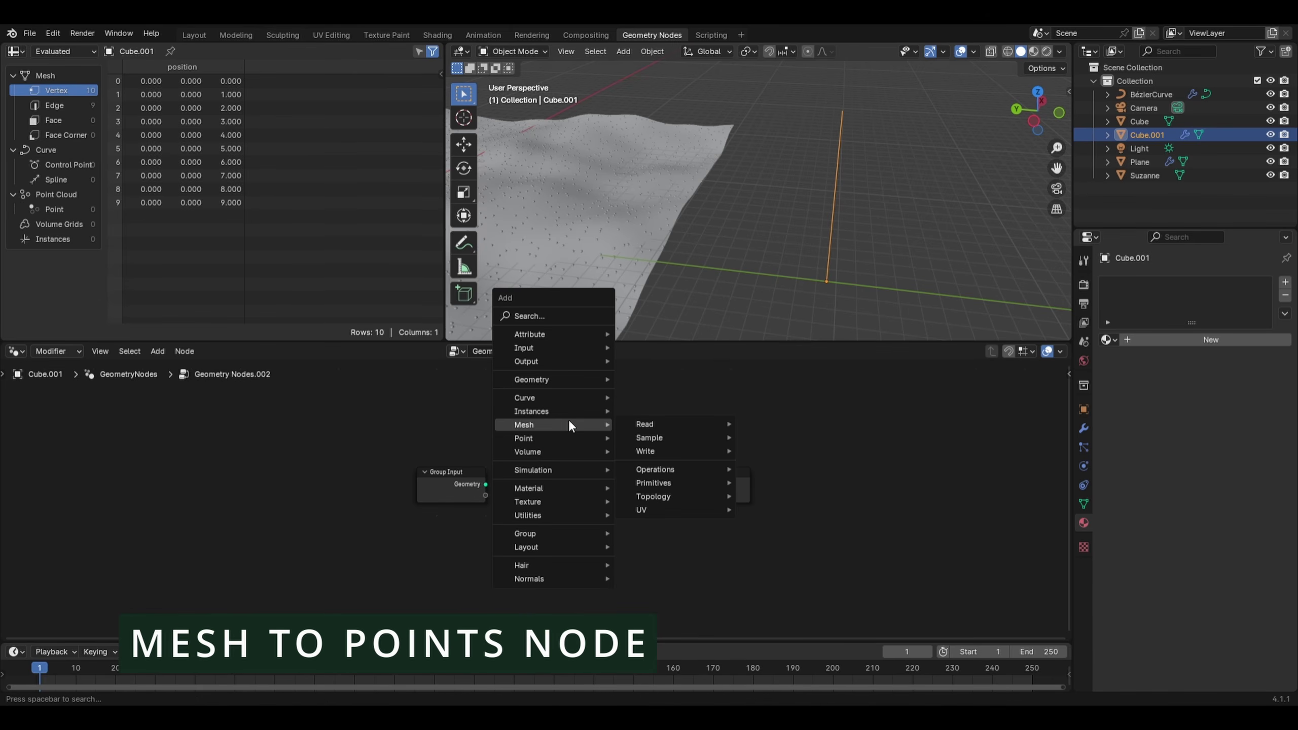
mouse_move(676, 469)
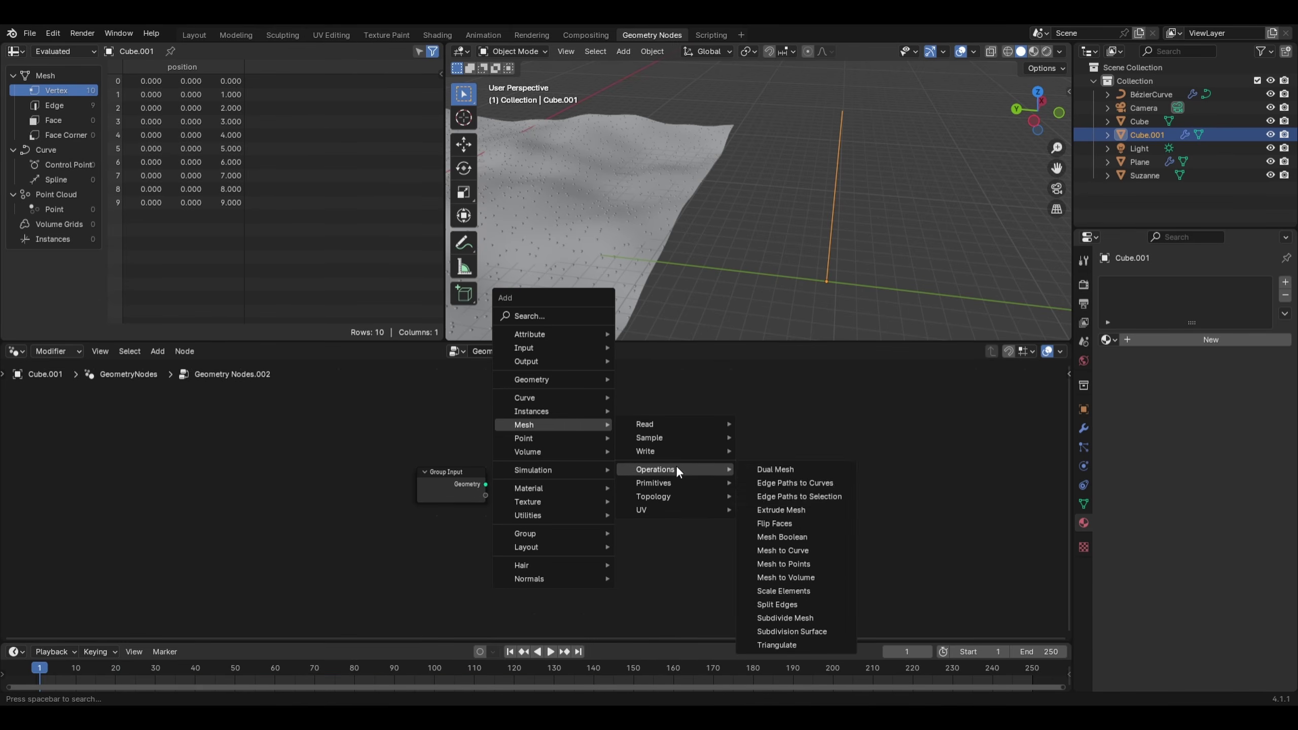
click(797, 563)
click(607, 442)
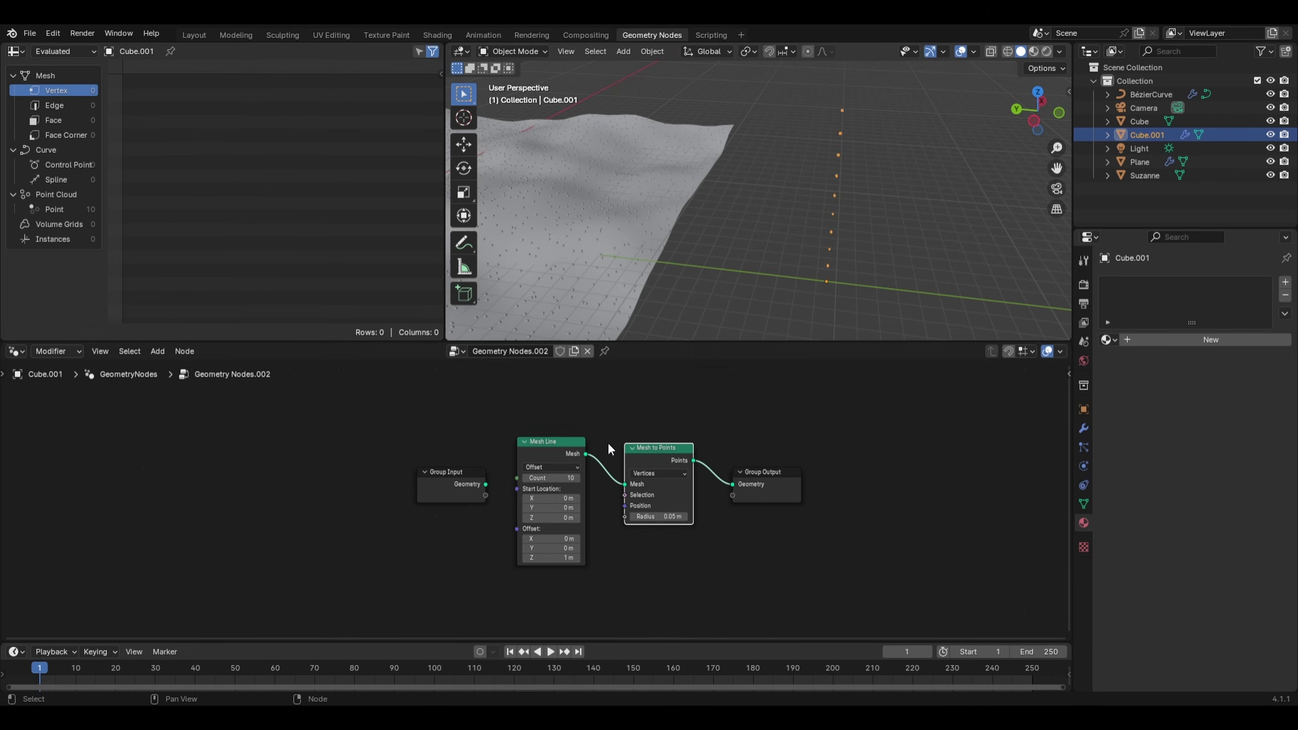
Try out Offset and Start Location values on the Mesh Line node, including offsets of 8.3 m in X and 3.5 m in Y
scroll(941, 207, up, 2)
scroll(936, 179, down, 1)
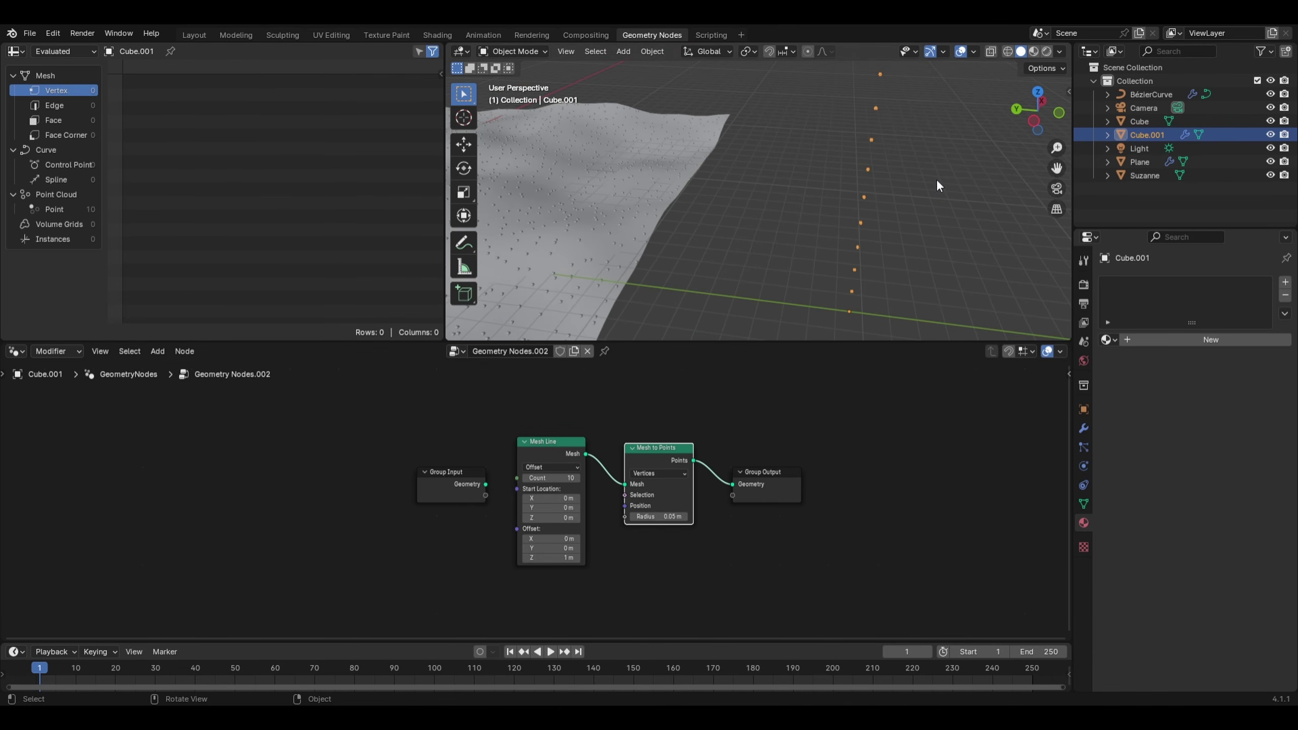
scroll(588, 430, up, 1)
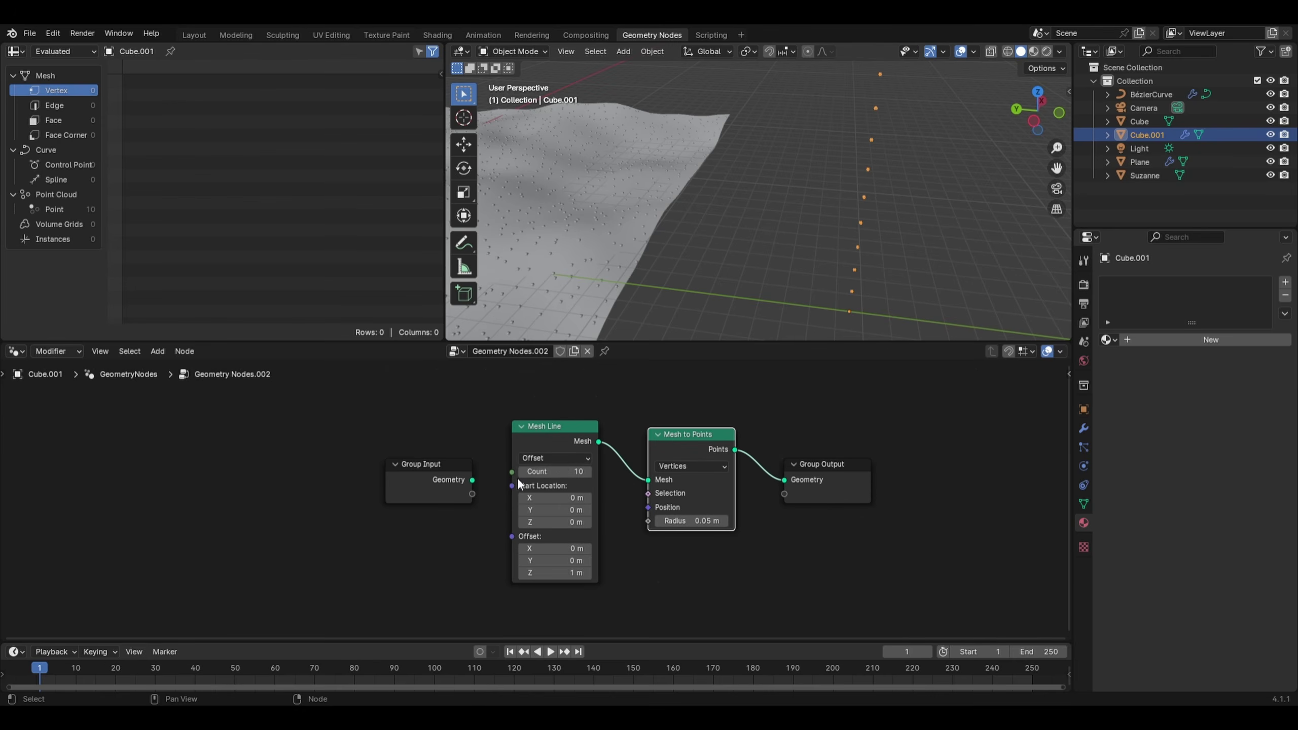
scroll(552, 478, up, 1)
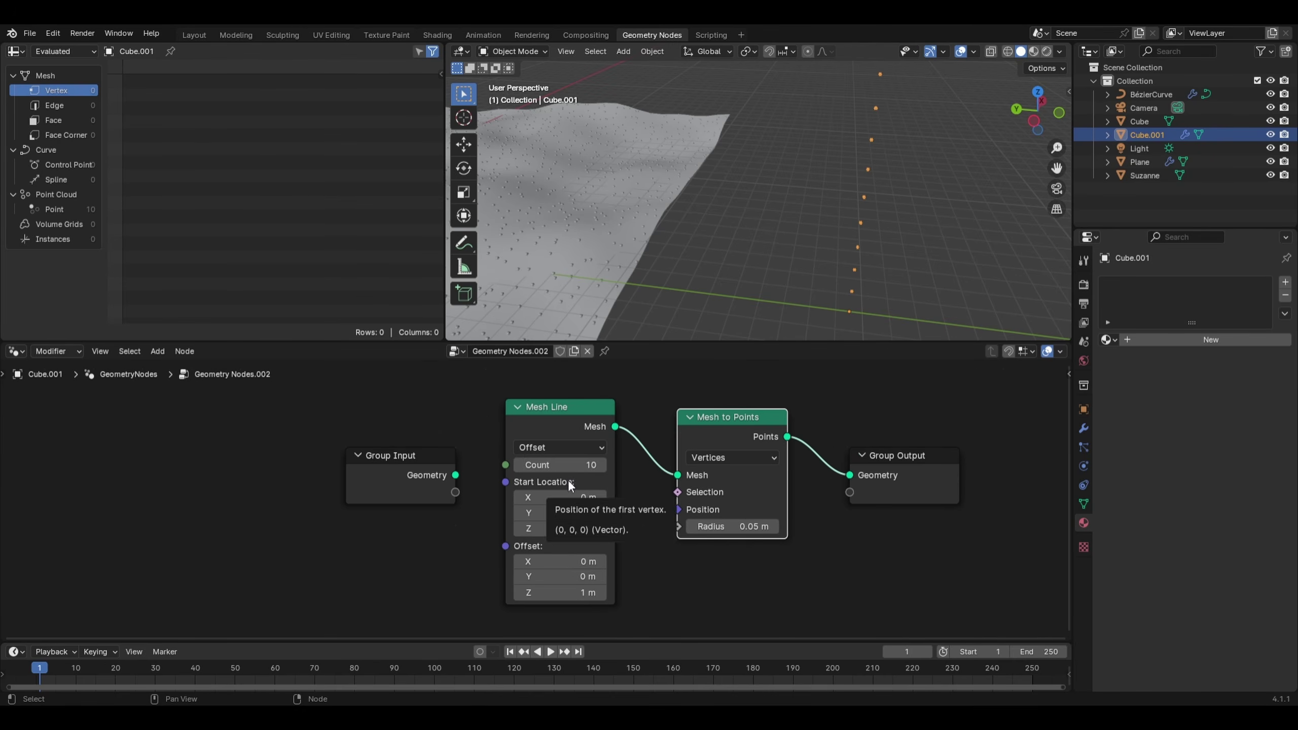
scroll(568, 479, up, 1)
middle_drag(583, 481, 630, 452)
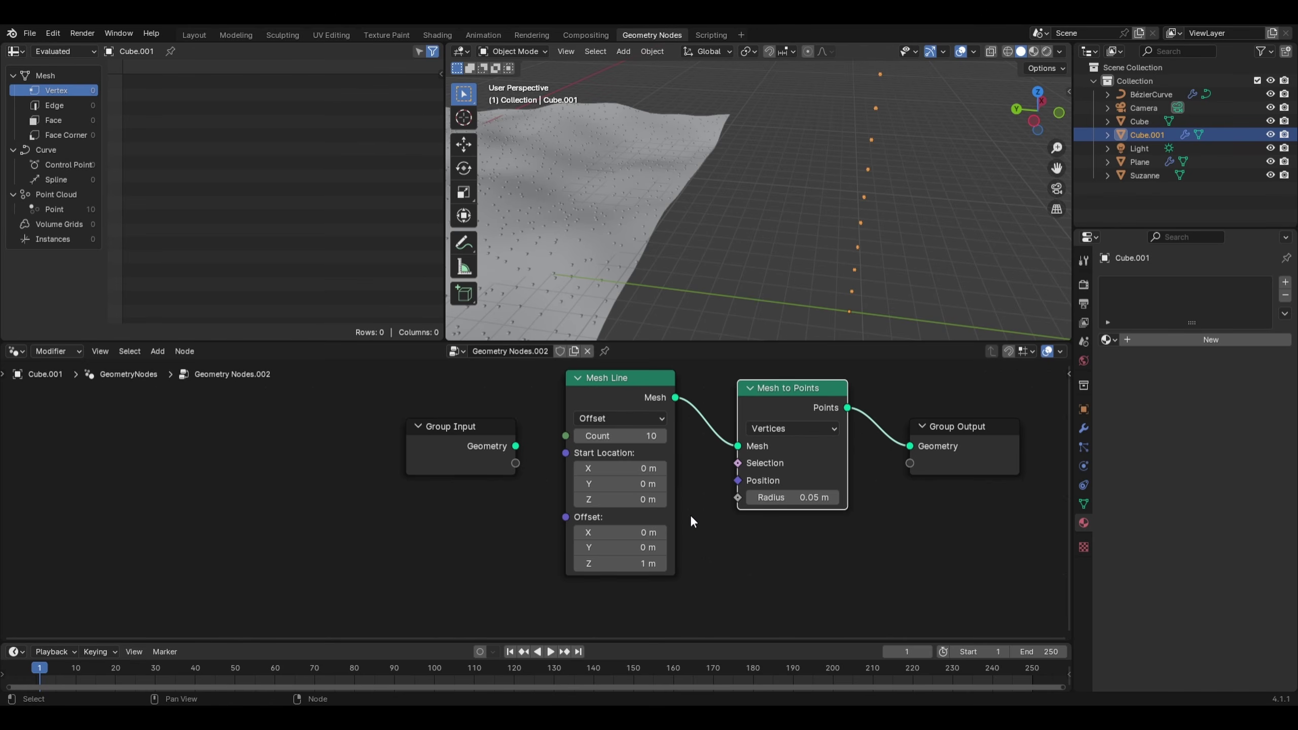
drag(631, 533, 666, 532)
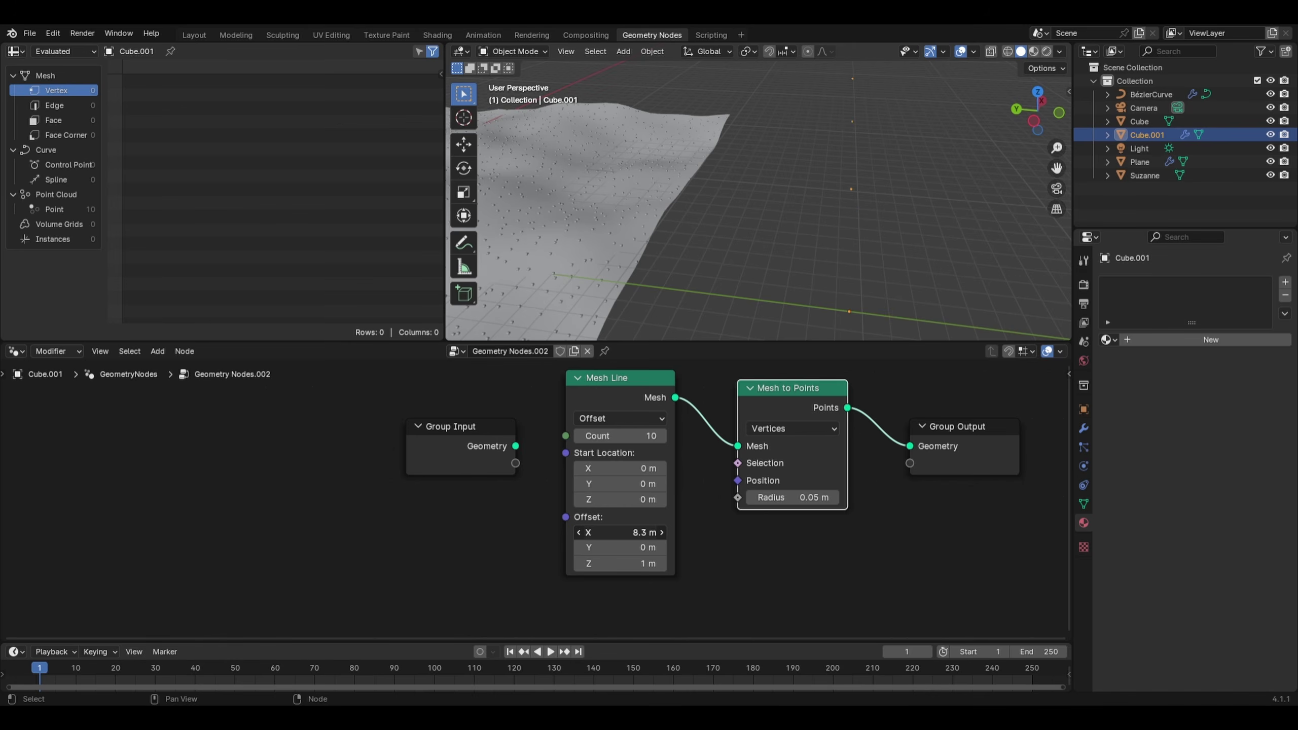
mouse_move(666, 532)
mouse_down()
mouse_move(631, 532)
mouse_move(672, 548)
mouse_up()
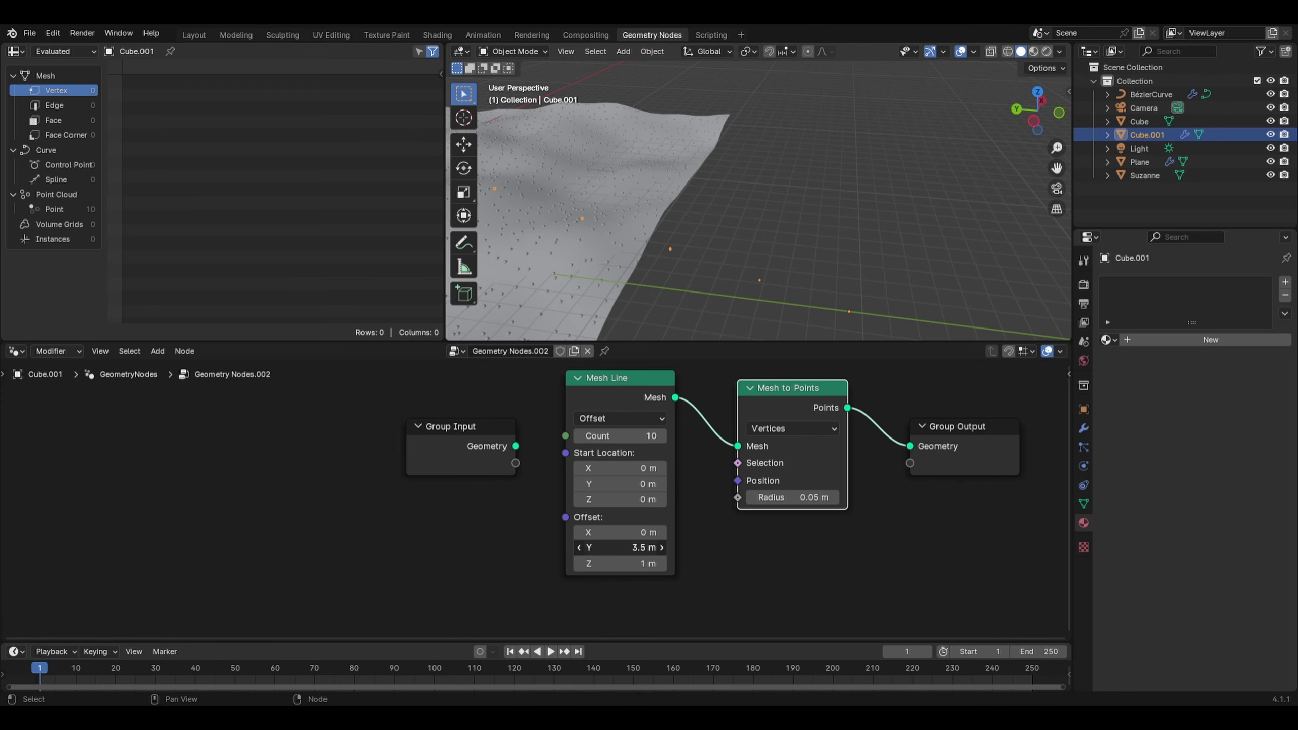
key(Escape)
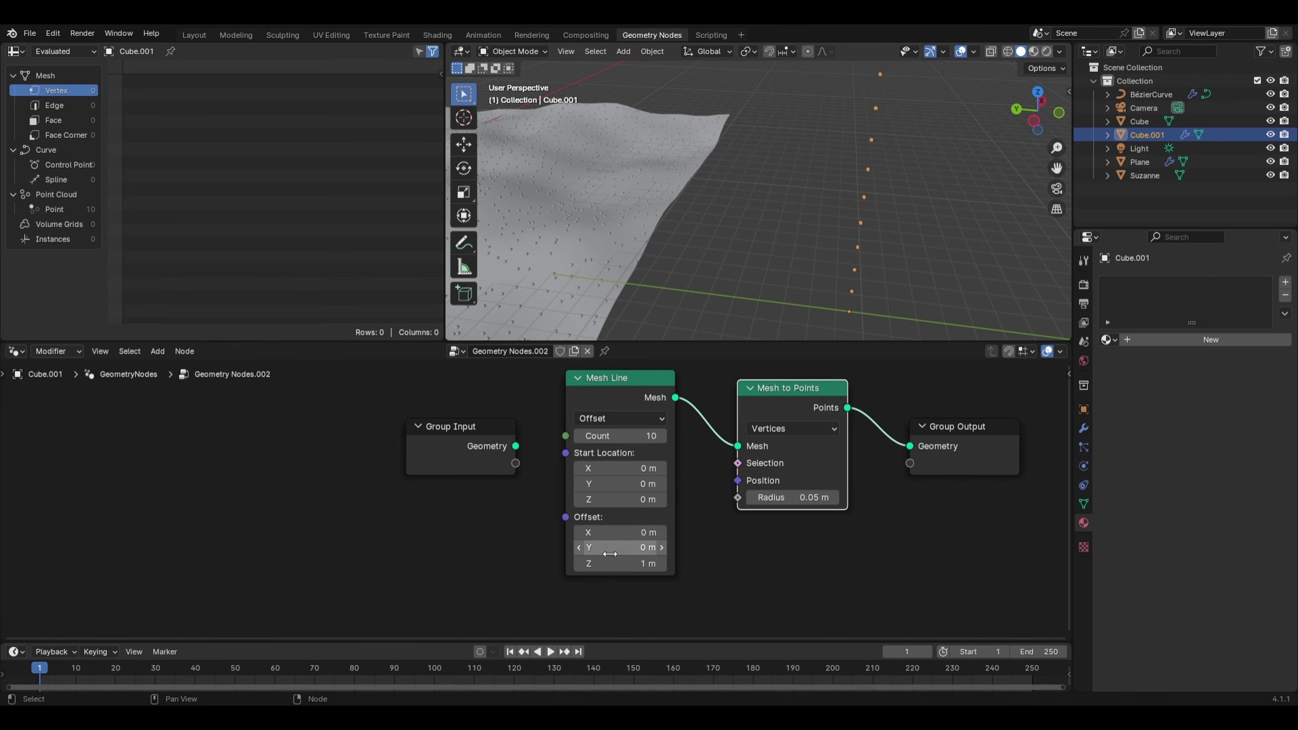
mouse_move(639, 563)
mouse_down()
mouse_move(667, 564)
mouse_move(648, 563)
mouse_up()
key(Escape)
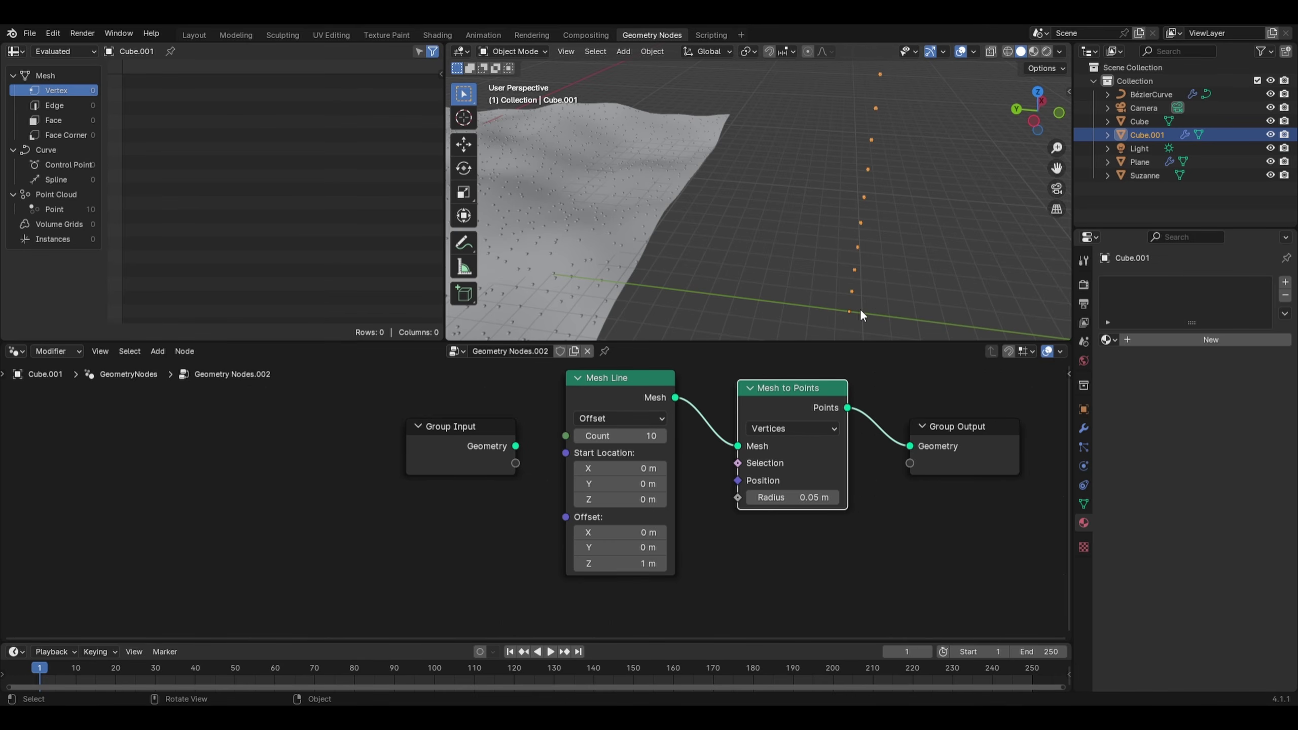
scroll(860, 310, down, 2)
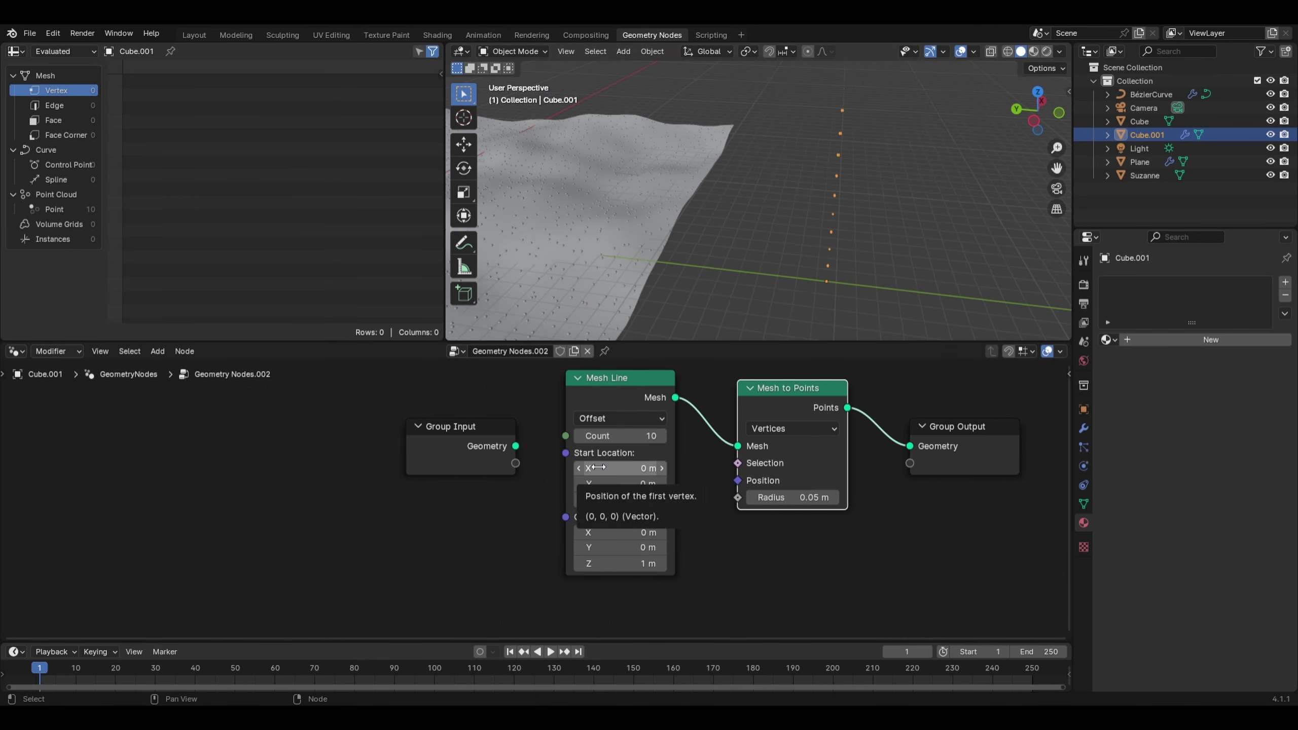
drag(620, 469, 629, 499)
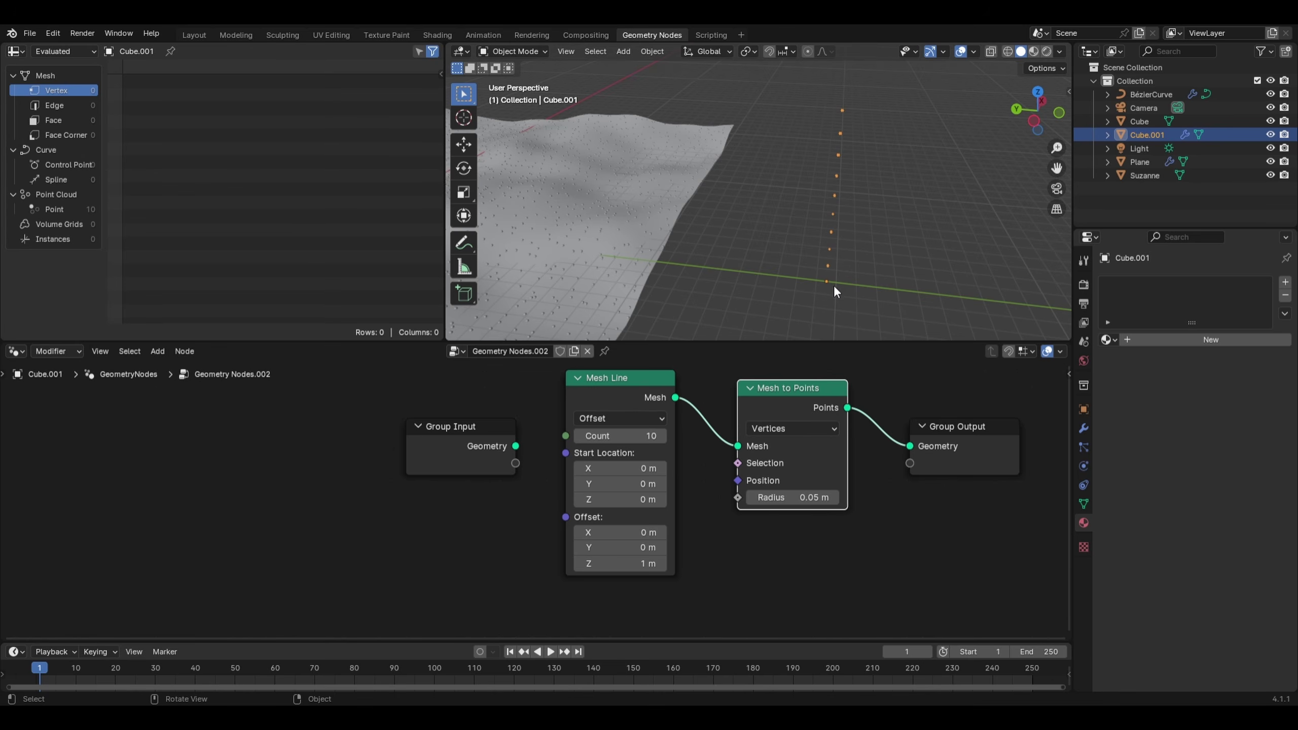
Set the Mesh Line node's Count to 28
drag(620, 435, 664, 436)
scroll(859, 258, down, 5)
middle_drag(859, 248, 812, 150)
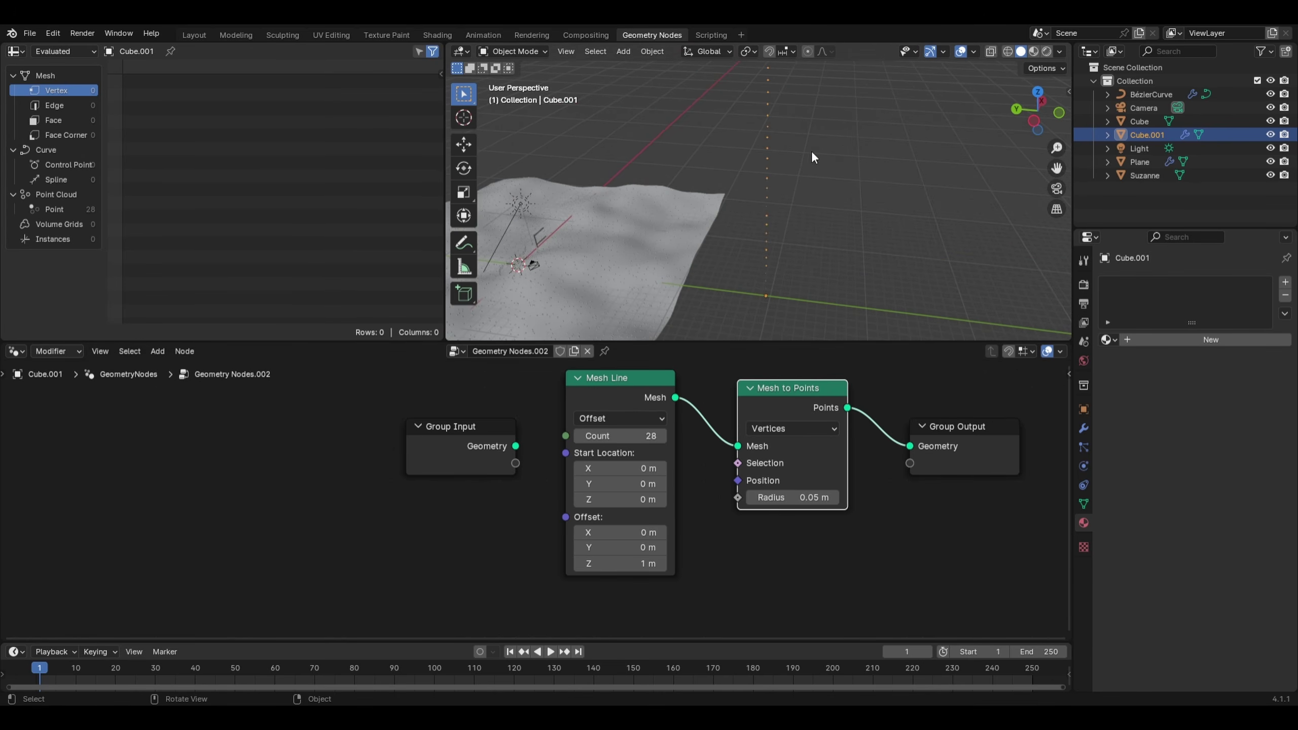
Switch the Mesh Line node to End Points mode and set its End Location Z to 4.1 m
click(642, 419)
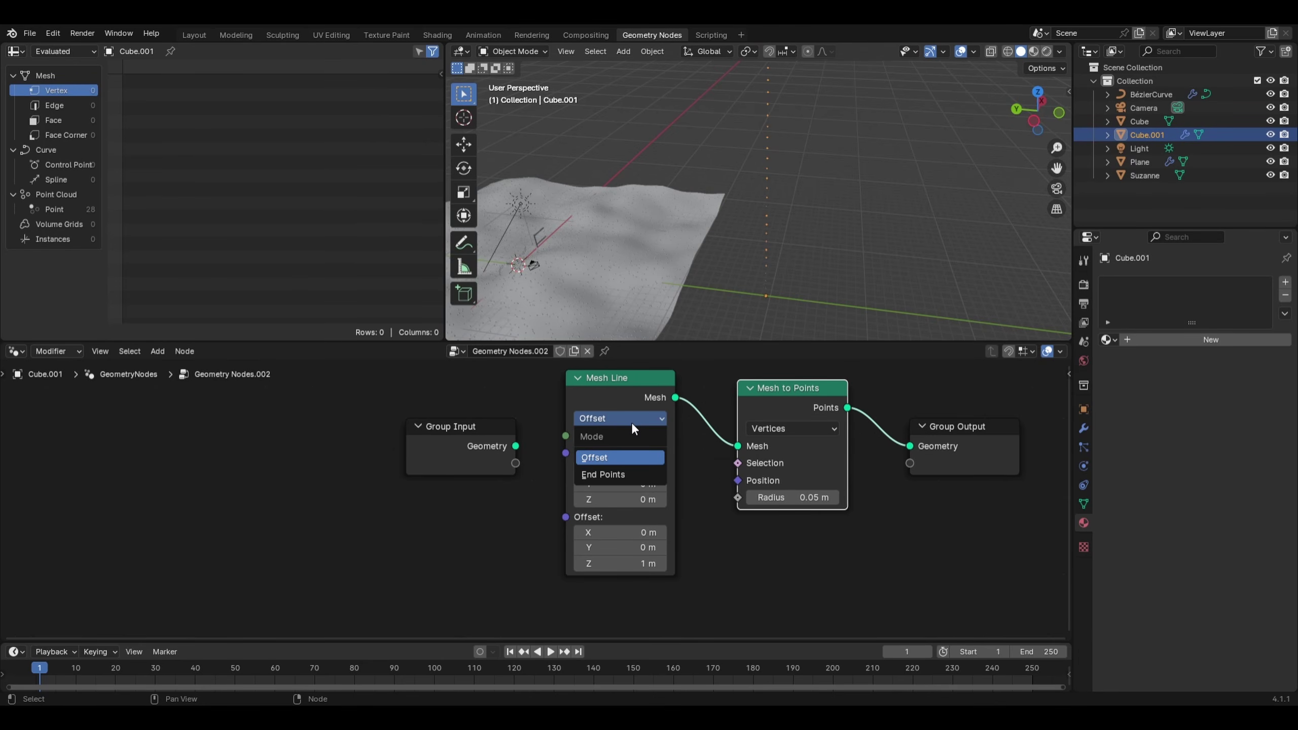
click(630, 476)
middle_drag(776, 297, 775, 172)
scroll(775, 172, up, 5)
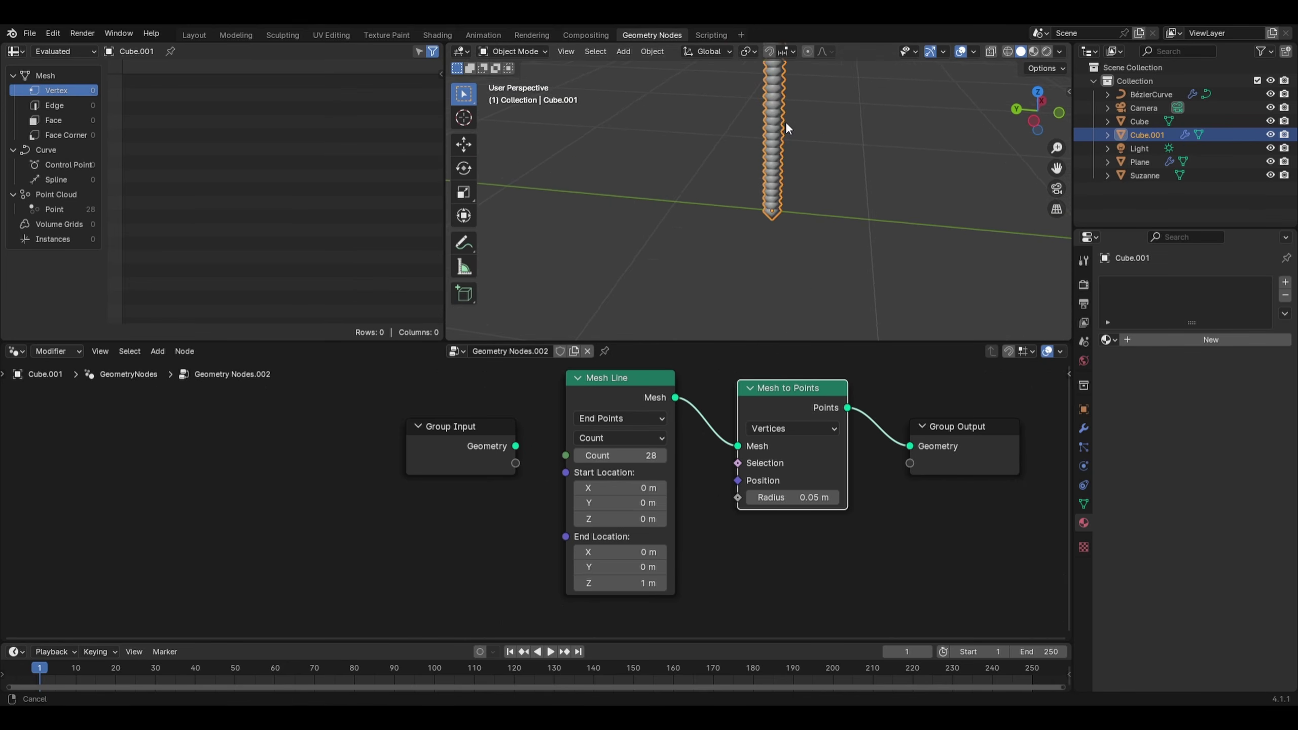
mouse_move(785, 122)
middle_down()
mouse_move(789, 138)
mouse_move(787, 108)
middle_up()
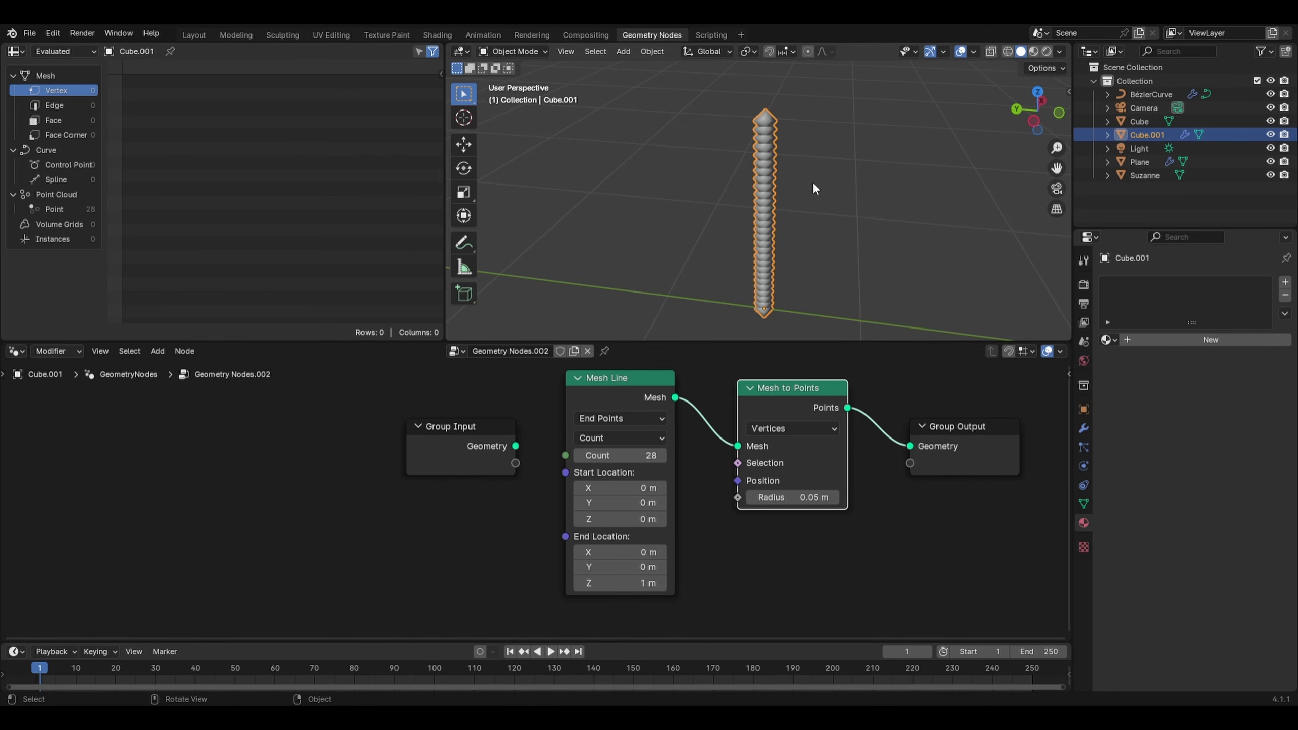
drag(628, 583, 705, 582)
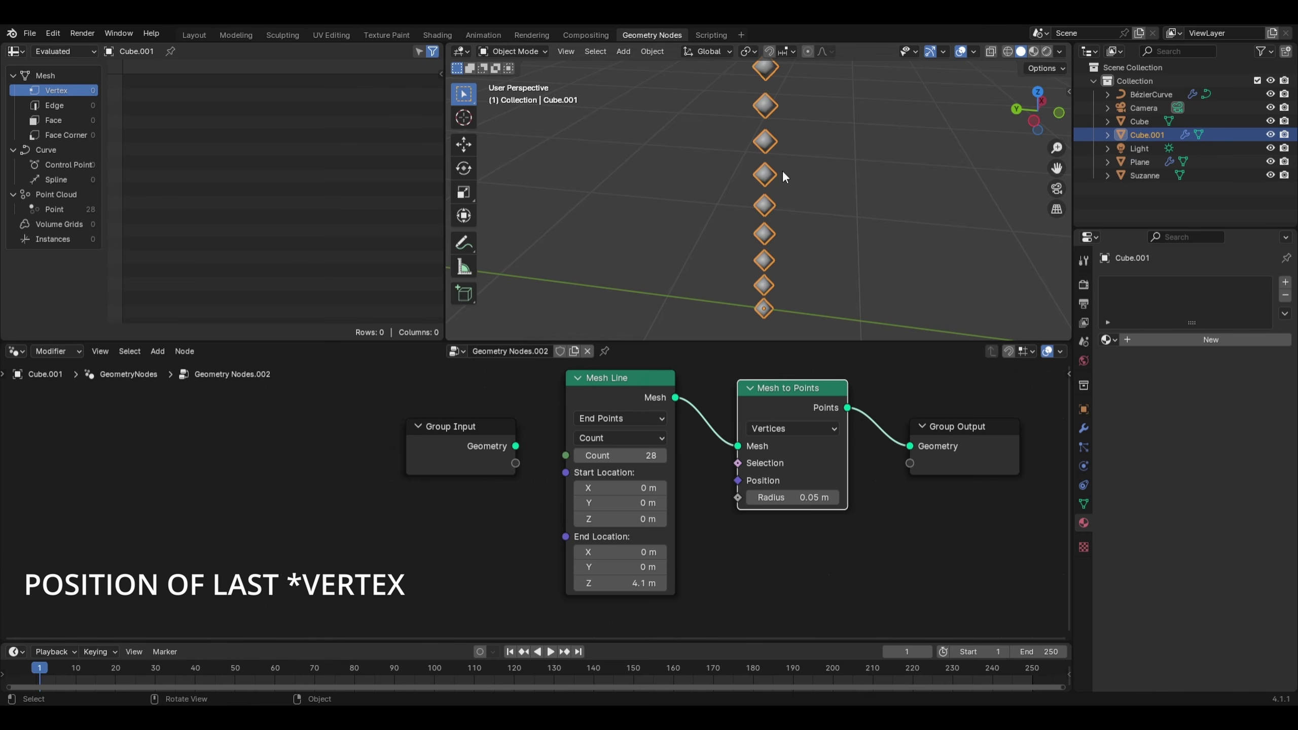
Lower the Mesh Line node's Count to 19
scroll(782, 174, down, 6)
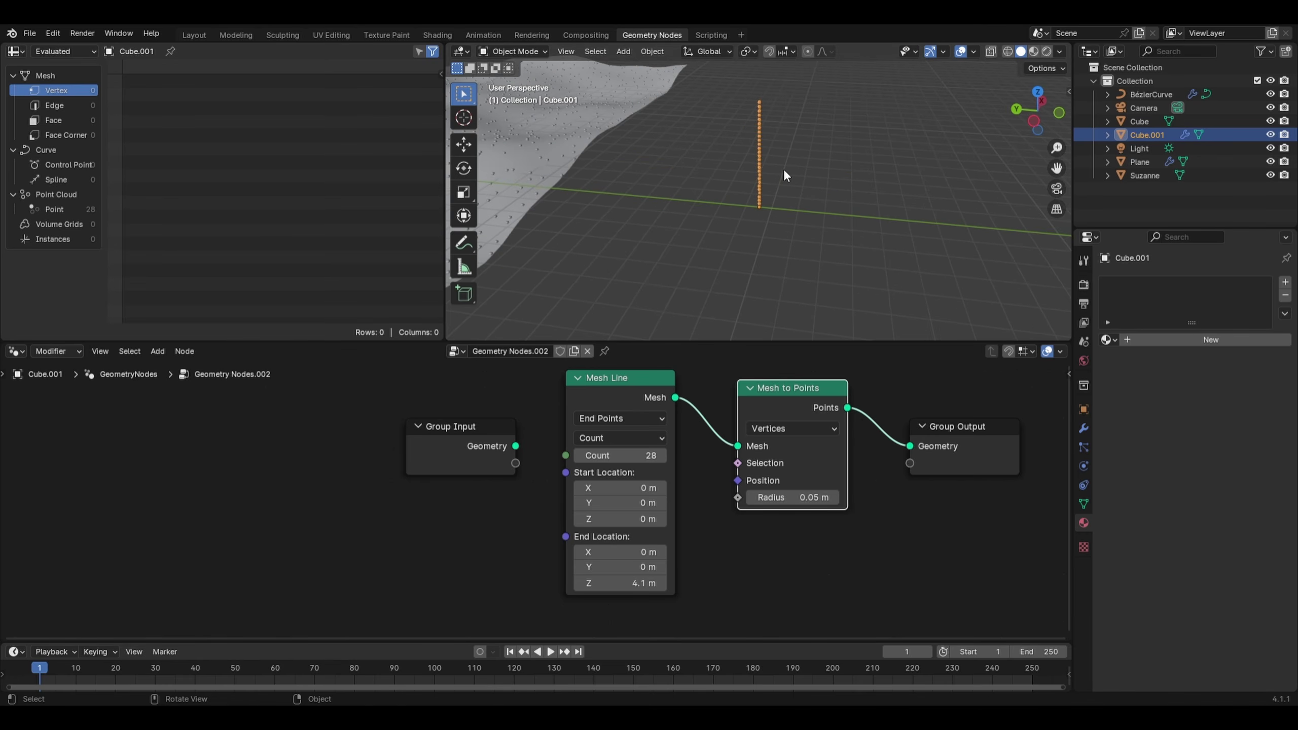
mouse_move(783, 168)
middle_down()
mouse_move(778, 134)
mouse_move(768, 176)
middle_up()
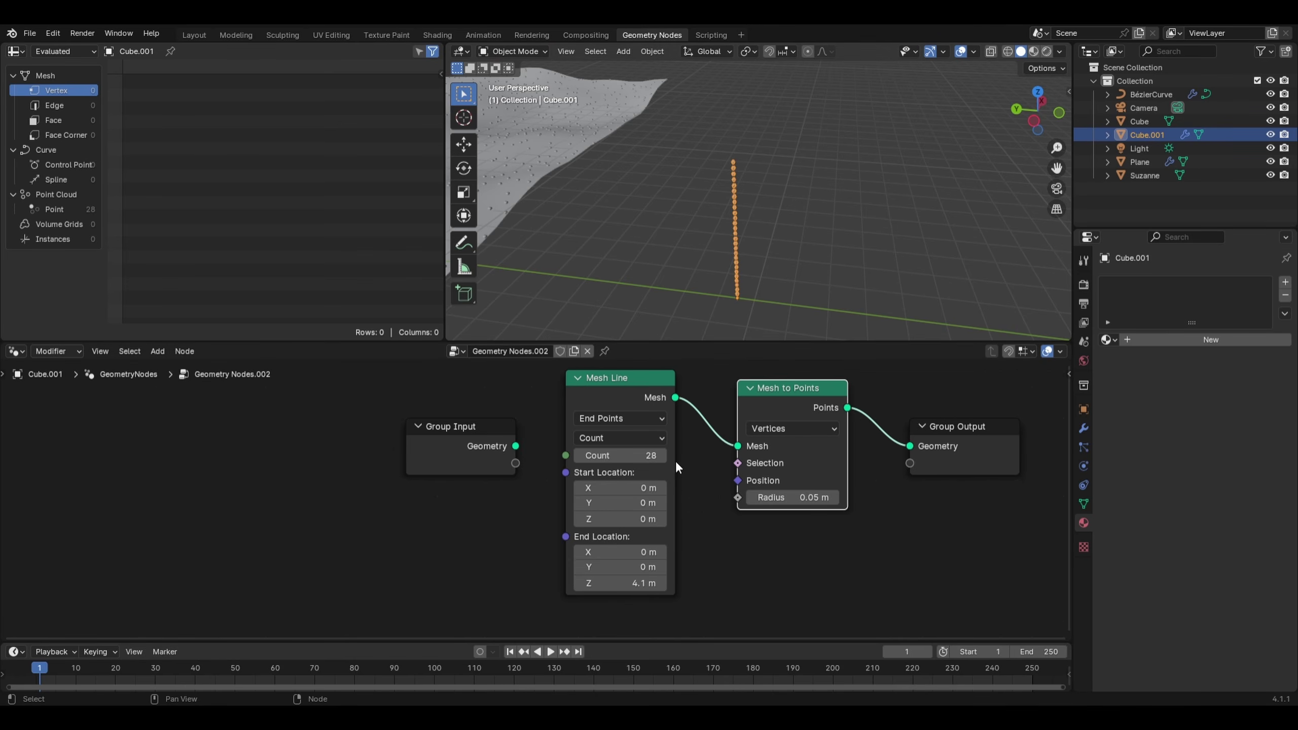
mouse_move(609, 453)
mouse_down()
mouse_move(659, 453)
mouse_move(587, 453)
mouse_move(634, 454)
mouse_up()
Switch the Mesh Line node's count mode to Resolution and set the Resolution to 0.2 m
click(657, 437)
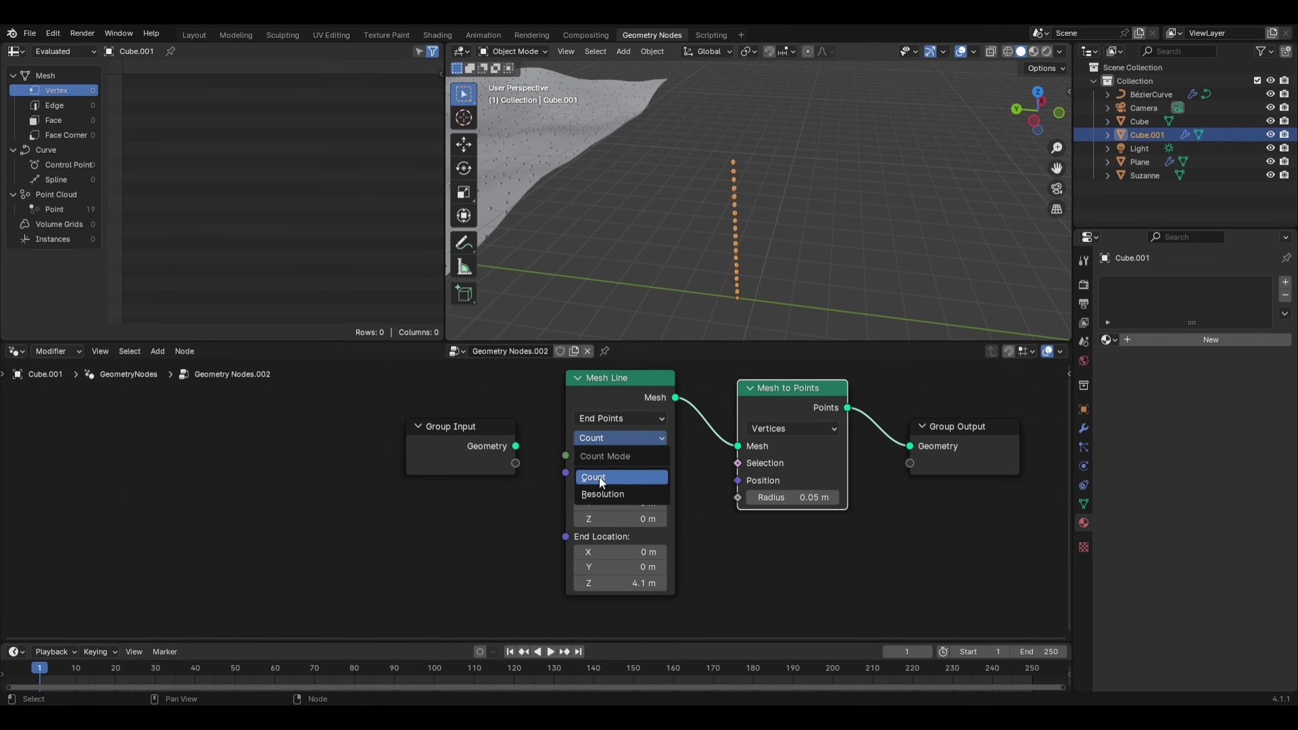
click(603, 494)
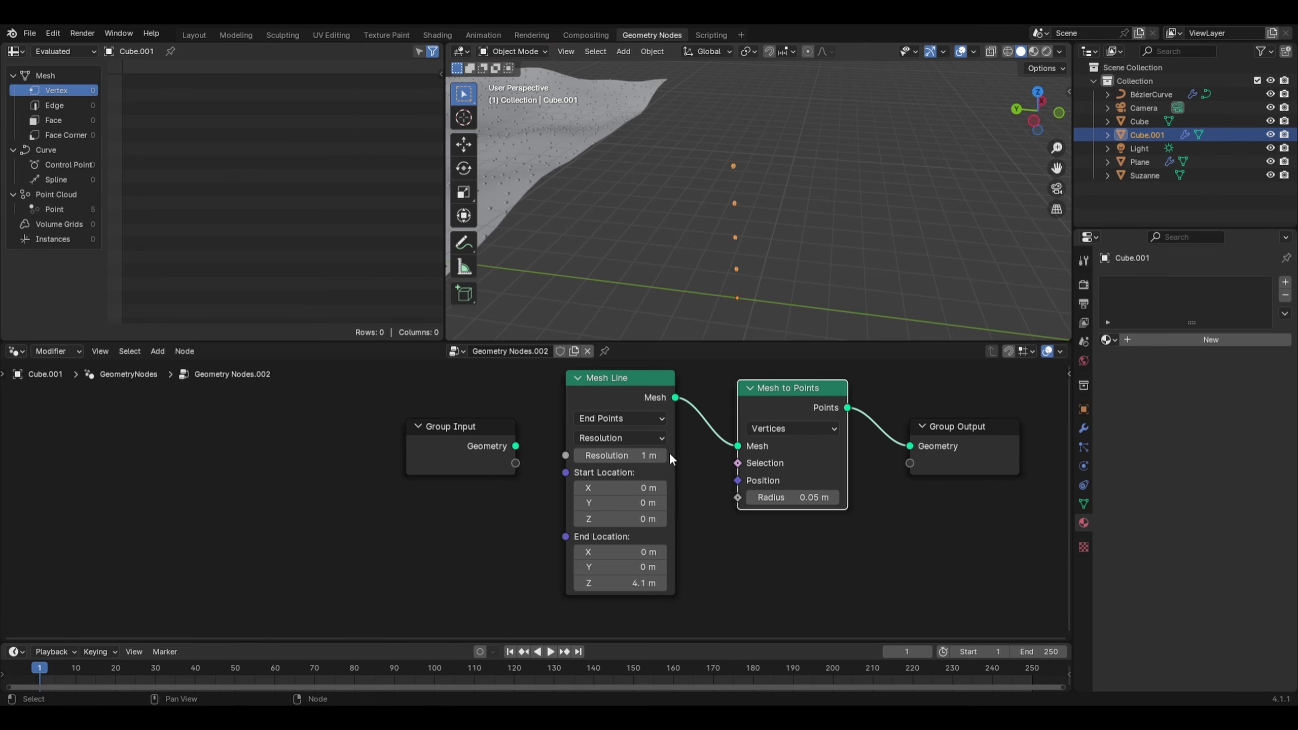
scroll(749, 253, up, 3)
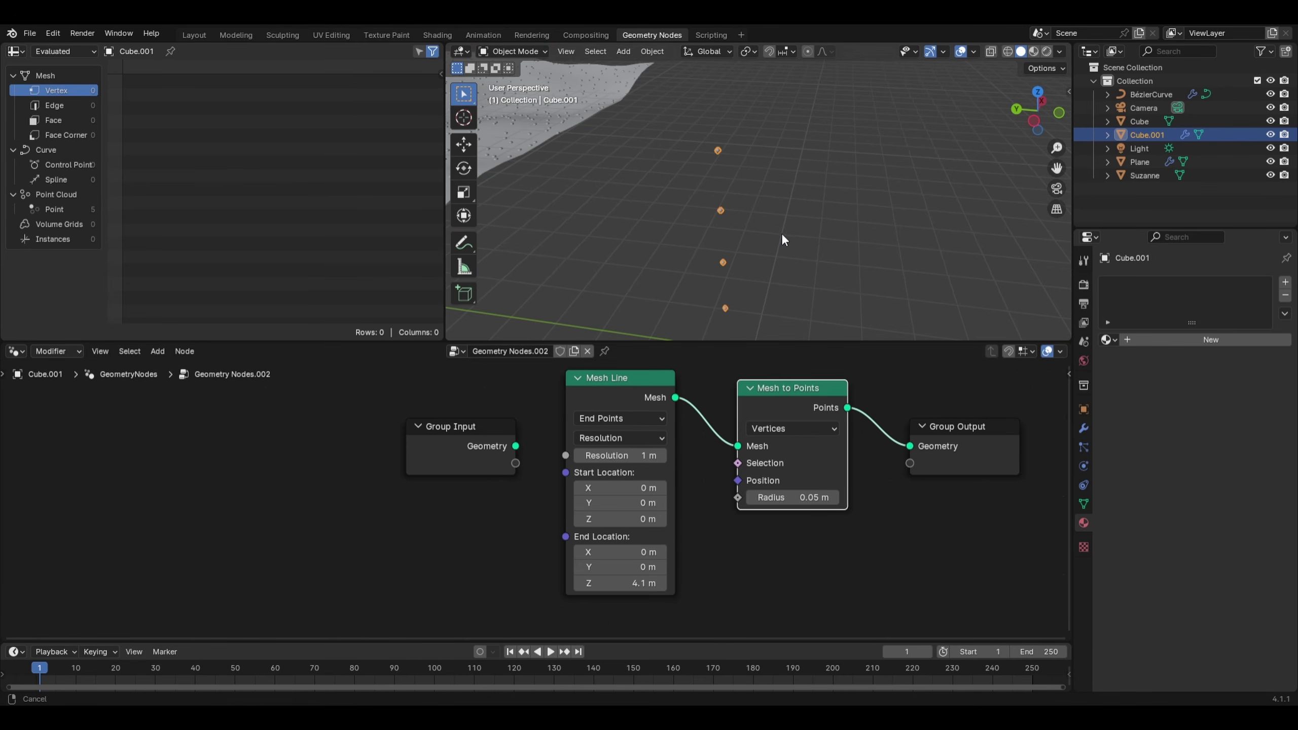
shift+middle_drag(781, 233, 797, 217)
drag(637, 455, 595, 455)
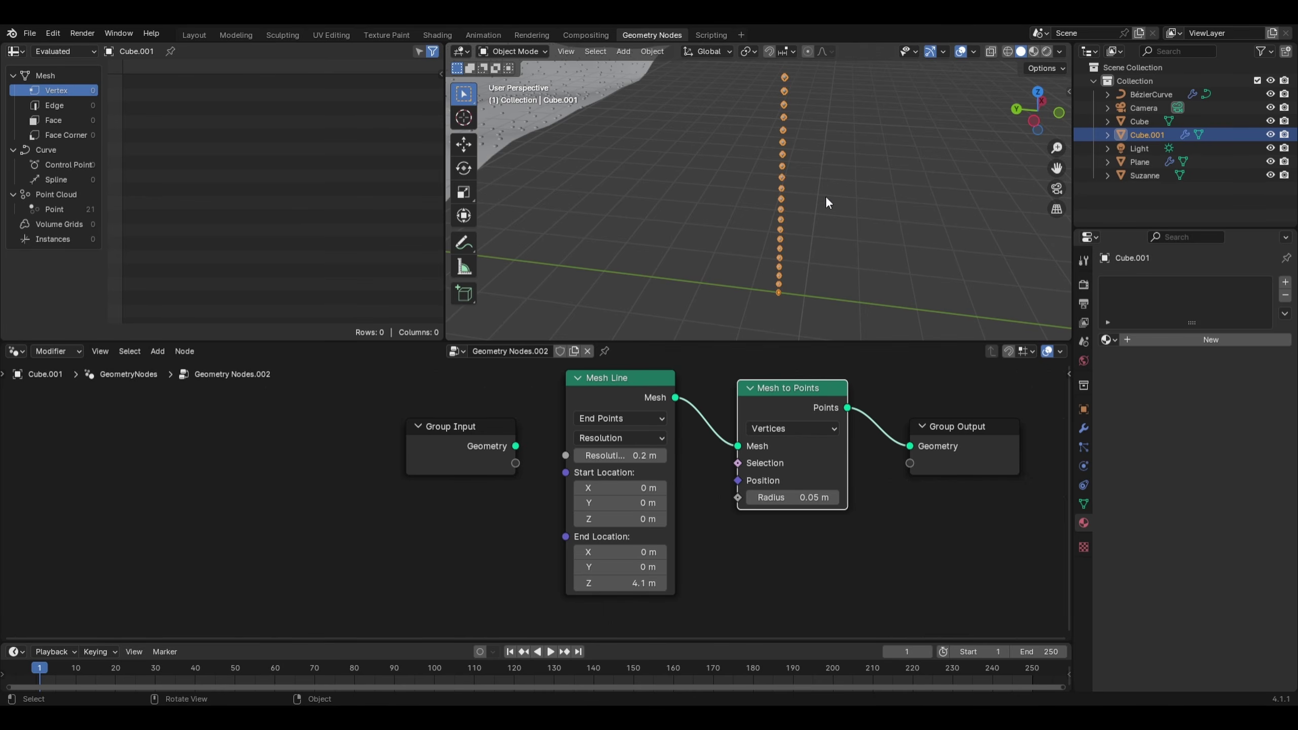
scroll(830, 218, down, 2)
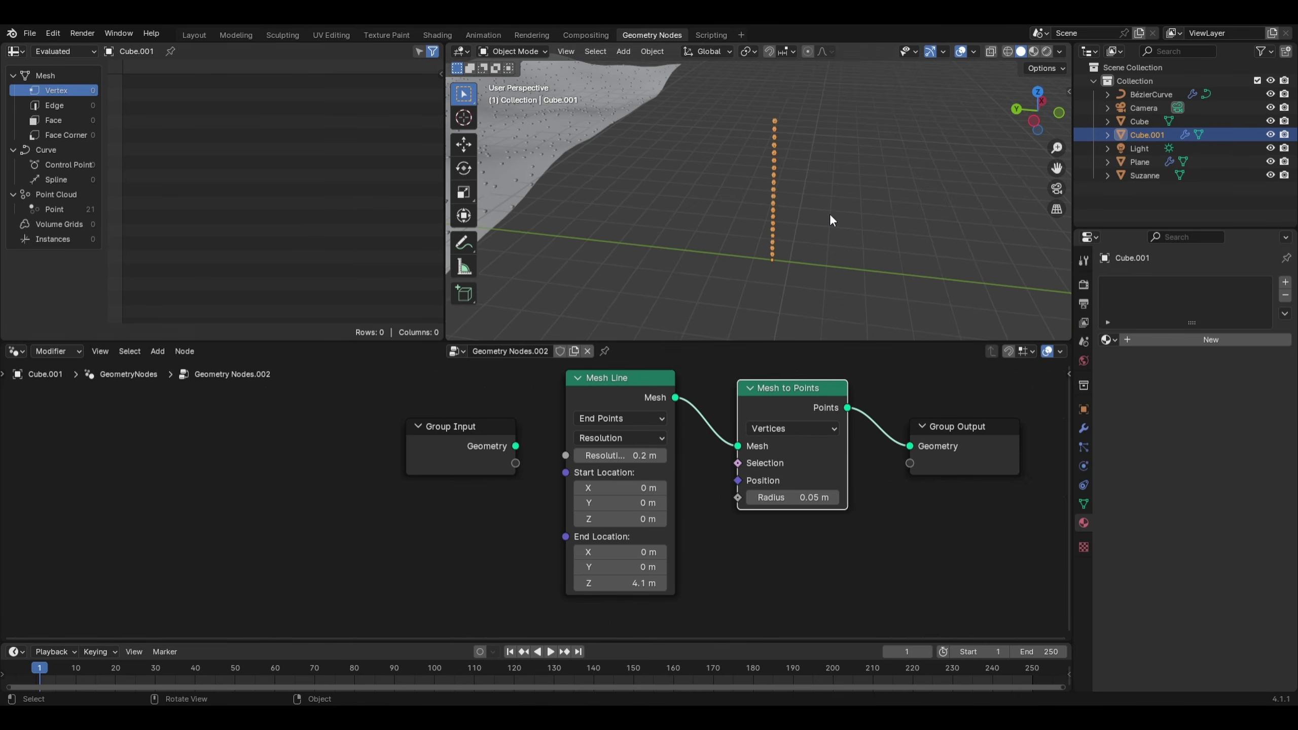
Switch the Mesh Line node to Offset mode and set its Z offset to 1 m
click(644, 417)
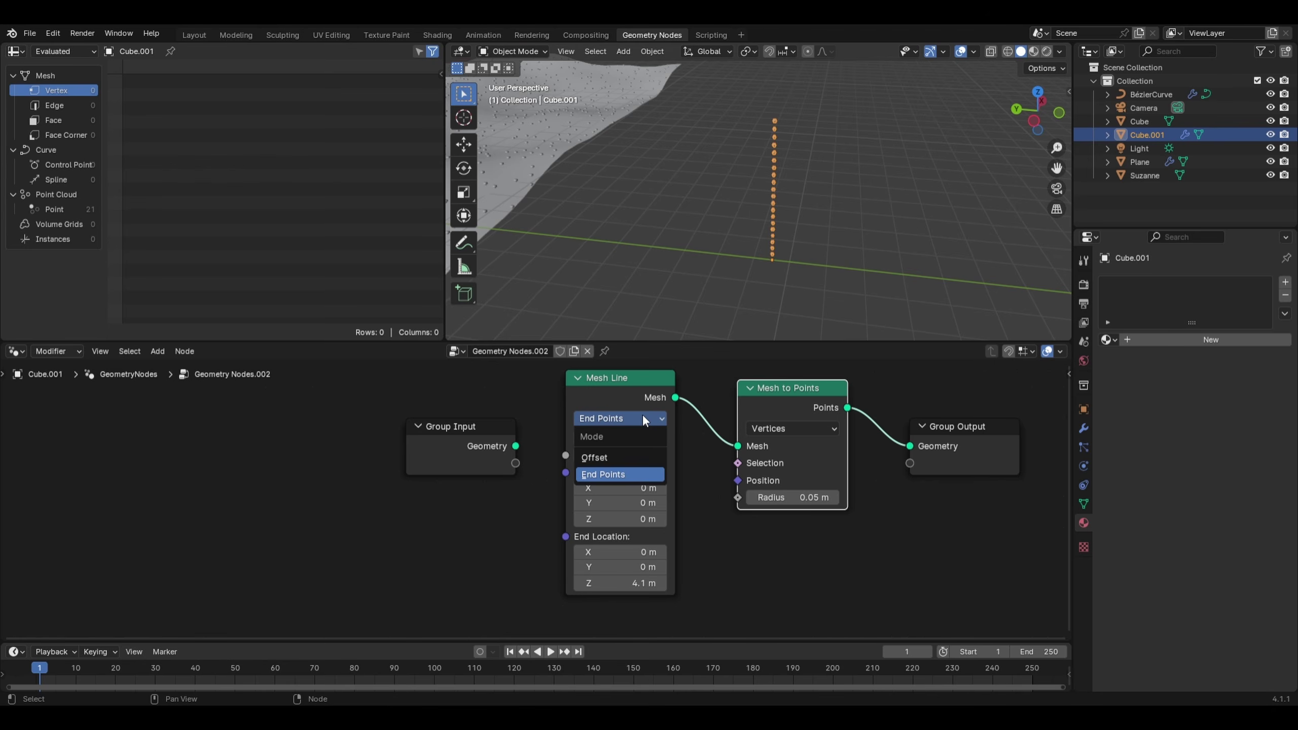
click(608, 457)
scroll(819, 205, down, 2)
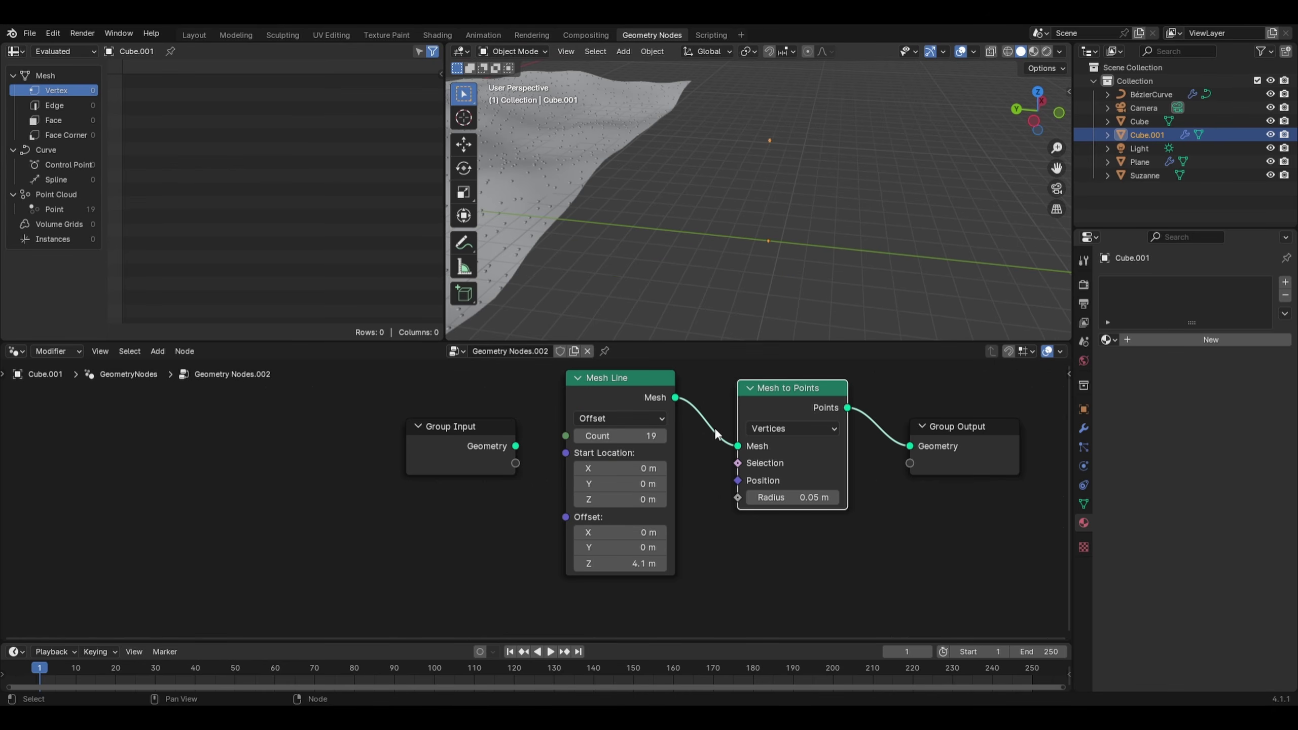
click(633, 561)
text(1)
key(Return)
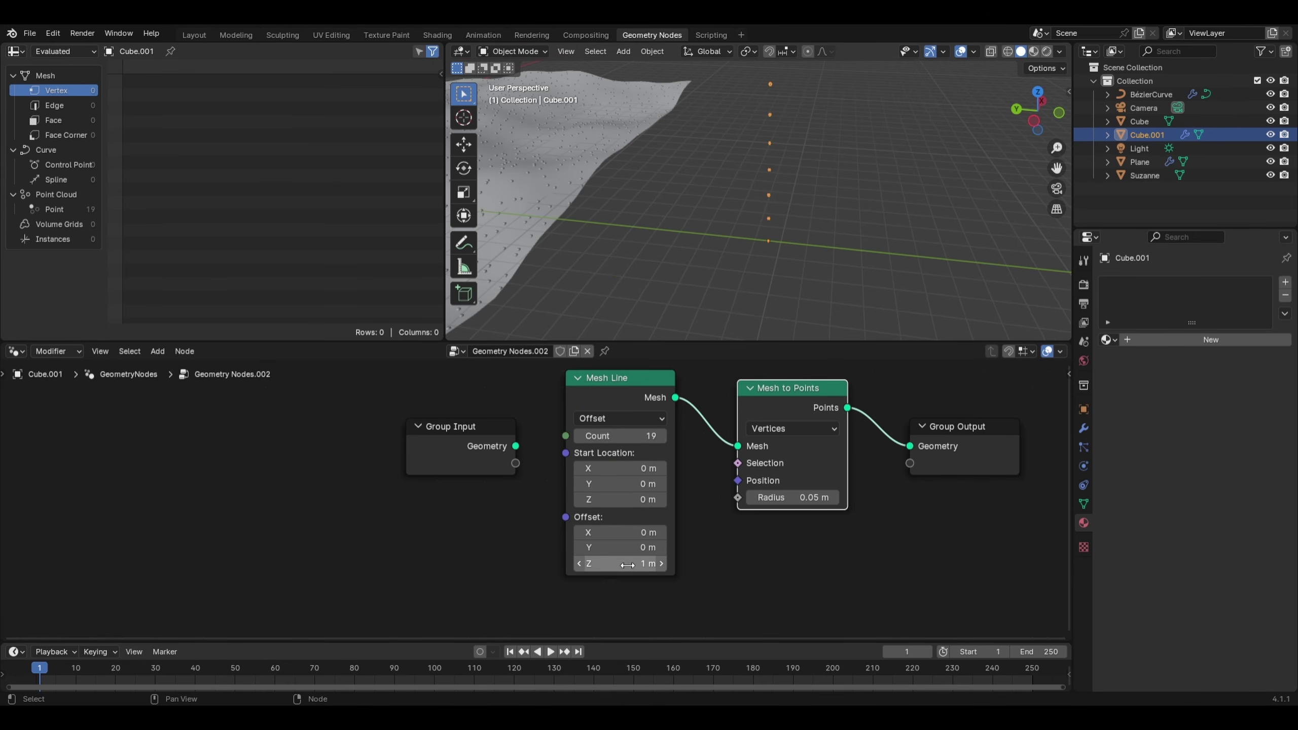
Set the Mesh Line node's Count to 20
click(624, 435)
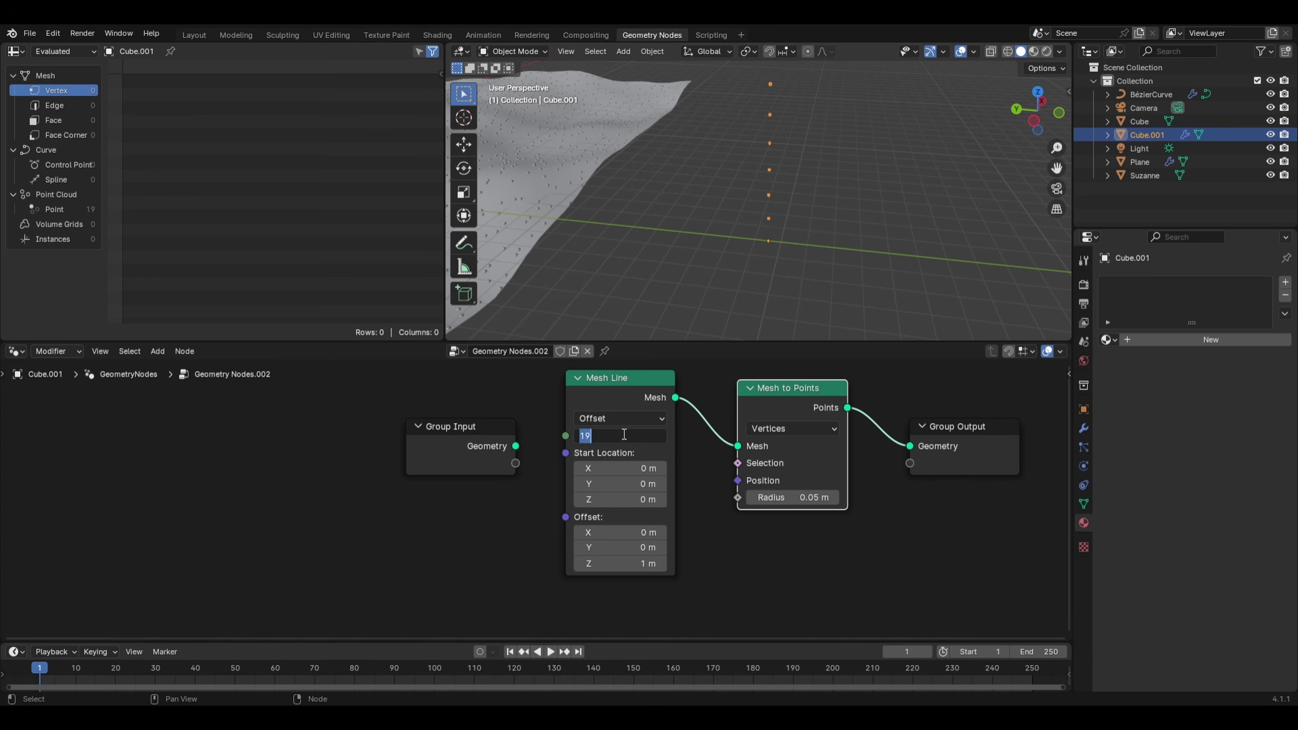
text(20)
key(Return)
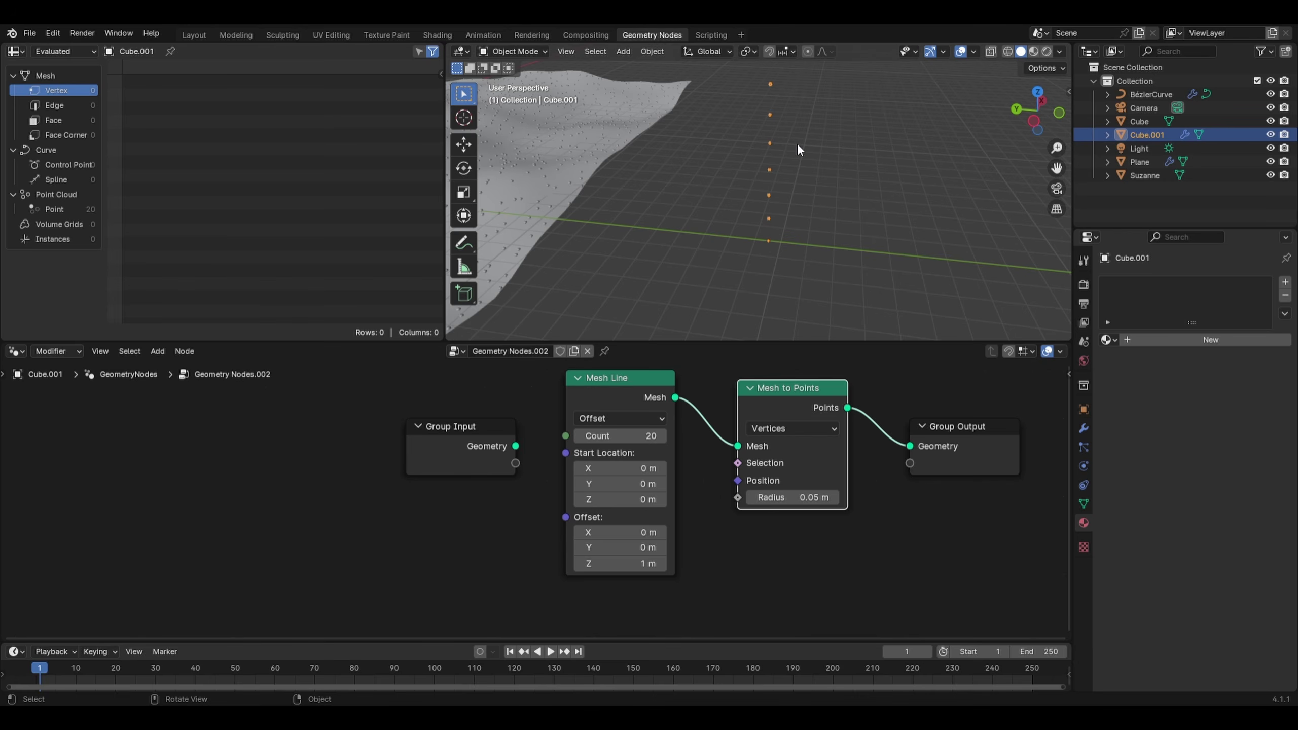
Delete the Mesh to Points node and connect the Mesh Line's Mesh output directly to the Group Output's Geometry
key(x)
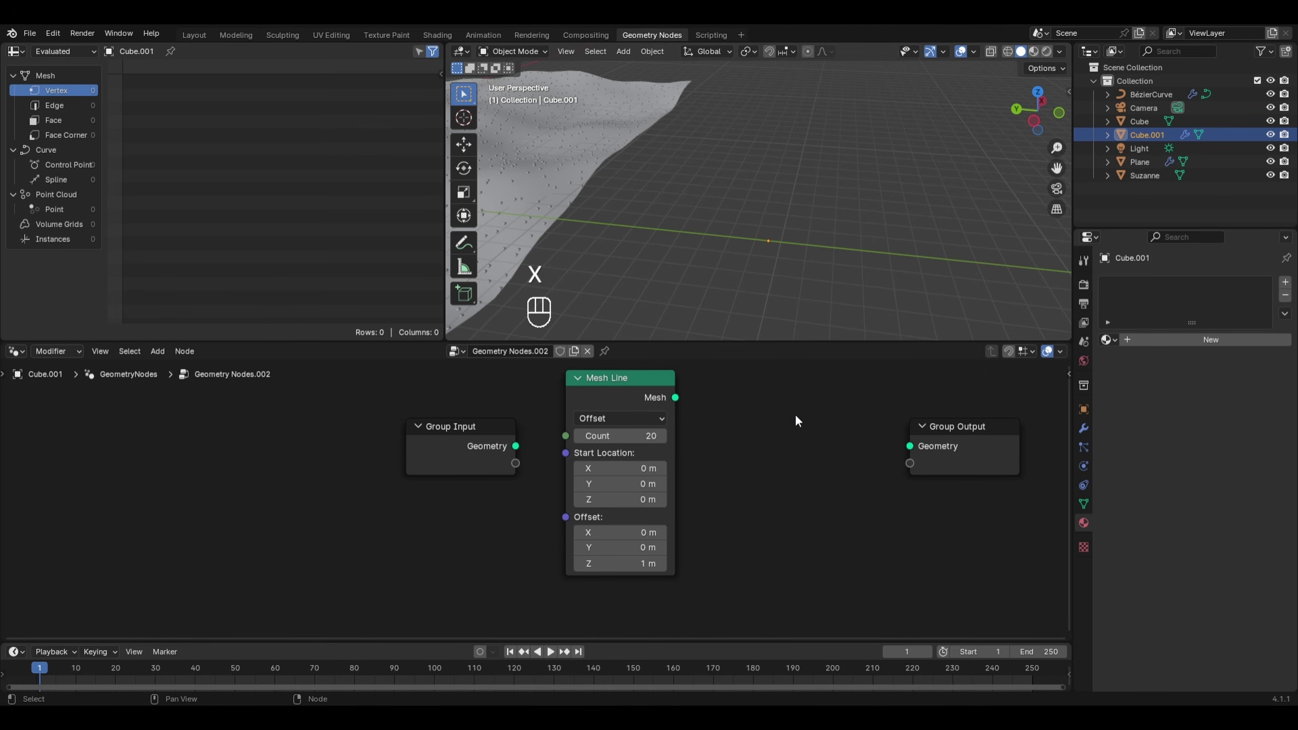
drag(674, 397, 908, 445)
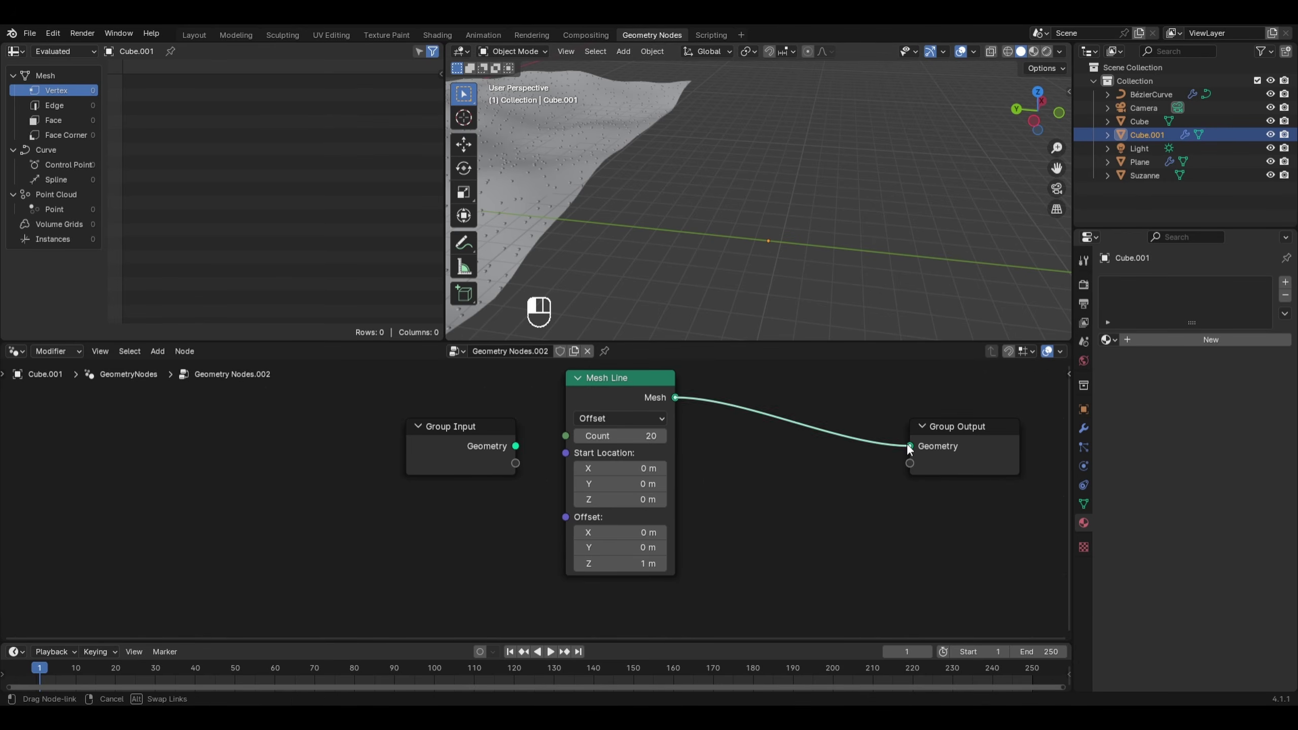
middle_drag(824, 101, 799, 138)
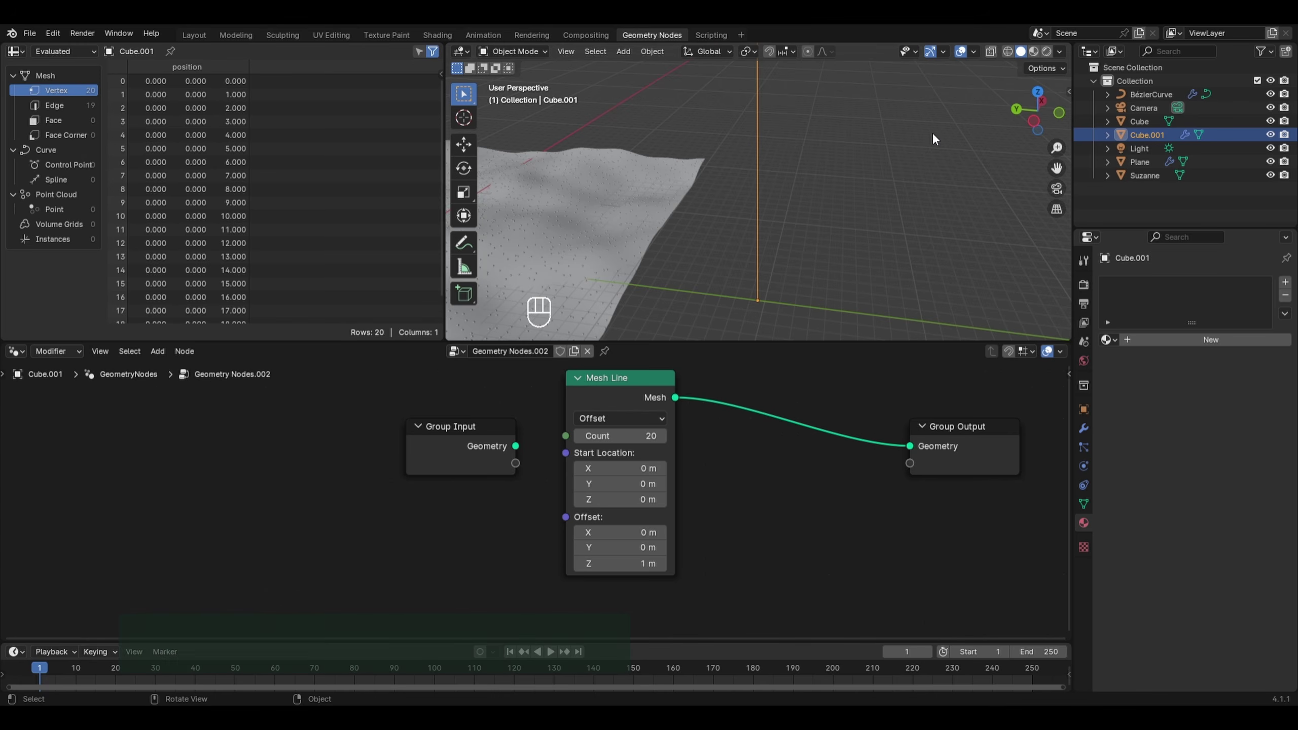
scroll(932, 134, down, 3)
scroll(790, 478, down, 1)
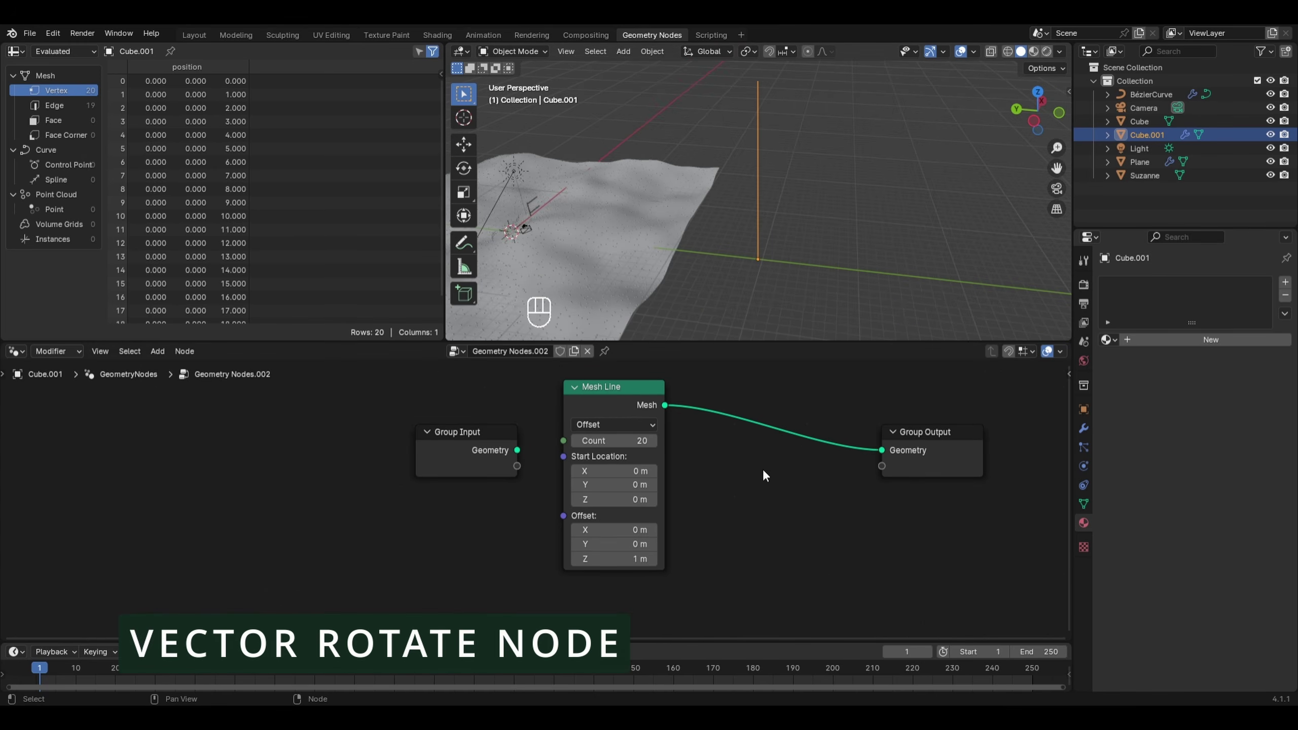
Add a Vector Rotate node below the link between the Mesh Line and Group Output nodes
key(shift+a)
mouse_move(763, 472)
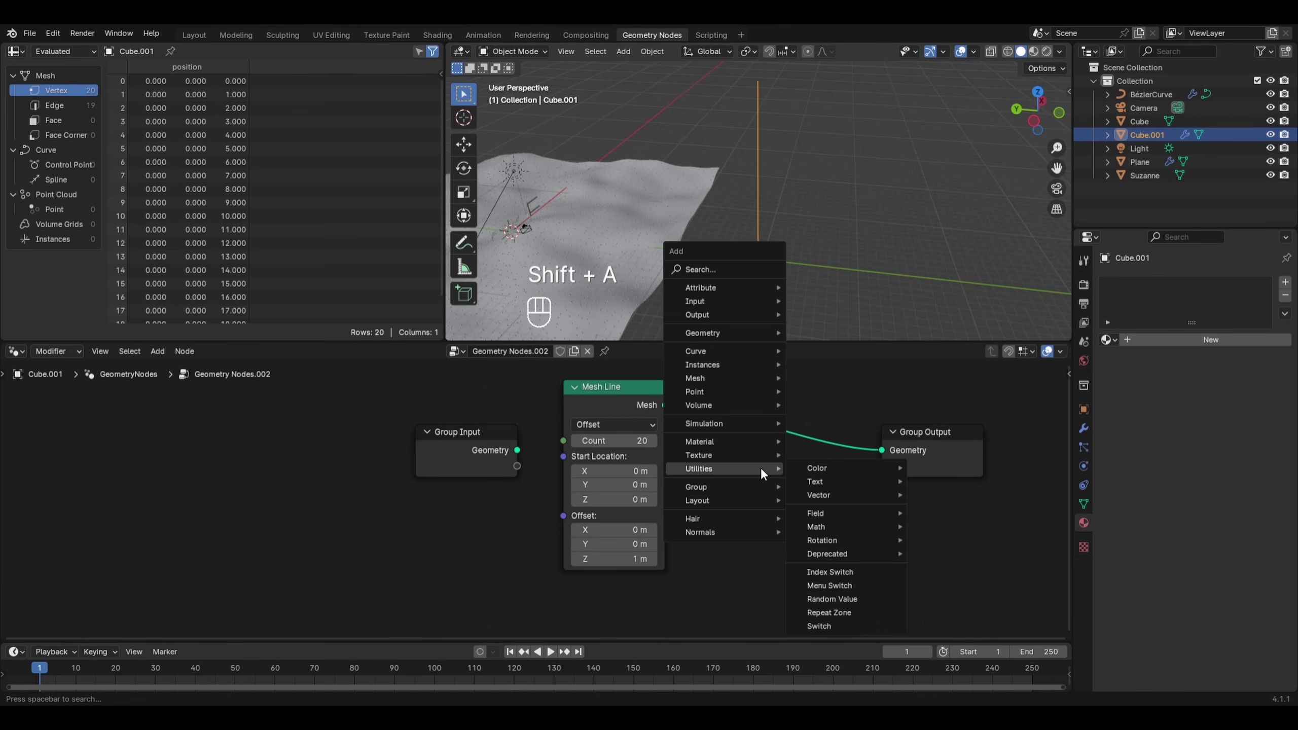
mouse_move(839, 493)
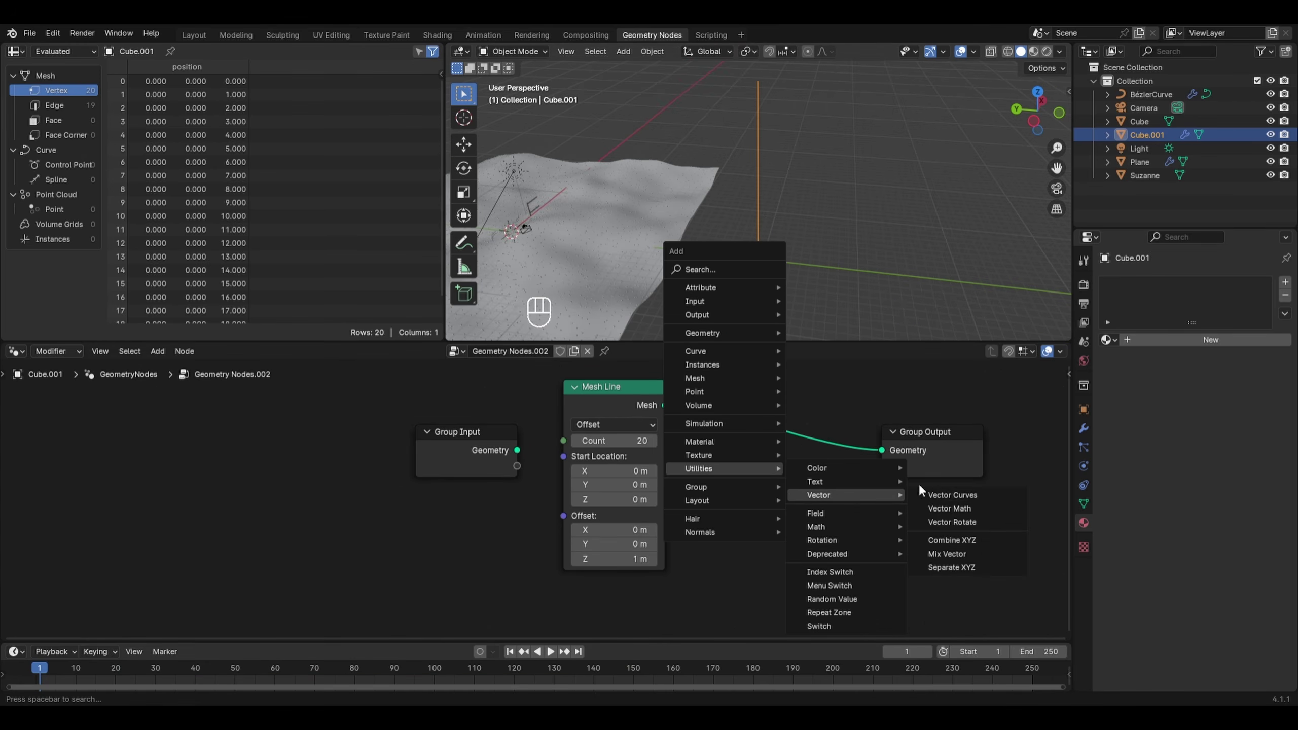
click(945, 527)
click(700, 488)
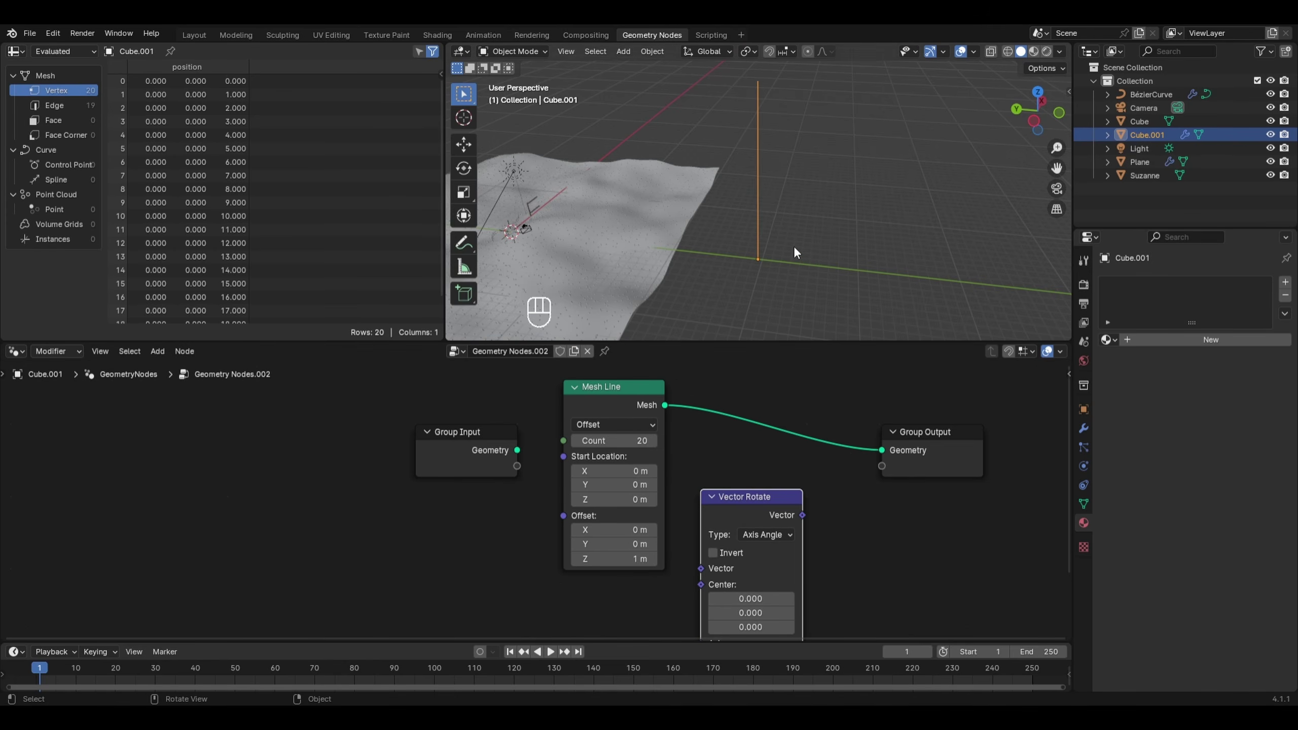
Insert a Set Position node on the link between the Mesh Line and Group Output nodes
key(shift+a)
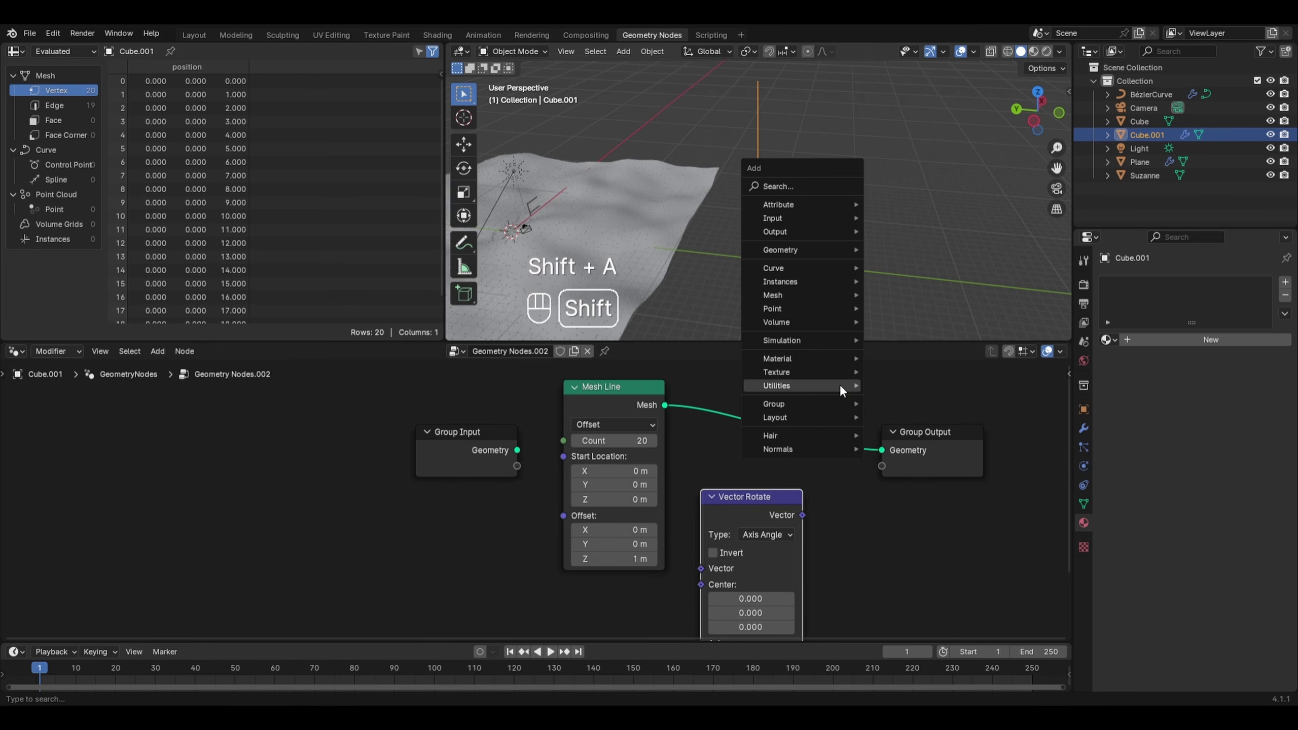
mouse_move(825, 247)
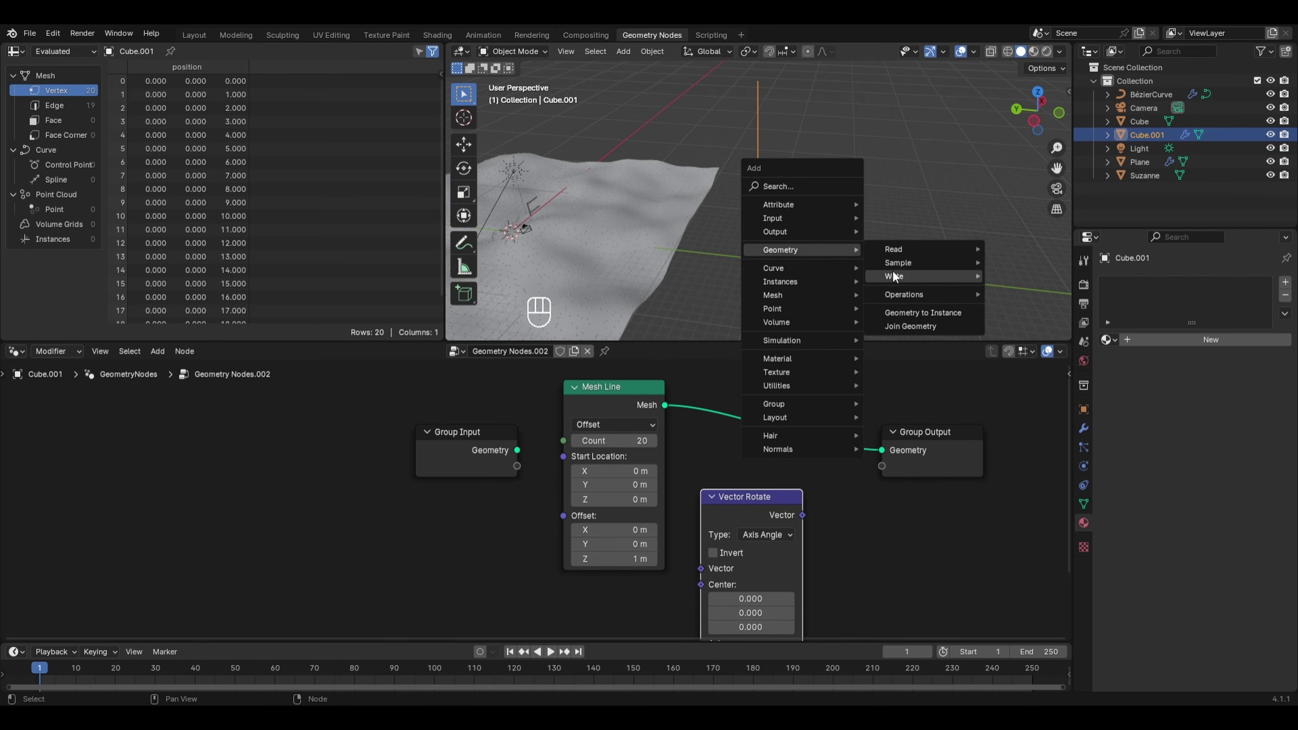
mouse_move(894, 277)
click(1024, 290)
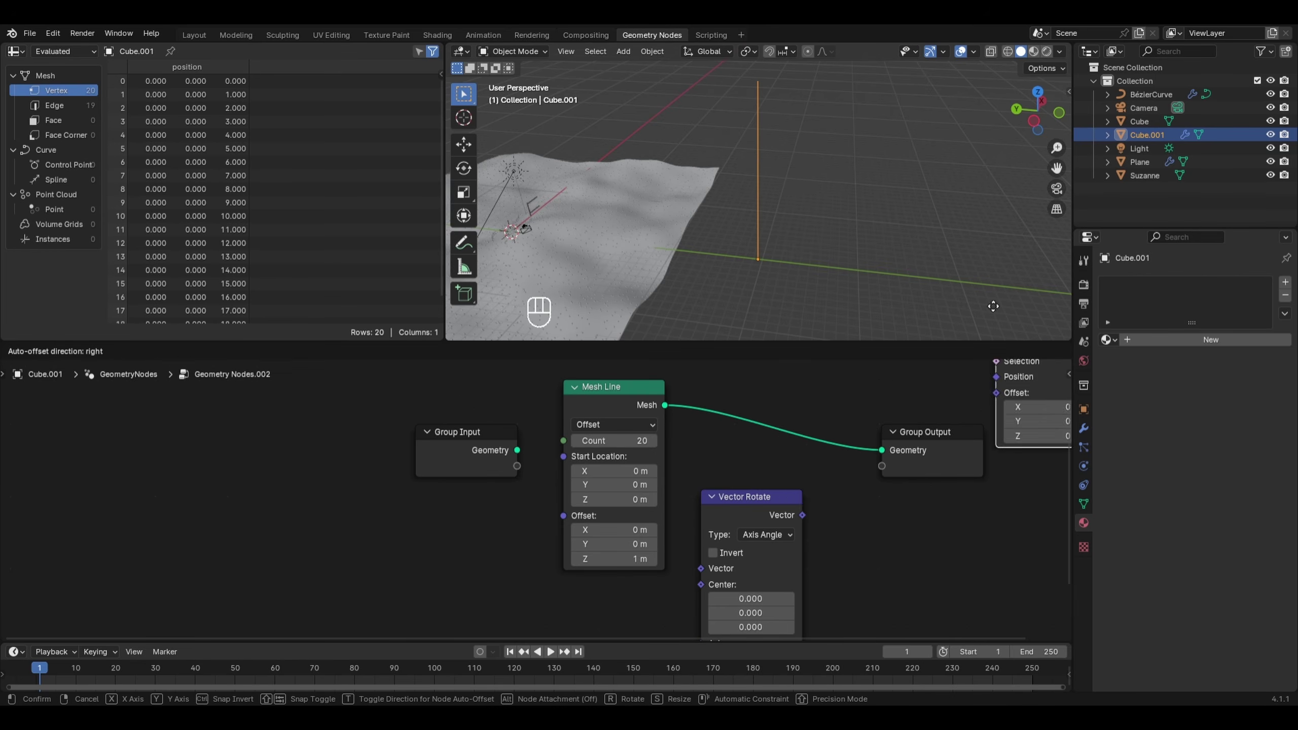
click(727, 461)
scroll(727, 461, down, 2)
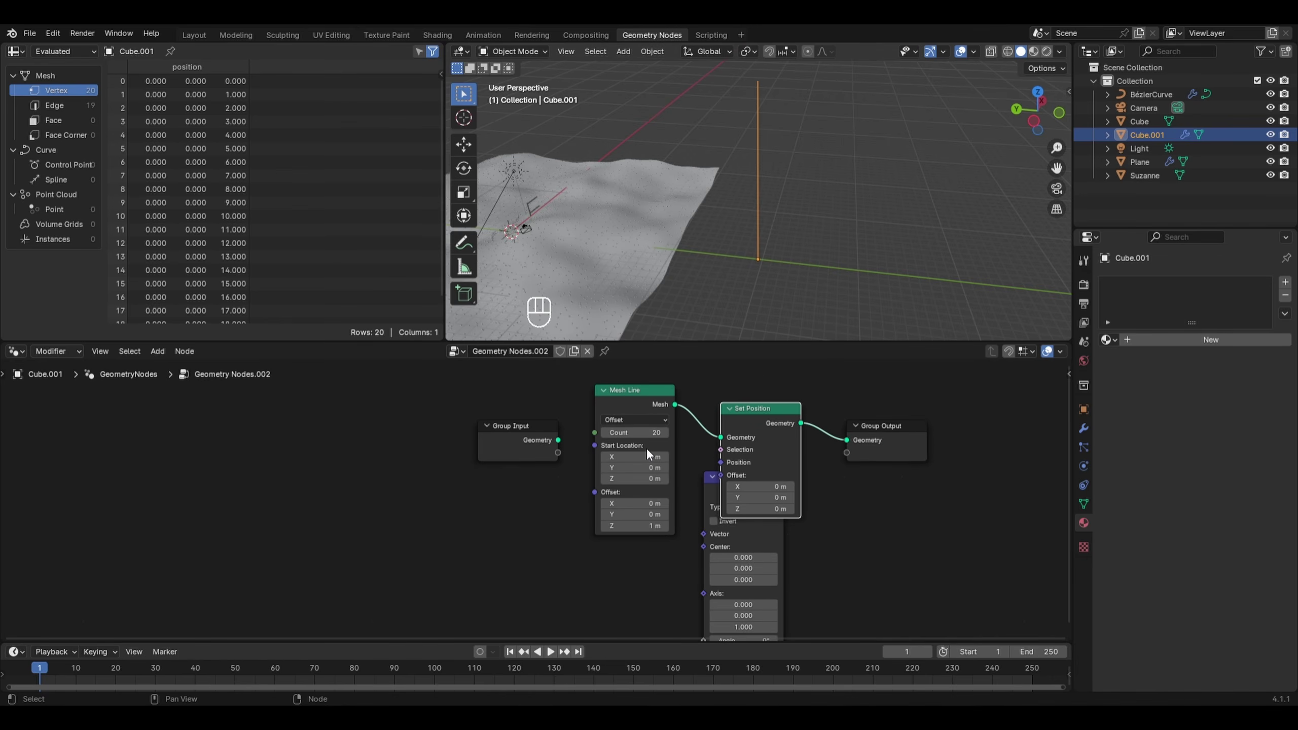
Move the Vector Rotate node clear of Set Position and connect its Vector output to Set Position's Position input
drag(758, 535, 553, 550)
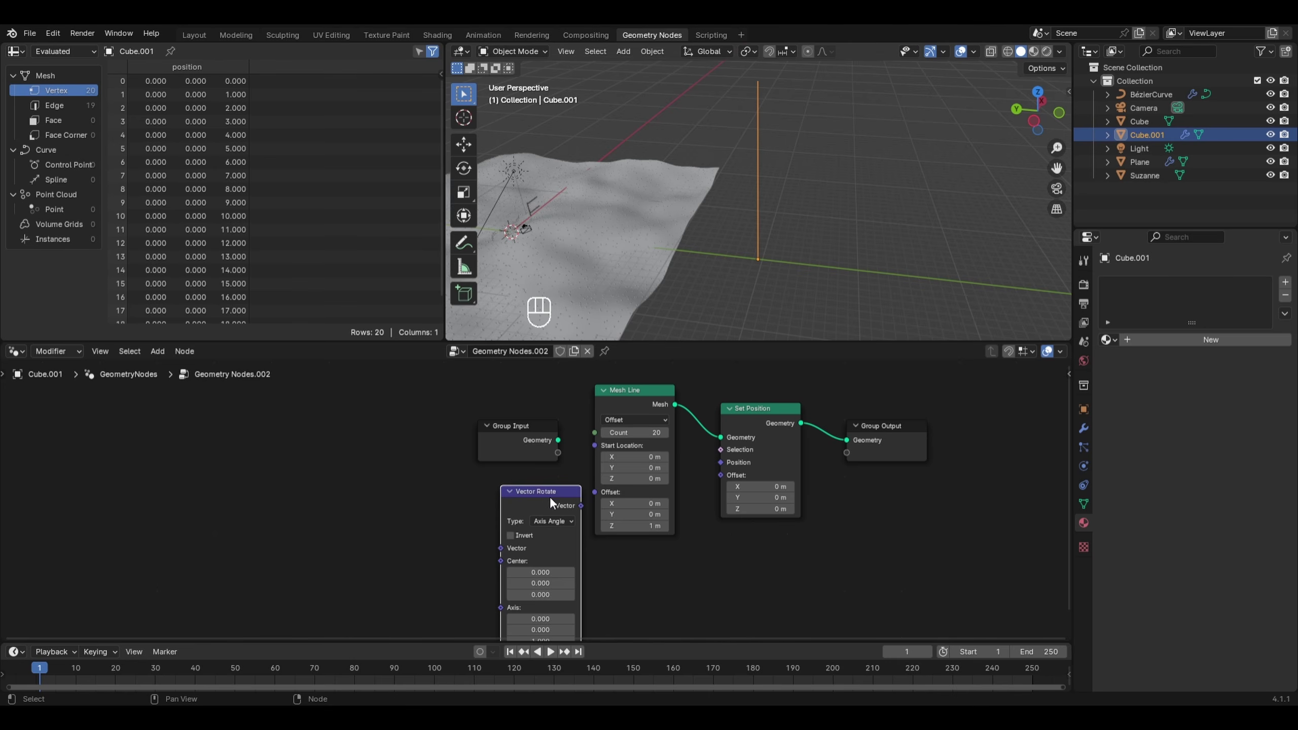
drag(549, 497, 719, 463)
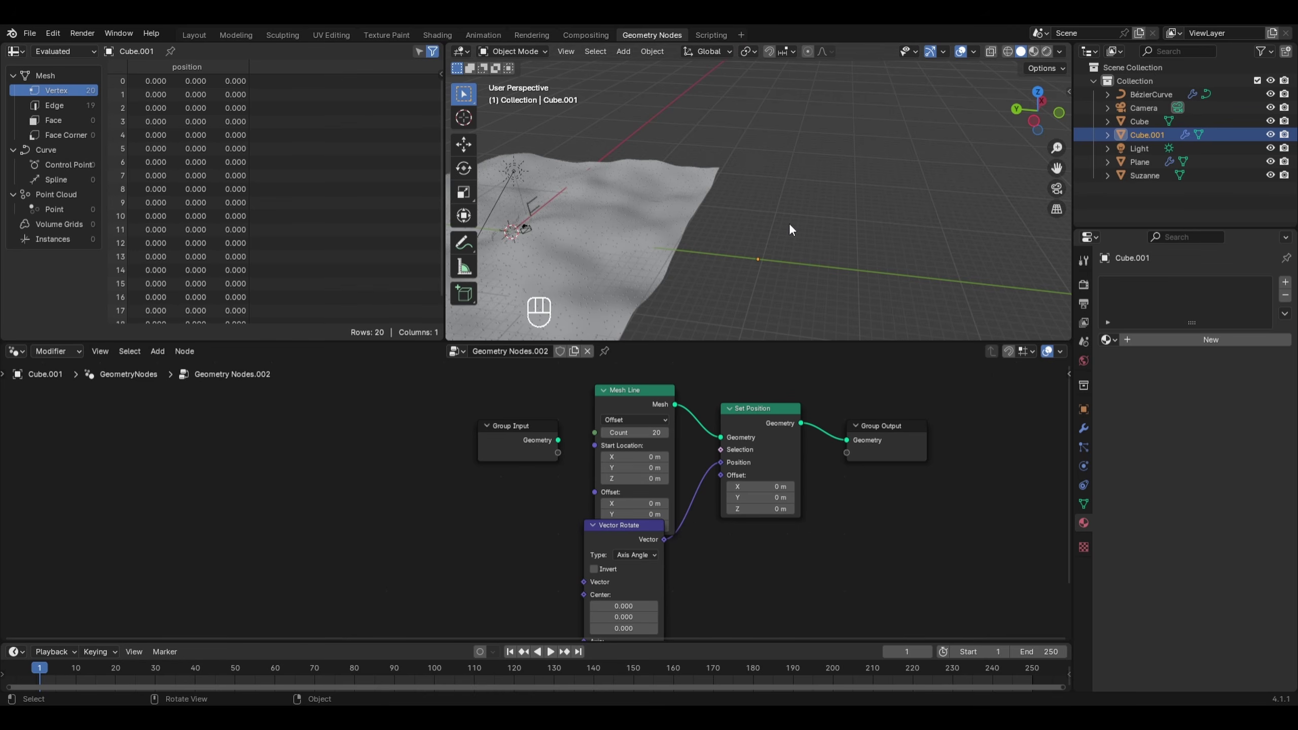
middle_drag(720, 537, 718, 452)
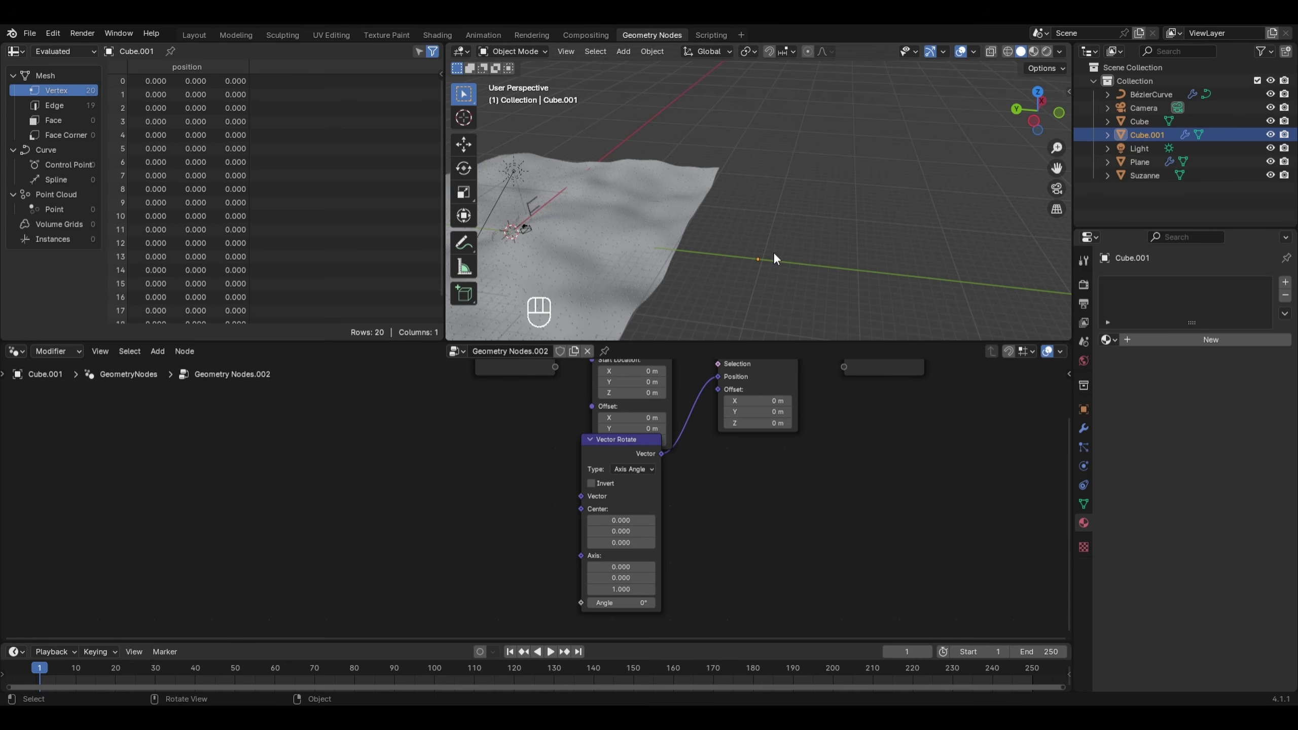
Add a Position node and connect it to the Vector input of the Vector Rotate node
scroll(711, 450, down, 2)
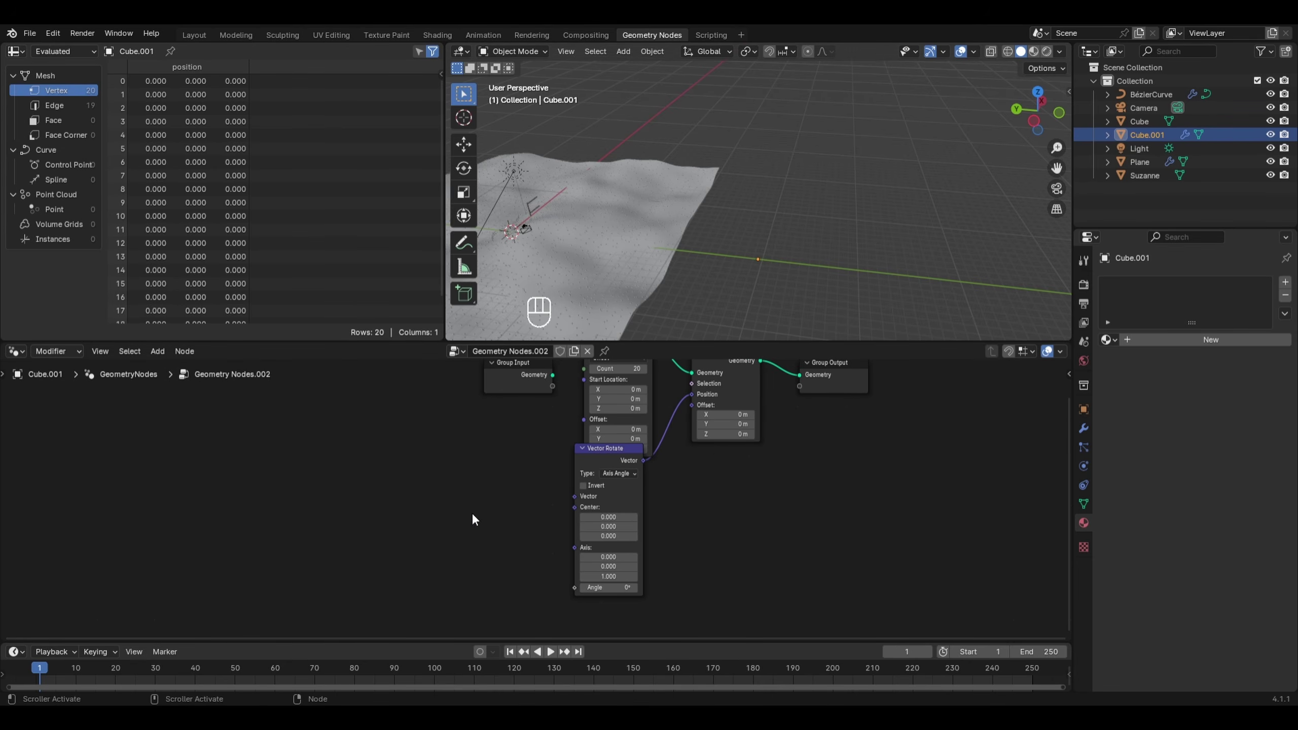
key(shift+a)
mouse_move(387, 468)
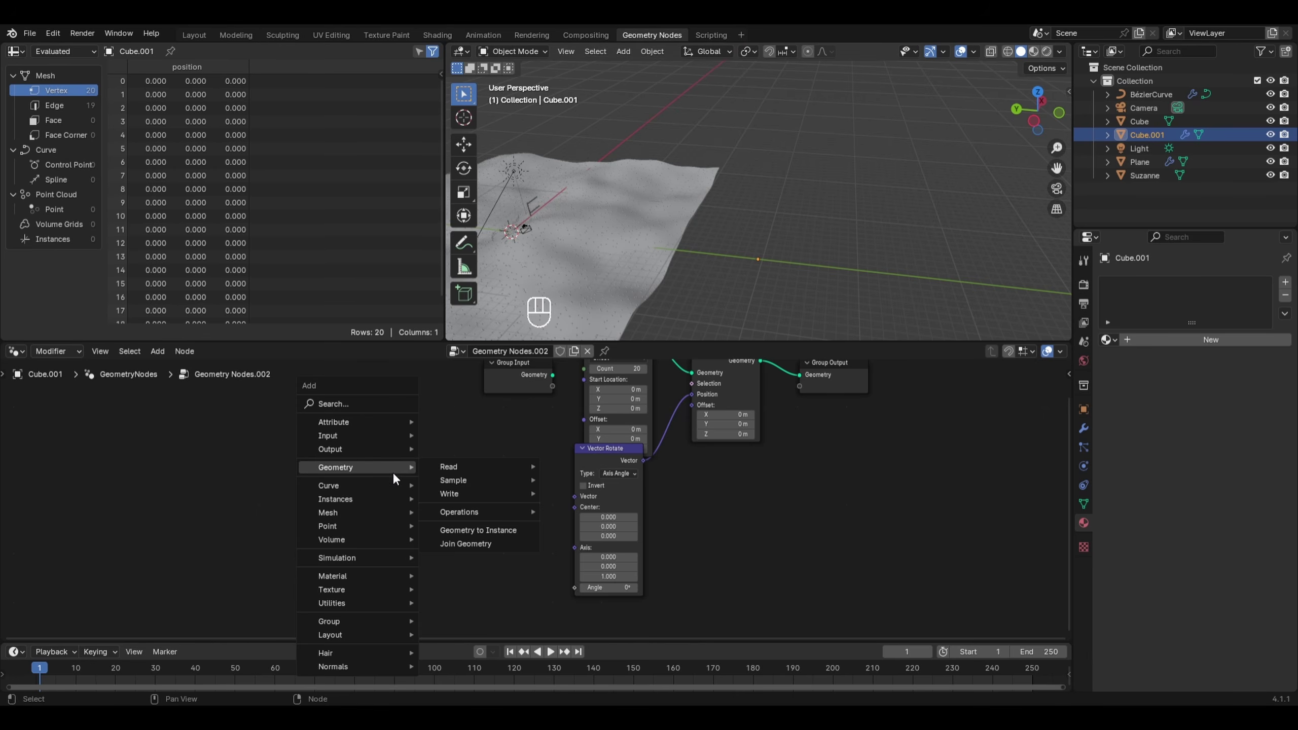
mouse_move(445, 465)
click(592, 521)
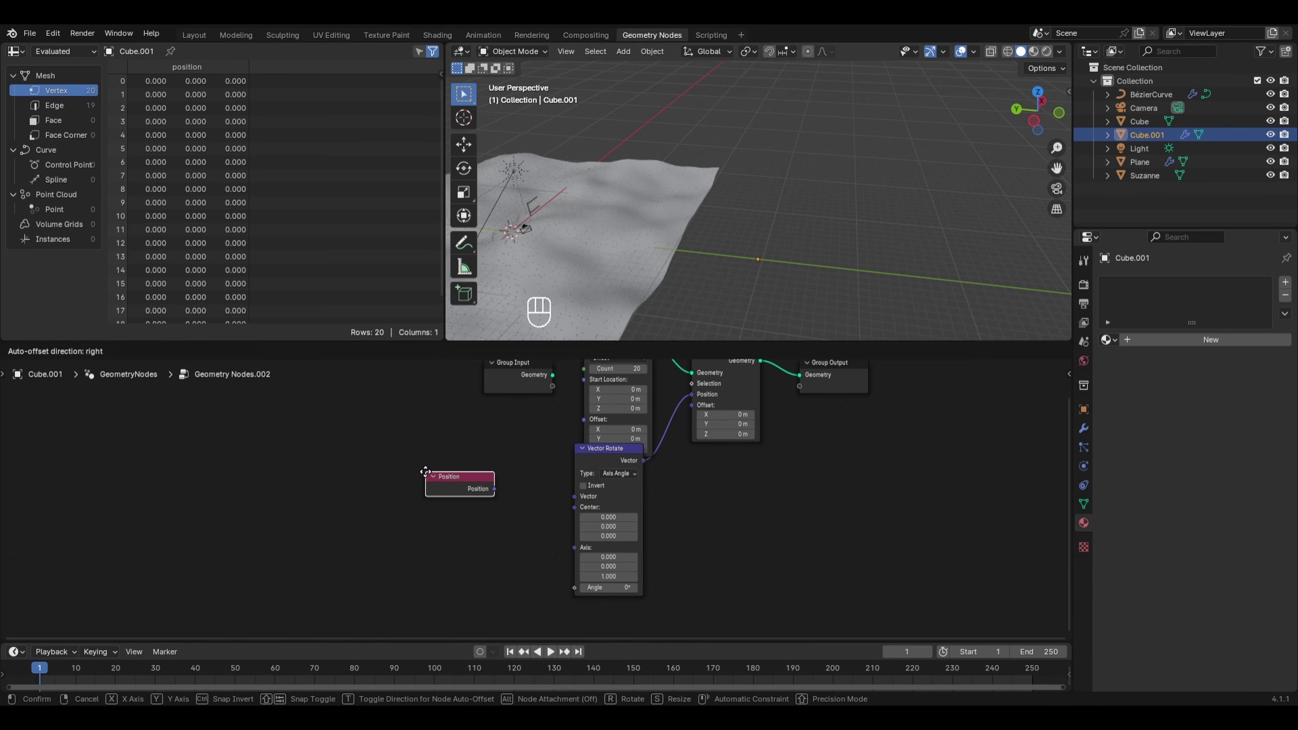
click(432, 478)
drag(495, 489, 574, 495)
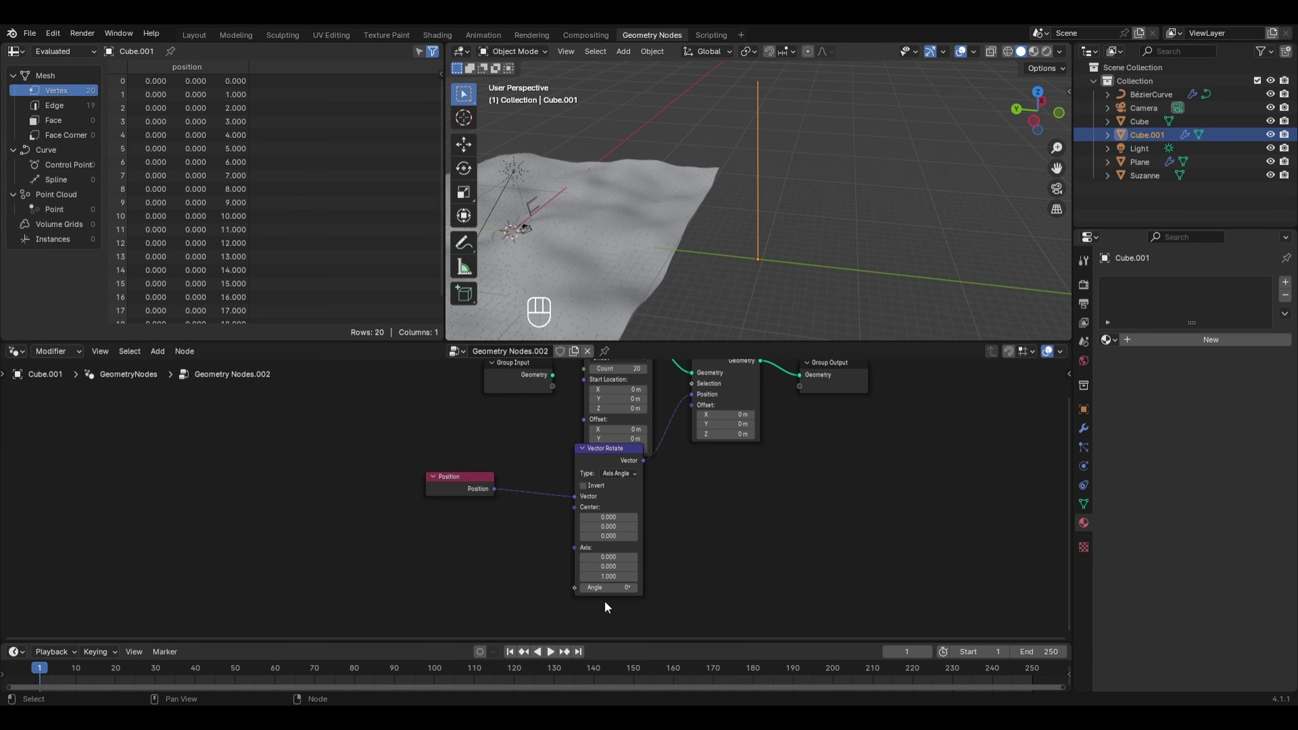
Try out the Vector Rotate node's Angle, and add an Index node connected to that Angle input
scroll(604, 599, up, 1)
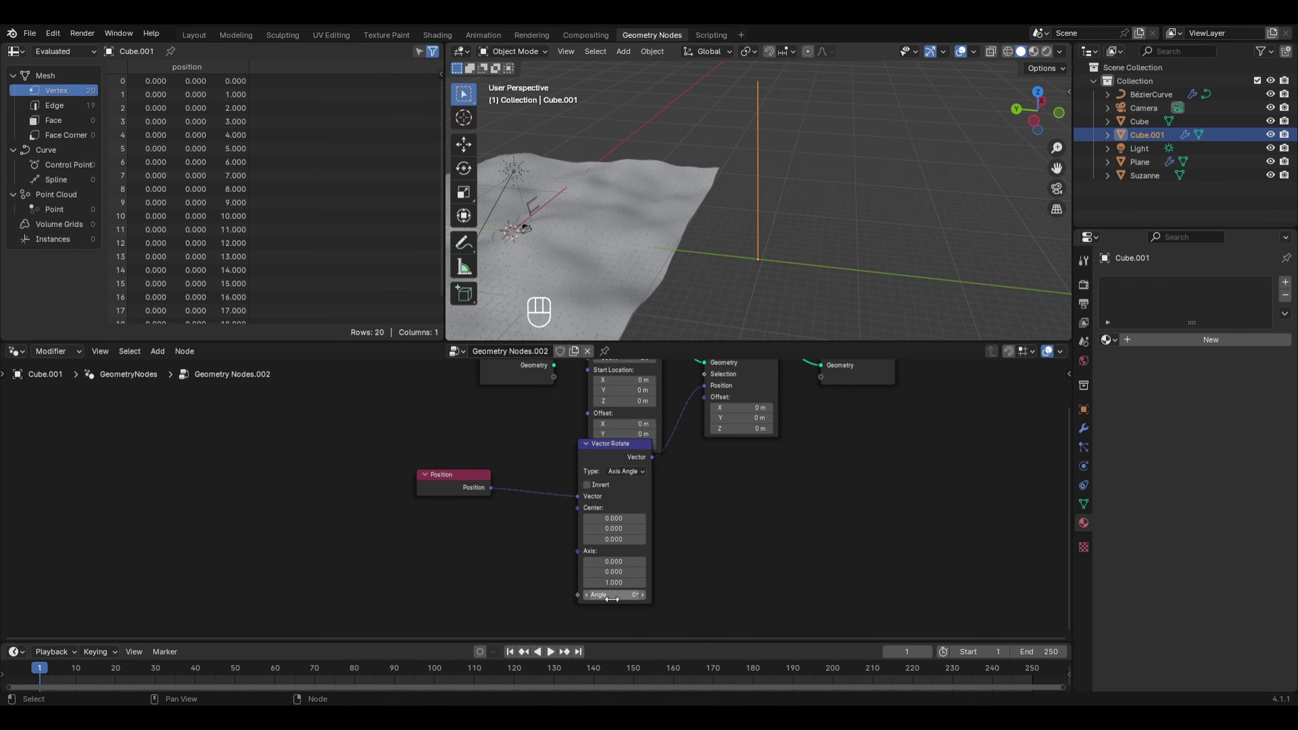
drag(612, 598, 636, 612)
key(shift+a)
mouse_move(328, 424)
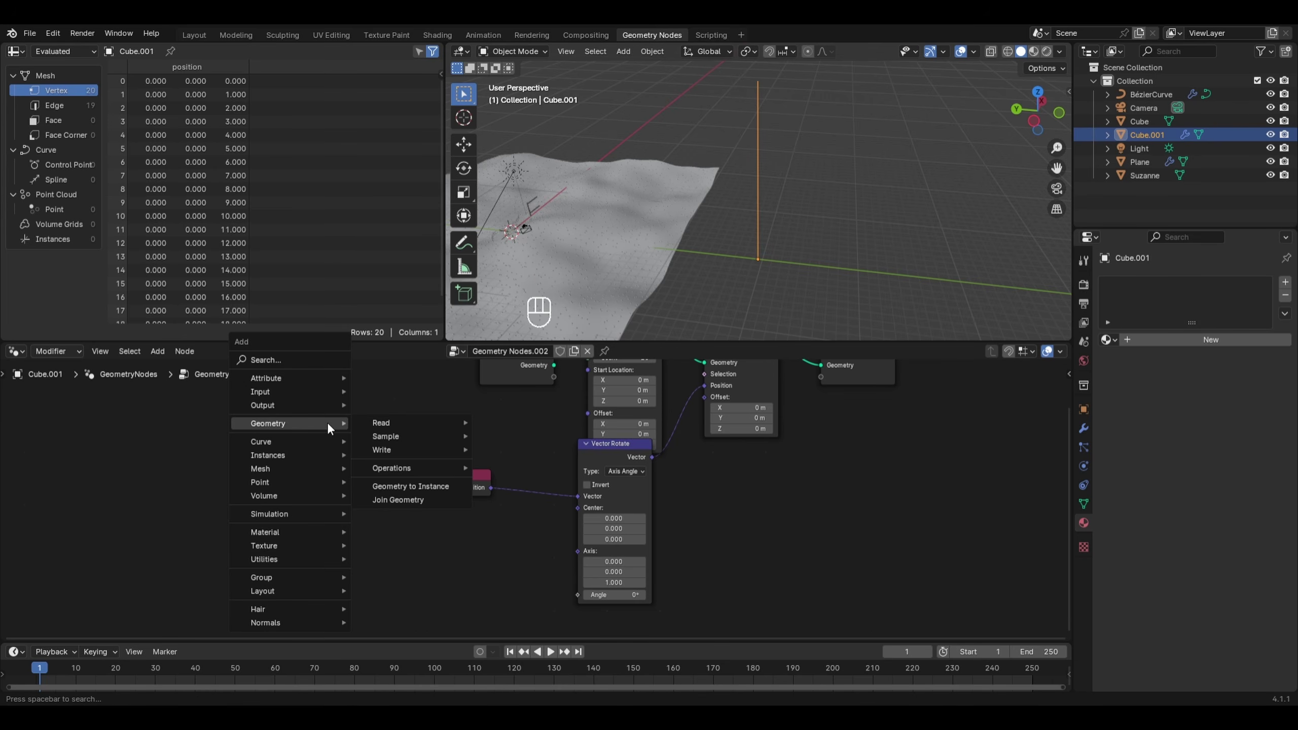
mouse_move(379, 423)
click(507, 435)
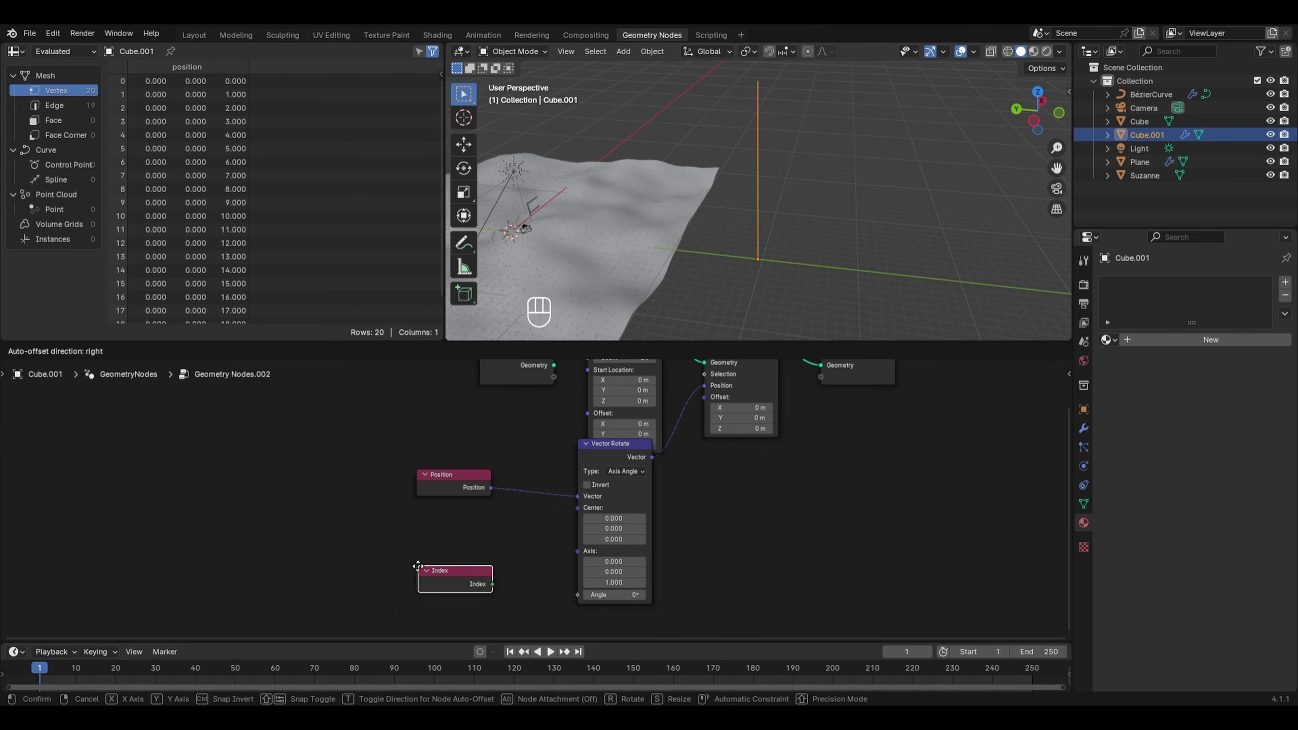
click(418, 573)
drag(486, 588, 577, 595)
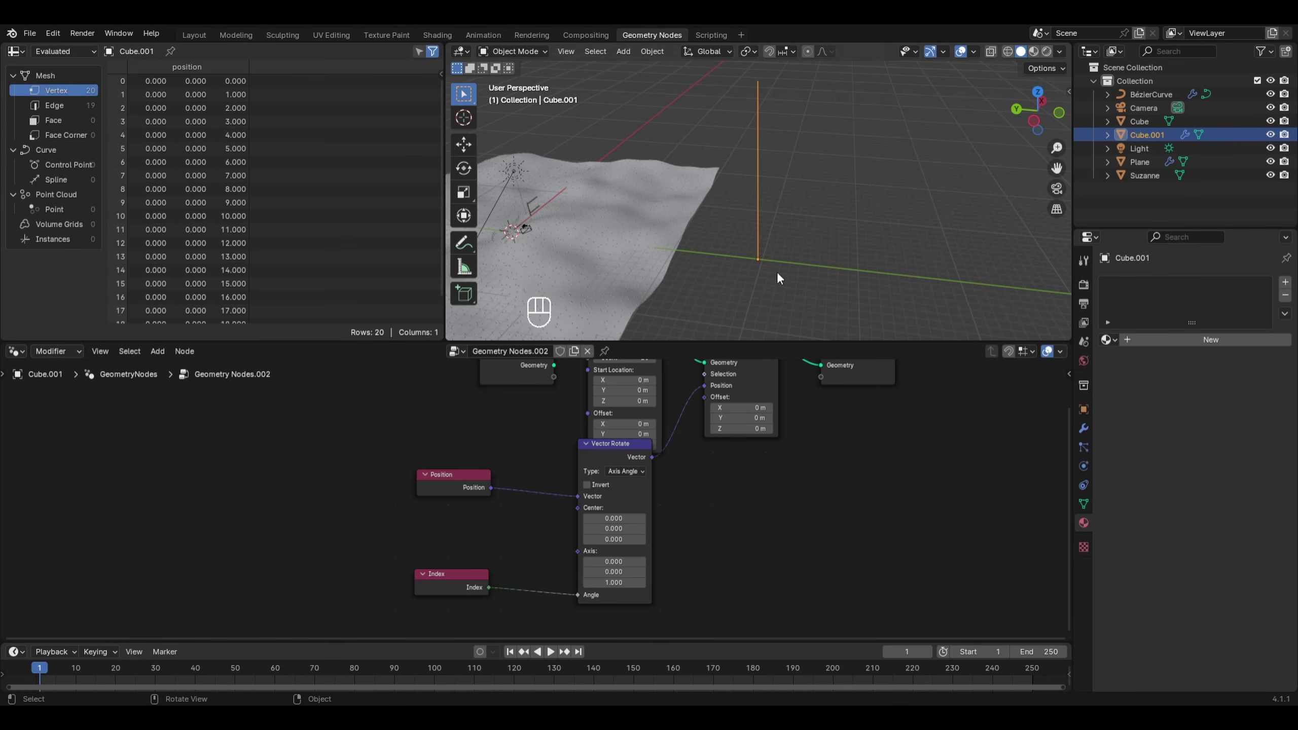
Set the Vector Rotate node's type to X Axis and move the Index node farther away to make room
click(626, 471)
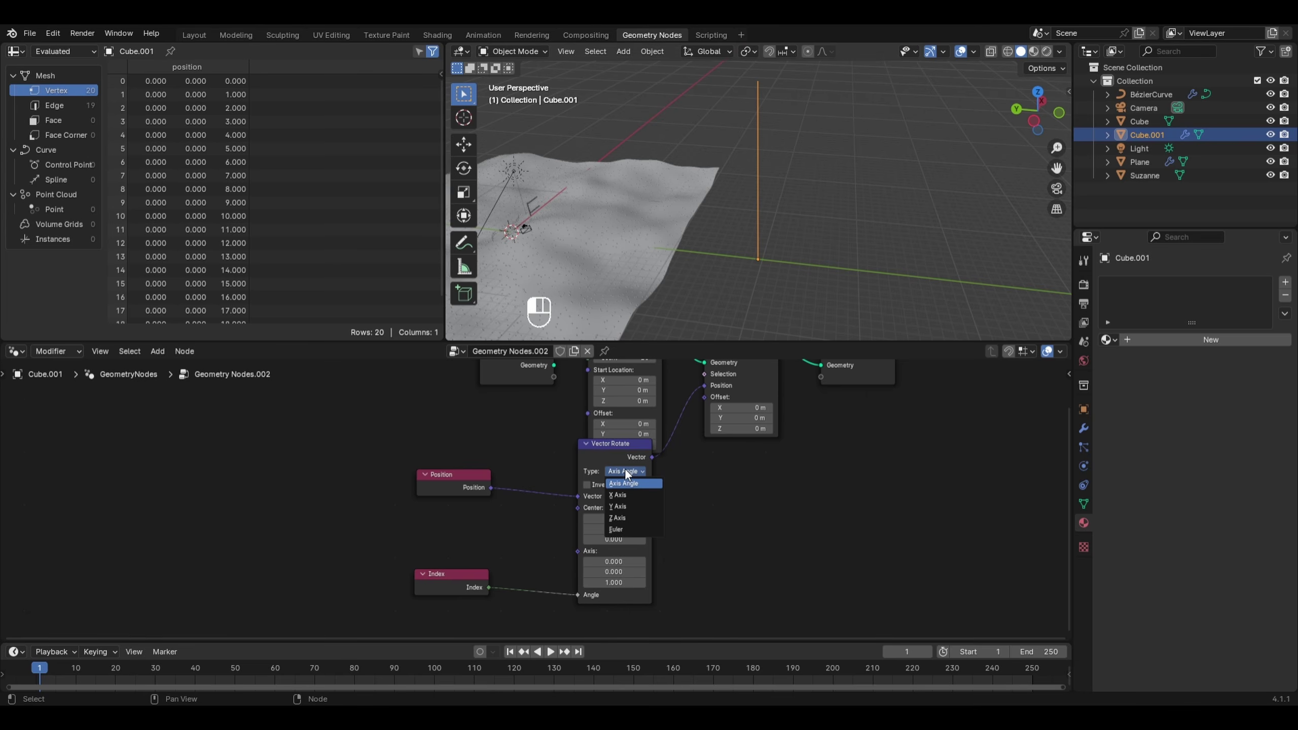
click(640, 499)
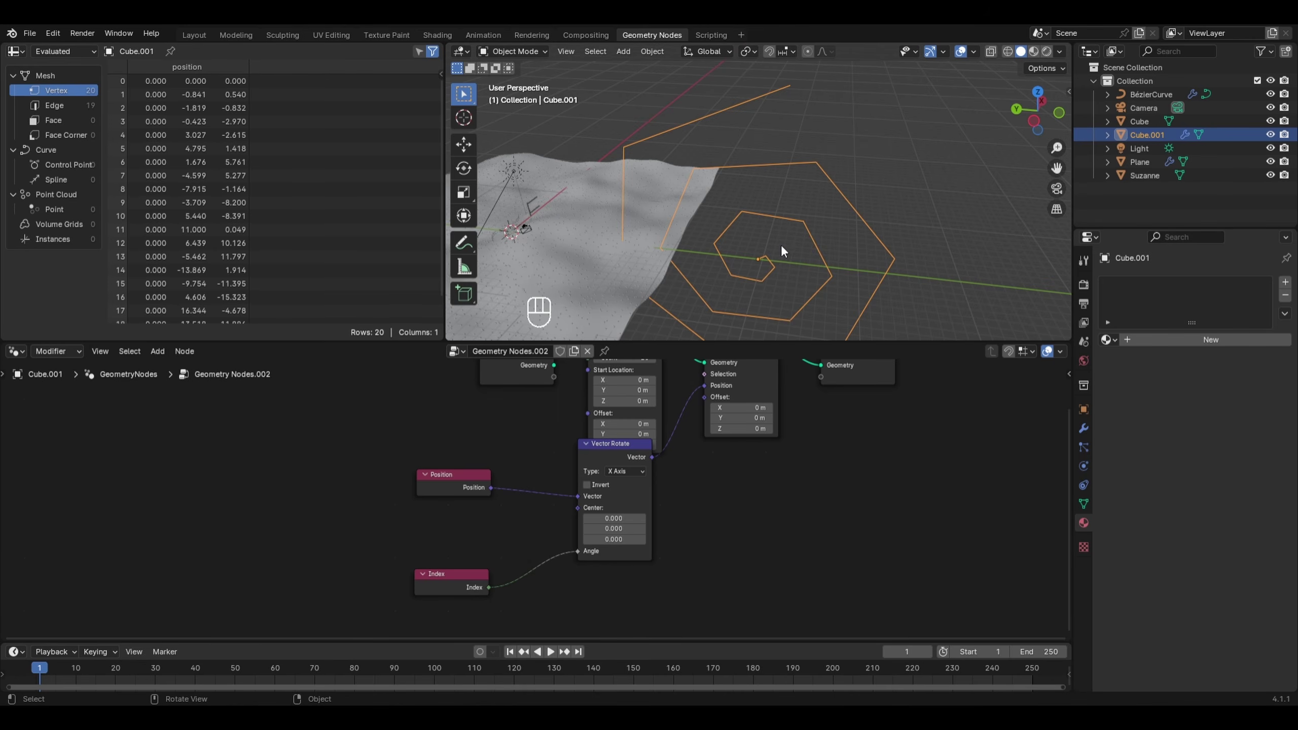
drag(470, 594, 393, 595)
Insert a Math node between Index and the Vector Rotate node's Angle input, and set its operation to Multiply
key(shift+a)
mouse_move(437, 625)
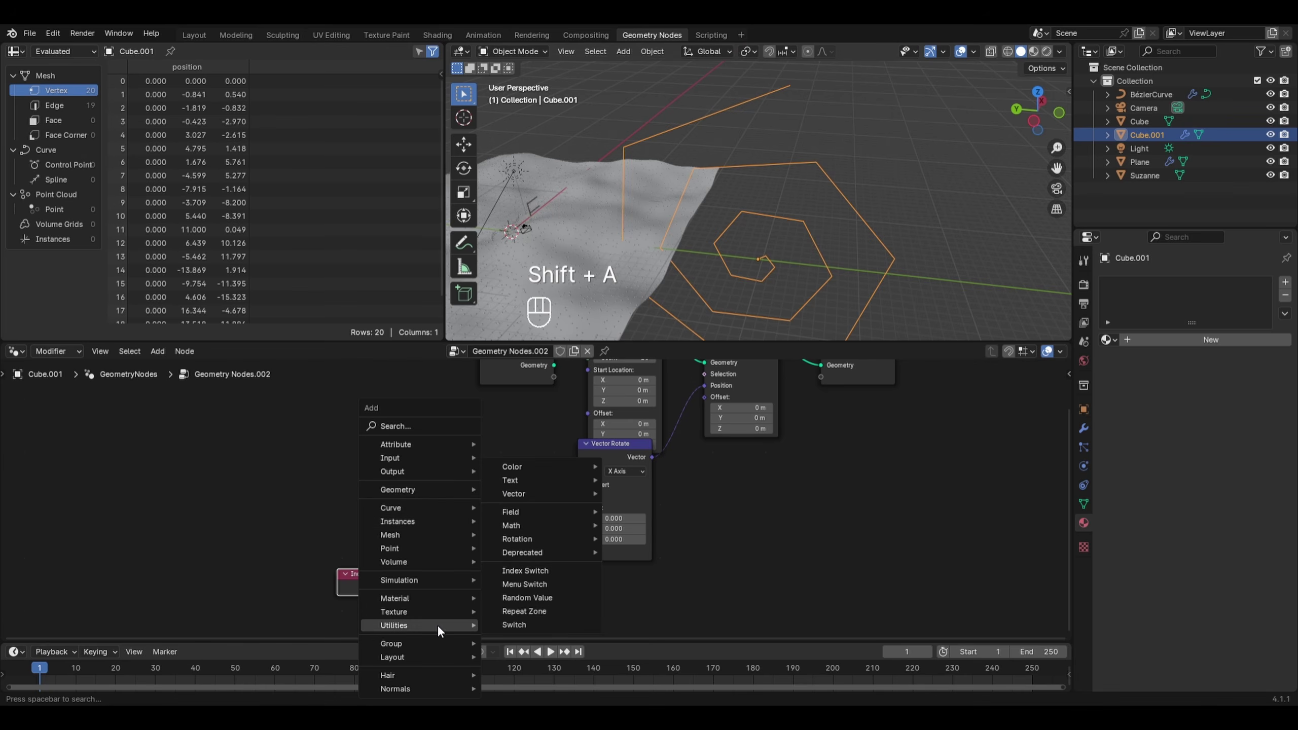
mouse_move(526, 523)
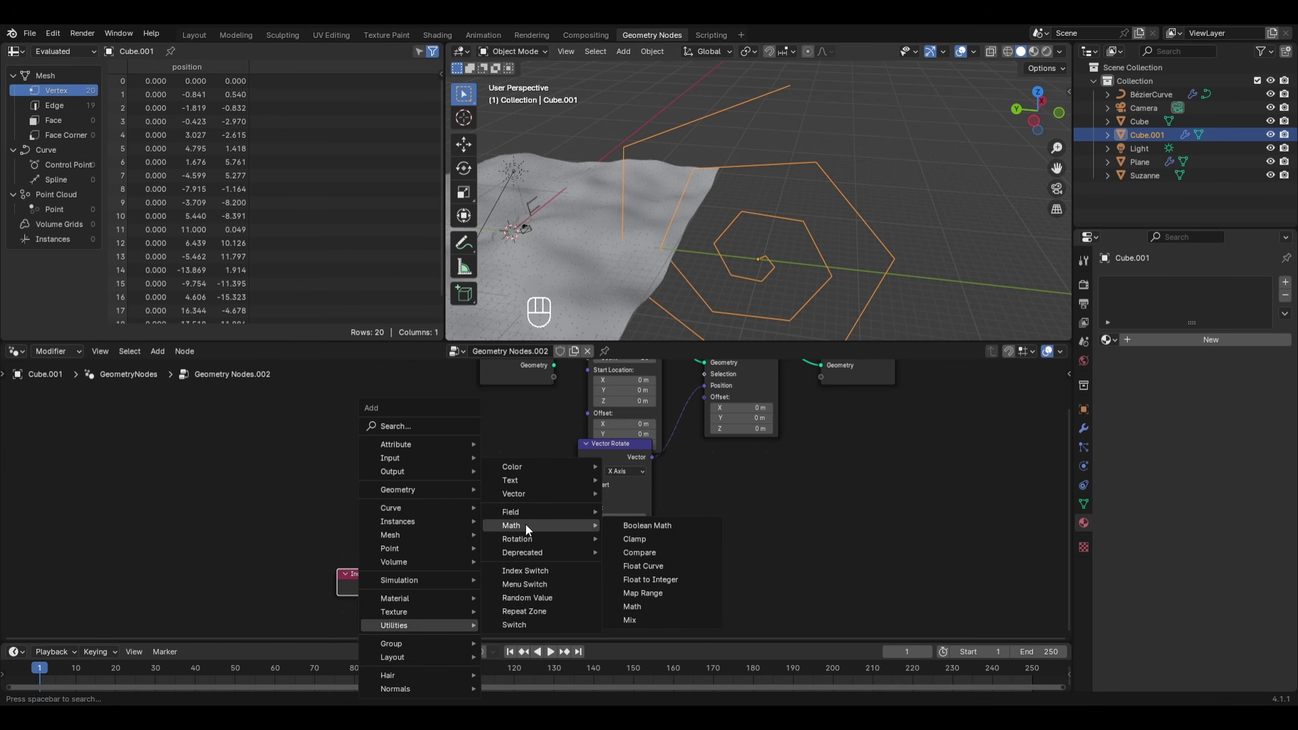
click(625, 600)
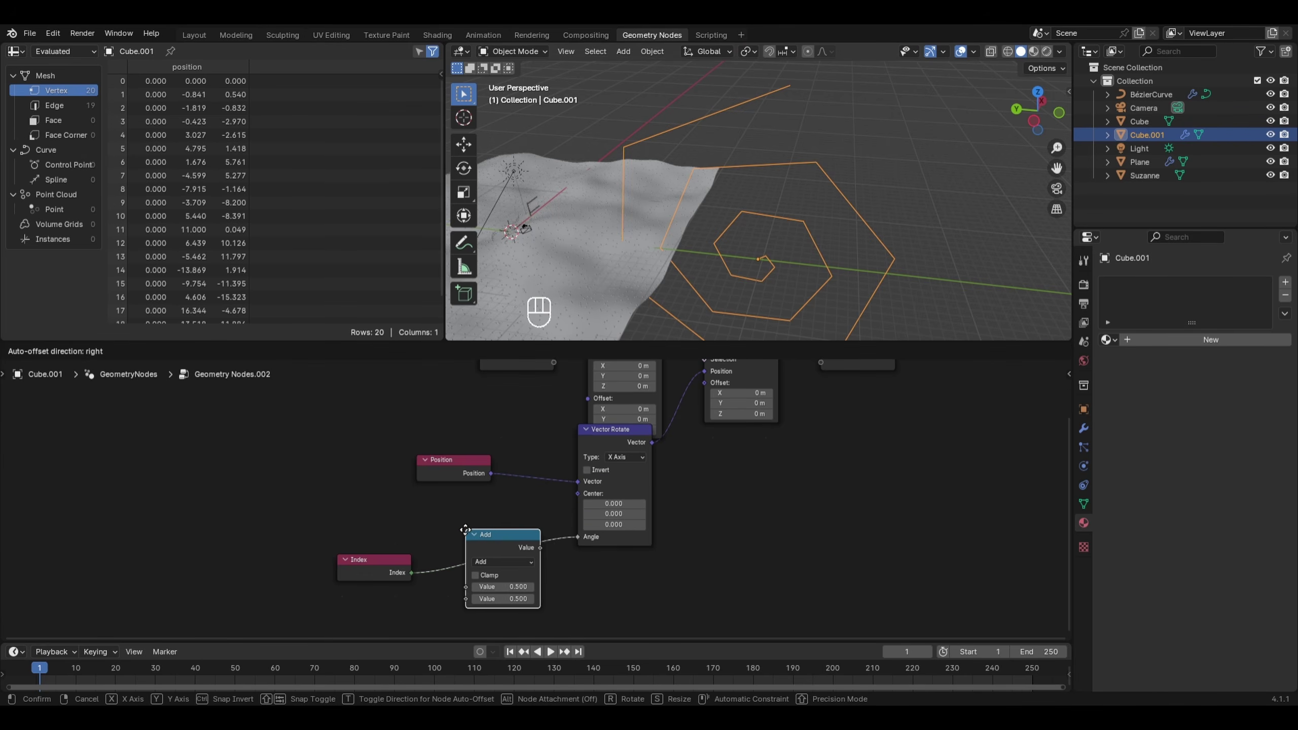
click(460, 530)
click(518, 560)
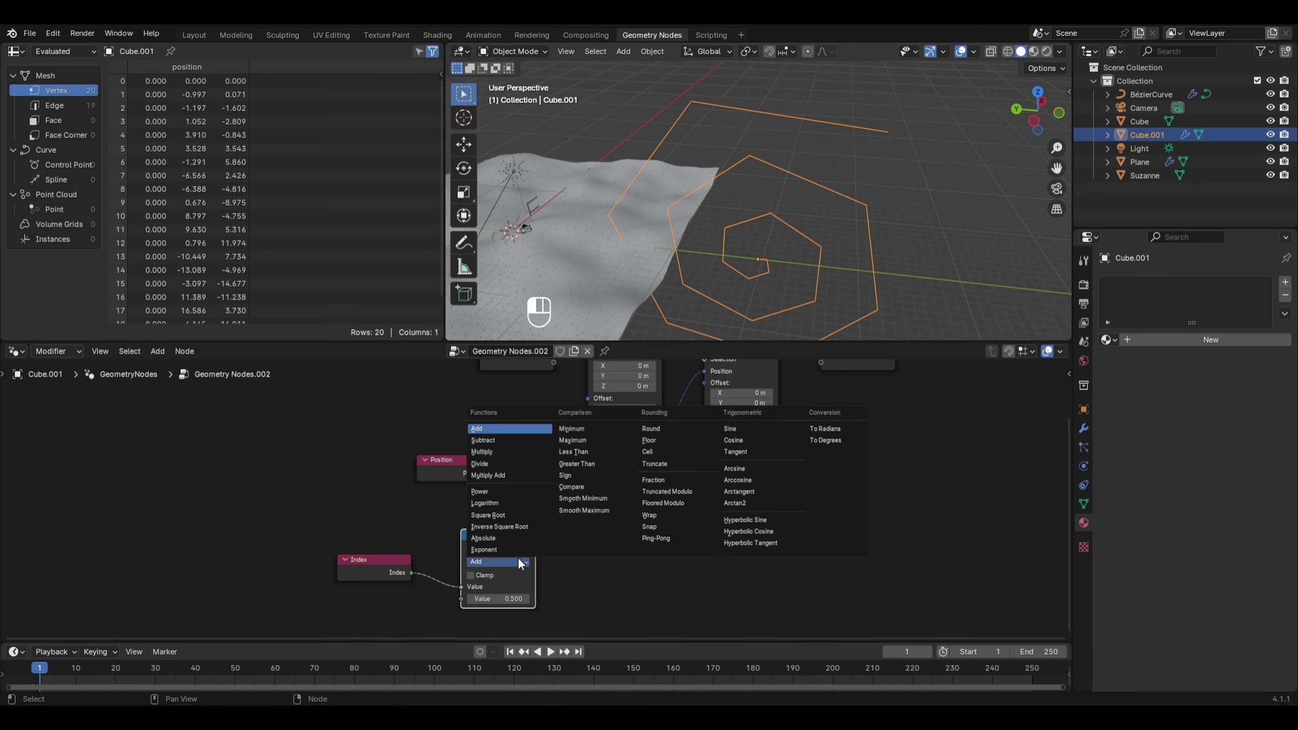
click(513, 449)
Set the Multiply node's second value to -0.020 so the line bends gently
drag(513, 599, 493, 603)
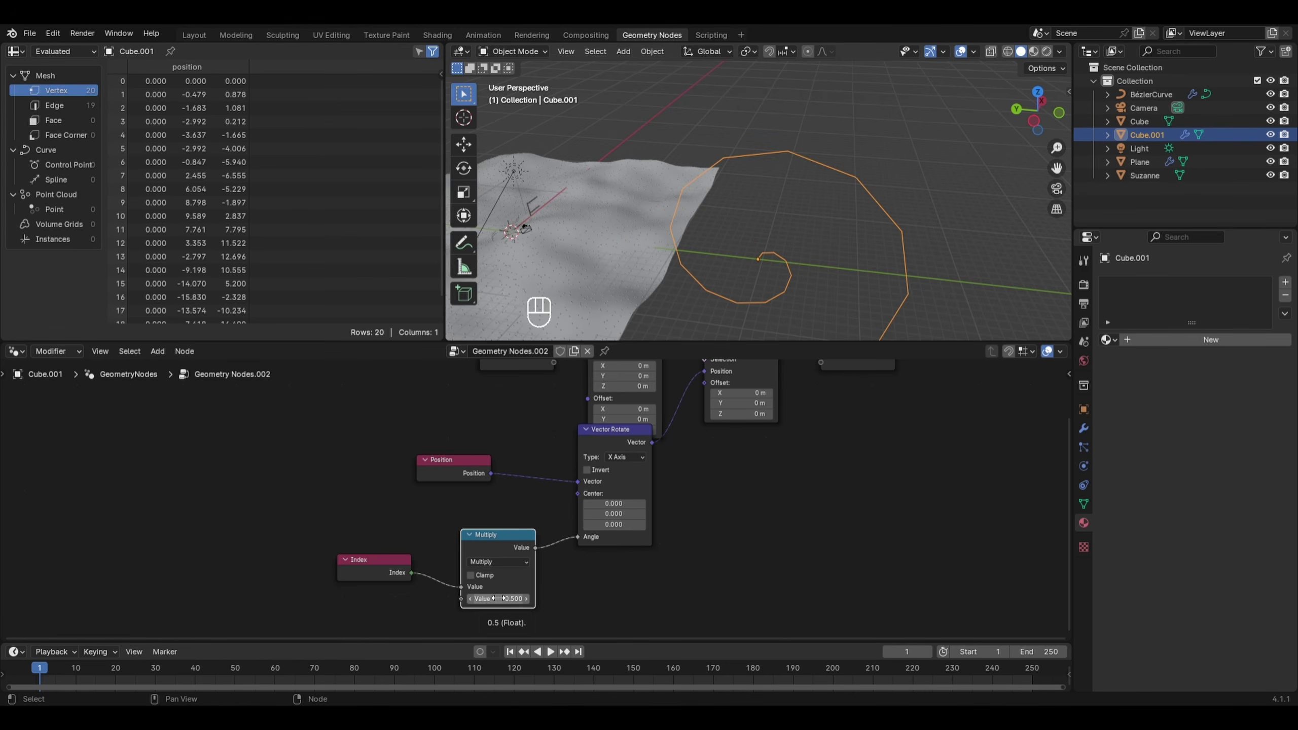
click(494, 599)
text(-0.9)
key(Return)
mouse_move(495, 599)
mouse_down()
mouse_move(516, 599)
mouse_move(501, 598)
mouse_up()
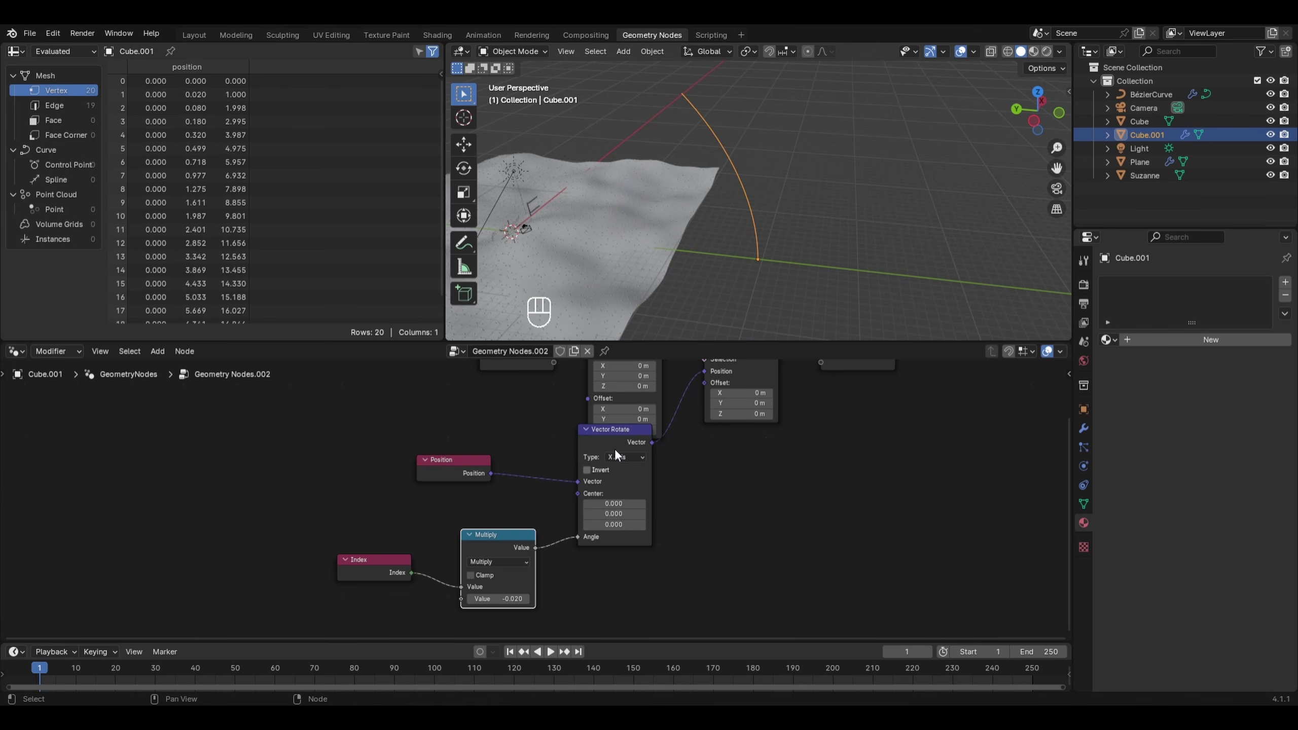
Move the Vector Rotate node clear of the Mesh Line node and look at its rotation type options
drag(602, 436, 611, 469)
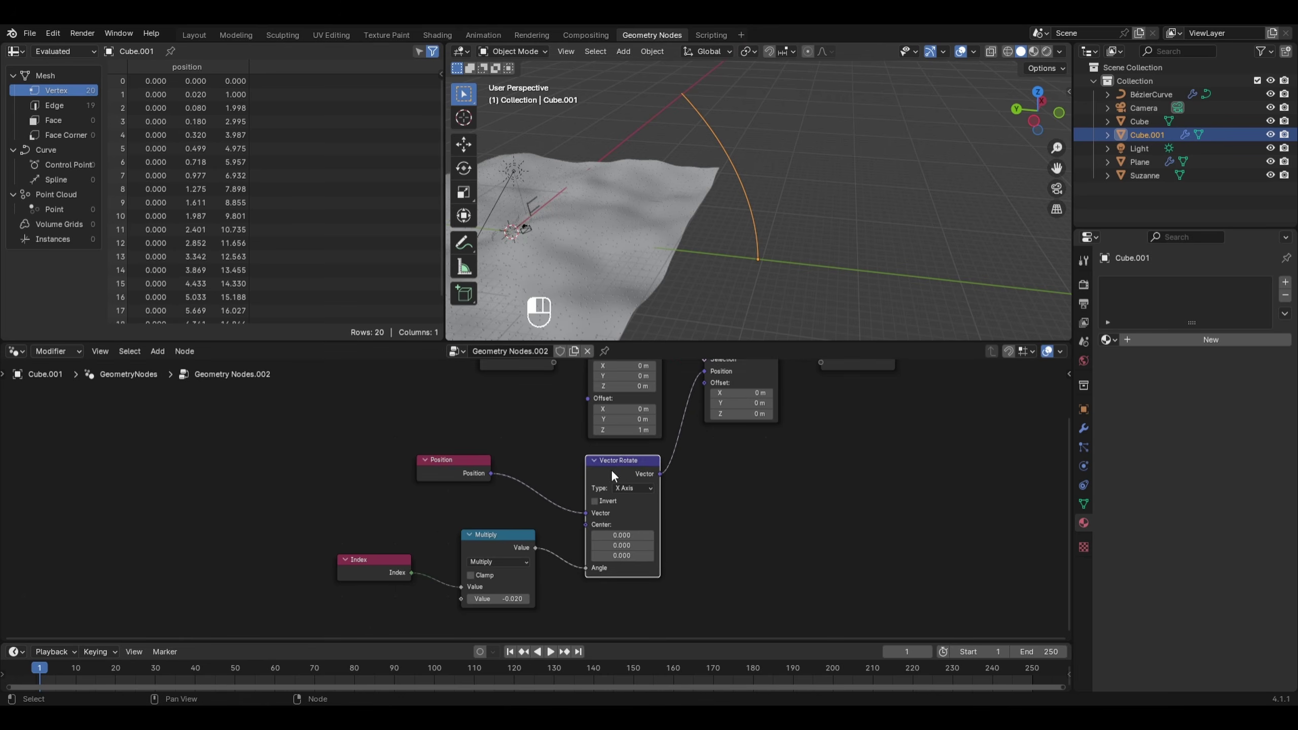
scroll(610, 469, down, 2)
middle_drag(647, 372, 629, 406)
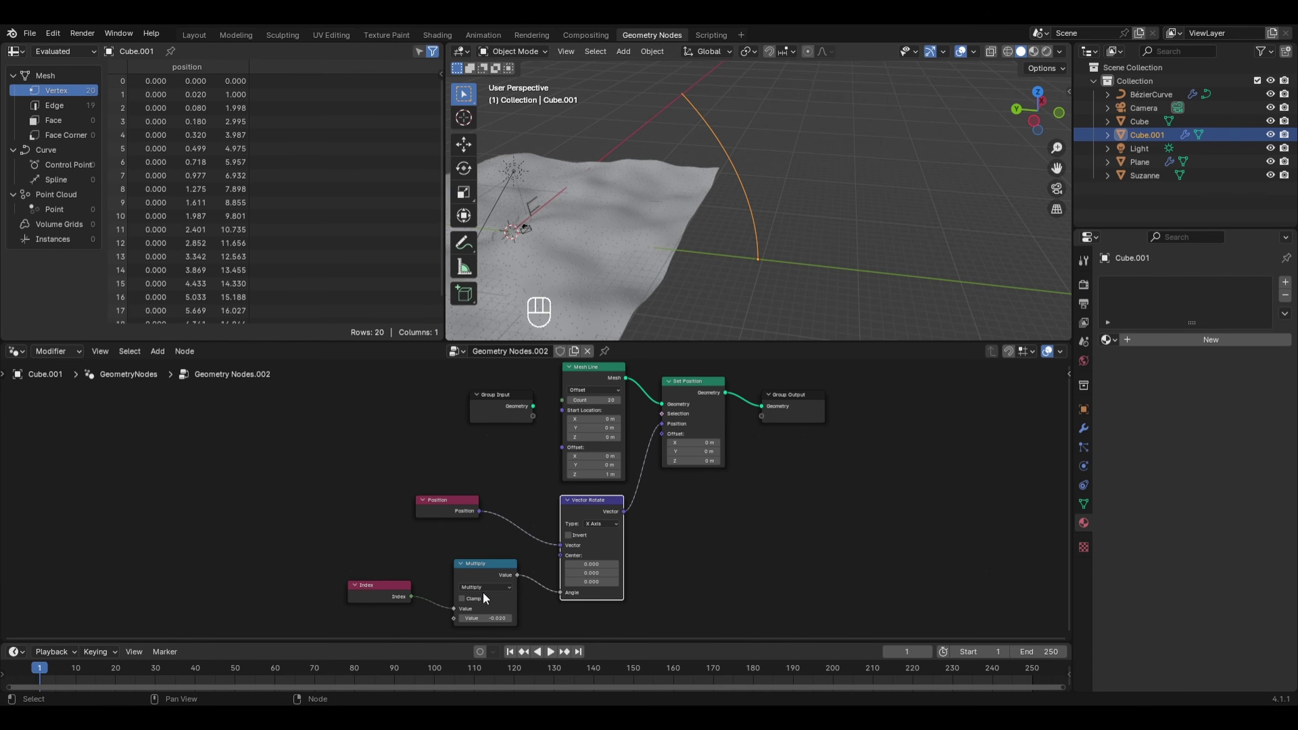
shift+drag(483, 618, 483, 618)
click(605, 523)
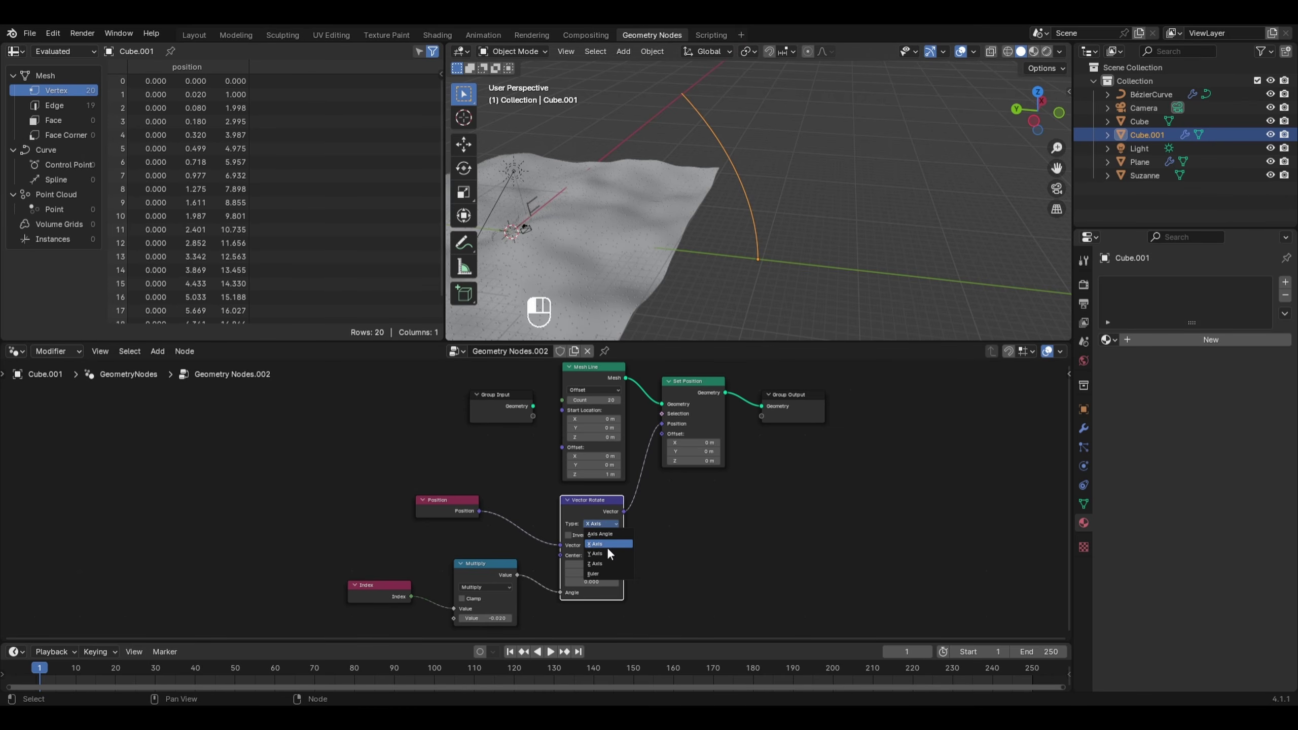
Move Group Output farther away and insert a Mesh to Curve node between Set Position and Group Output
scroll(805, 419, up, 1)
middle_drag(801, 409, 568, 426)
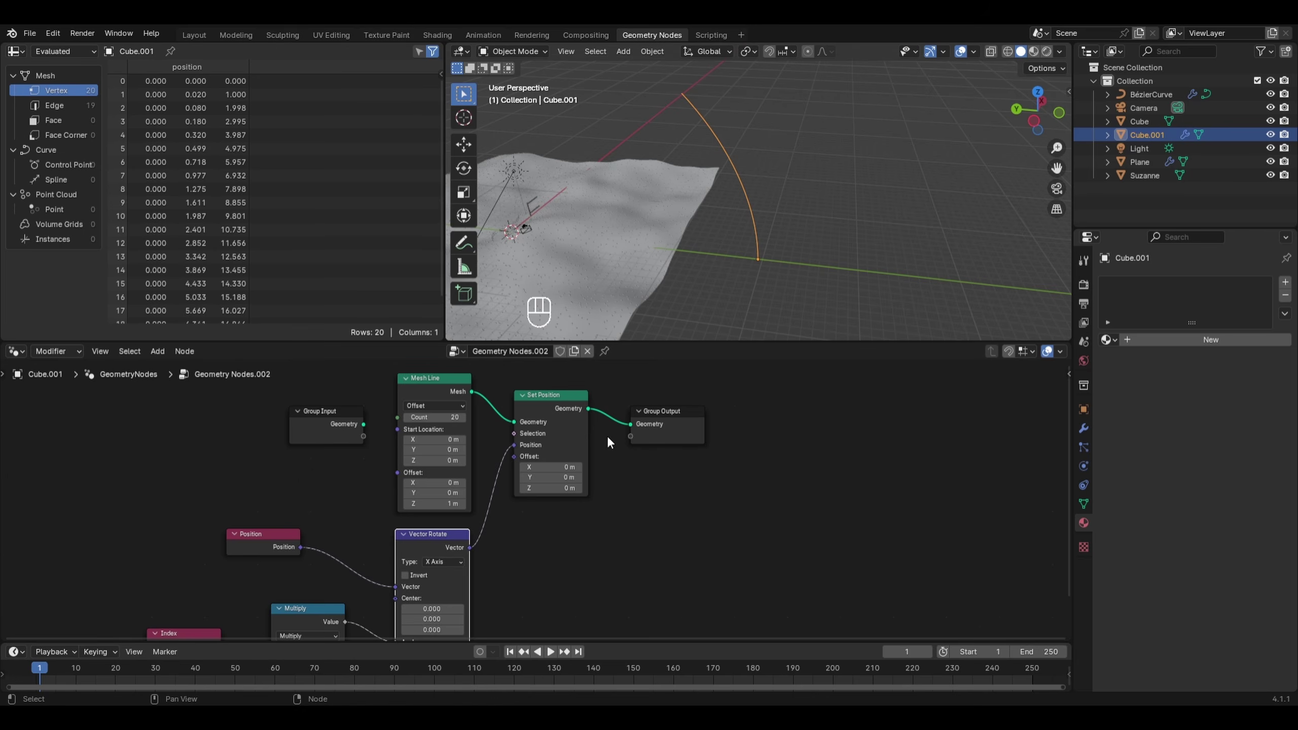
scroll(606, 435, up, 1)
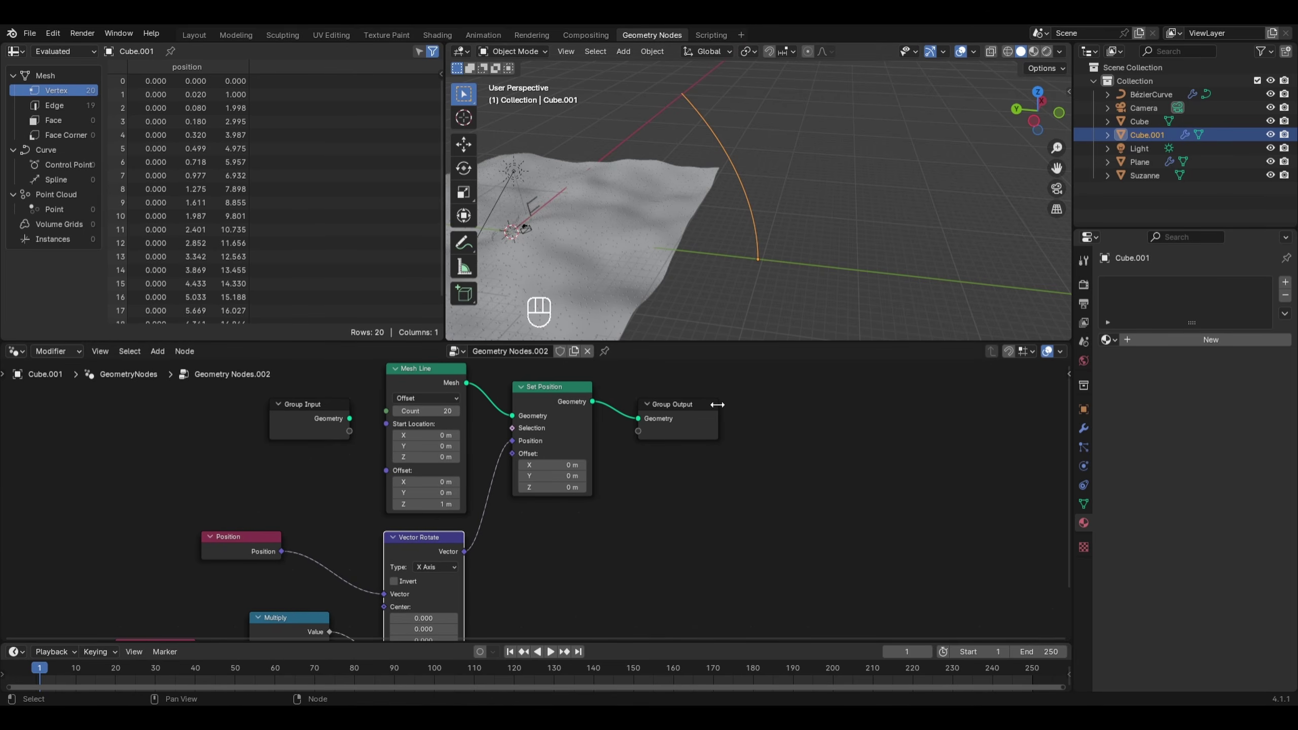
drag(701, 407, 888, 403)
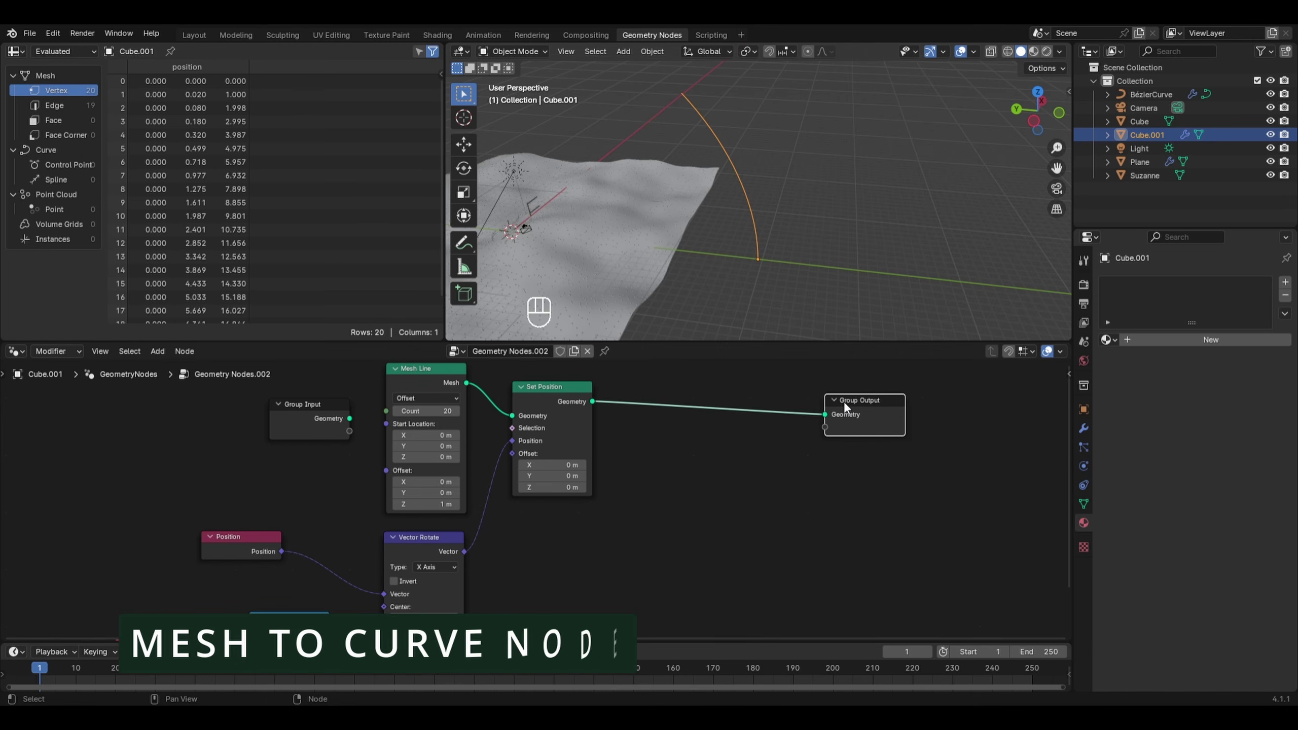
key(shift+a)
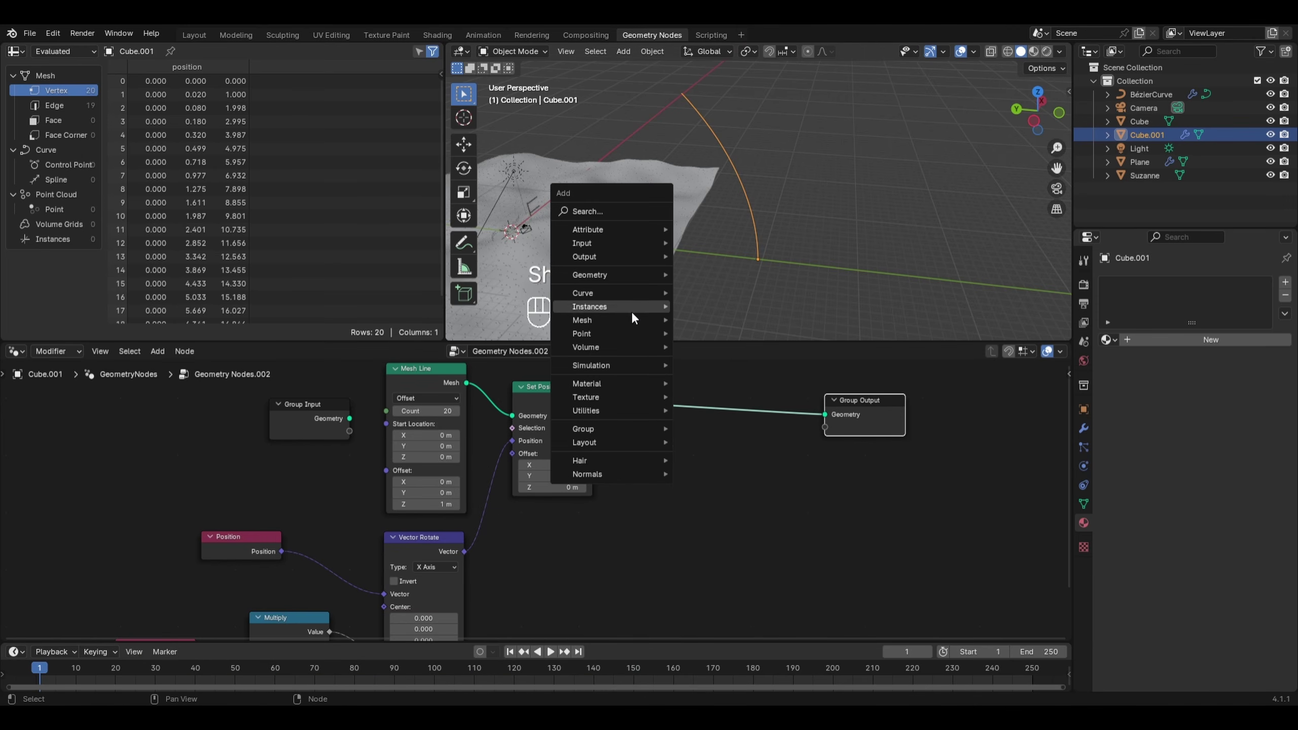
mouse_move(632, 327)
mouse_move(713, 351)
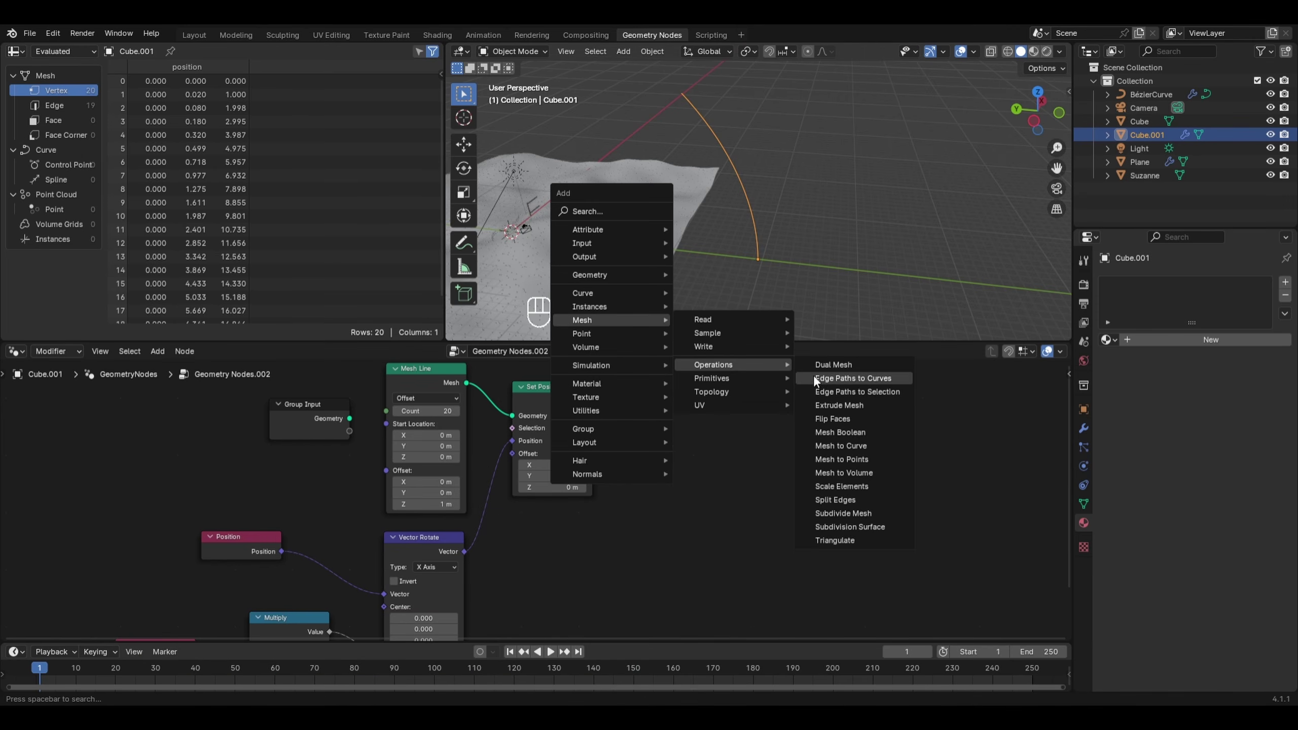
click(854, 438)
click(624, 390)
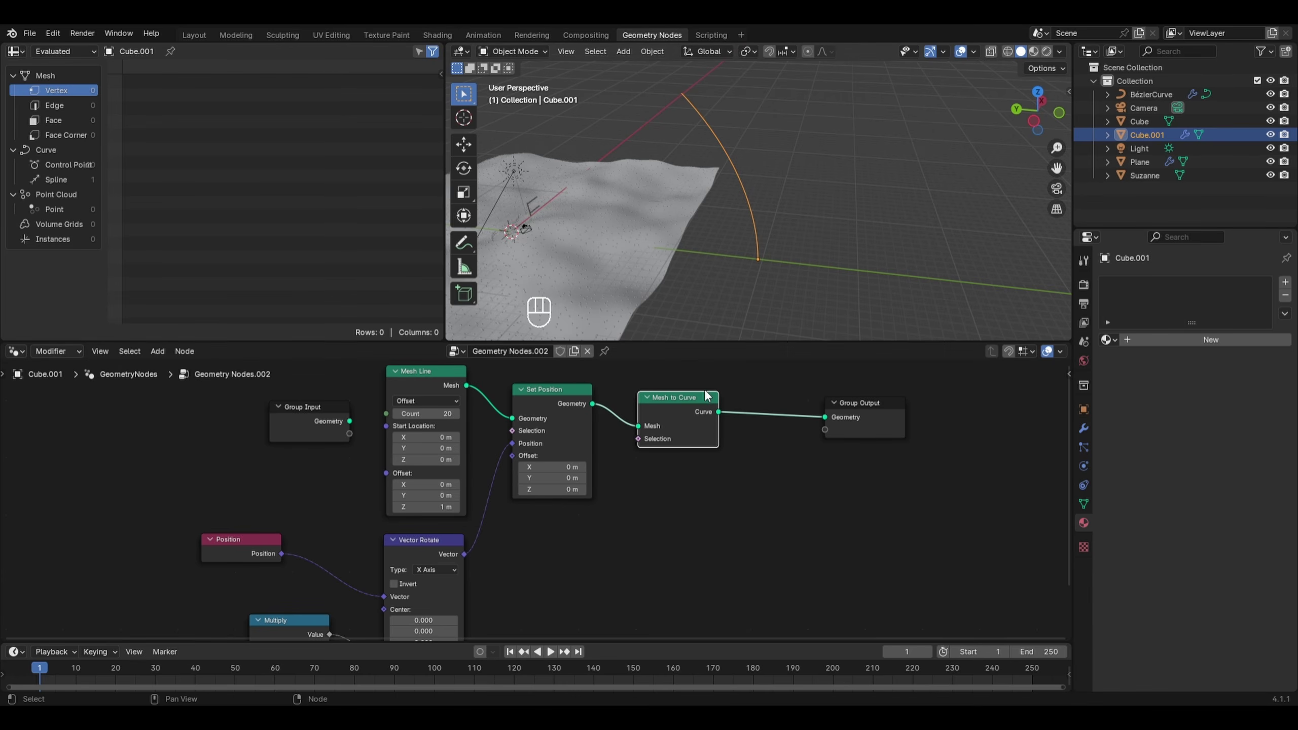
Insert a Curve to Mesh node on the link between Mesh to Curve and Group Output
scroll(692, 409, up, 2)
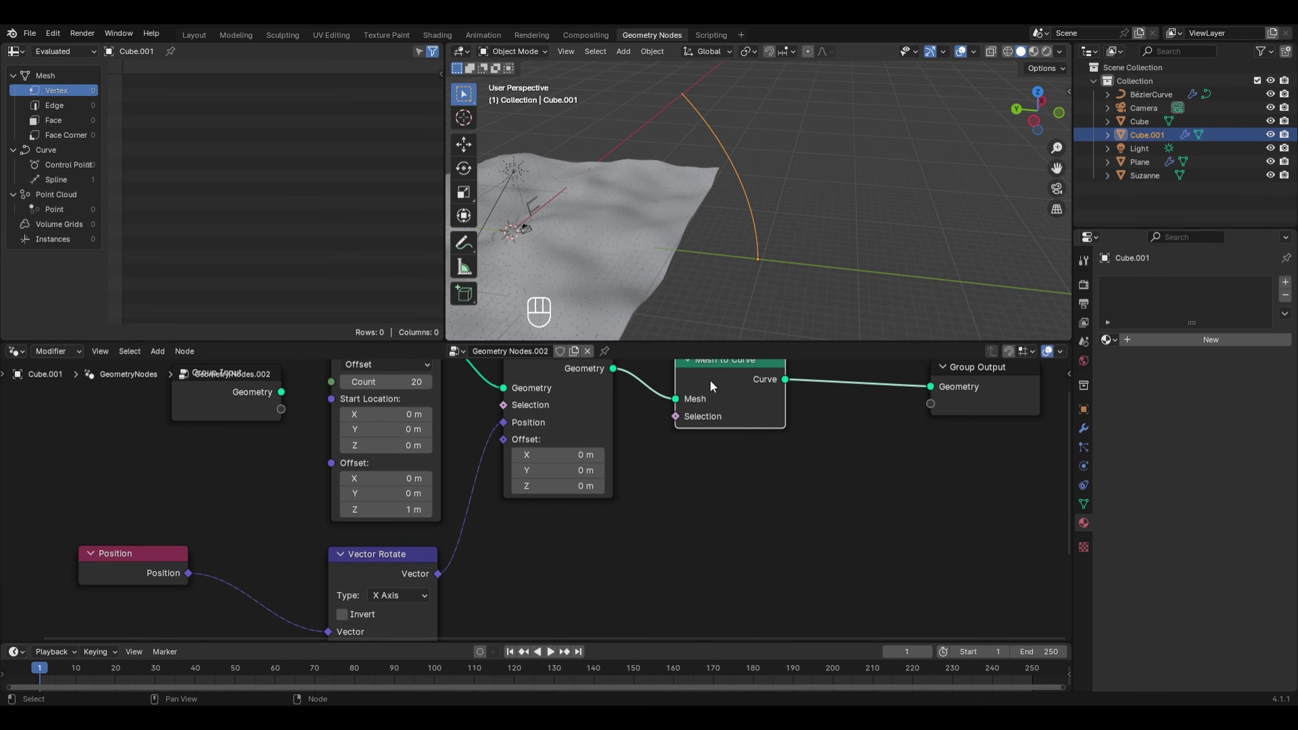
middle_drag(709, 379, 687, 442)
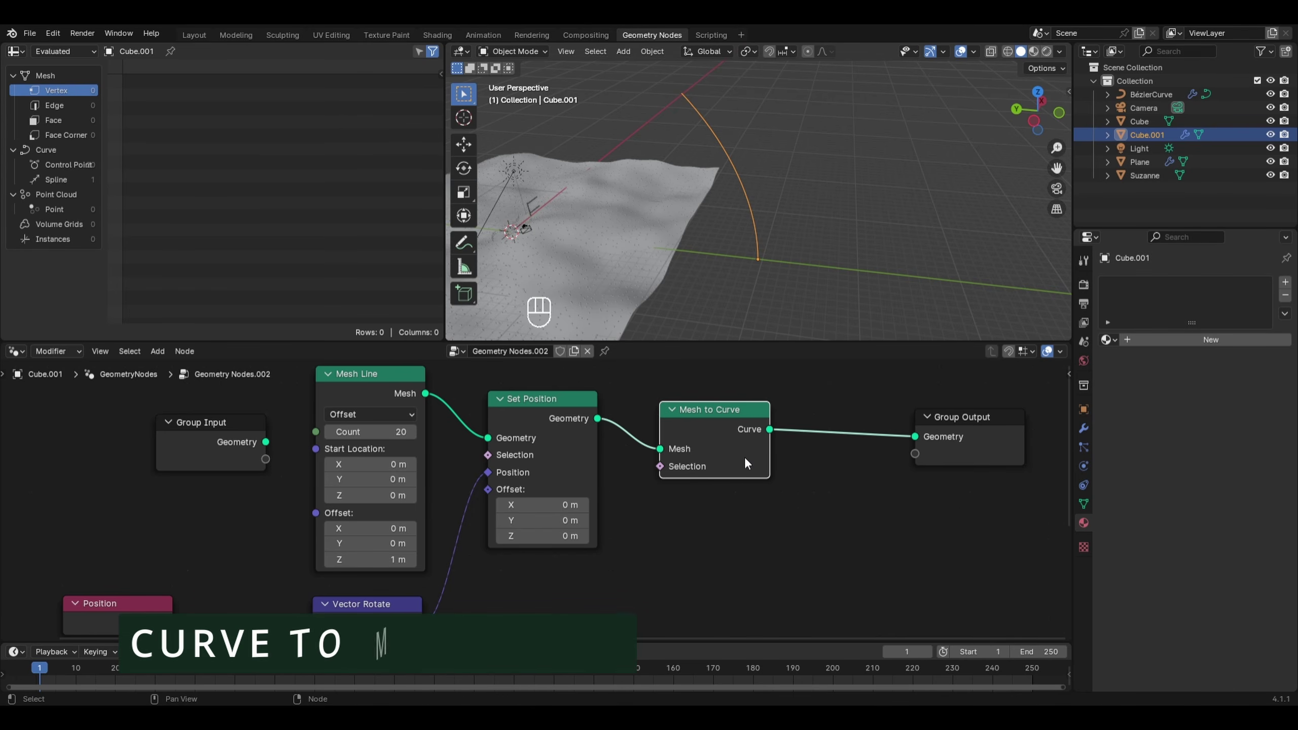
key(shift+a)
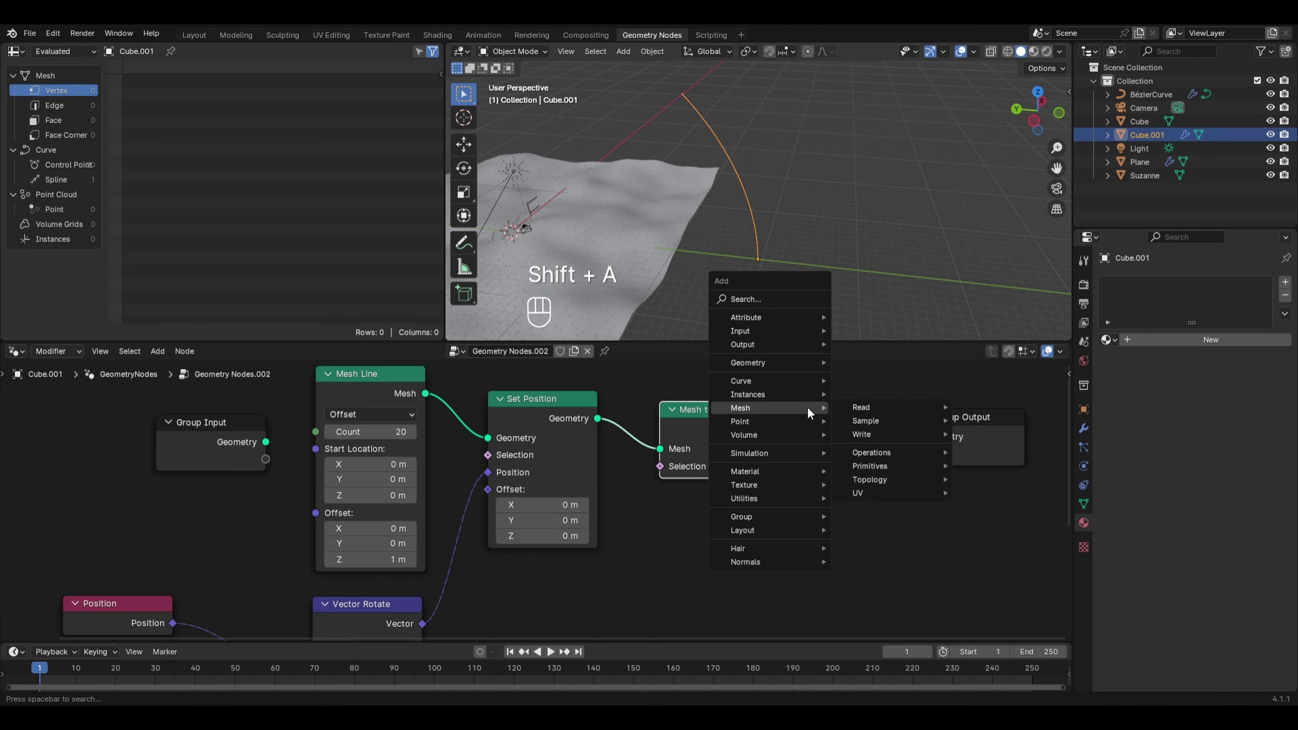
mouse_move(780, 379)
mouse_move(884, 422)
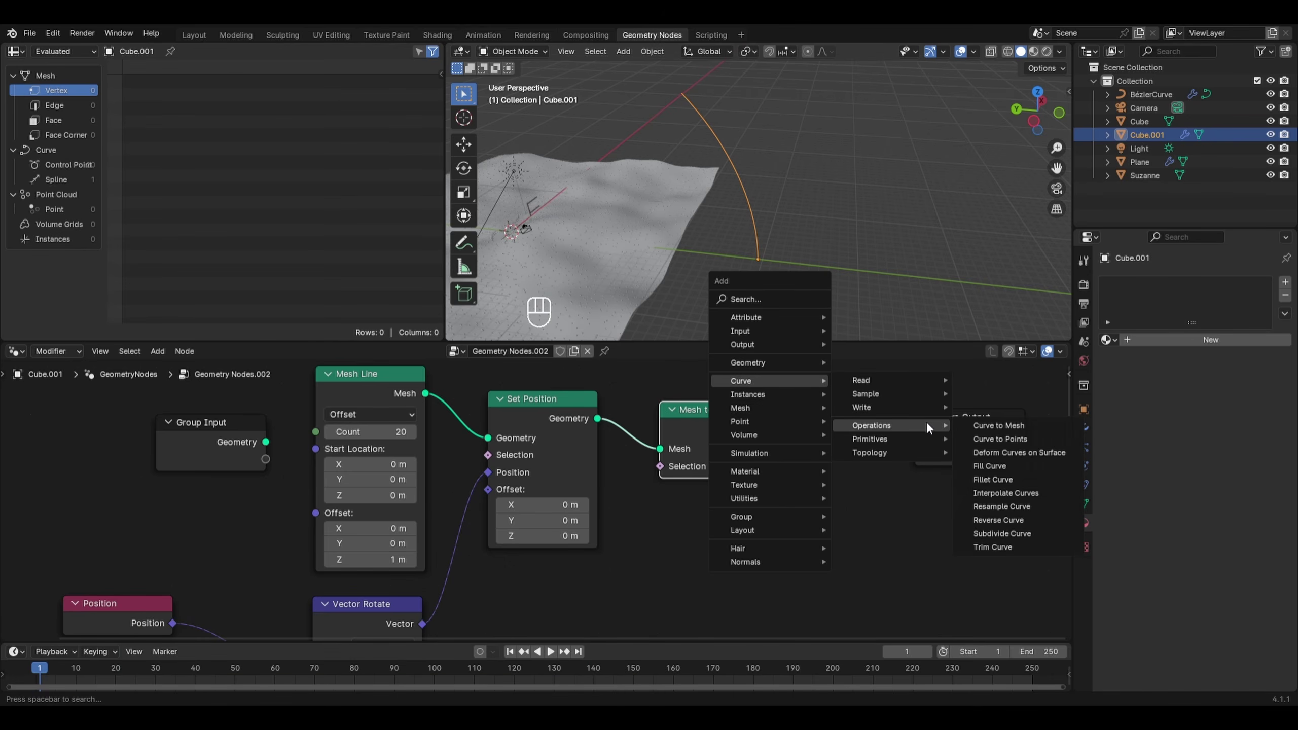
click(971, 422)
click(790, 402)
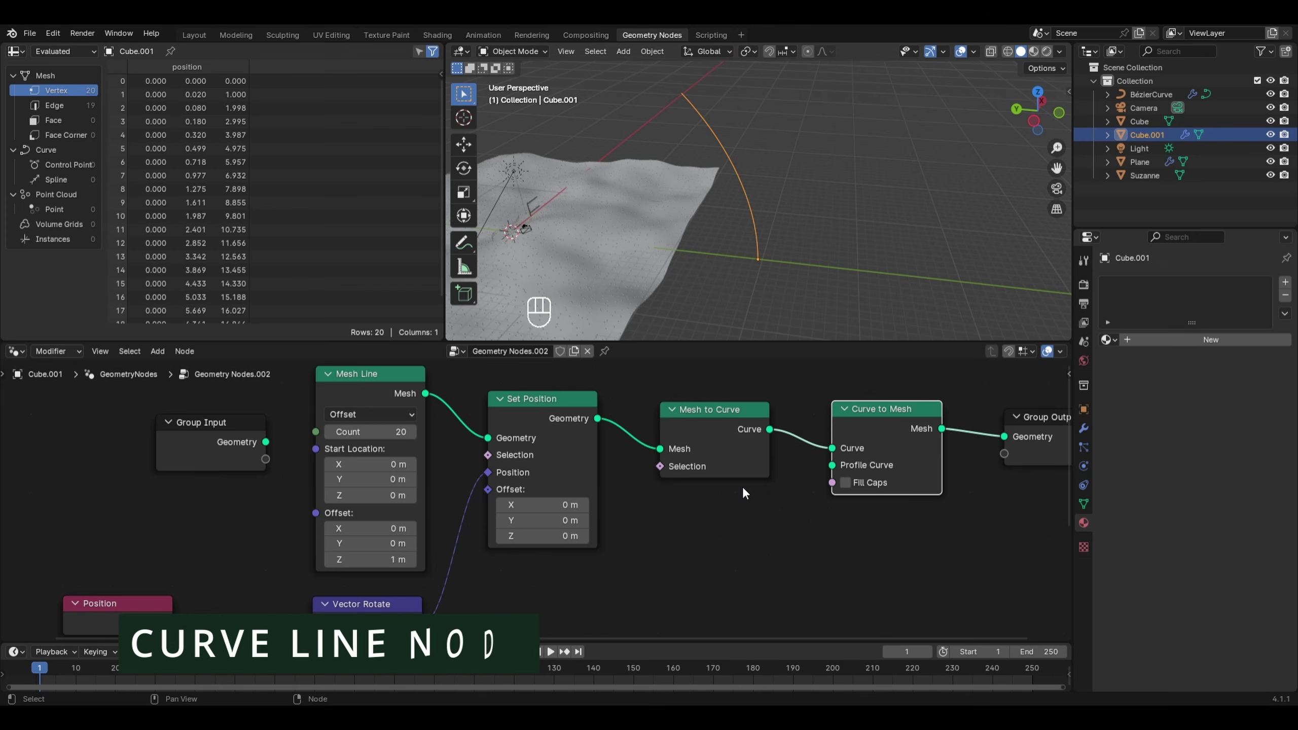
Add a Curve Line node below the Mesh to Curve node
key(shift+a)
mouse_move(729, 503)
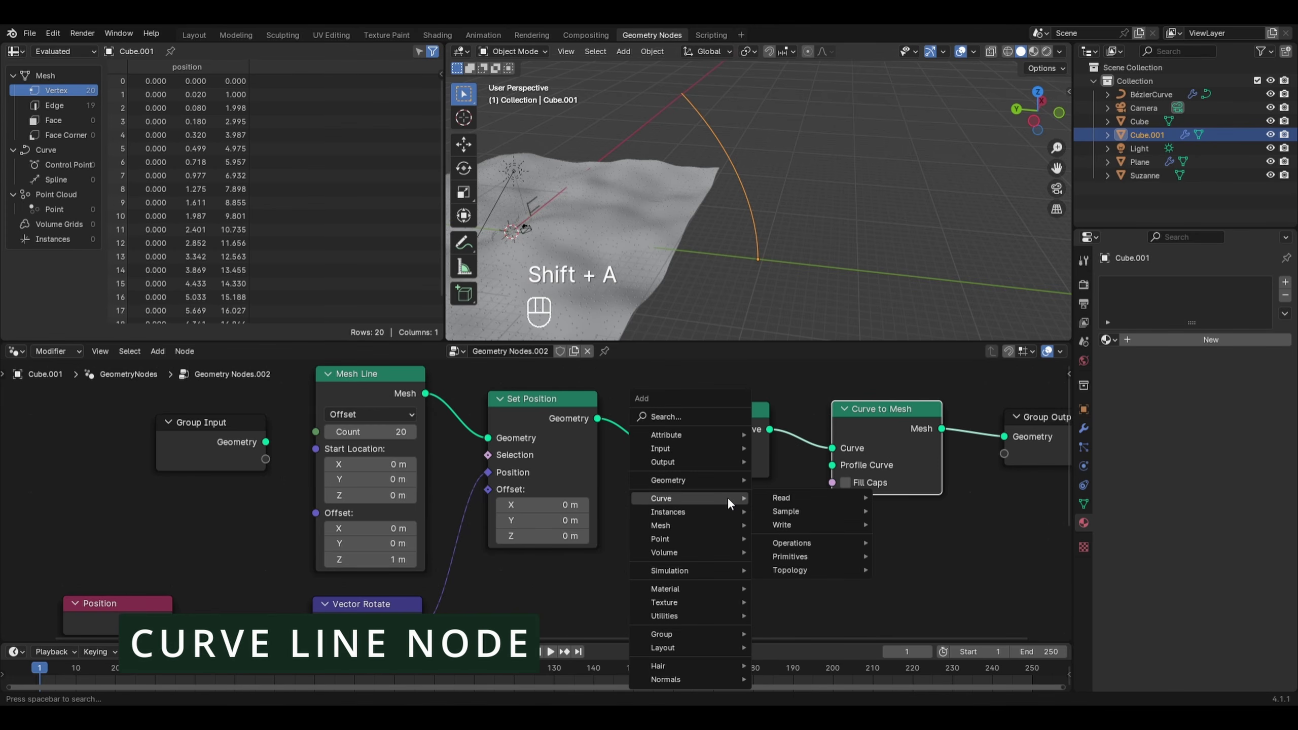
mouse_move(795, 554)
click(922, 597)
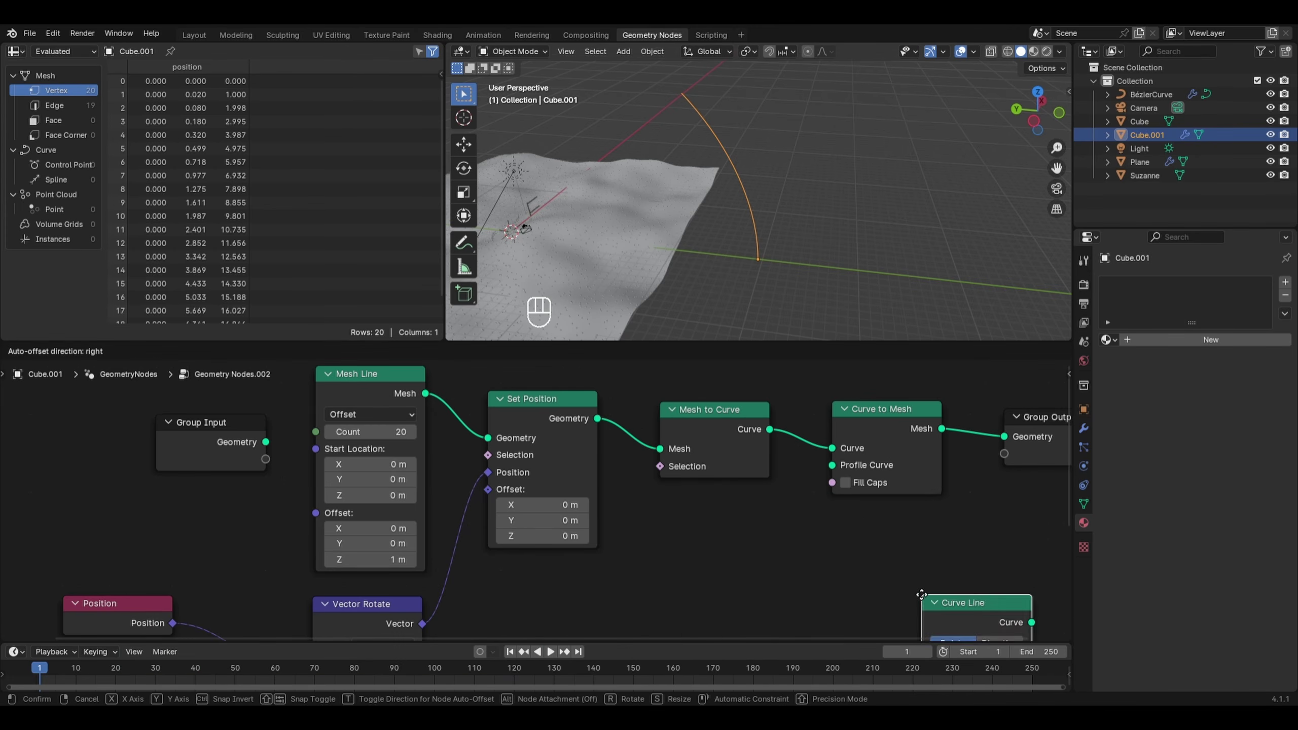
click(655, 504)
scroll(730, 513, down, 1)
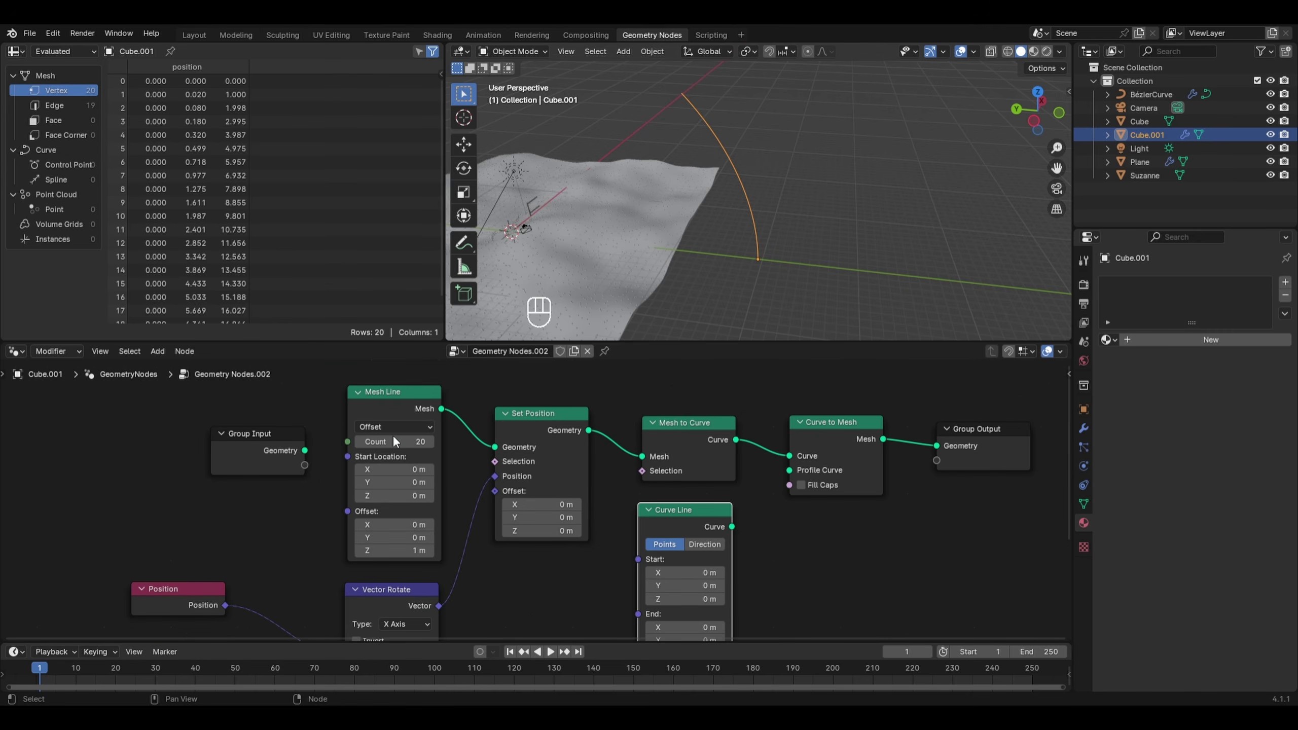
Preview the Curve Line node's output through a Viewer node and inspect the line up close
ctrl+shift+click(686, 520)
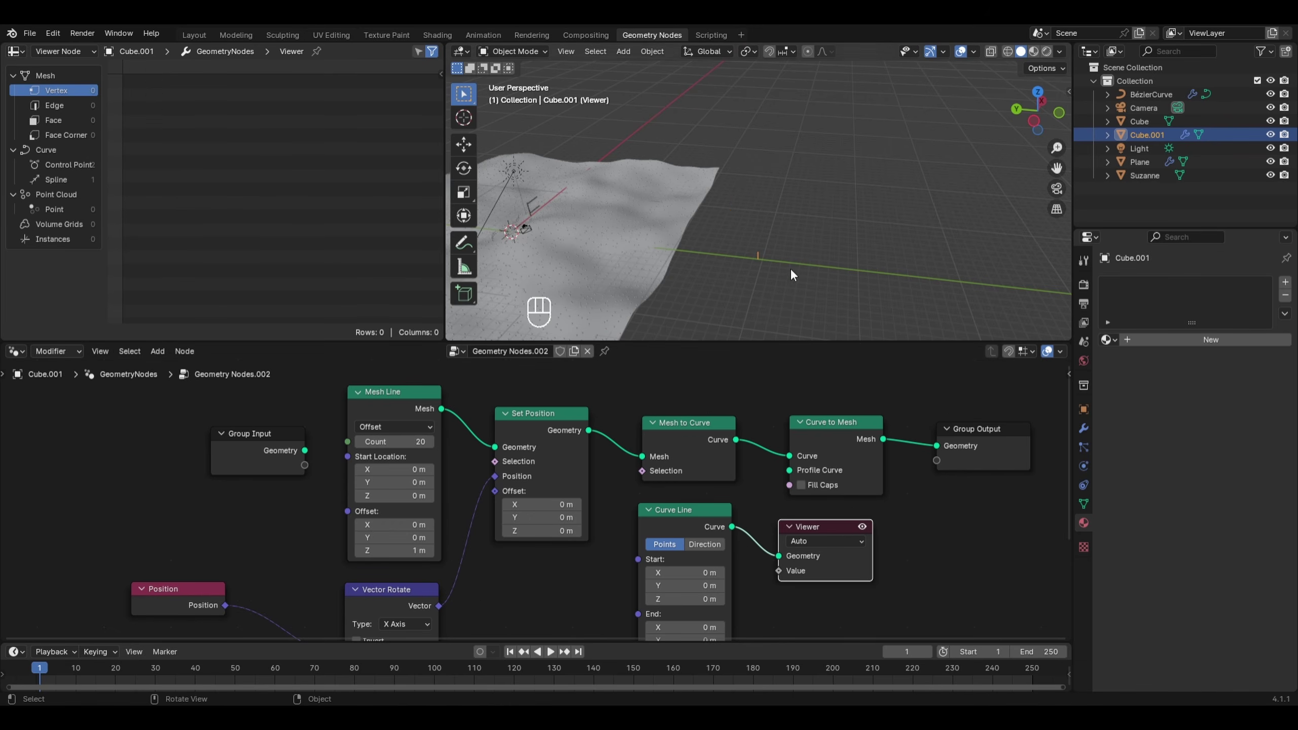
scroll(788, 268, up, 3)
shift+middle_drag(791, 298, 916, 266)
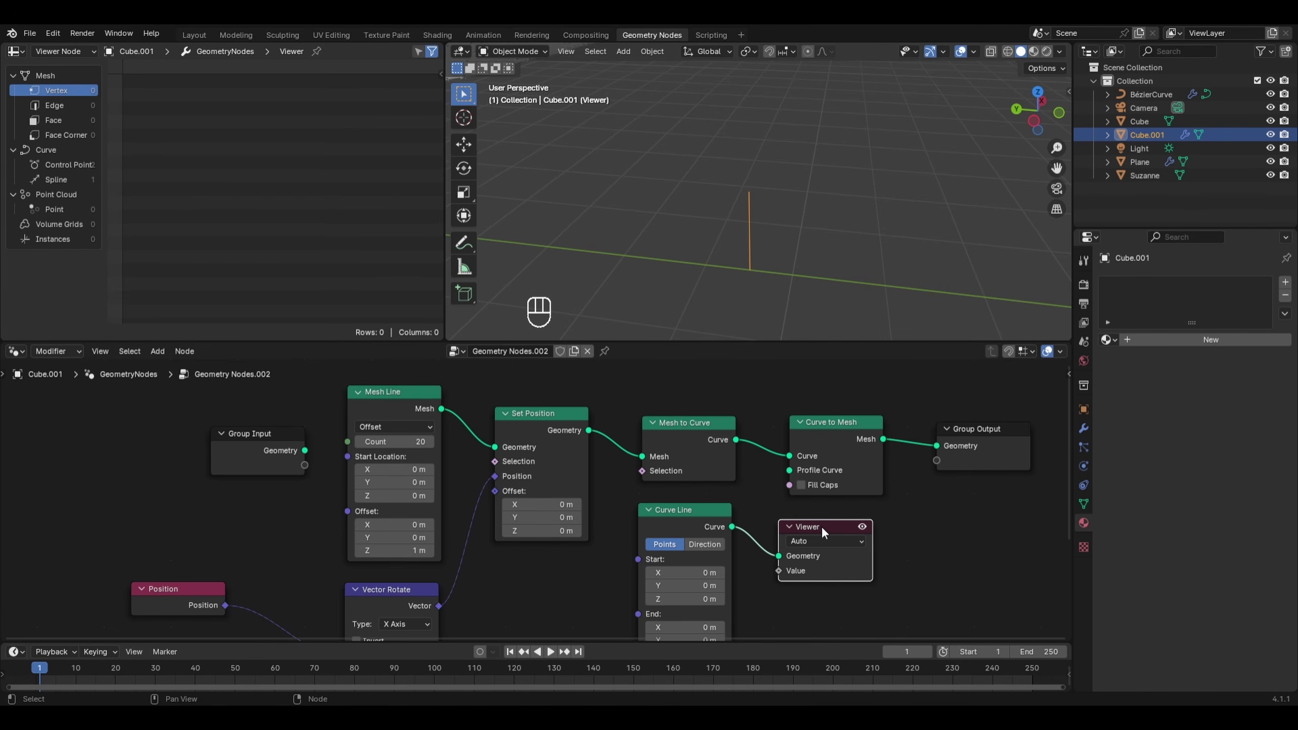
Move the Viewer node farther away and insert a Curve to Points node between Curve Line and Viewer
drag(821, 525, 961, 516)
key(shift+a)
mouse_move(843, 506)
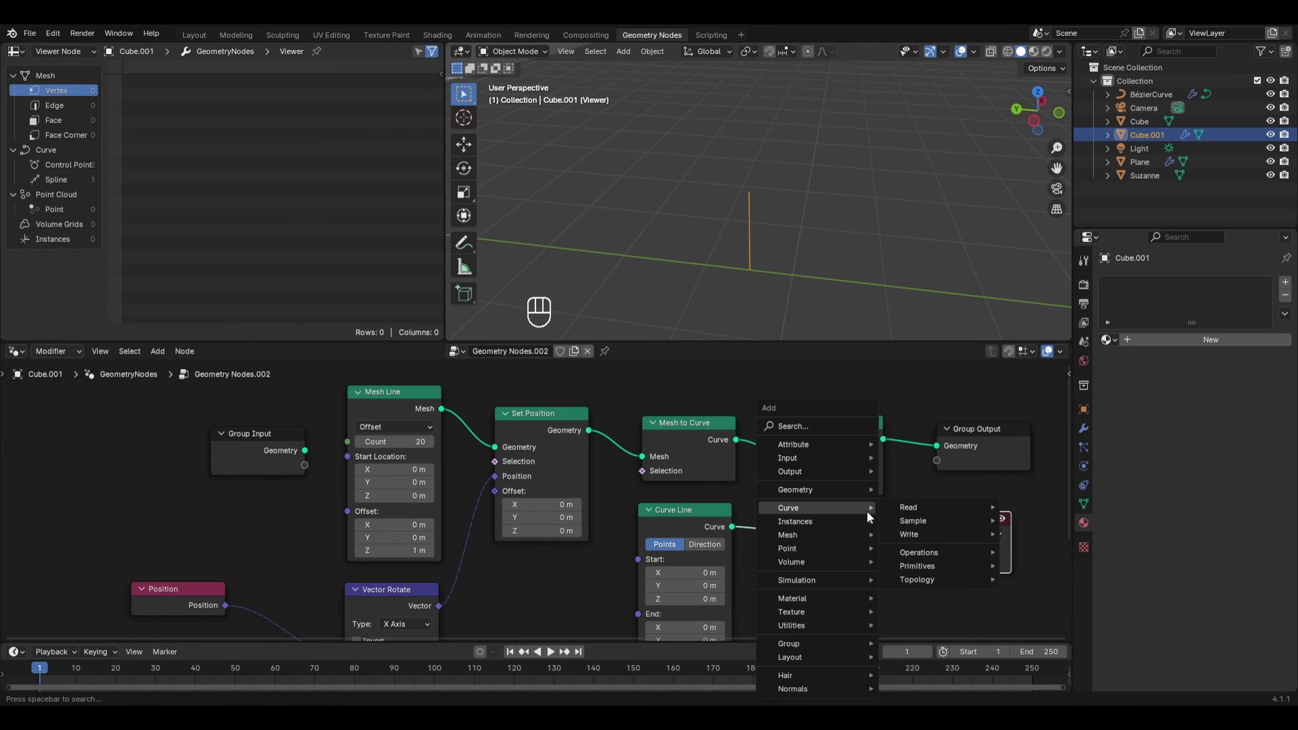
mouse_move(914, 553)
click(1048, 566)
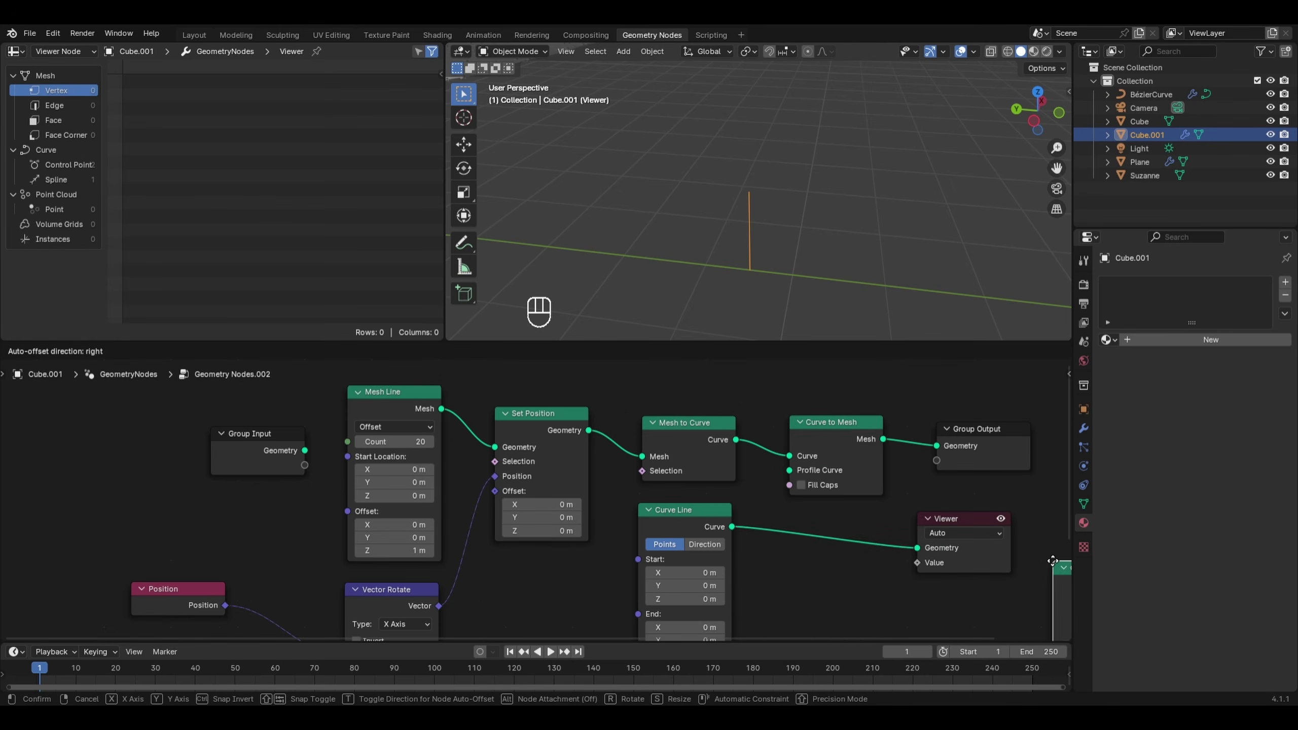
click(768, 520)
scroll(818, 306, up, 3)
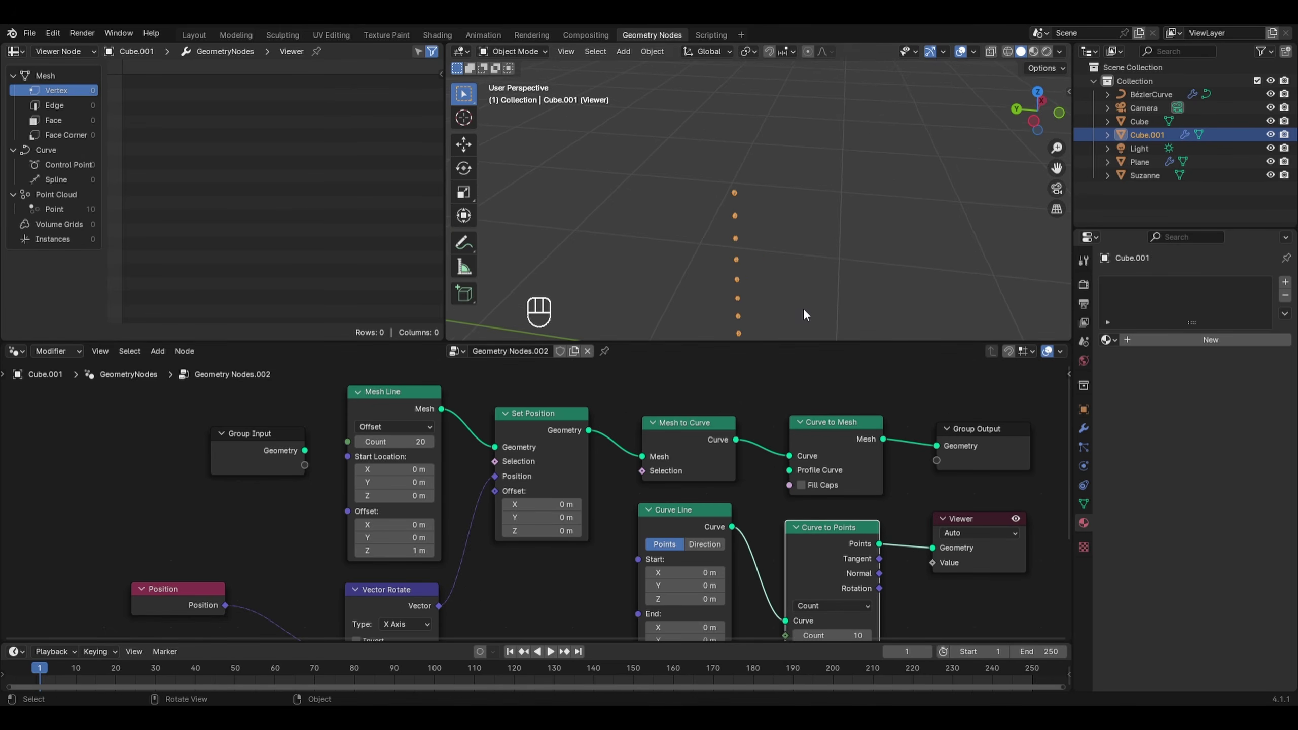
shift+middle_drag(803, 308, 858, 239)
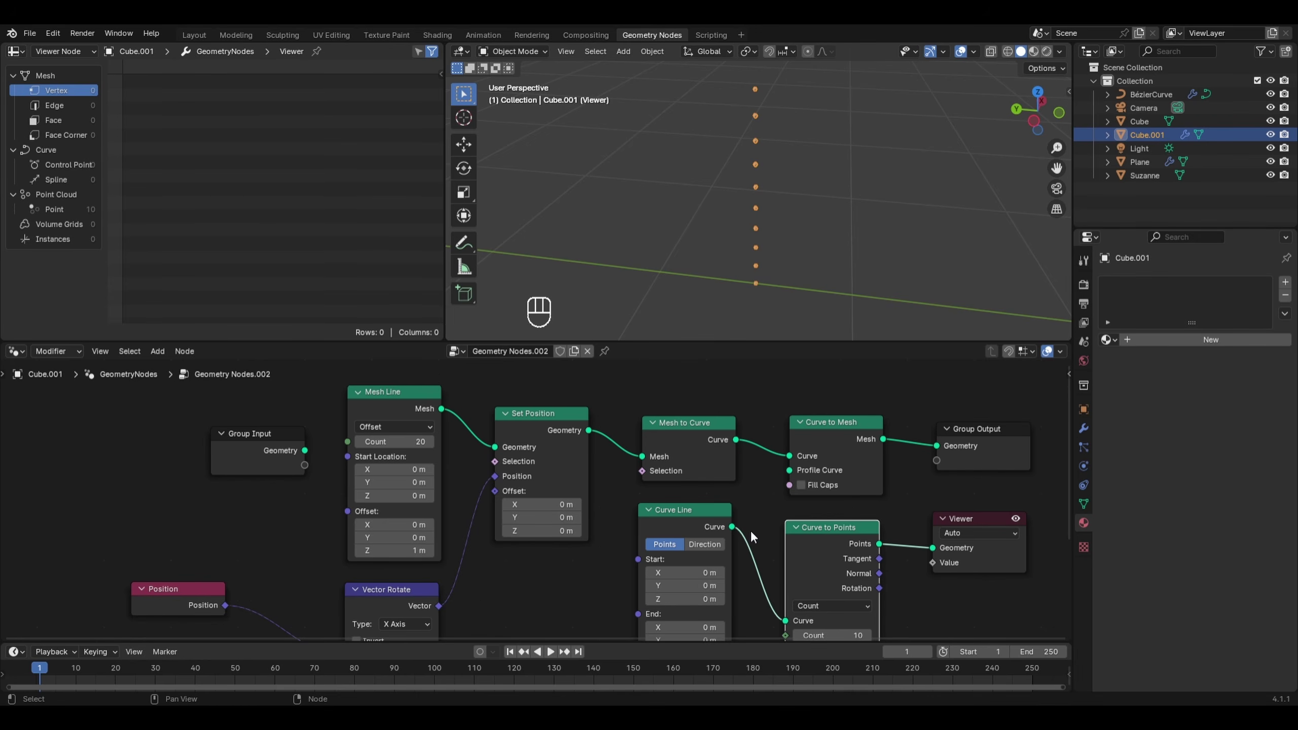
Try out other Start X and End X values on the Curve Line node, and undo the last change
middle_drag(742, 542, 664, 474)
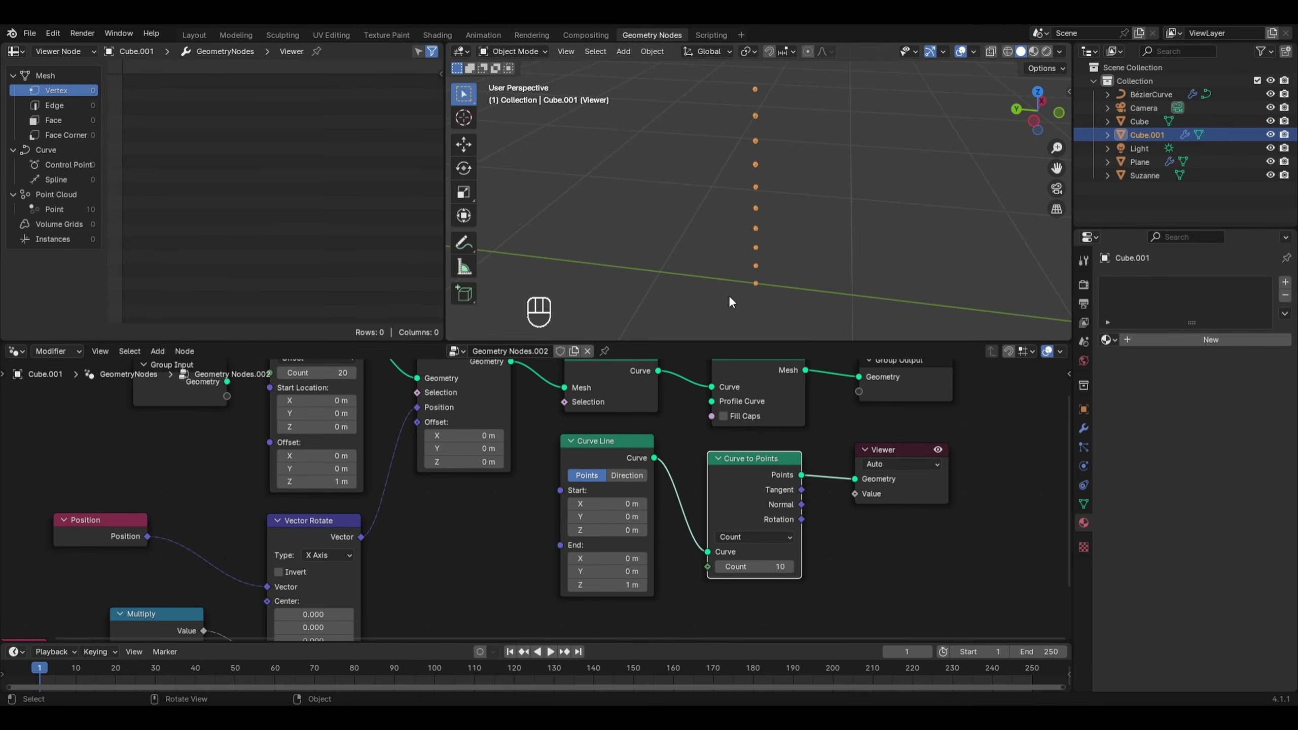
mouse_move(622, 502)
mouse_down()
mouse_move(664, 503)
mouse_move(622, 503)
mouse_up()
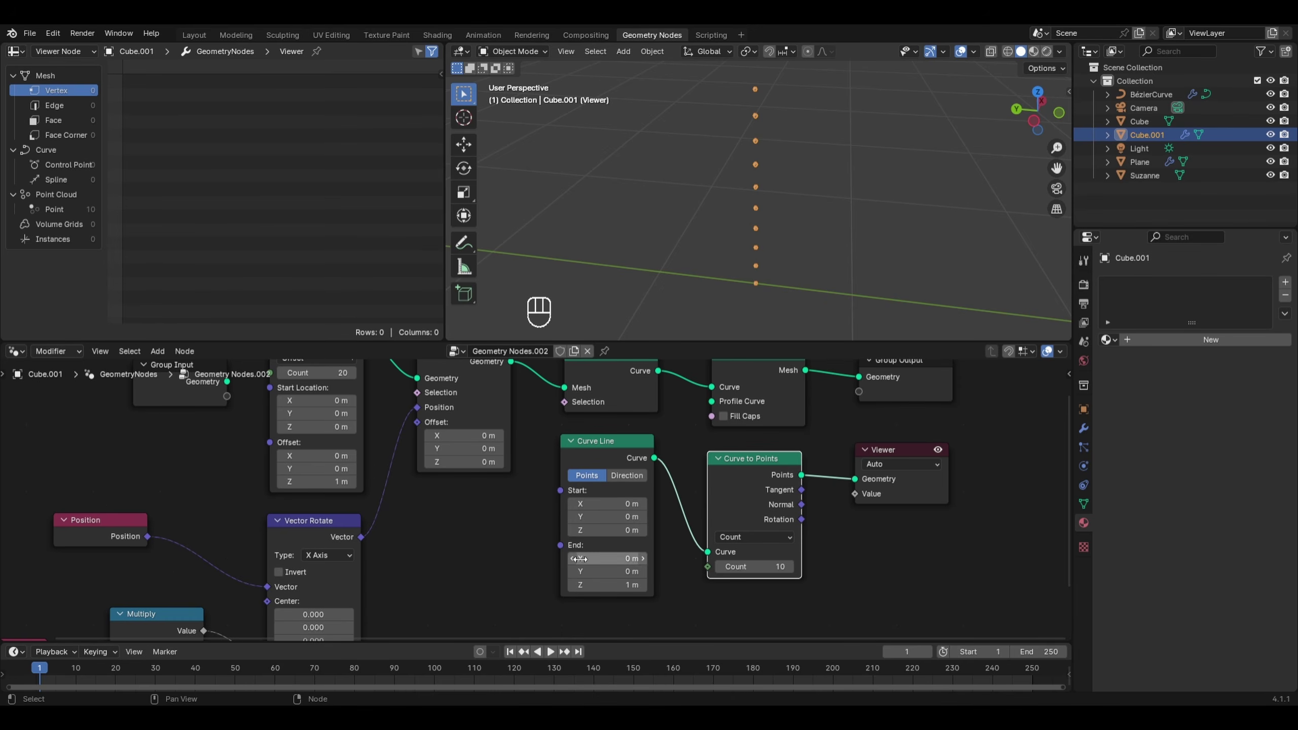
drag(608, 558, 634, 551)
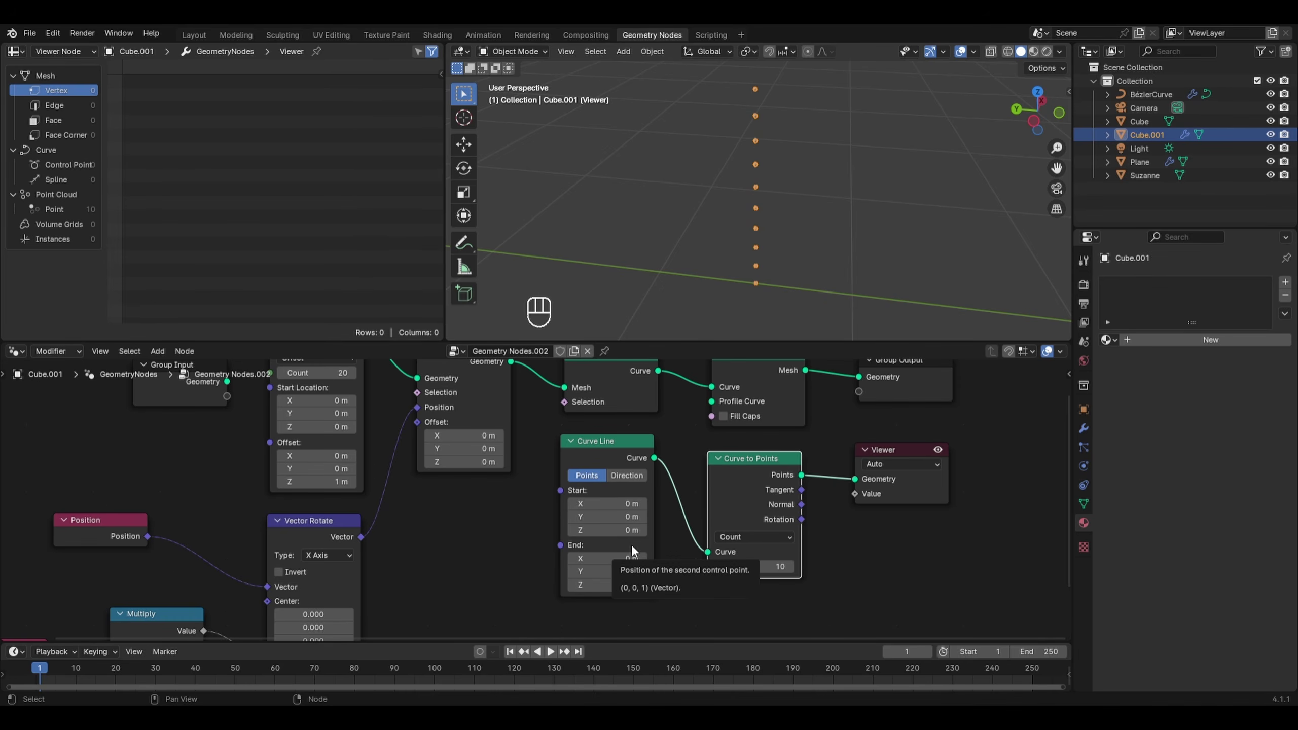
drag(607, 503, 553, 503)
key(ctrl+z)
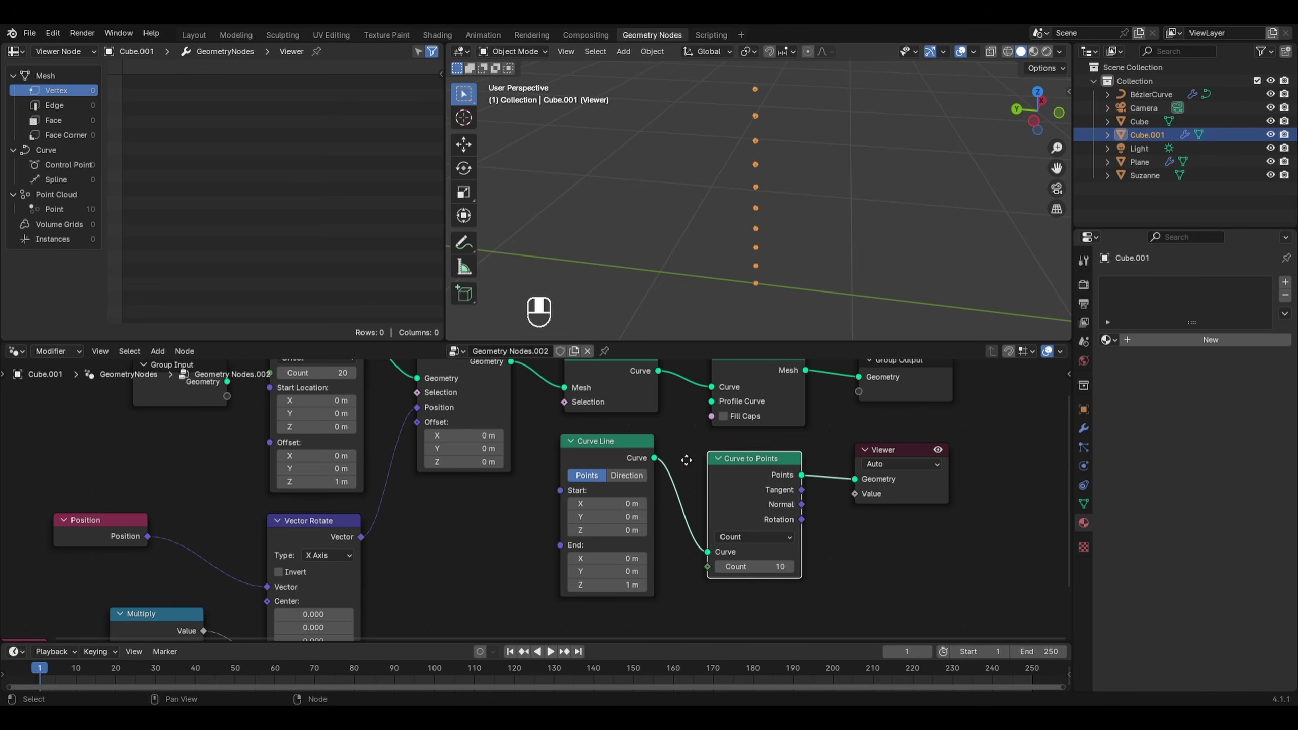
Link the Curve Line node's output to Curve to Mesh's Profile Curve input, and delete the Curve to Points and Viewer nodes
middle_drag(686, 461, 662, 509)
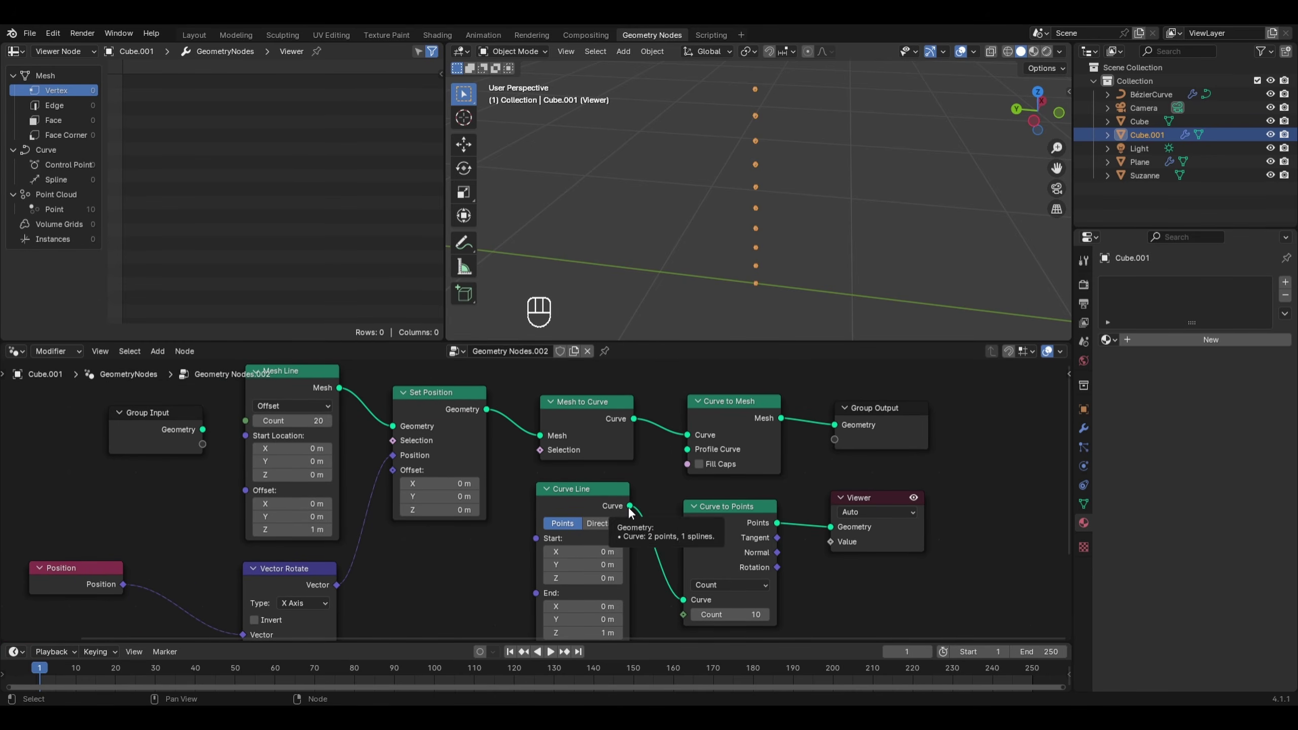
drag(630, 506, 687, 448)
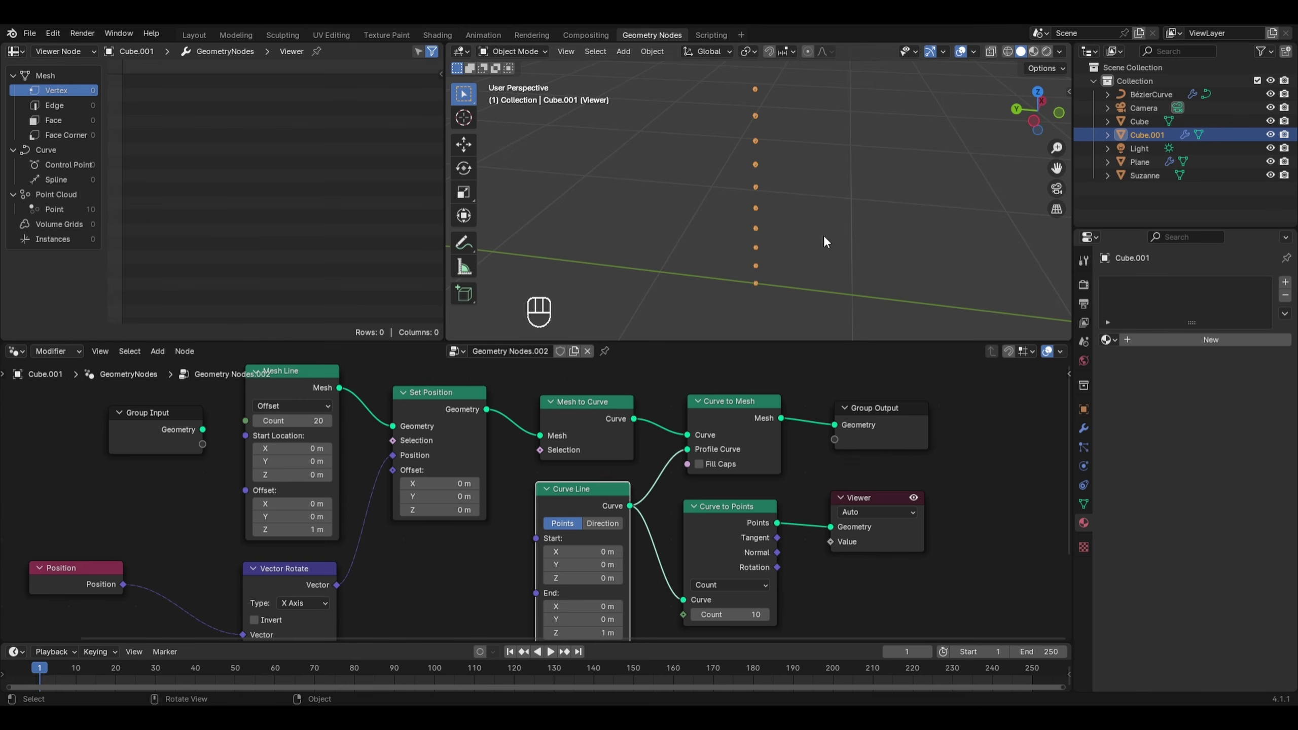
drag(970, 504, 690, 573)
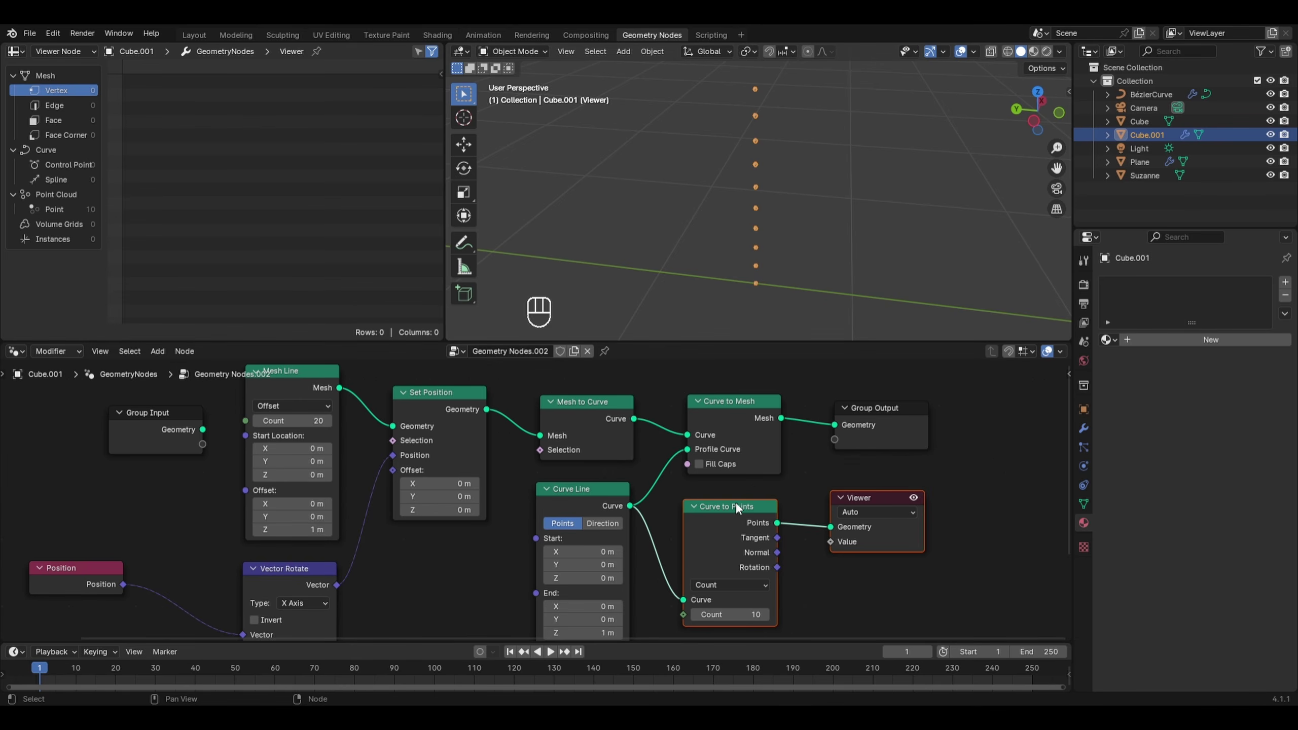
key(x)
shift+middle_drag(772, 191, 796, 157)
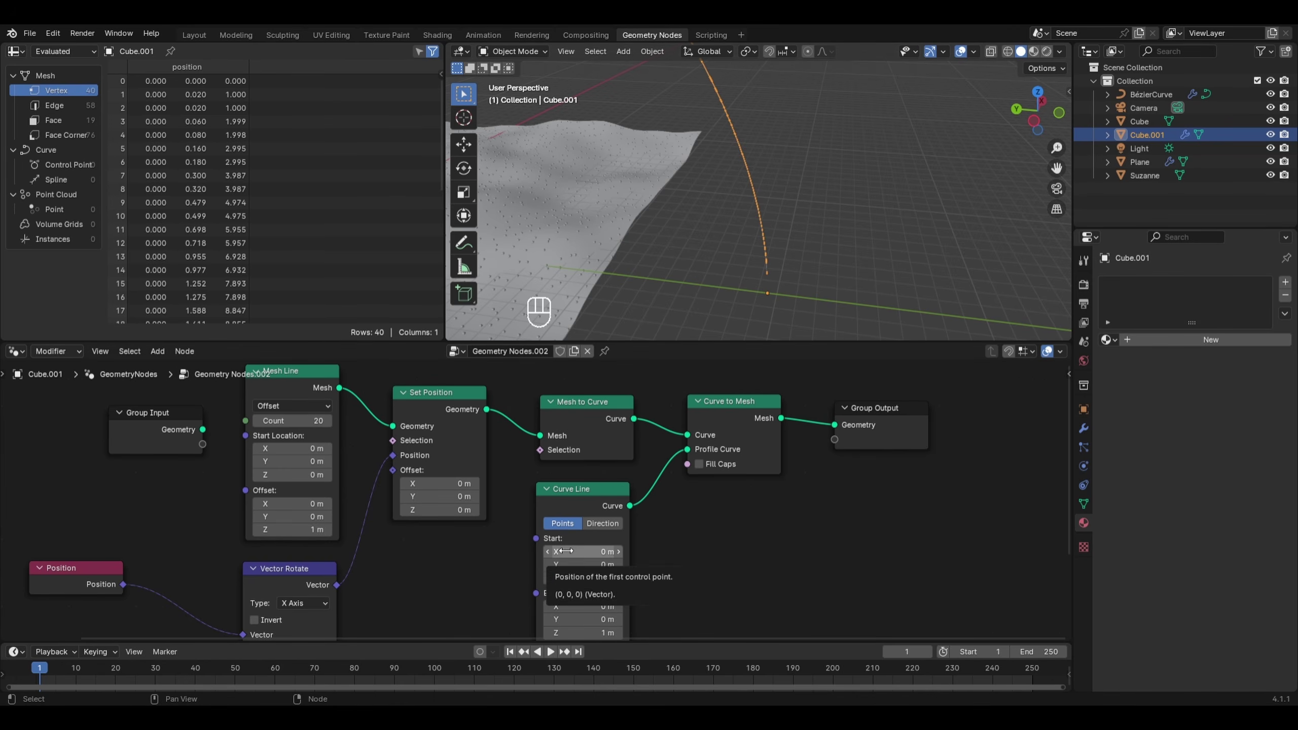
Set the Curve Line node's Start X to 3.3 m and its End Z to 0 m
drag(564, 551, 615, 550)
middle_drag(726, 287, 823, 130)
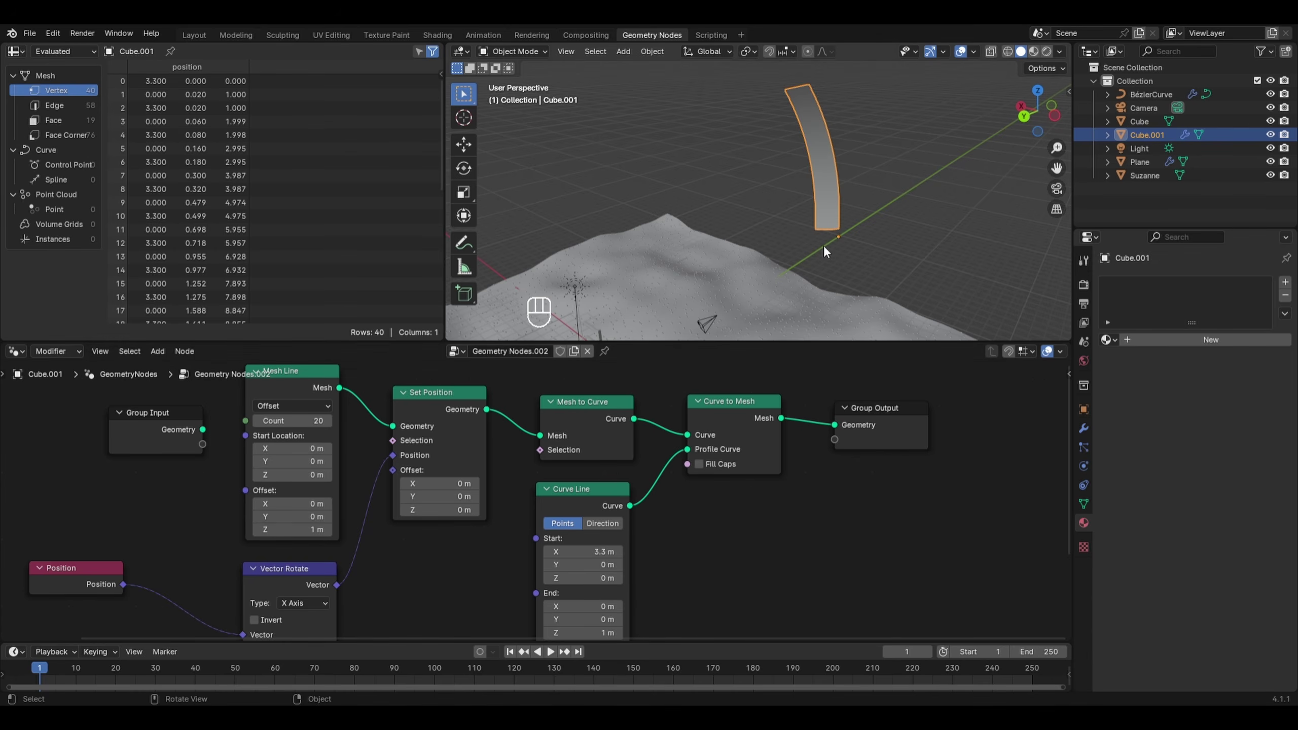
key(ctrl+z)
key(ctrl+z)
mouse_move(613, 503)
scroll(611, 501, down, 1)
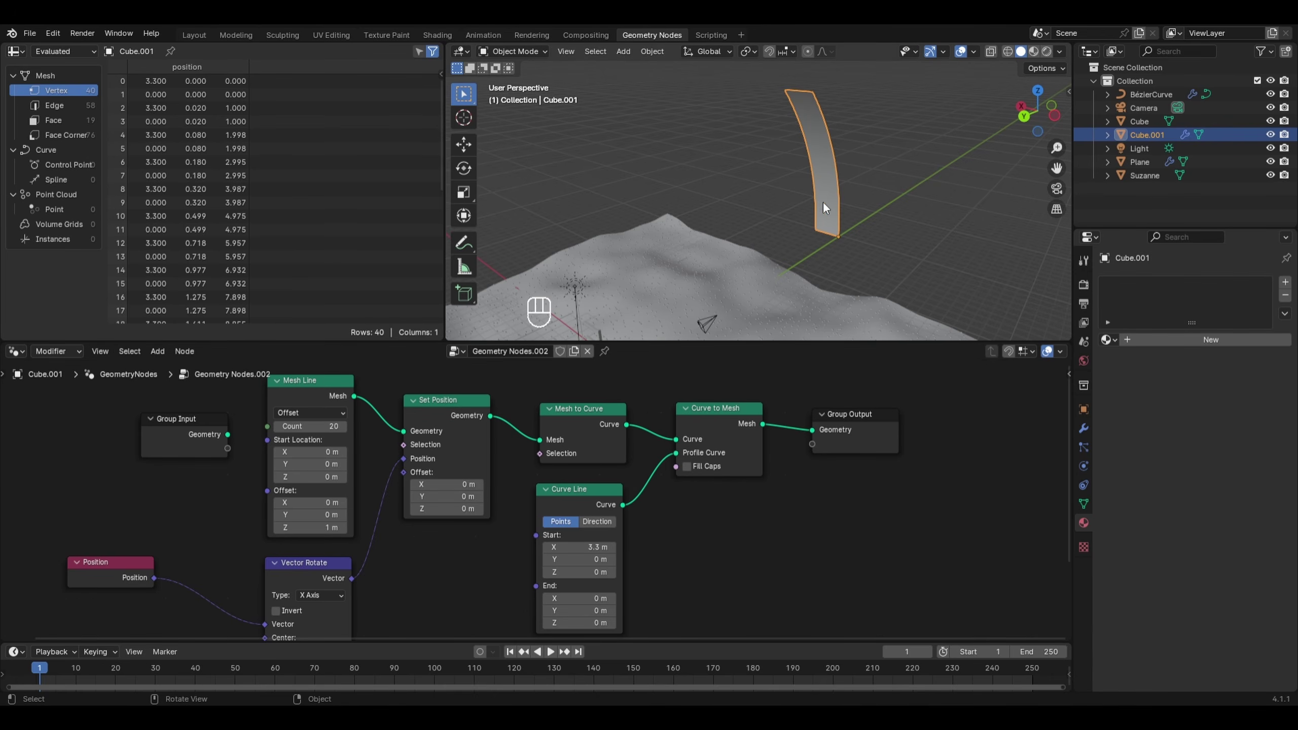
middle_drag(812, 187, 772, 227)
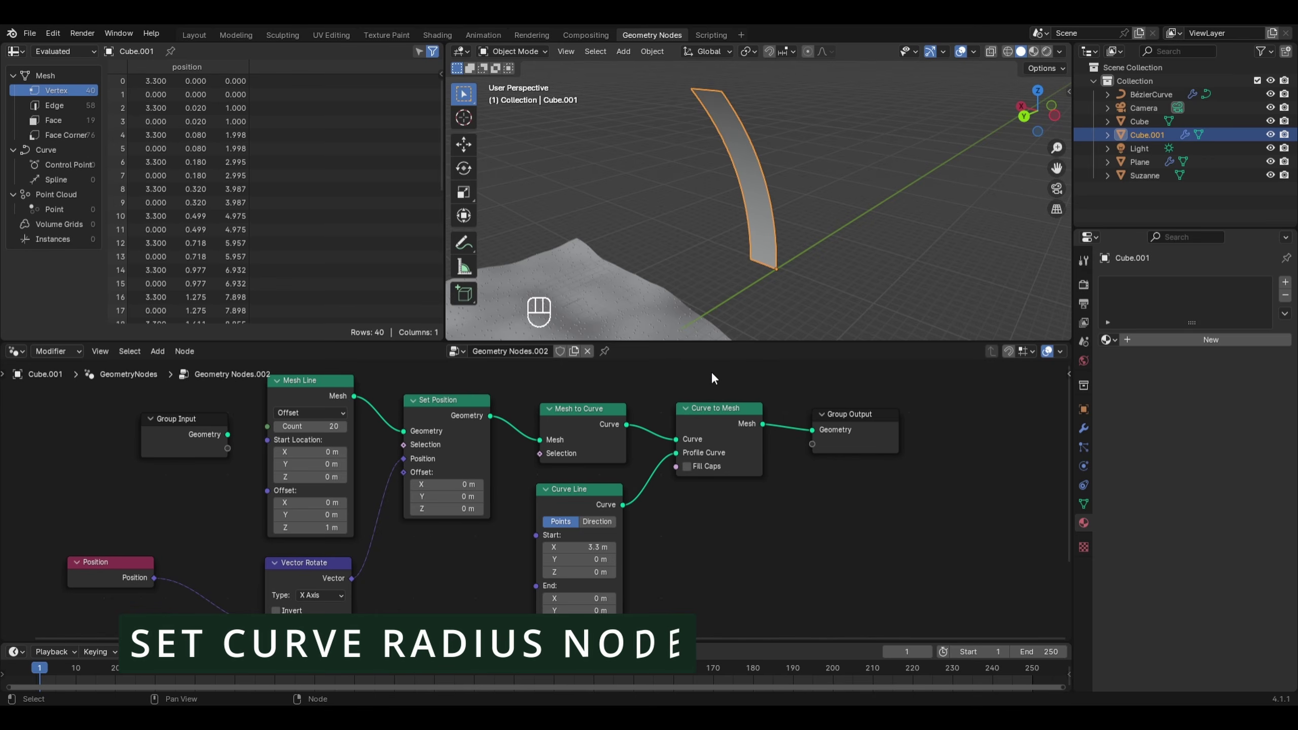
Insert a Set Curve Radius node between Mesh to Curve and Curve to Mesh, and set its radius to 0.805 m
key(shift+a)
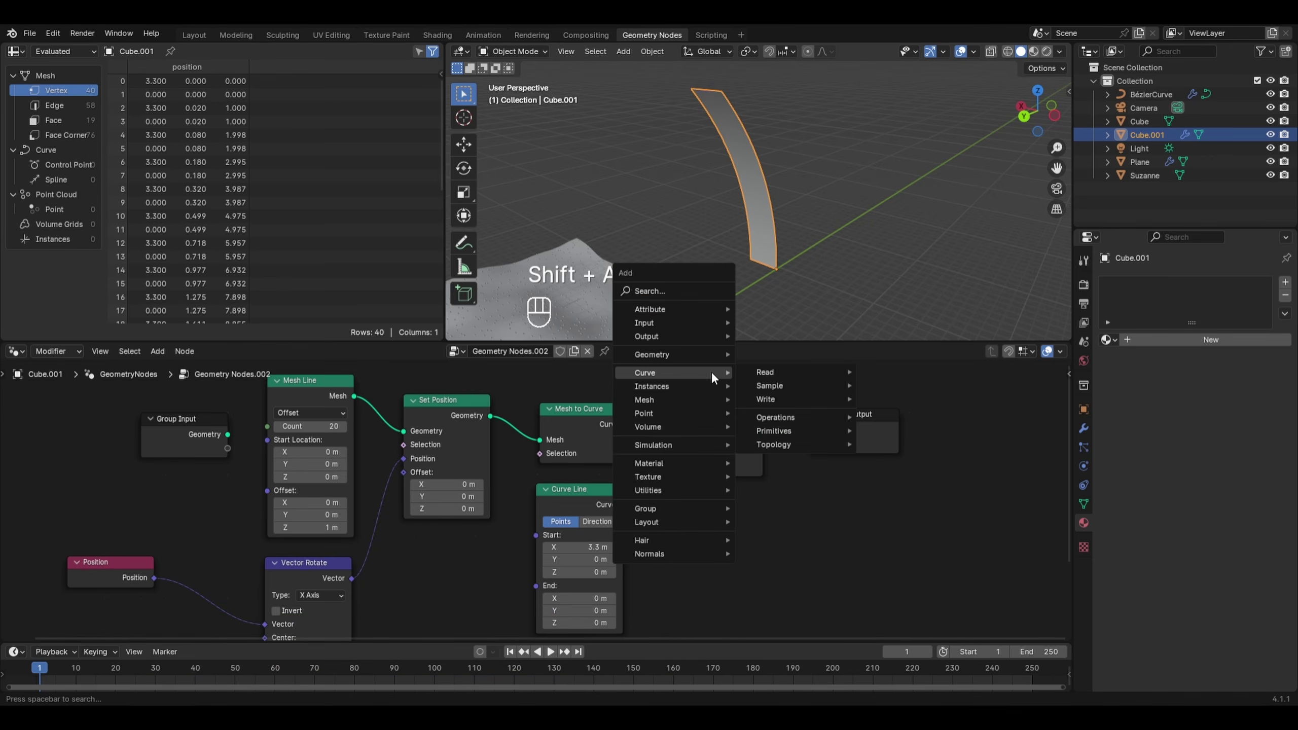
mouse_move(758, 402)
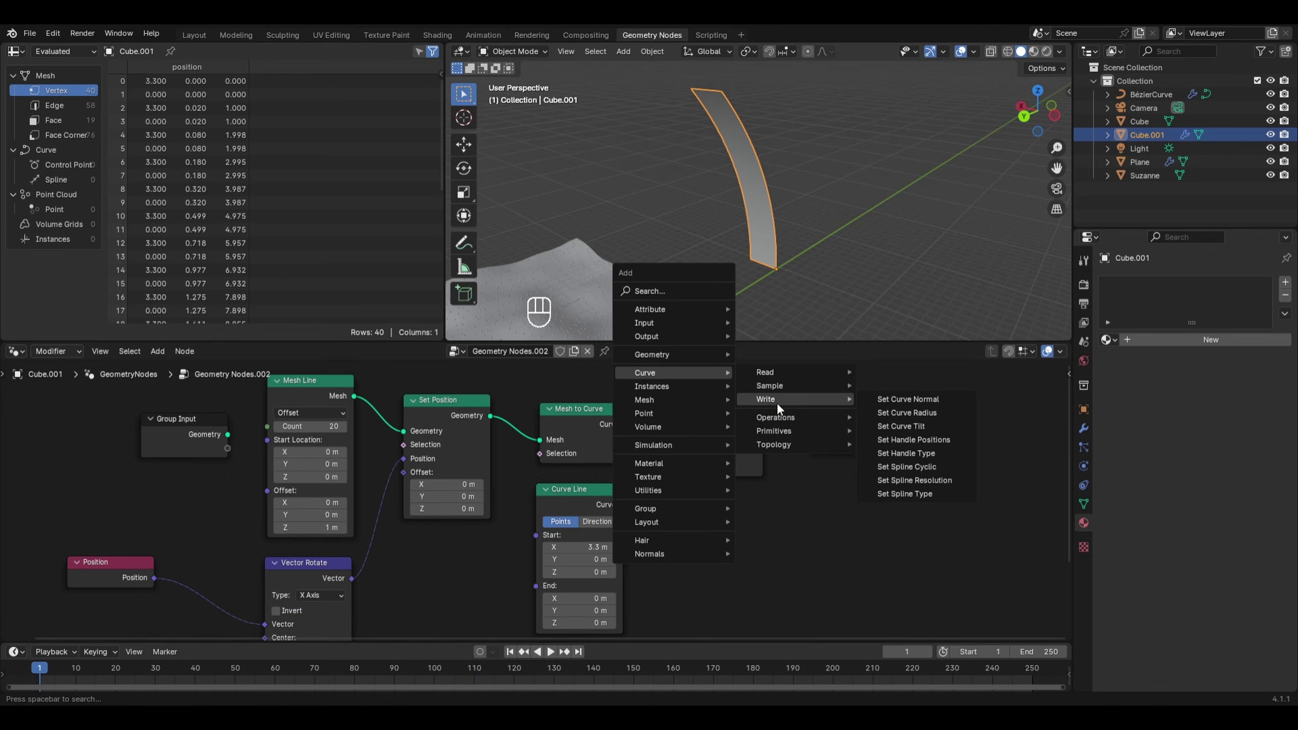
click(907, 413)
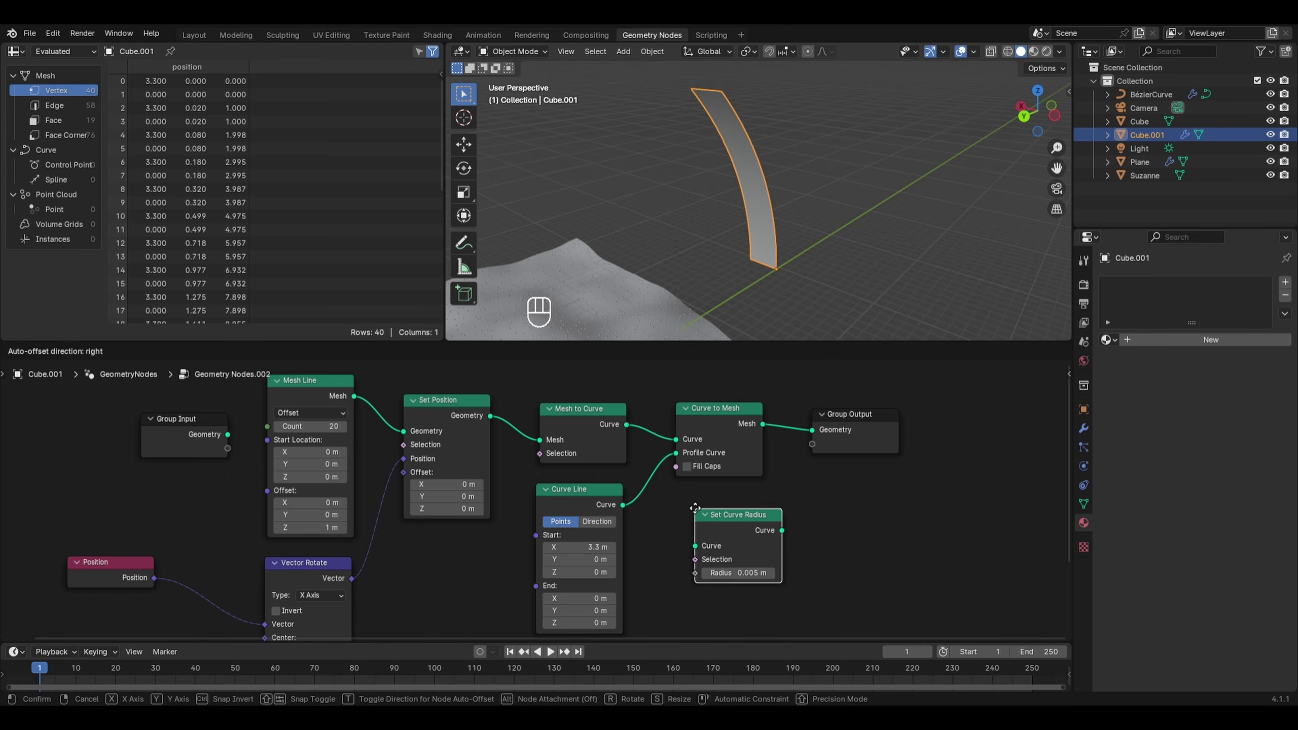
click(697, 504)
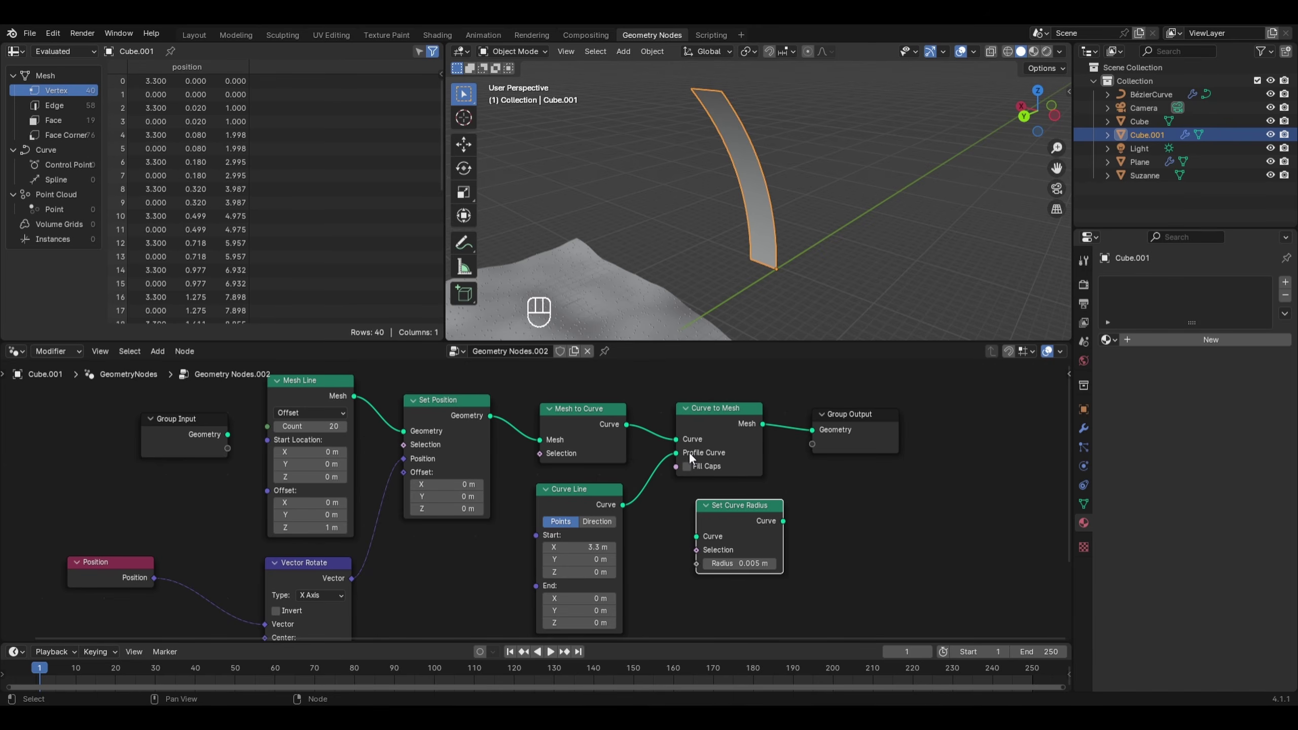
drag(736, 505, 704, 395)
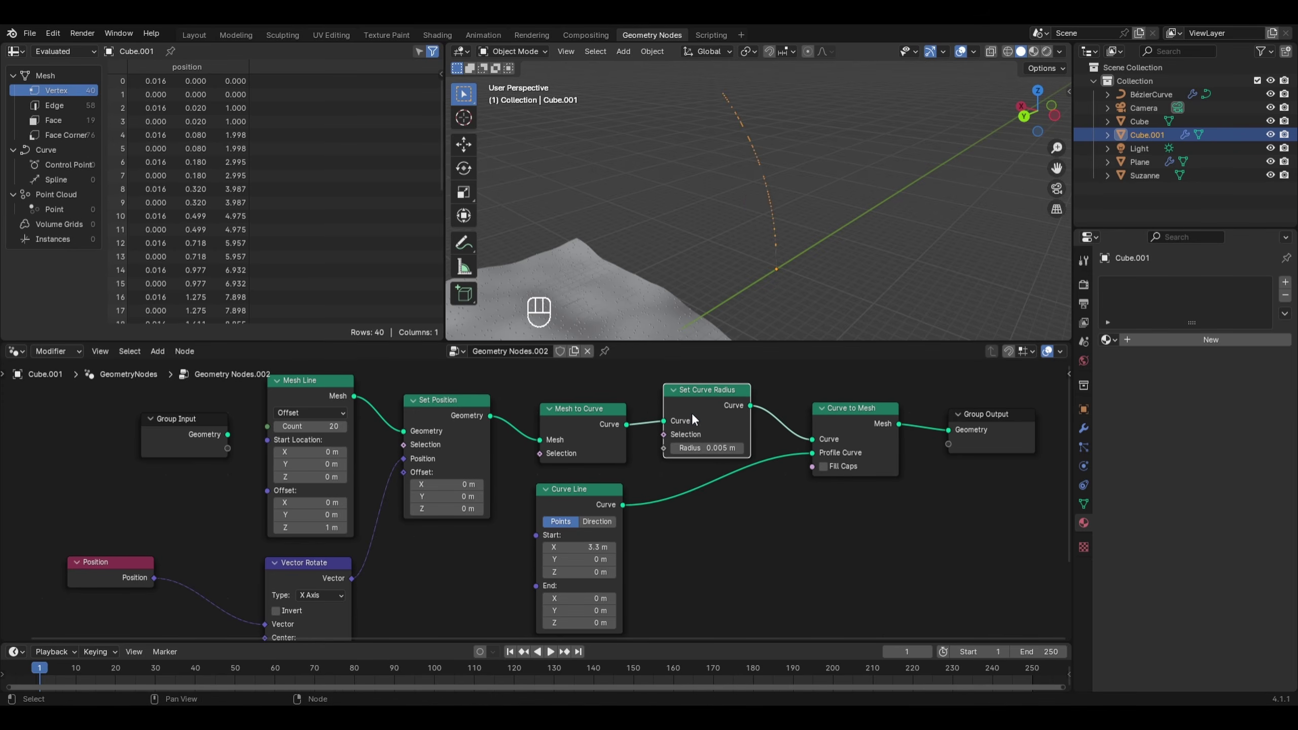
drag(693, 448, 696, 448)
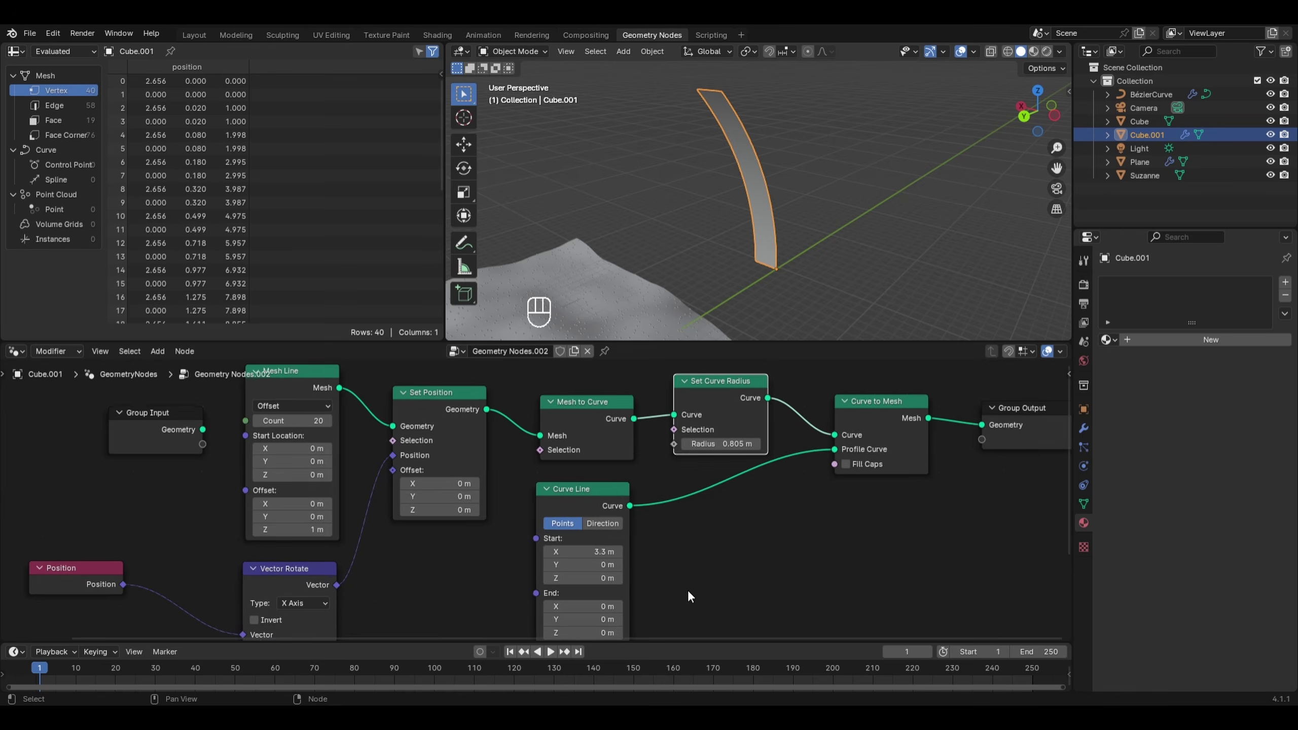
Move the Curve Line node aside and add a Spline Parameter node whose Factor drives the Radius of Set Curve Radius
scroll(687, 588, down, 2)
drag(574, 492, 697, 496)
key(shift+a)
mouse_move(558, 502)
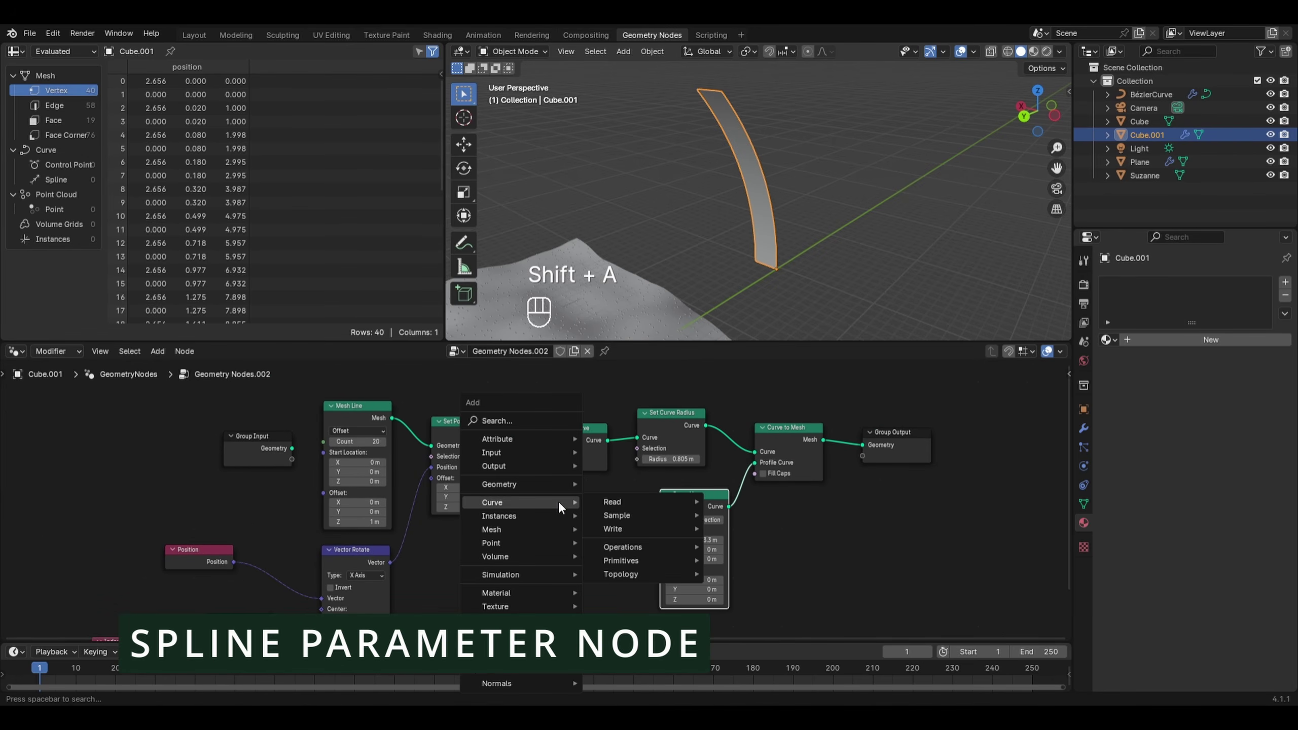
mouse_move(608, 506)
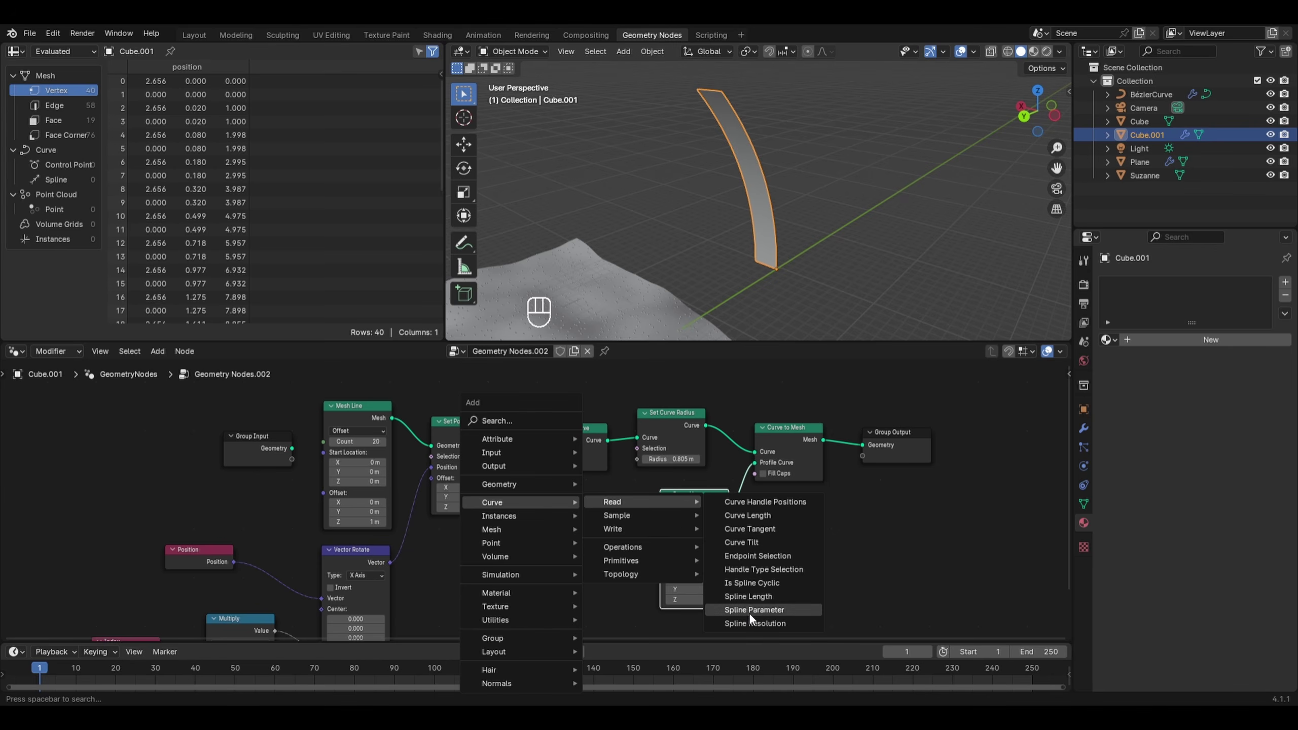
click(751, 611)
click(601, 495)
scroll(601, 495, up, 1)
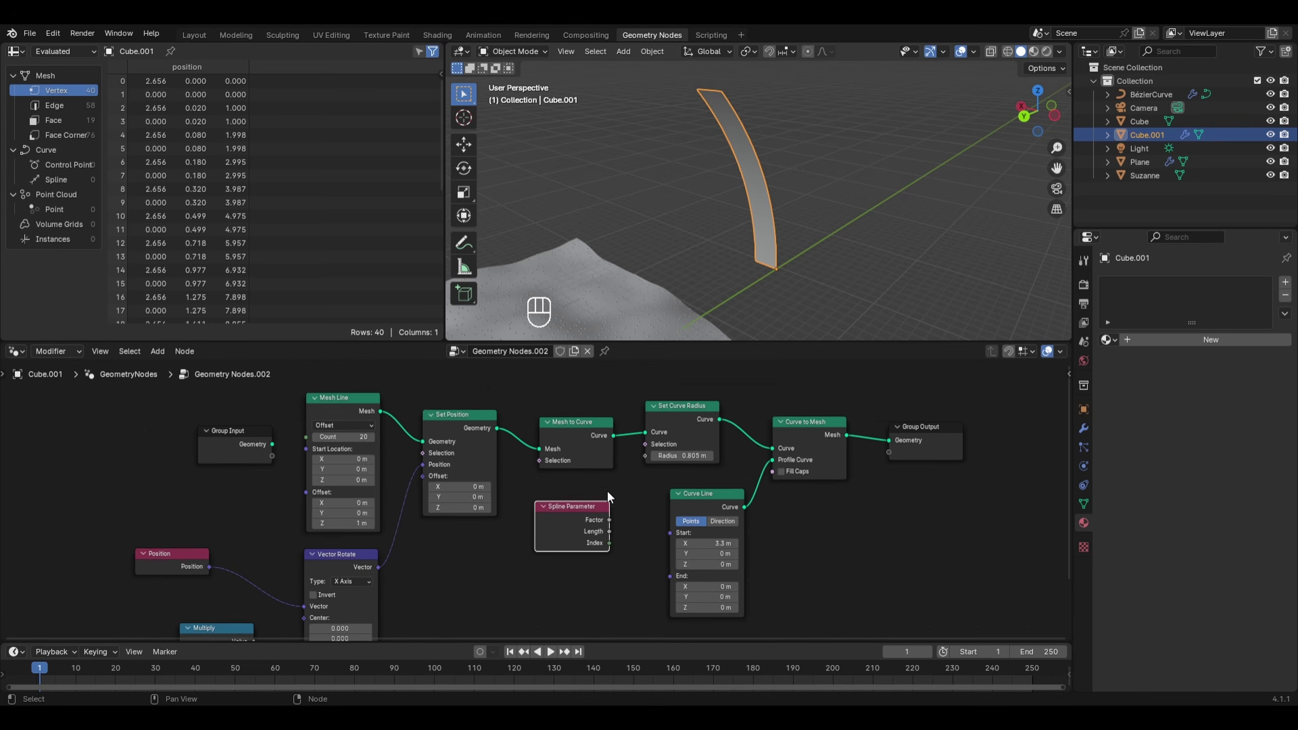
scroll(607, 495, up, 1)
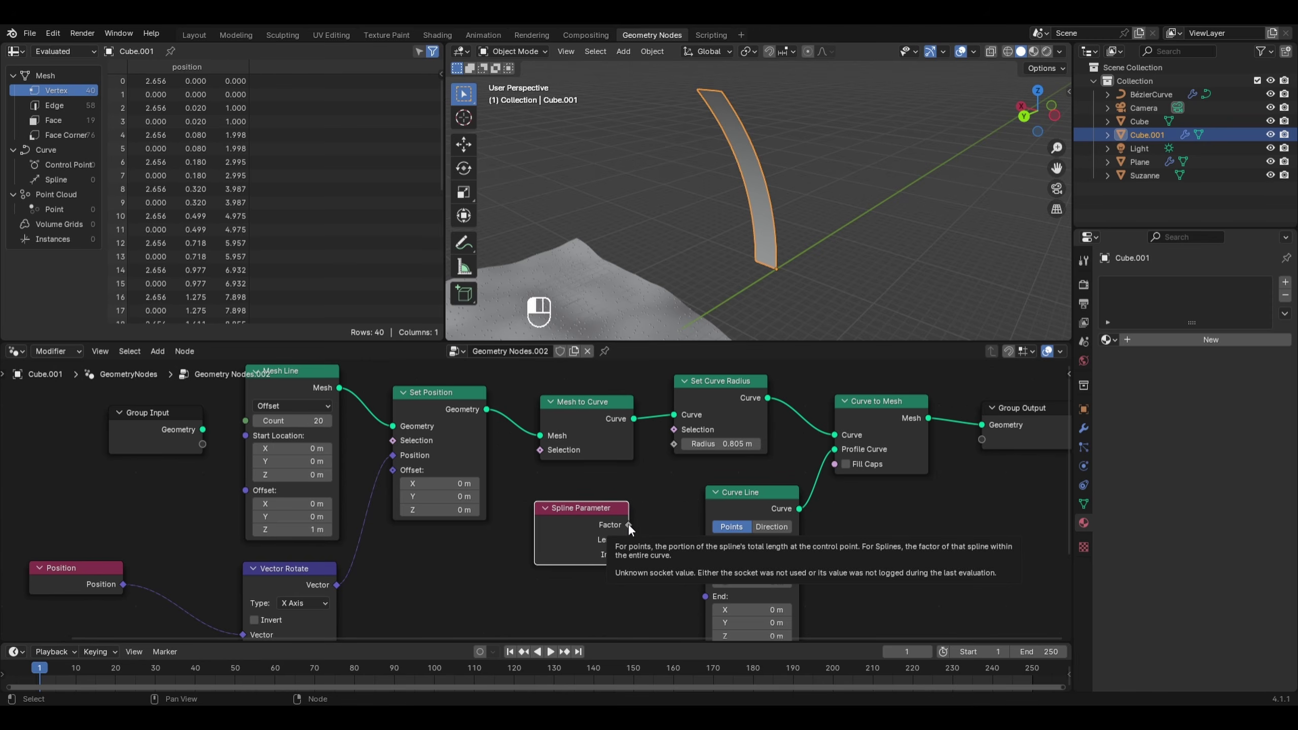
drag(628, 524, 673, 444)
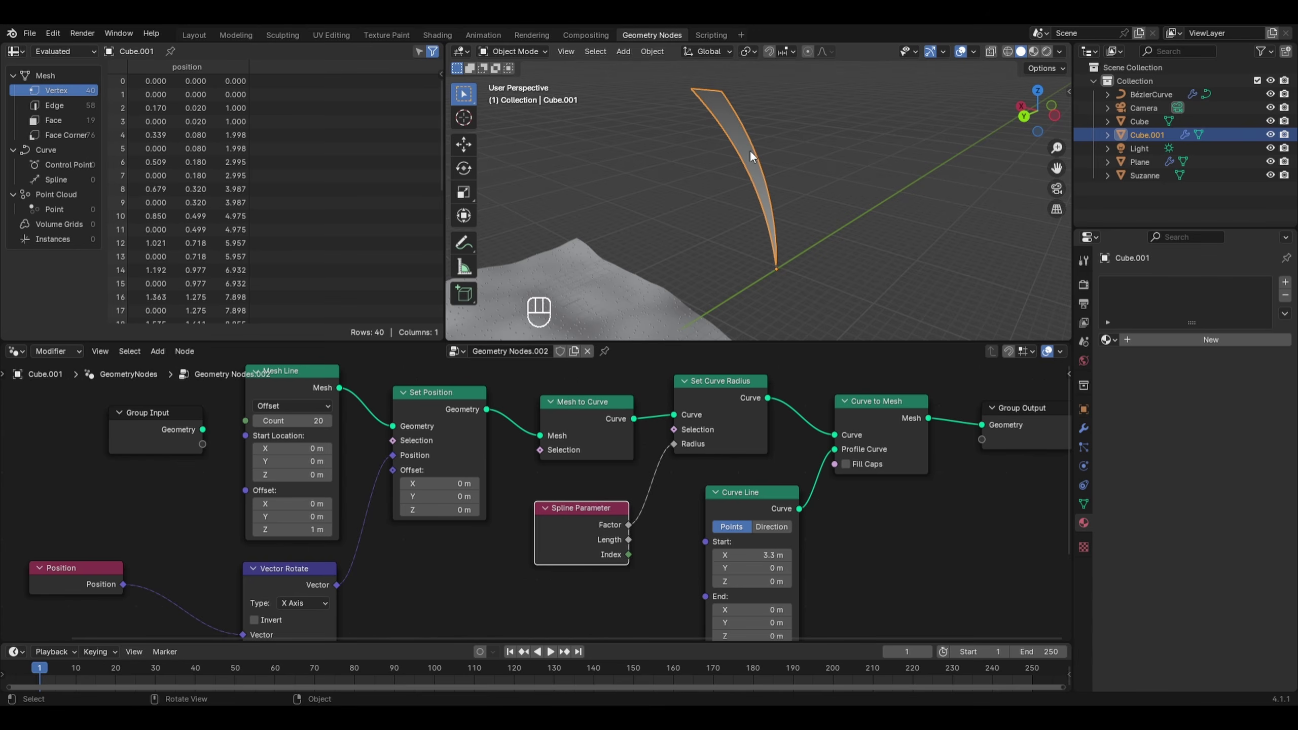
Insert a Map Range node between Spline Parameter's Factor and Set Curve Radius's Radius, and move the Curve Line node clear of it
scroll(726, 89, up, 2)
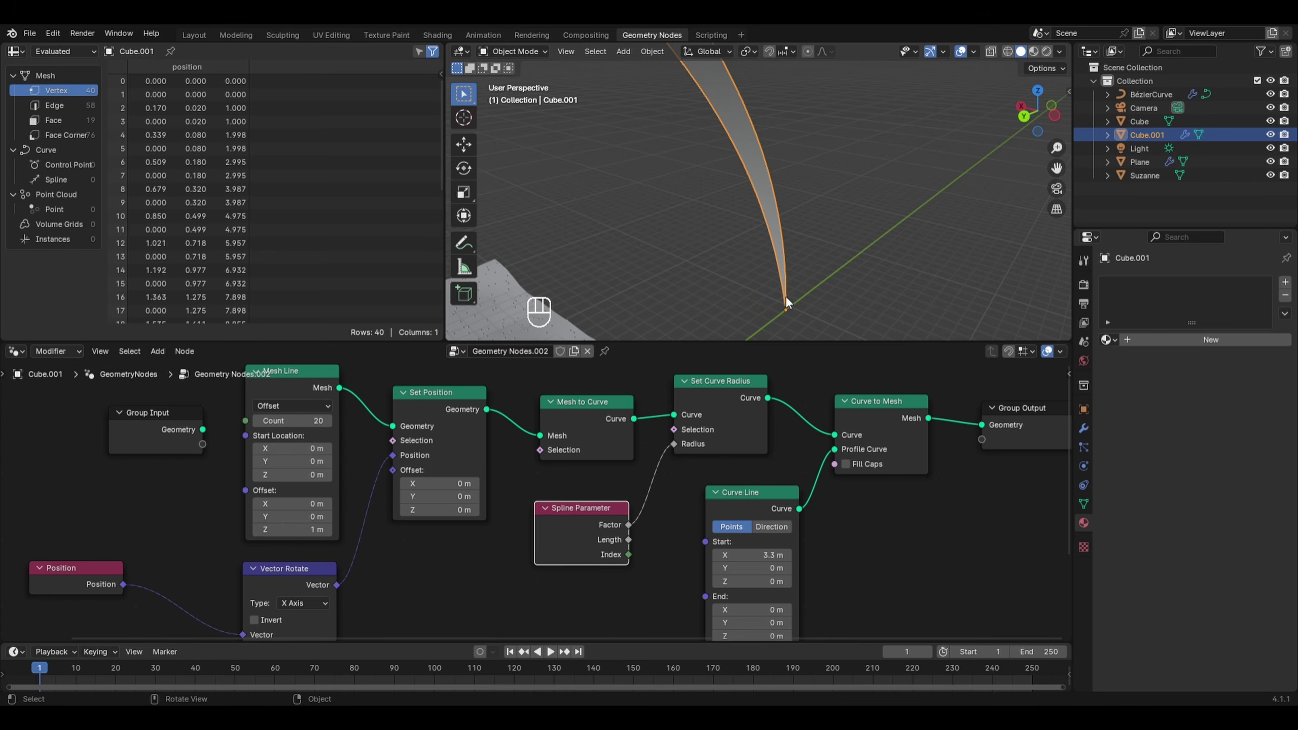
shift+middle_drag(773, 125, 803, 226)
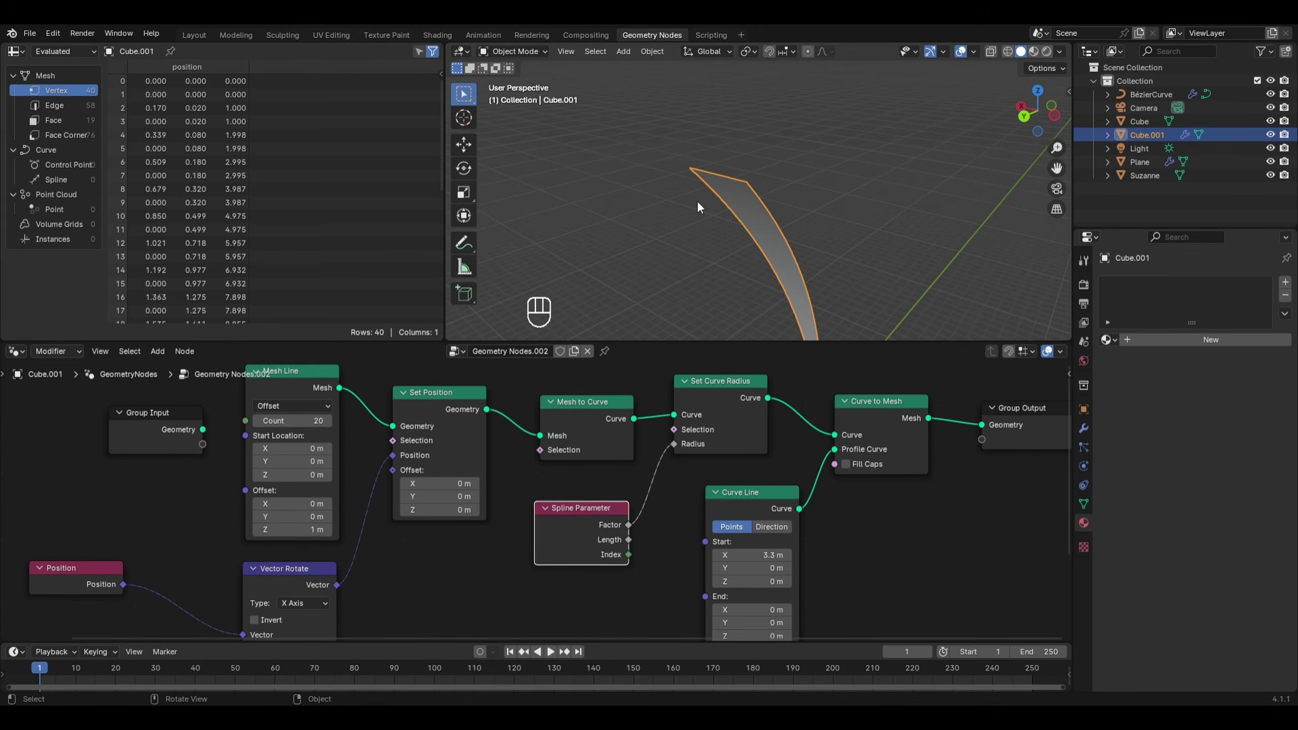
middle_drag(698, 202, 874, 204)
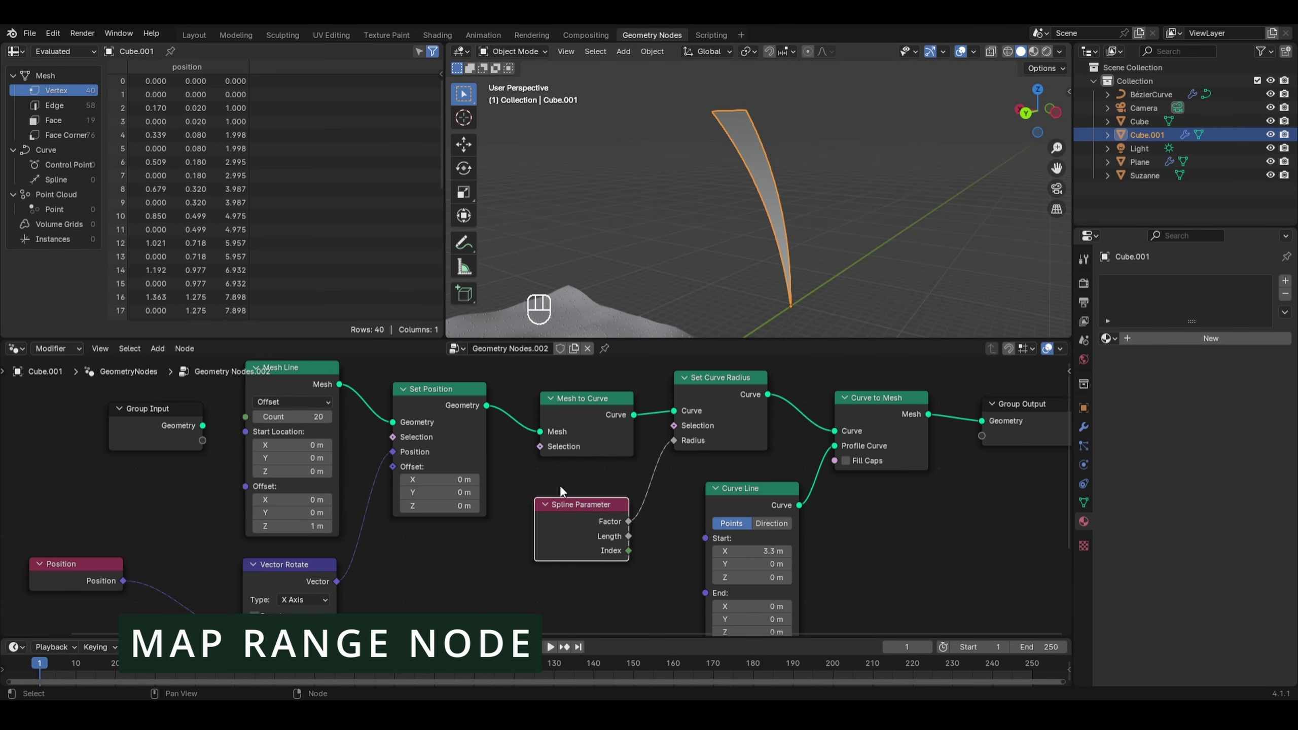
key(shift+a)
mouse_move(560, 488)
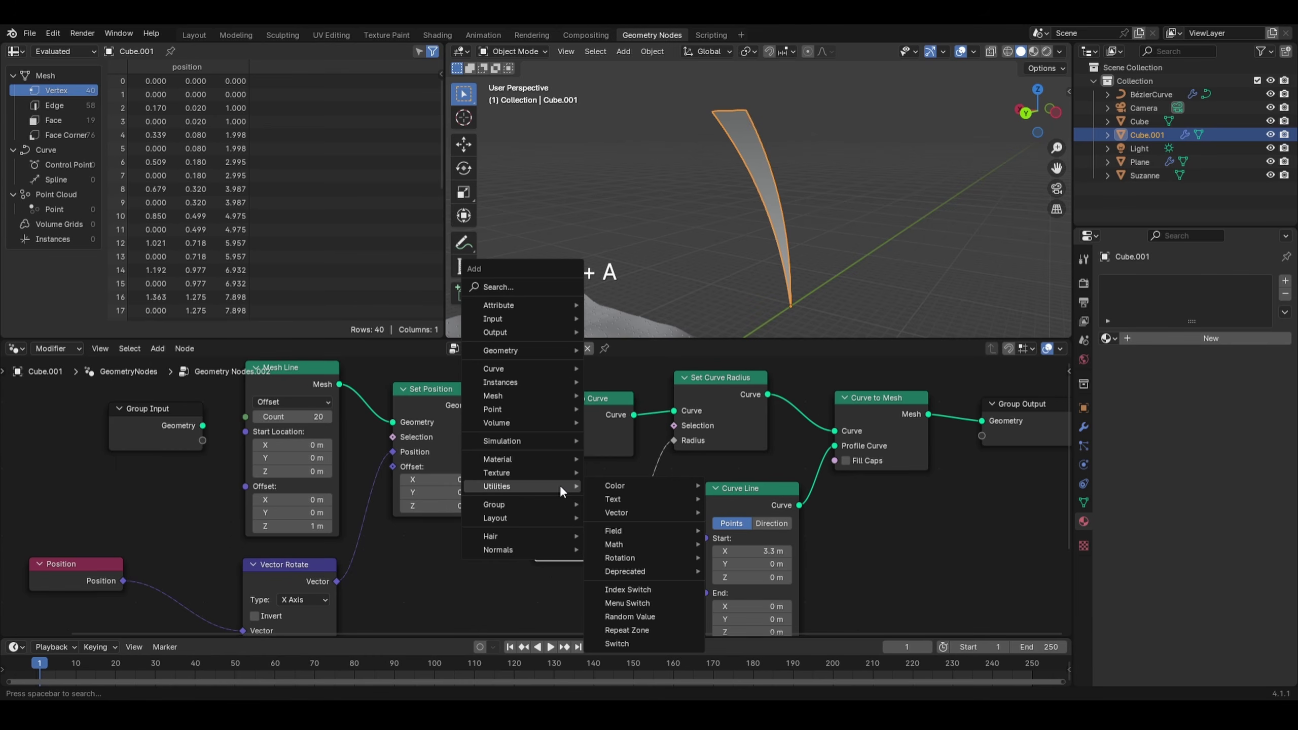
mouse_move(622, 540)
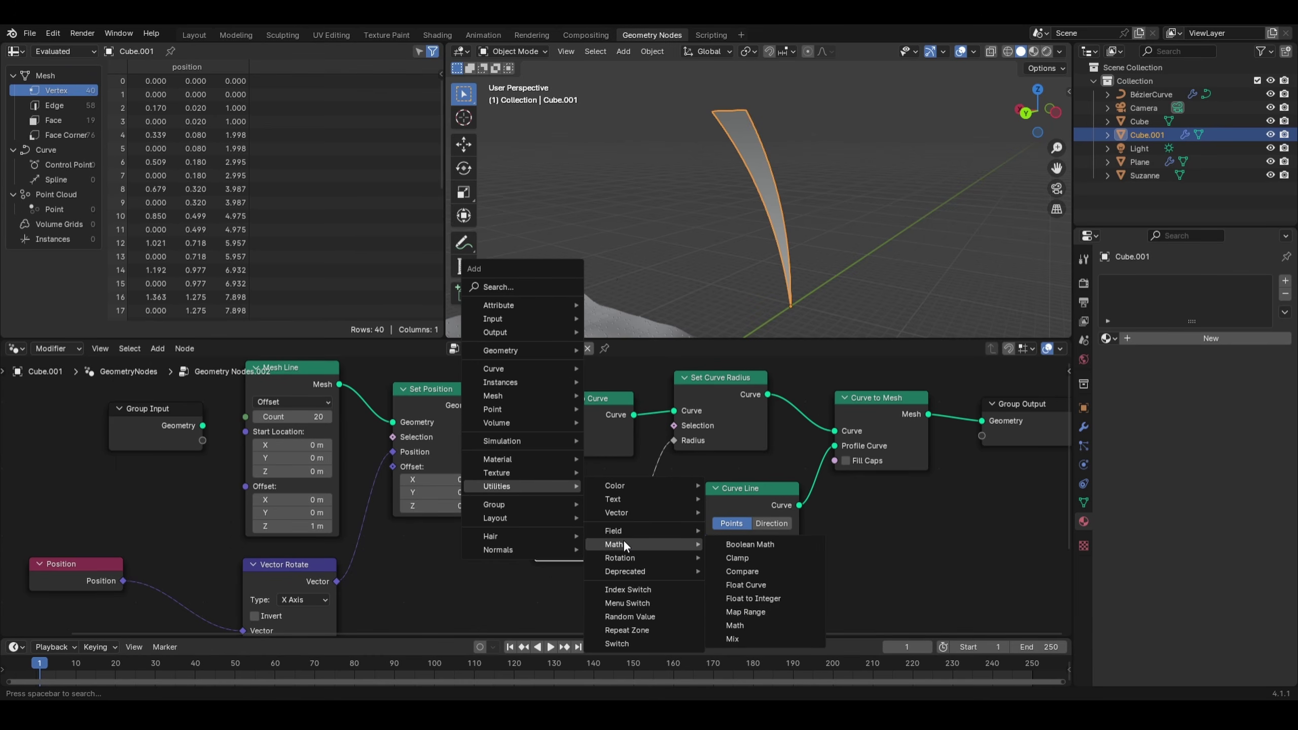
click(750, 611)
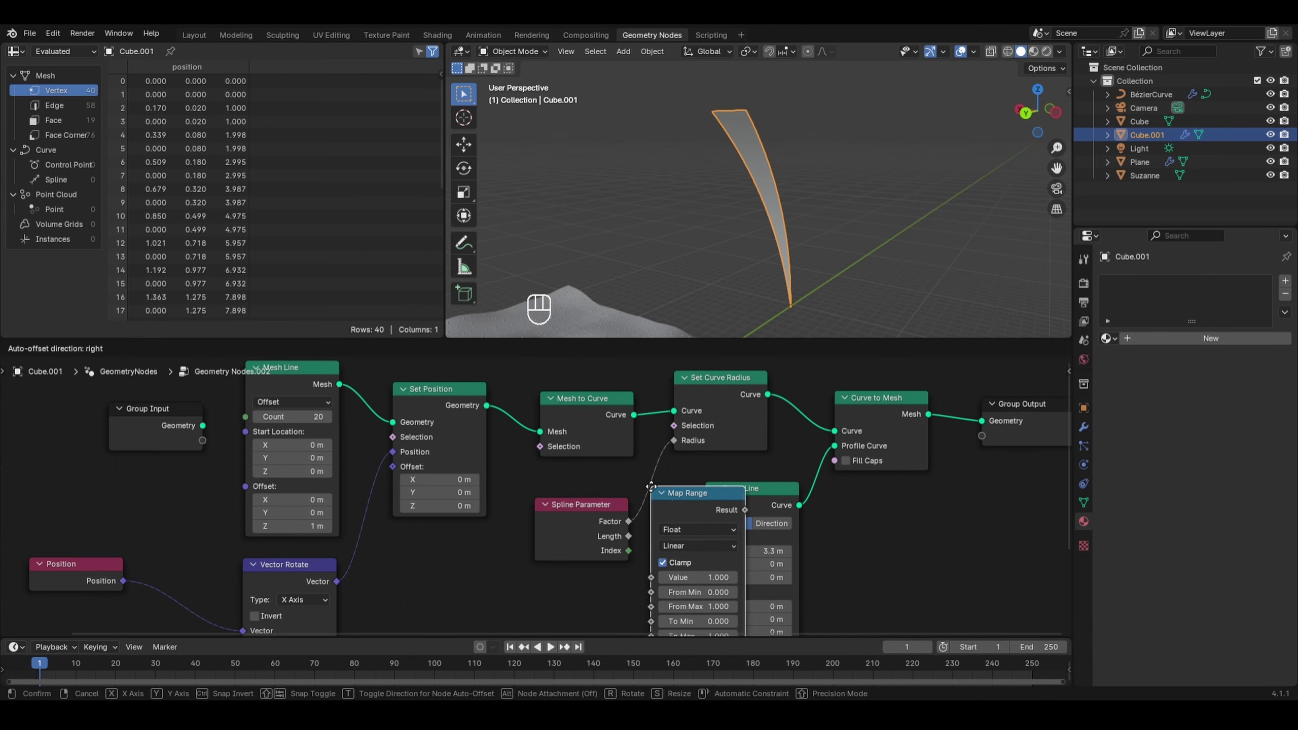
click(629, 469)
drag(790, 492, 950, 507)
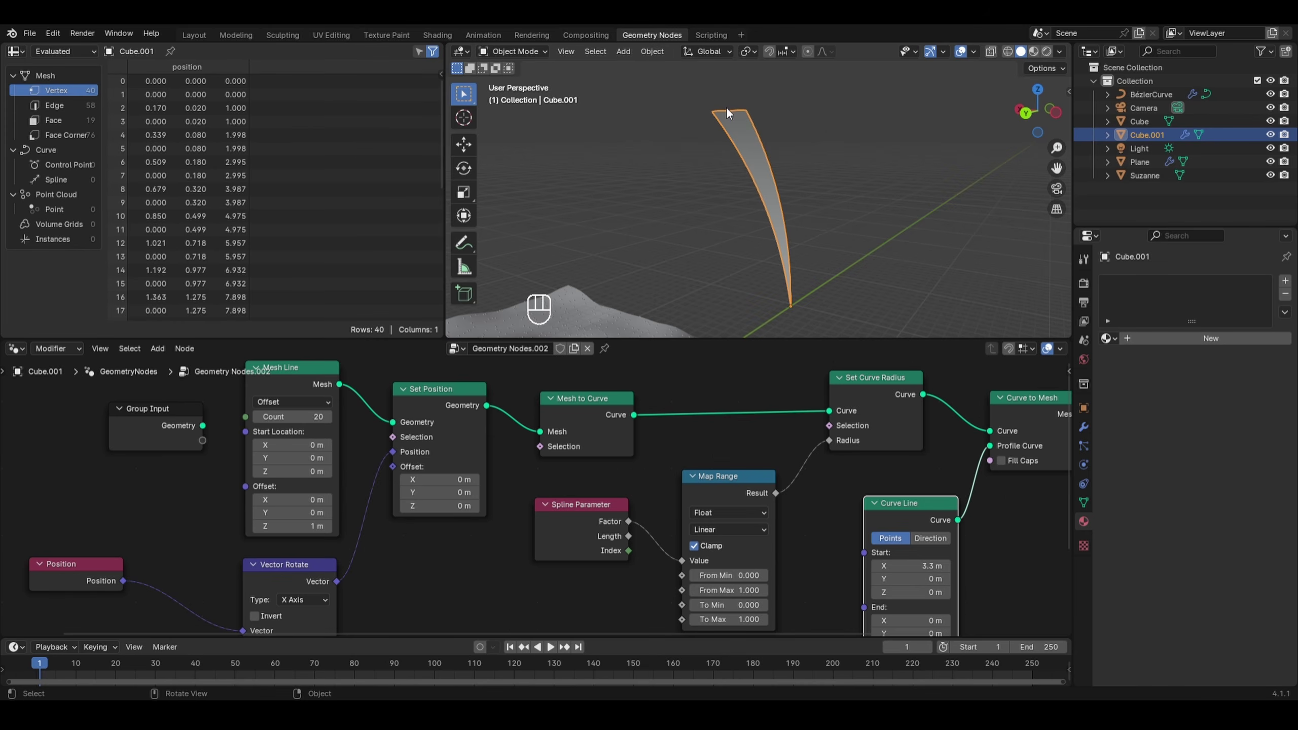
Invert the blade's taper by setting the Map Range node's To Min to 1 and To Max to 0
click(723, 605)
text(1)
key(Return)
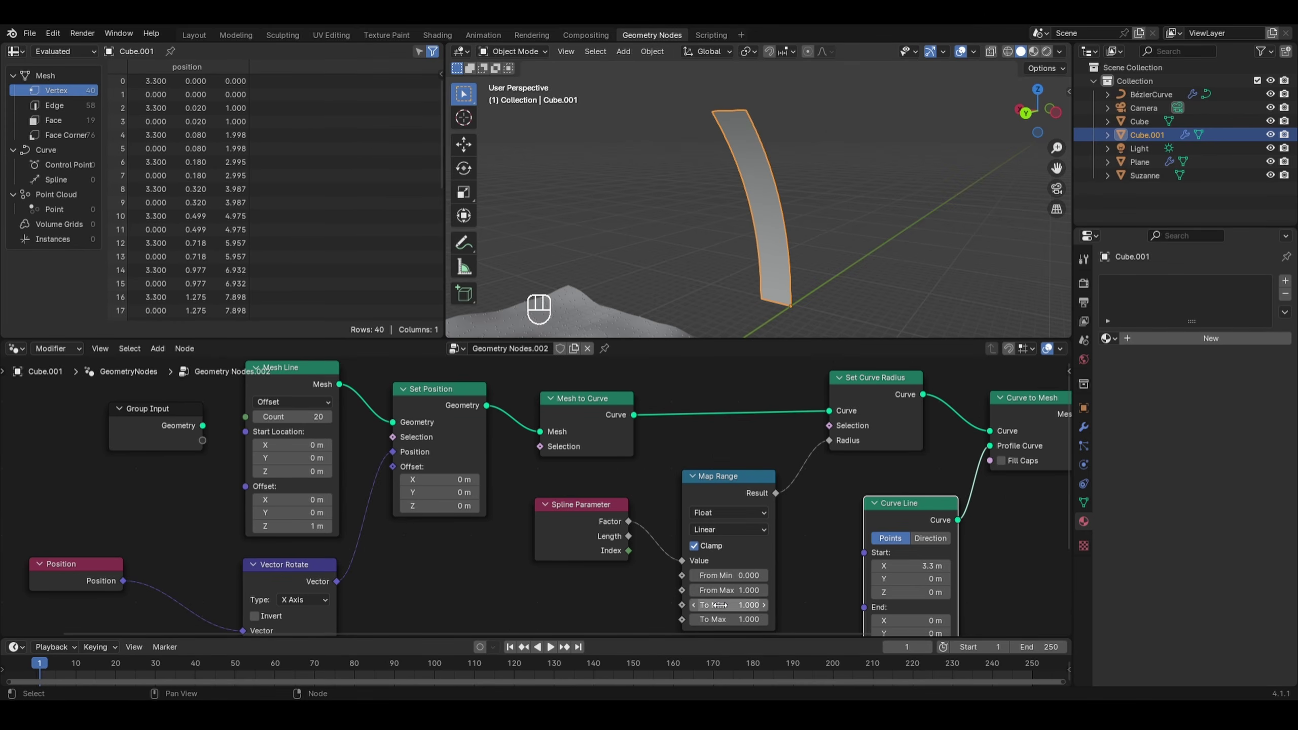
click(722, 619)
text(0)
key(Return)
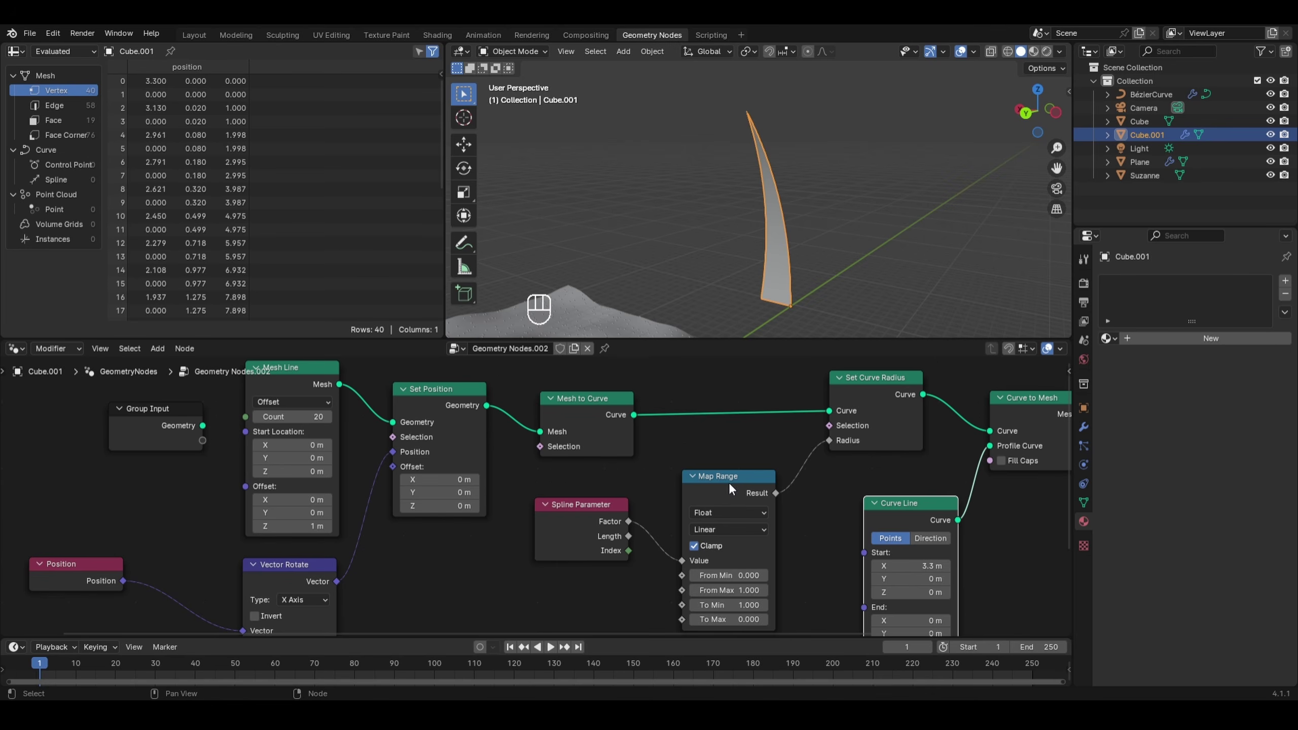
Blunt the blade's tip slightly by setting the Map Range node's To Max to 0.03
shift+scroll(772, 487, down, 3)
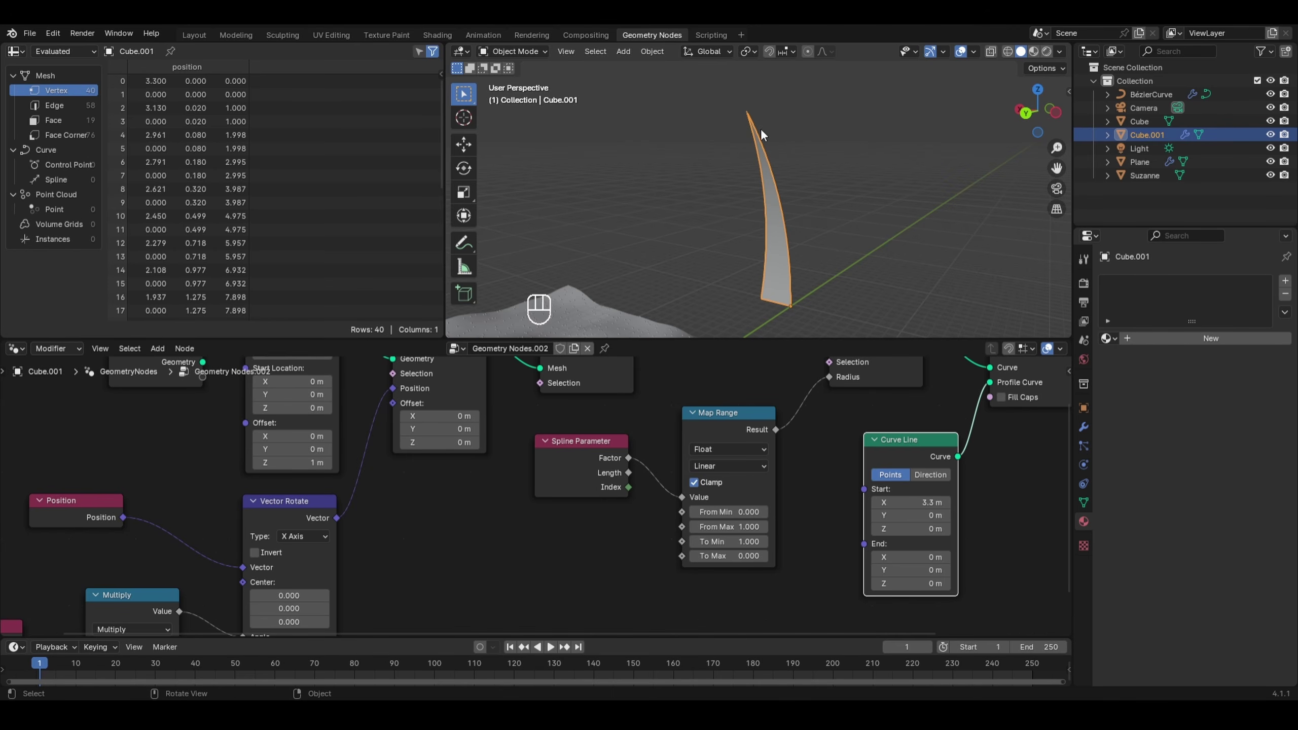
scroll(748, 105, up, 3)
shift+middle_drag(753, 104, 720, 166)
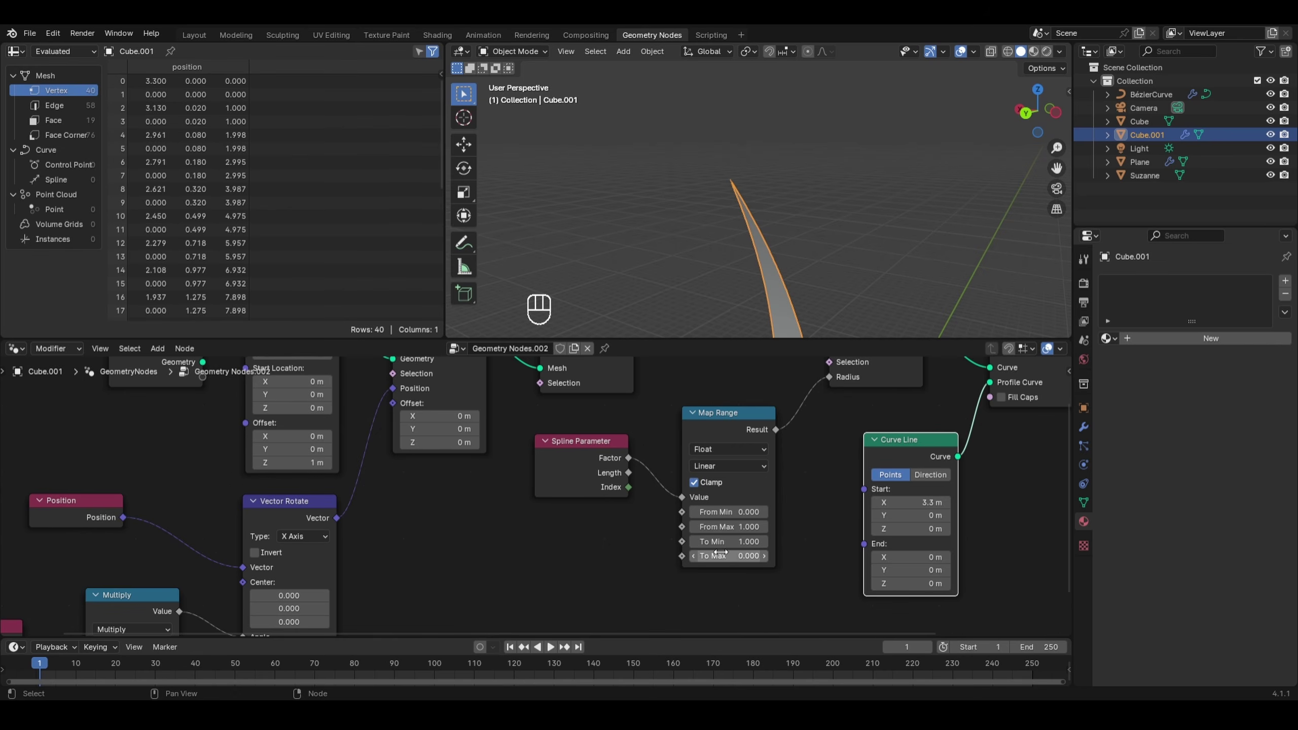
shift+drag(712, 555, 747, 555)
click(747, 556)
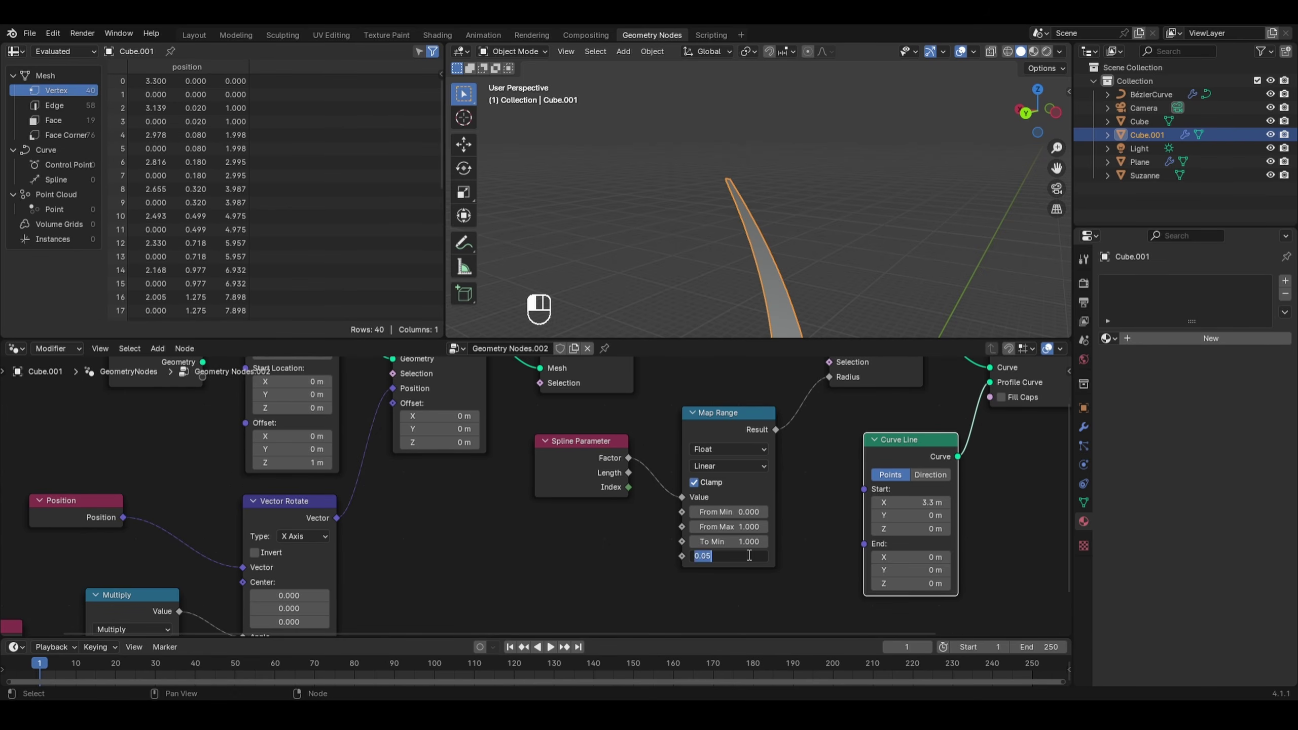
text(.03)
key(Return)
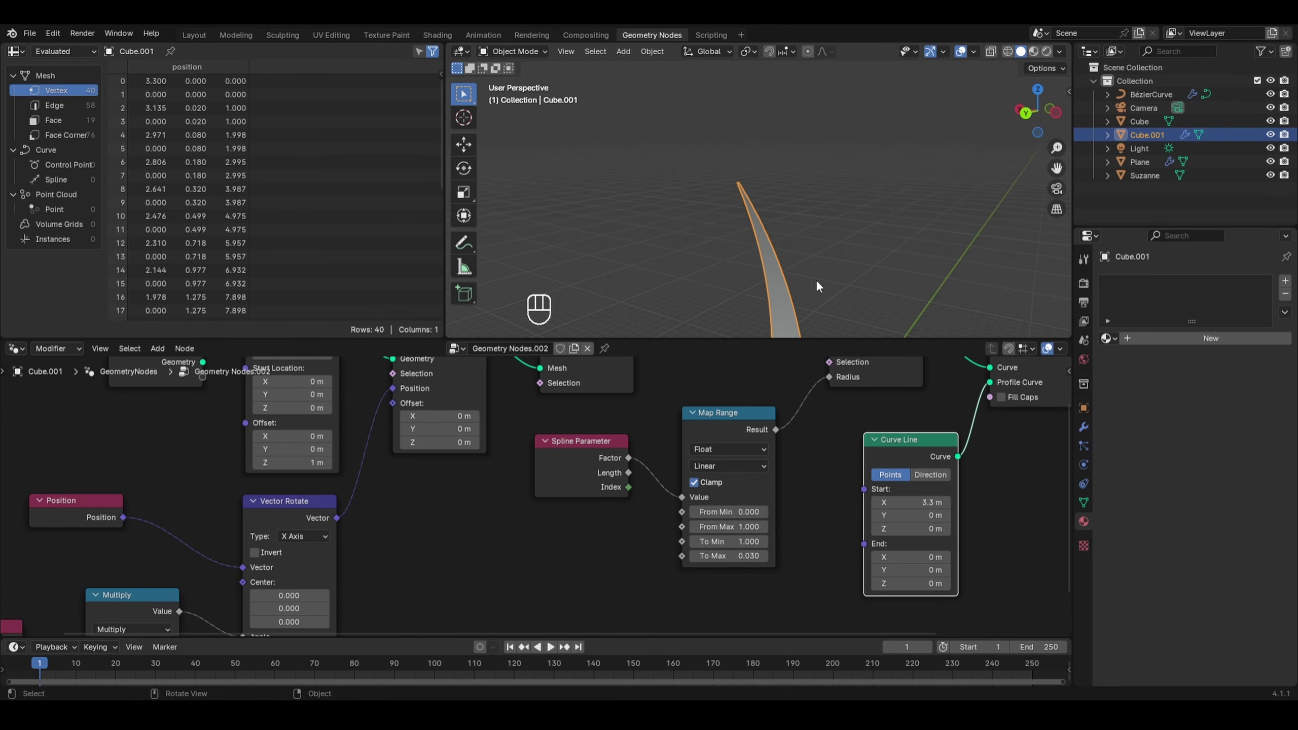
Narrow the grass blade by setting the Curve Line node's Start X to 1.2 m
shift+middle_drag(815, 278, 831, 164)
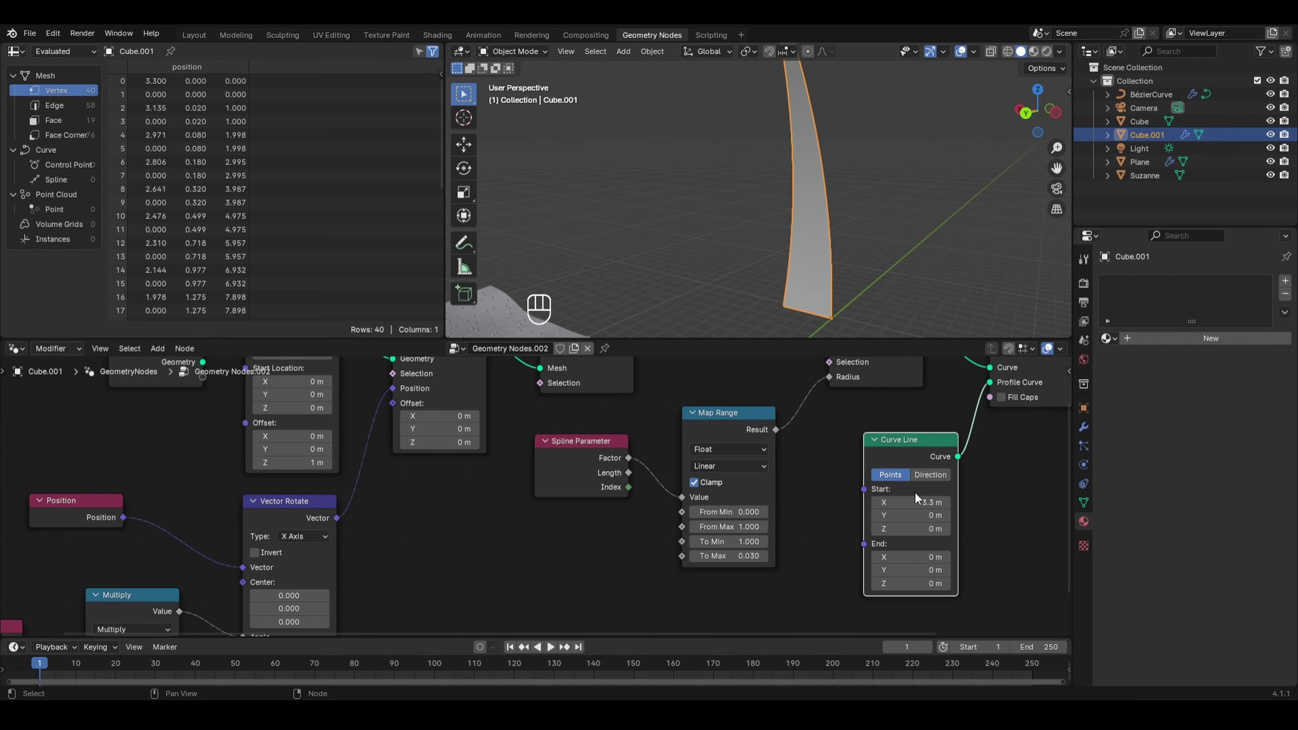
drag(915, 502, 858, 501)
scroll(790, 219, down, 3)
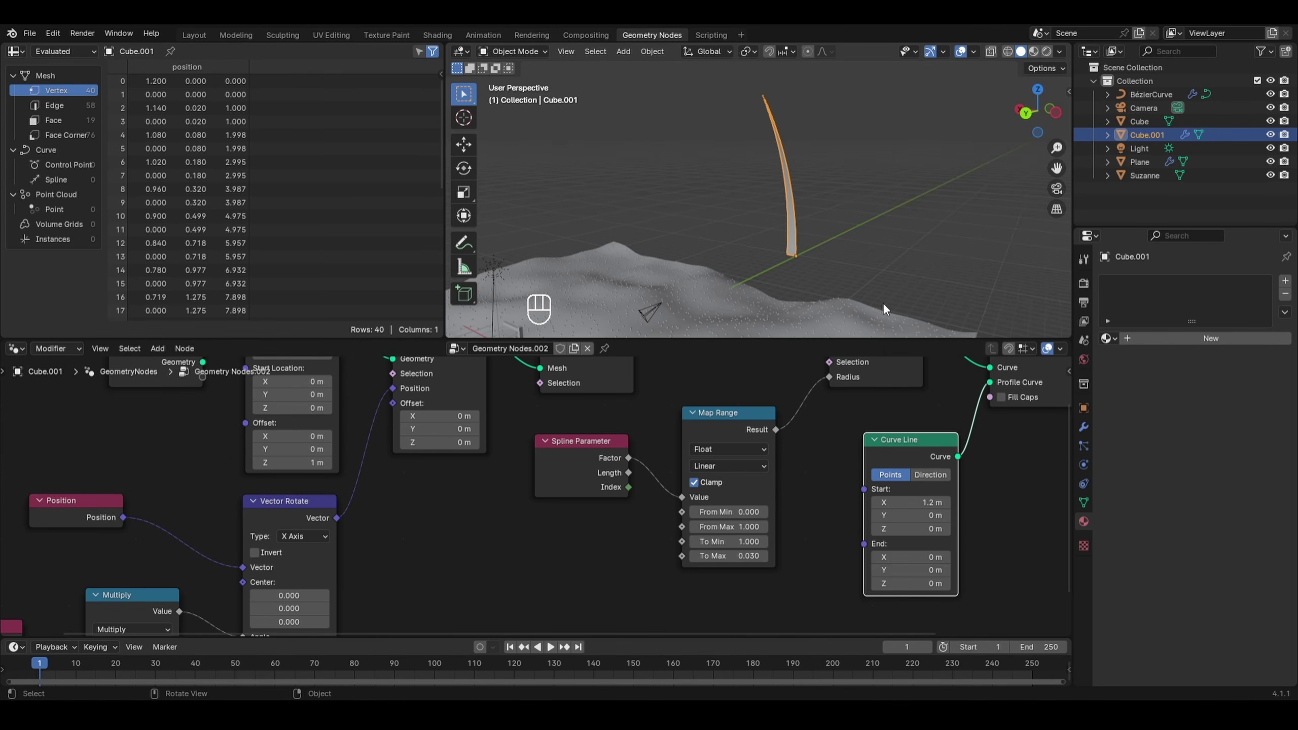
shift+middle_drag(864, 285, 746, 270)
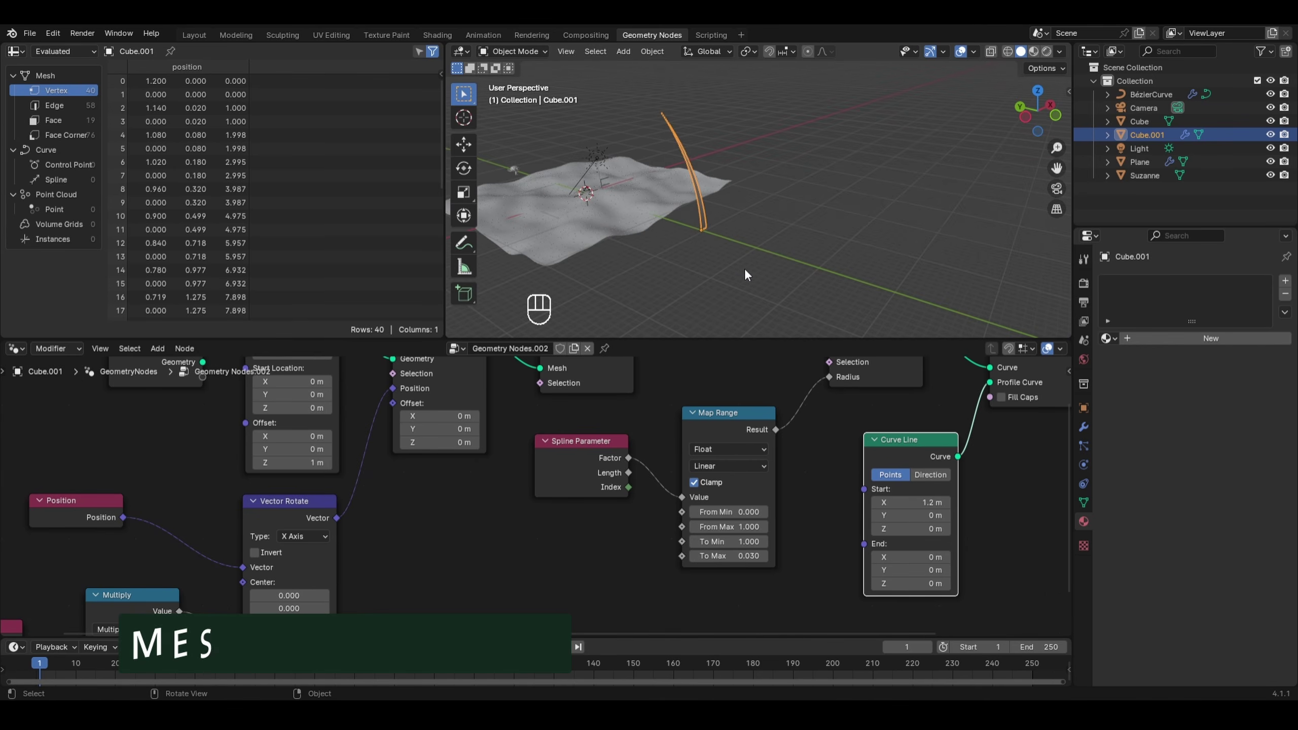
scroll(614, 498, down, 2)
scroll(604, 504, down, 1)
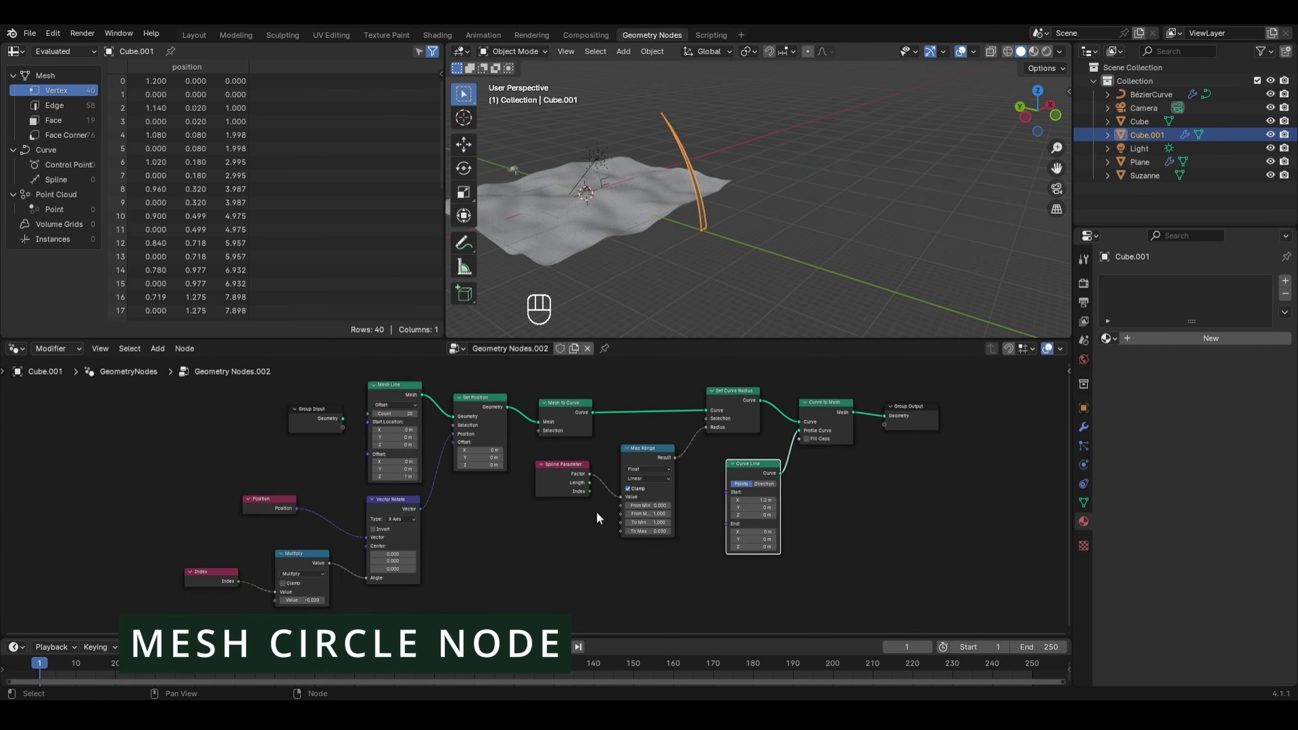
Add a Mesh Circle primitive node above the blade's node chain and connect its Mesh output to the Group Output's Geometry
middle_drag(596, 511, 610, 669)
key(shift+a)
mouse_move(489, 327)
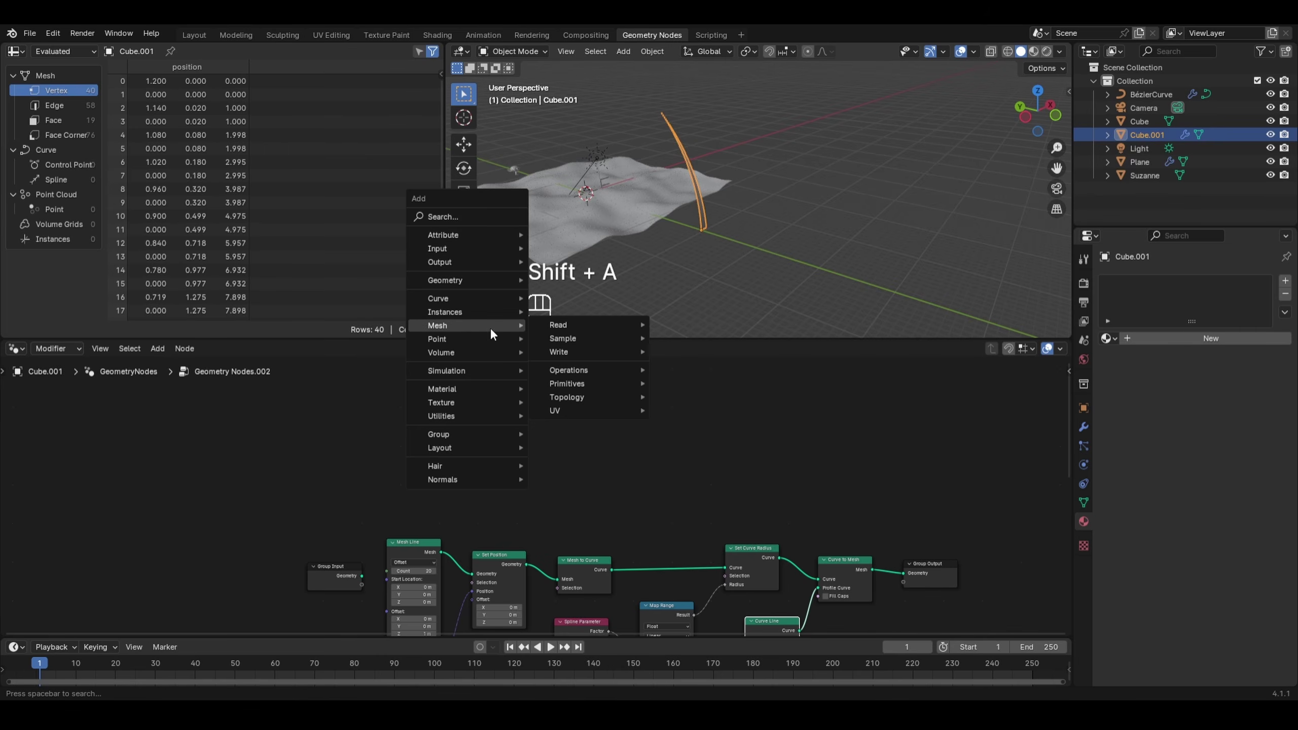
mouse_move(576, 383)
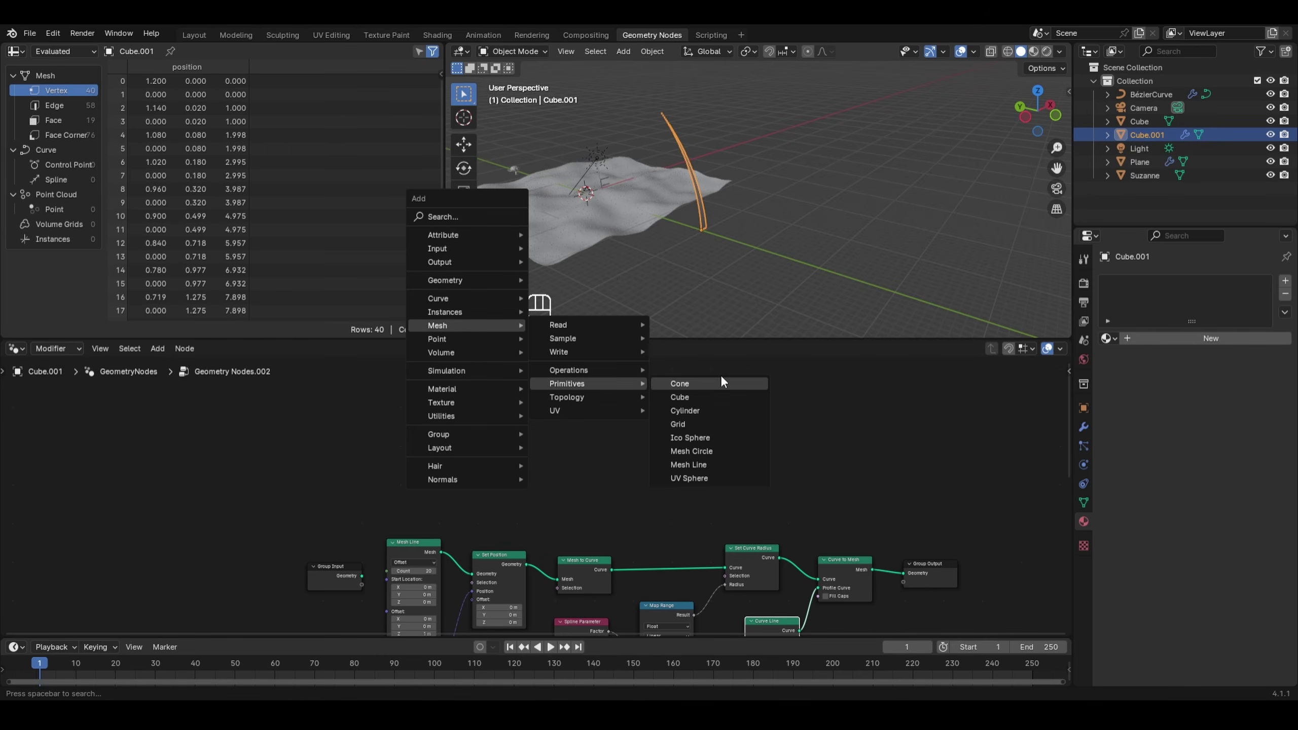
click(716, 449)
click(467, 439)
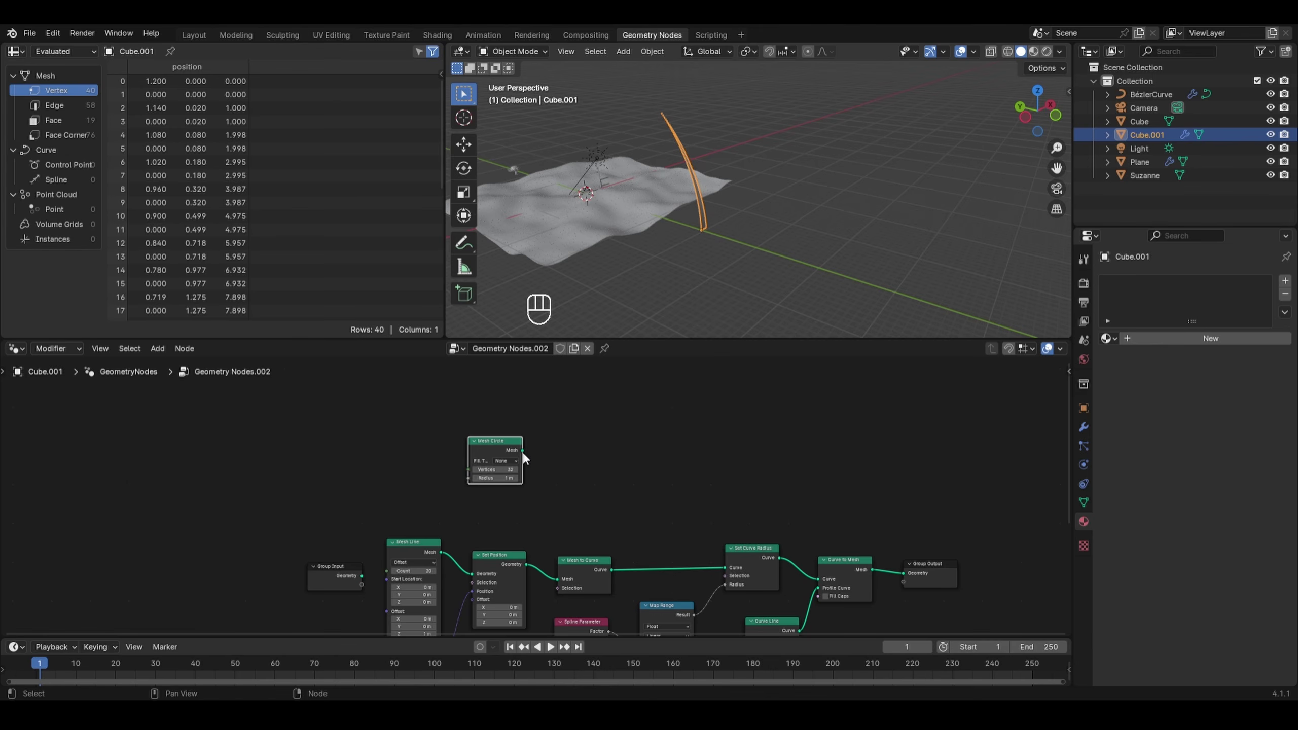
drag(522, 449, 903, 572)
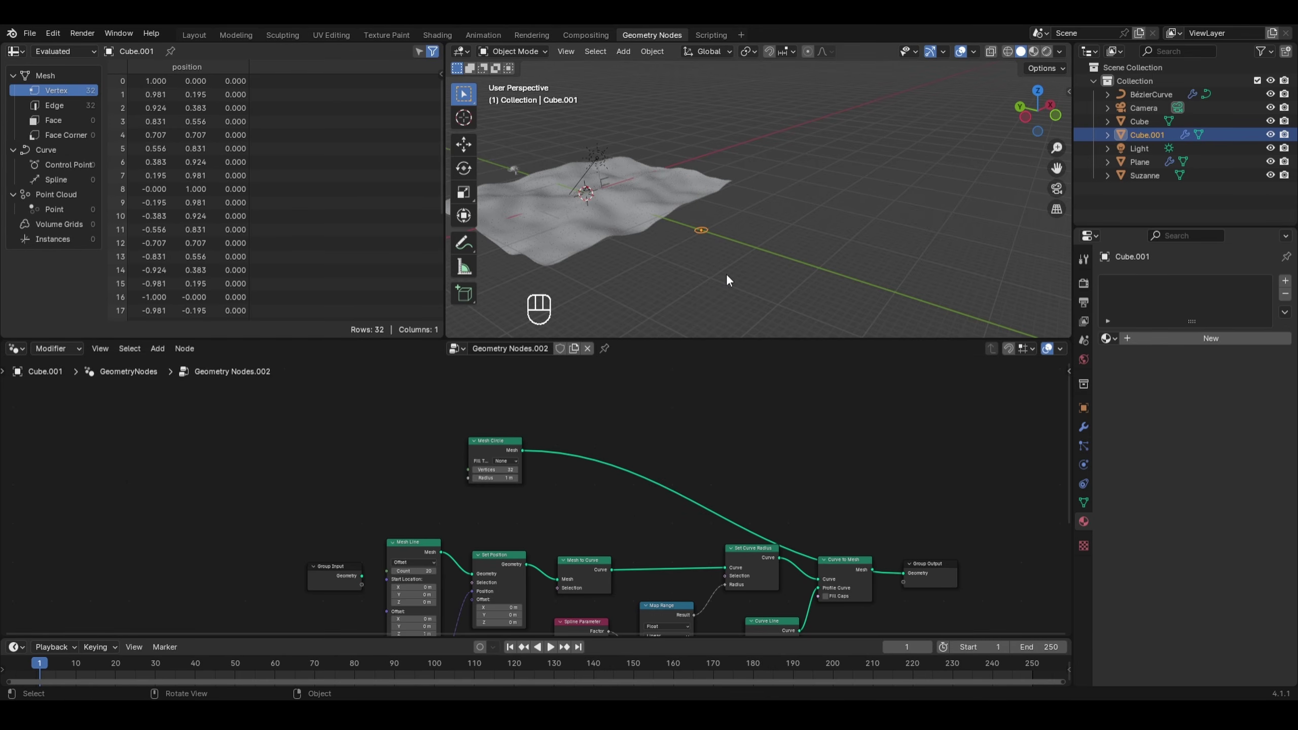
Examine the generated circle from the top view and review the Mesh Circle node's Fill Type options, leaving None selected
key(KP_7)
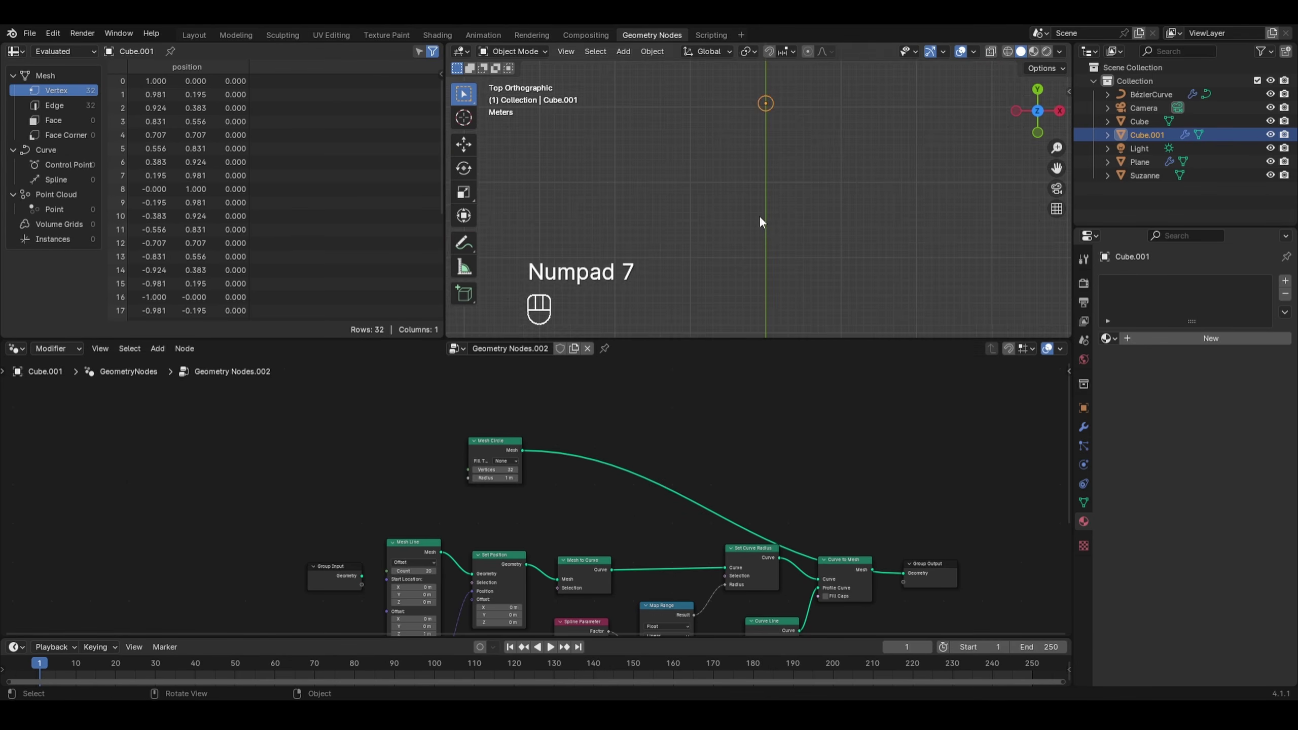
shift+middle_drag(758, 215, 751, 243)
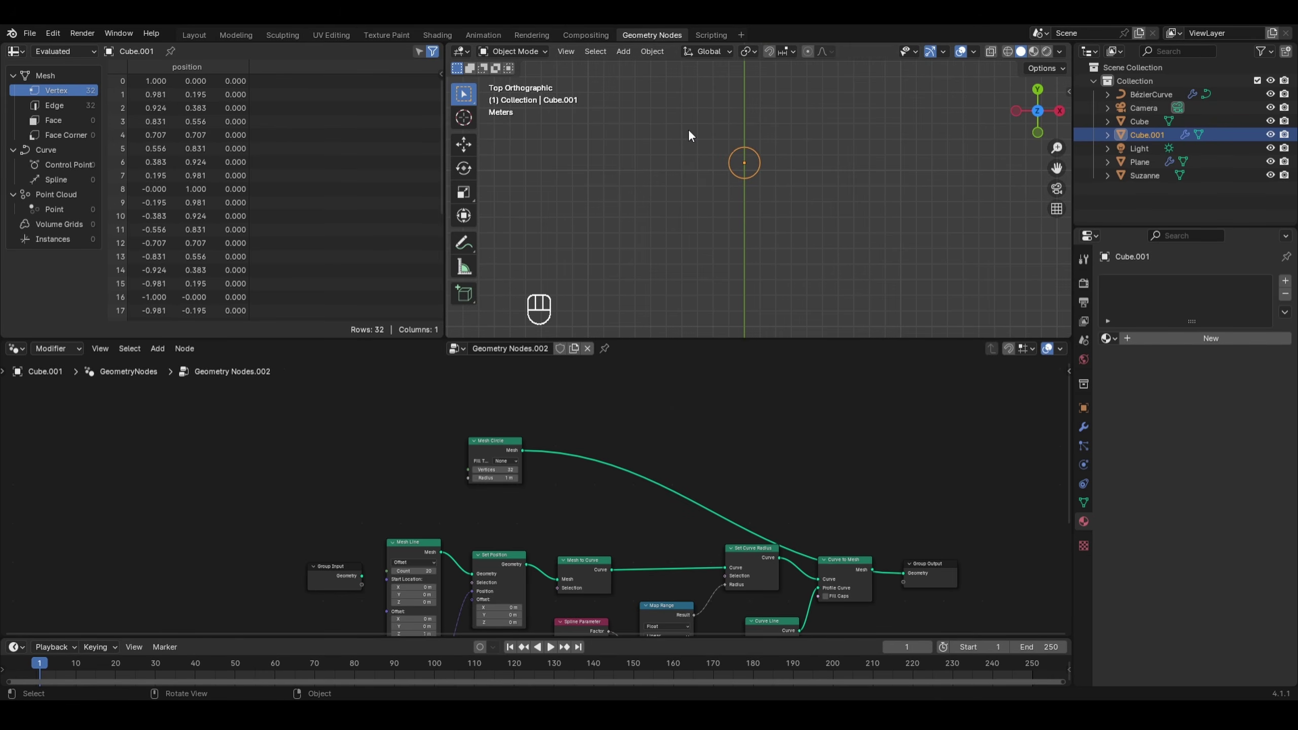
key(shift+a)
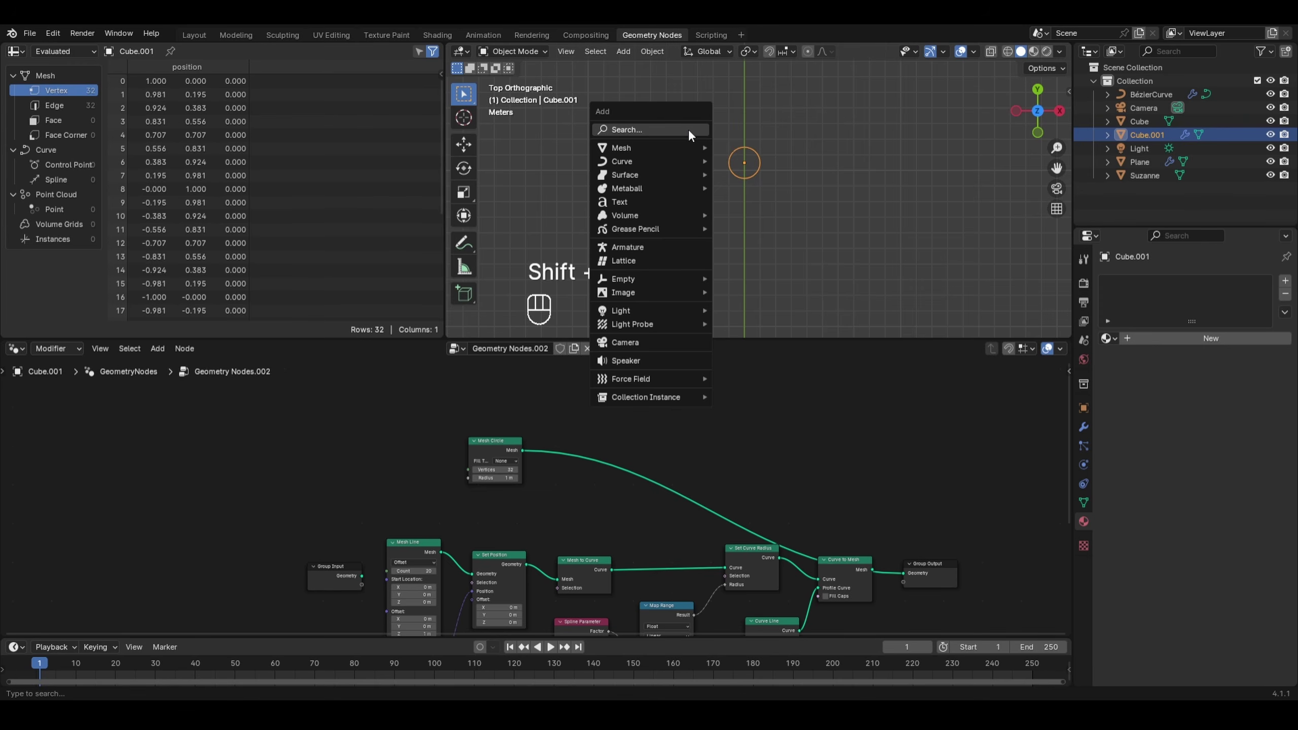
mouse_move(689, 149)
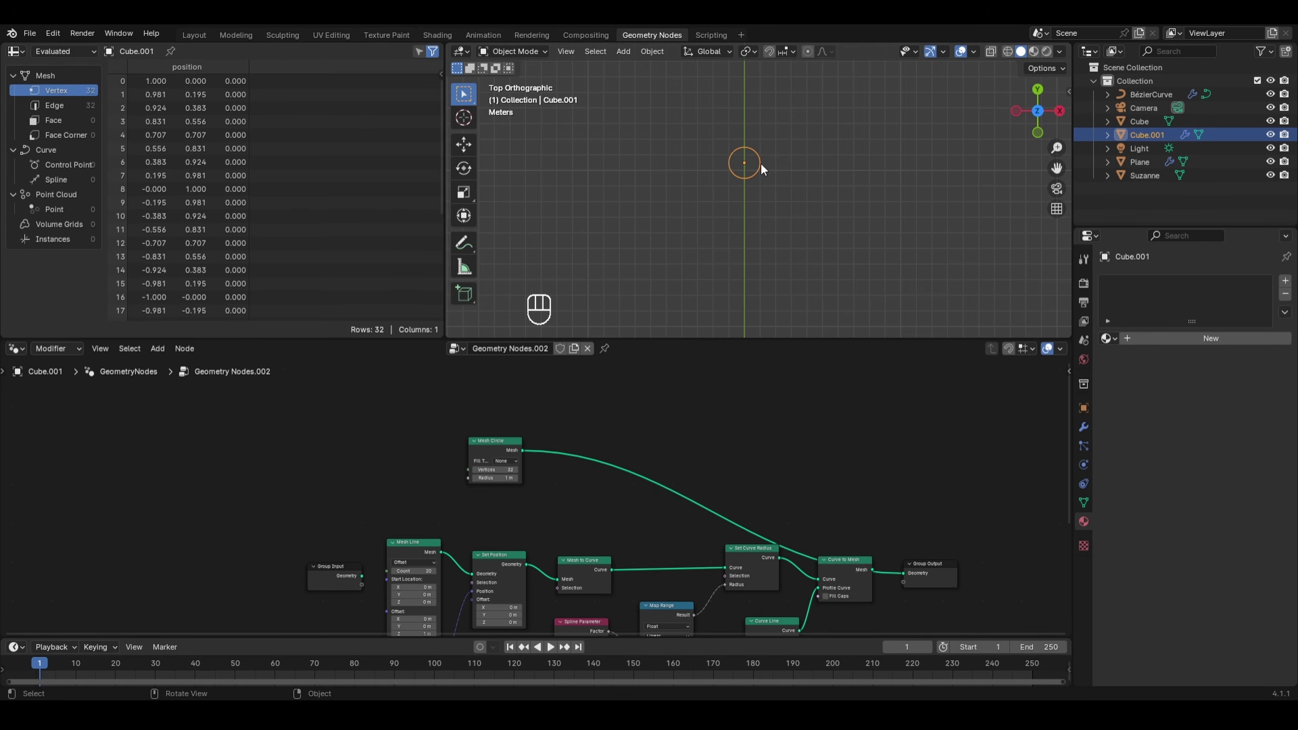
scroll(535, 409, up, 3)
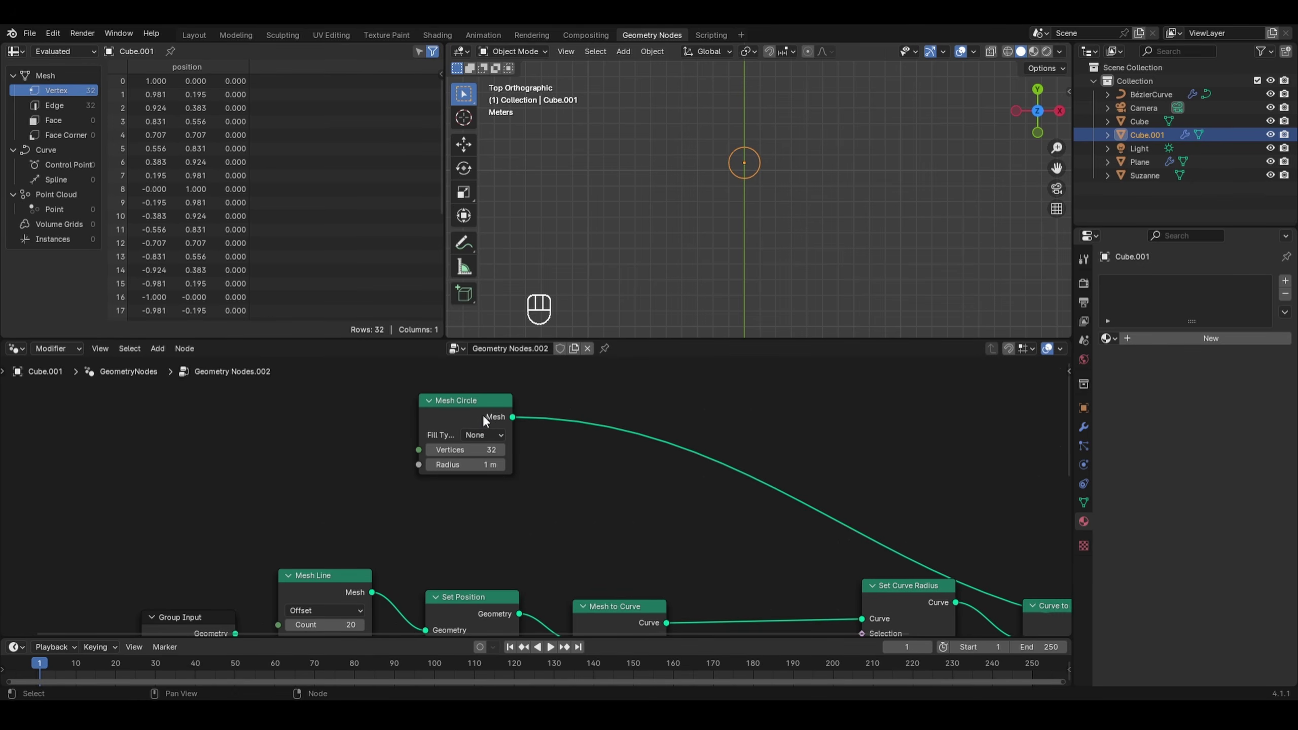
click(482, 433)
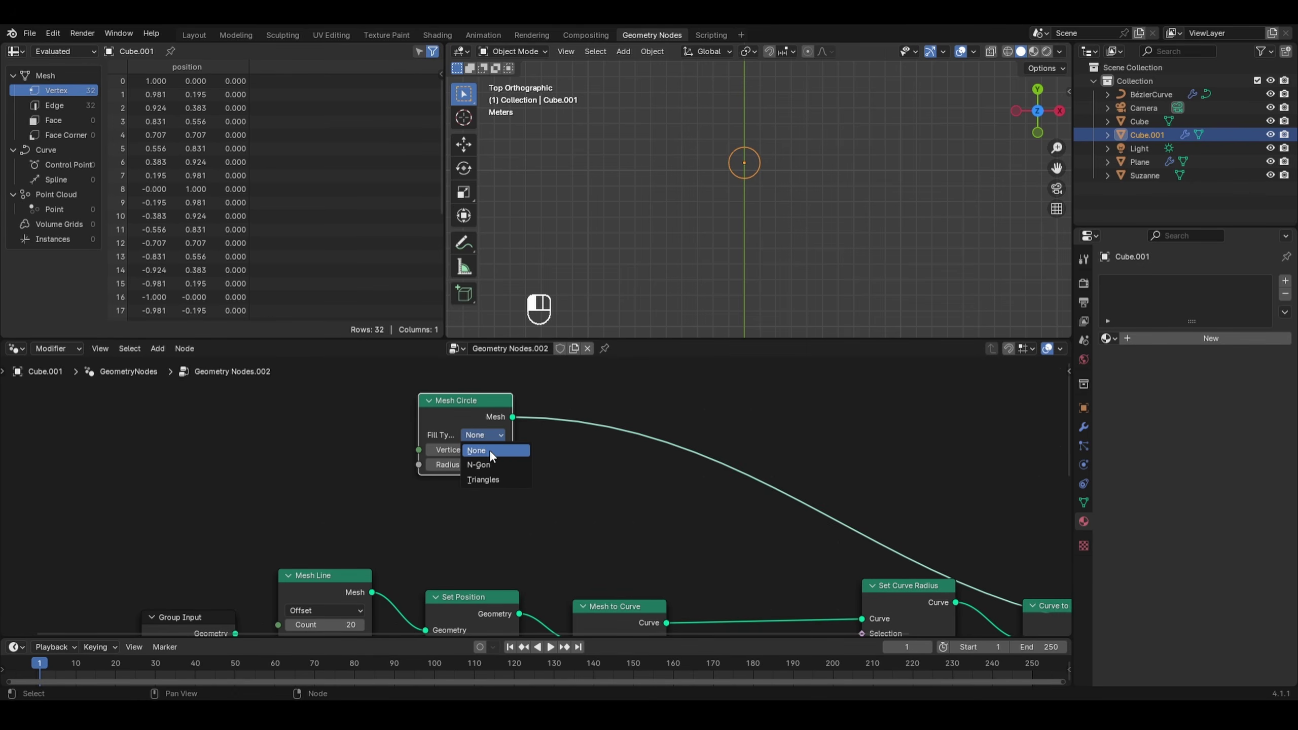
click(489, 449)
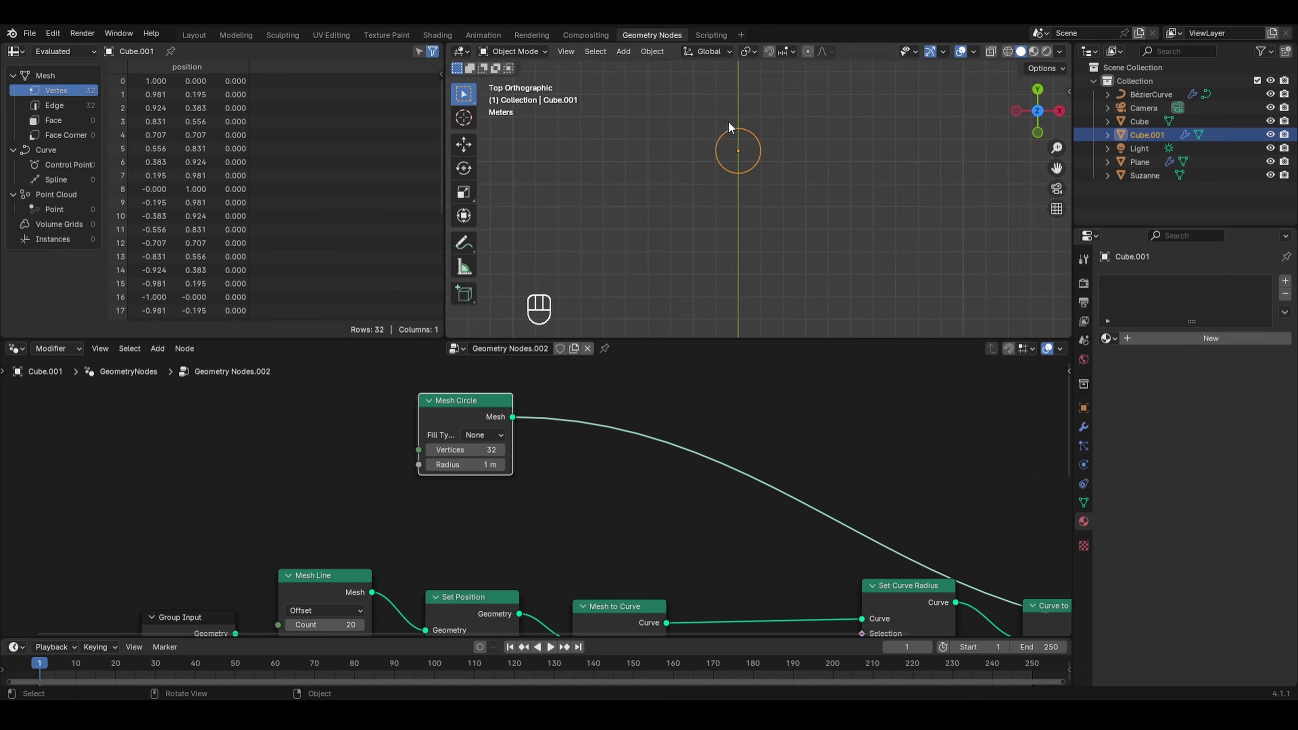
scroll(728, 121, up, 6)
shift+middle_drag(728, 122, 724, 253)
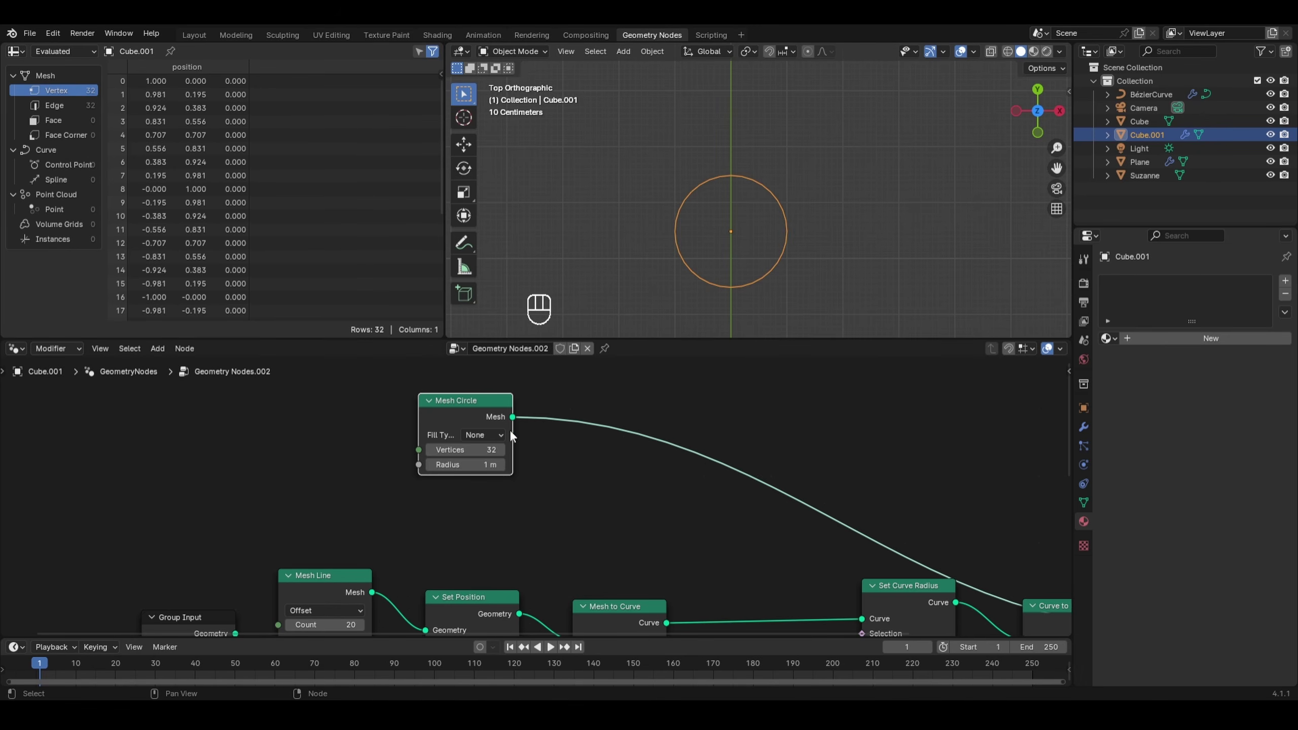
Try the N-Gon fill on the Mesh Circle node, and set its Fill Type to Triangles
click(483, 434)
click(485, 464)
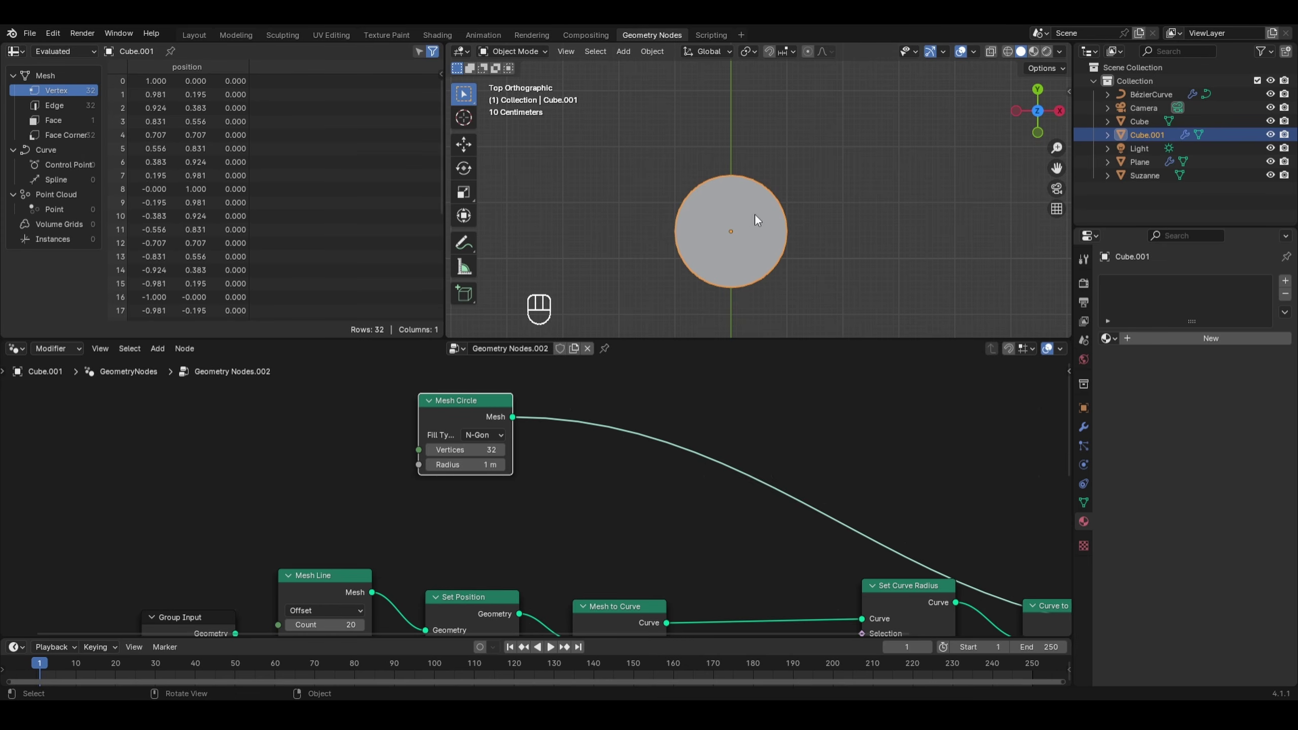
click(497, 436)
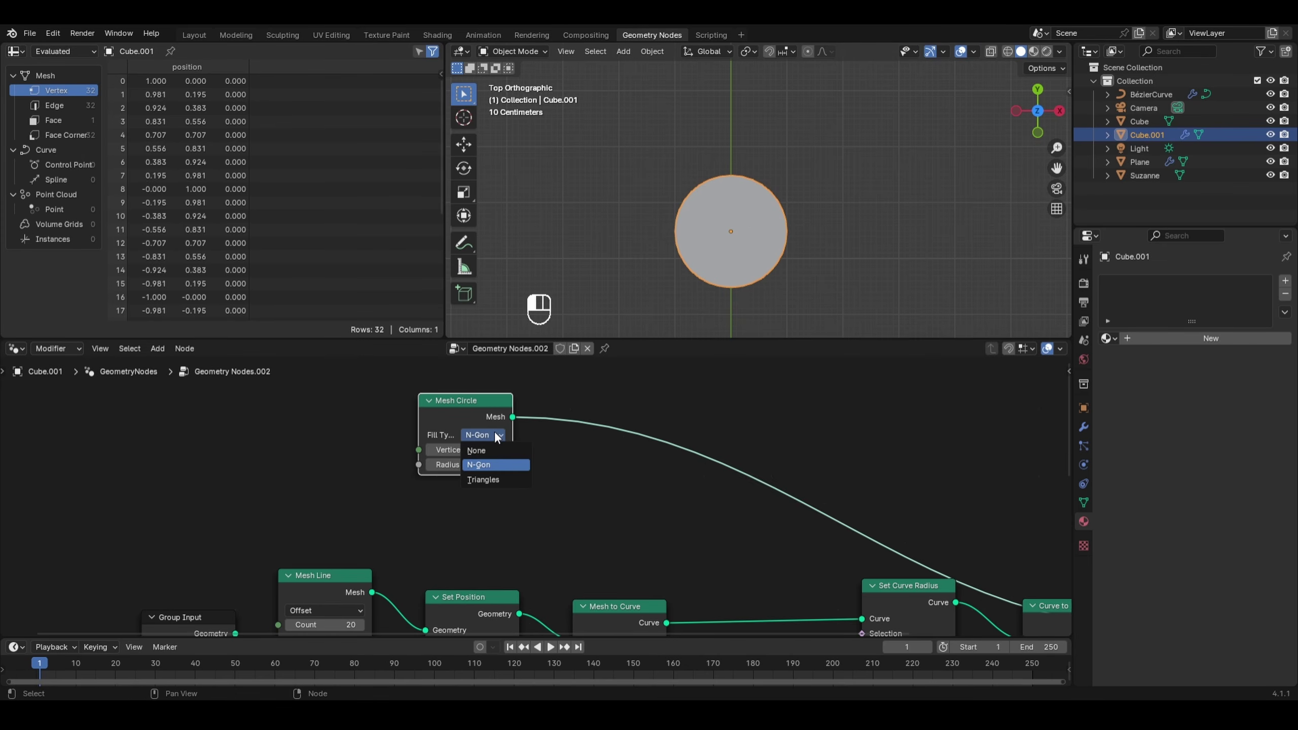
click(504, 479)
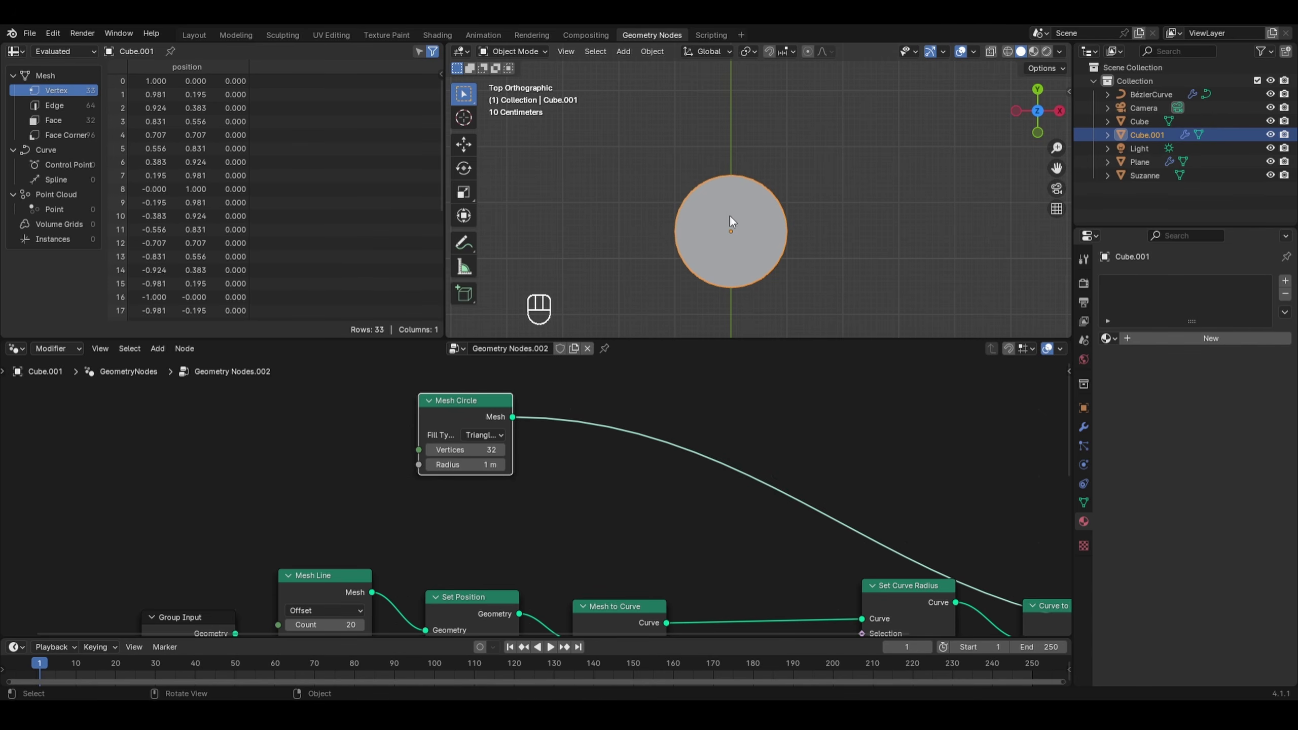
Check whether the node-generated circle's topology shows in Edit Mode, return to Object Mode and review the Fill Type
key(Tab)
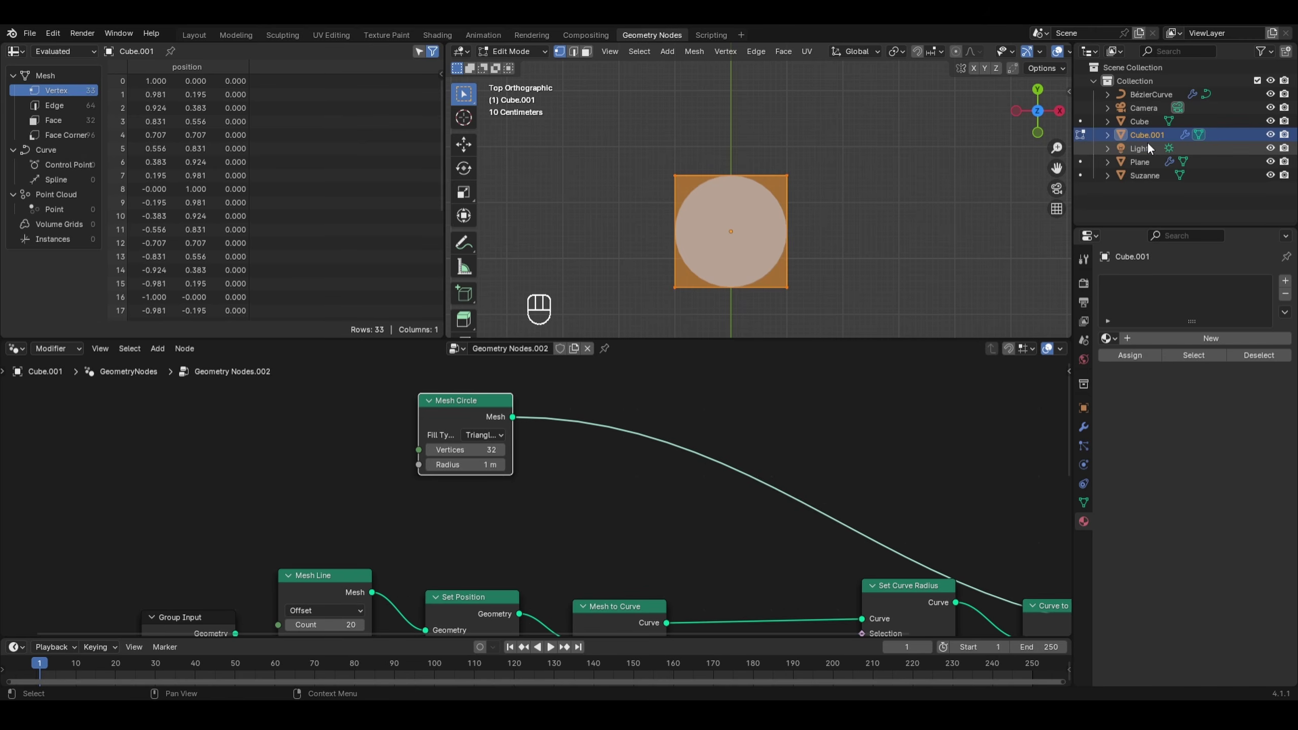
scroll(501, 481, down, 1)
scroll(501, 481, down, 3)
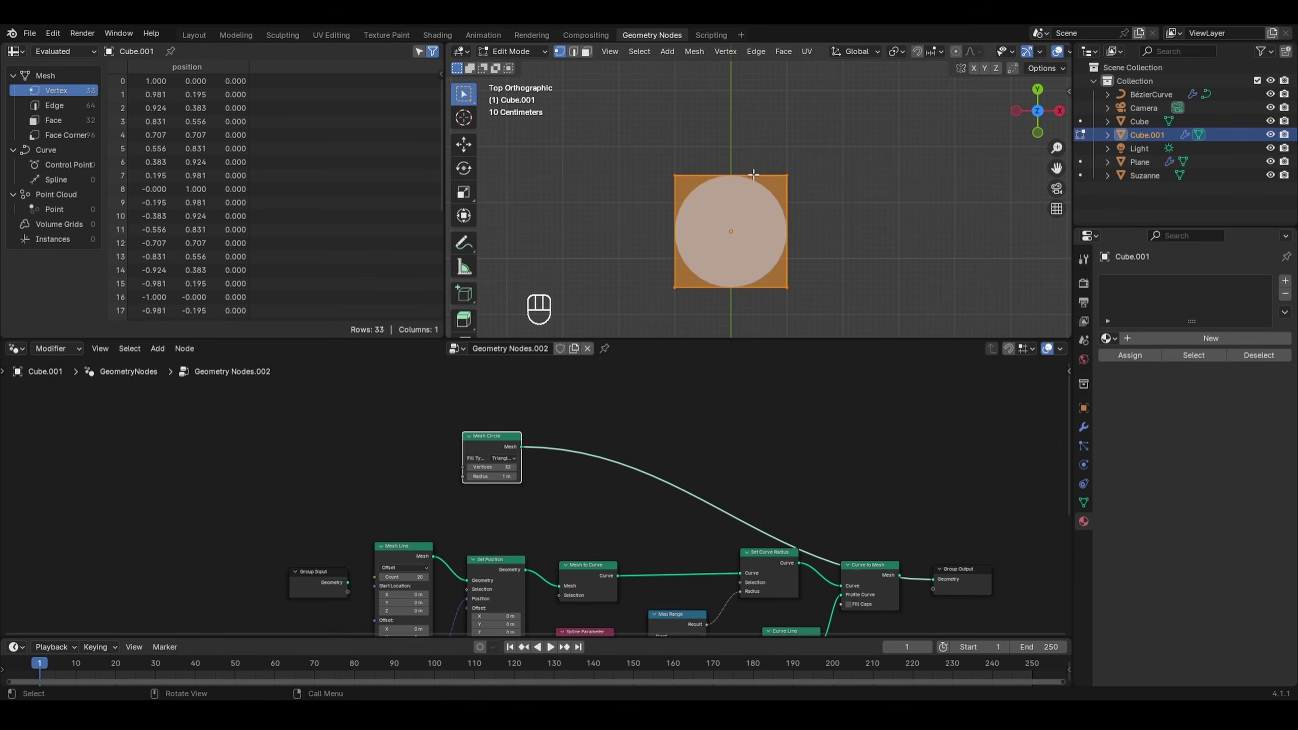
key(Tab)
scroll(536, 494, up, 2)
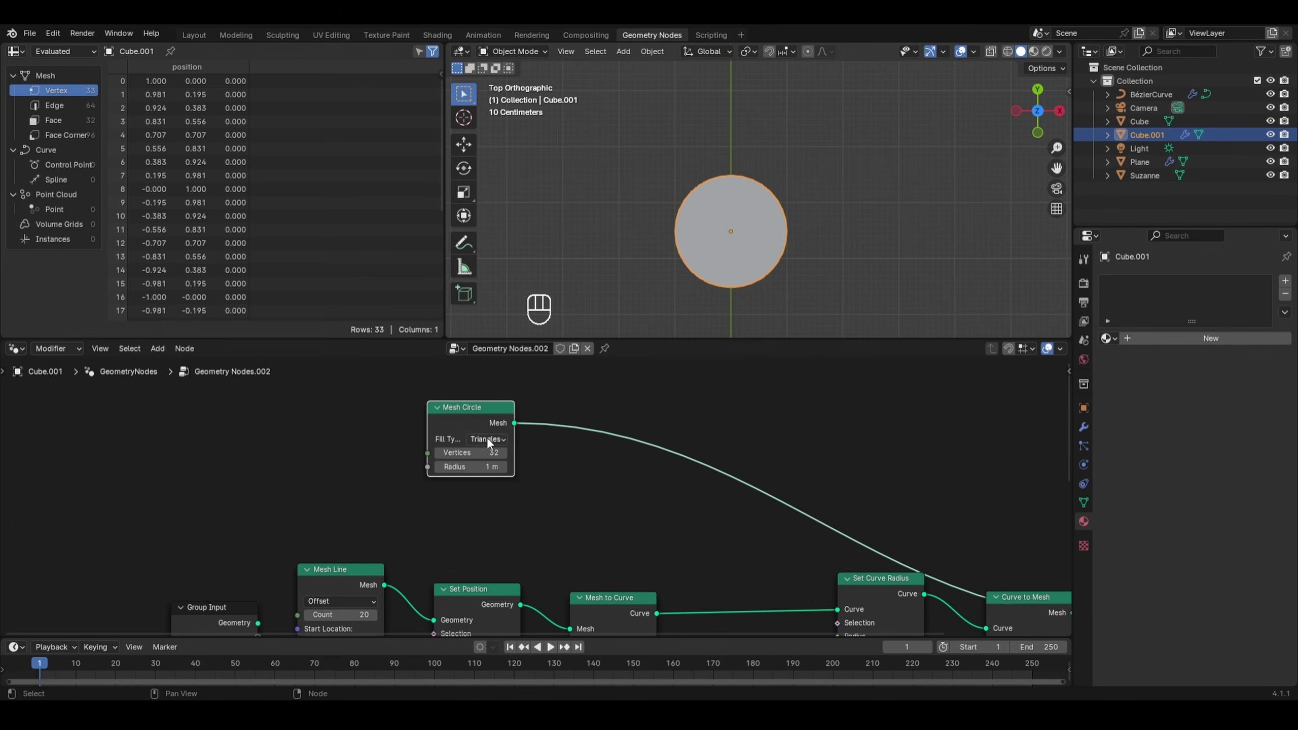
click(486, 438)
scroll(810, 128, down, 2)
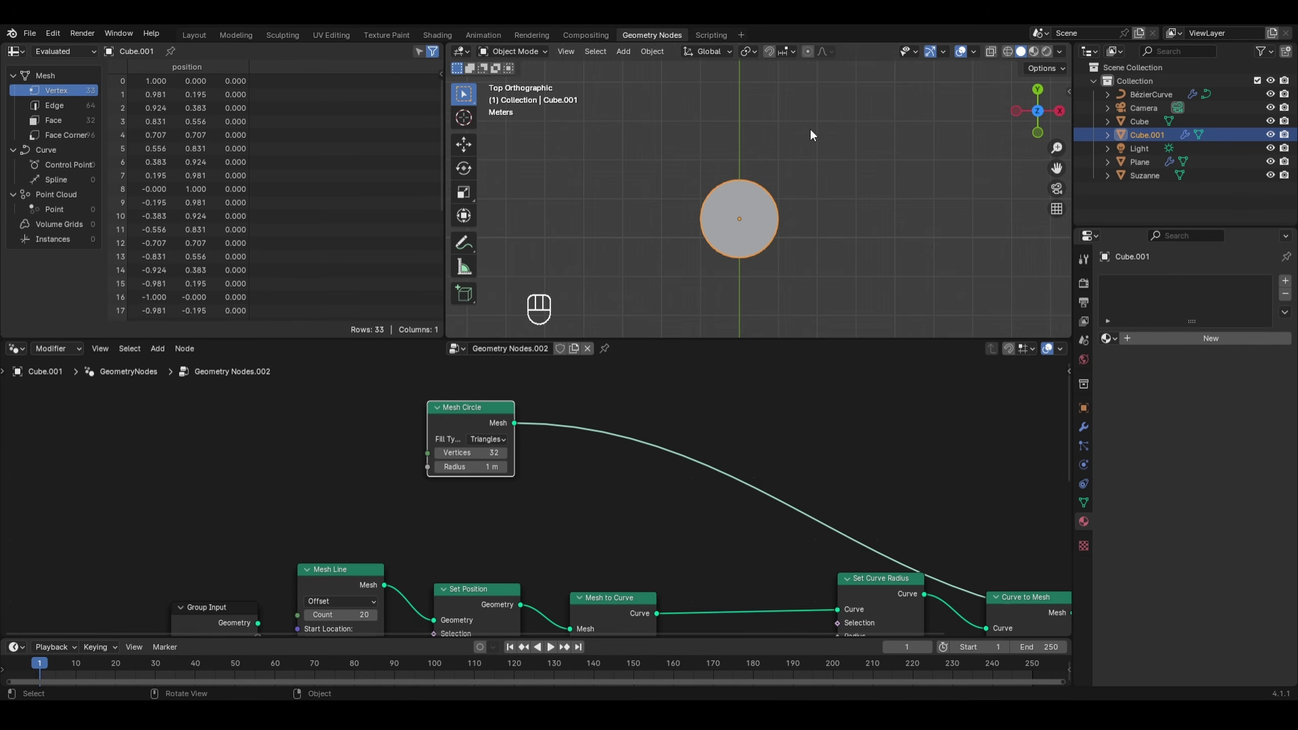
Place the 3D cursor a short distance from the node-generated circle along the Y axis and add an ordinary mesh circle with N-Gon fill
shift+right_click(740, 91)
key(shift+a)
mouse_move(792, 100)
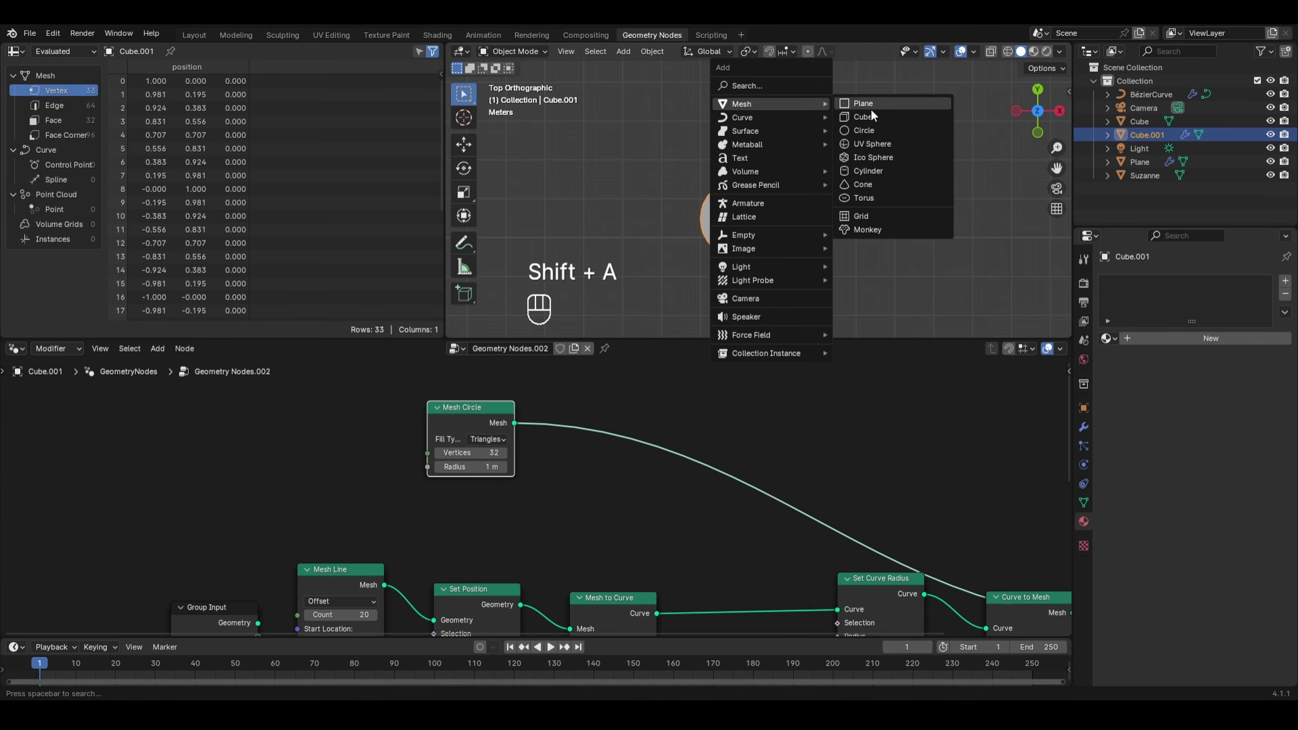
click(863, 130)
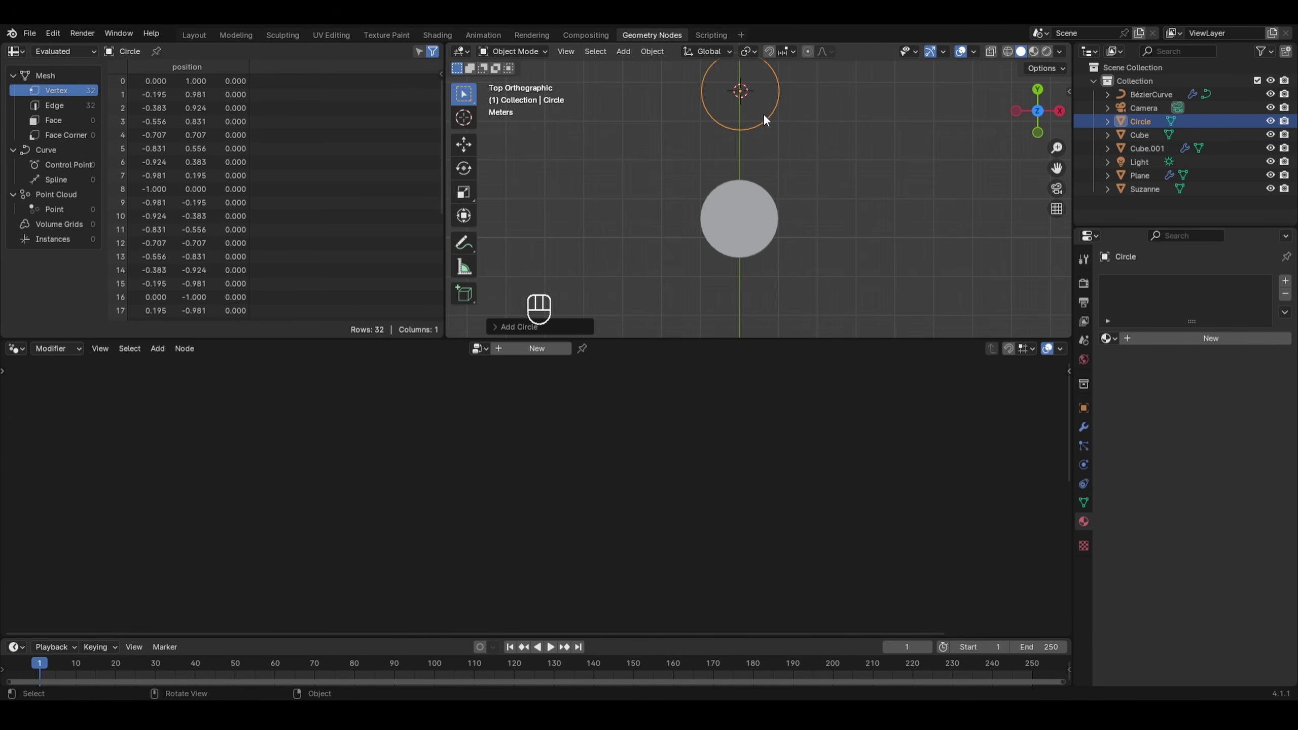
click(508, 327)
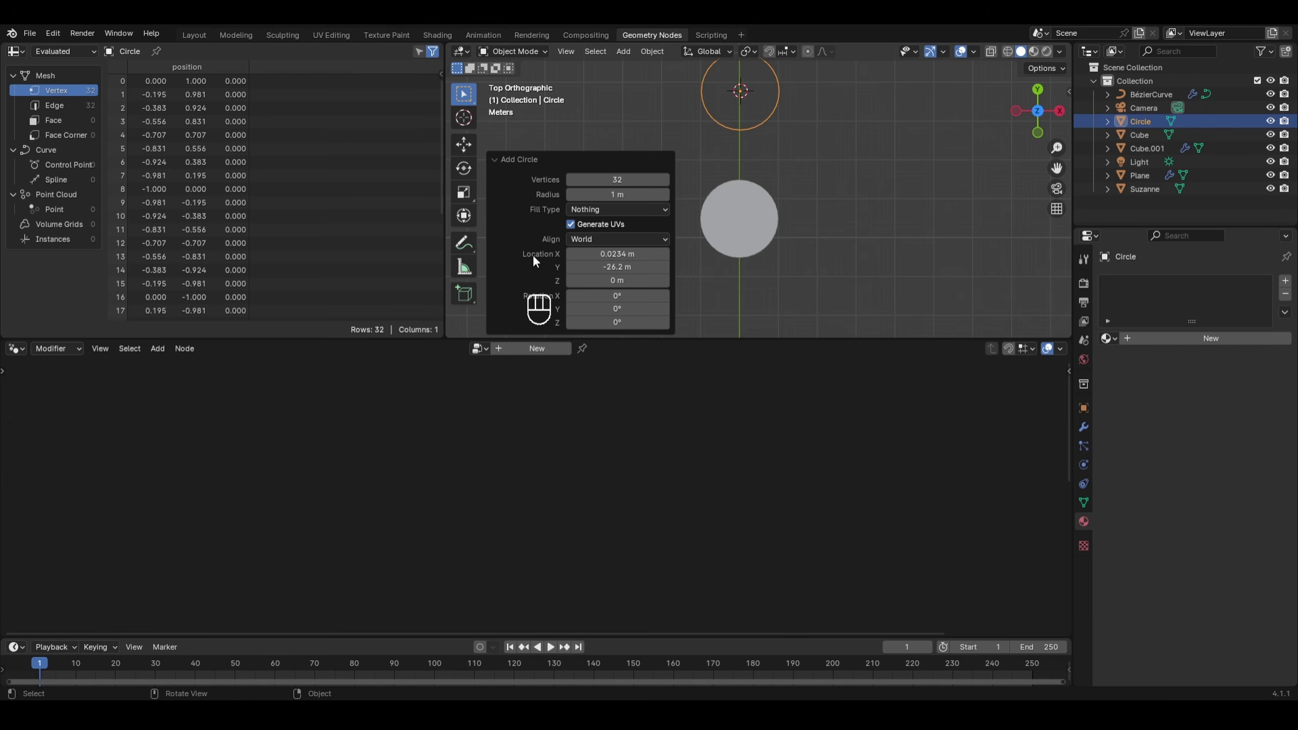
click(580, 209)
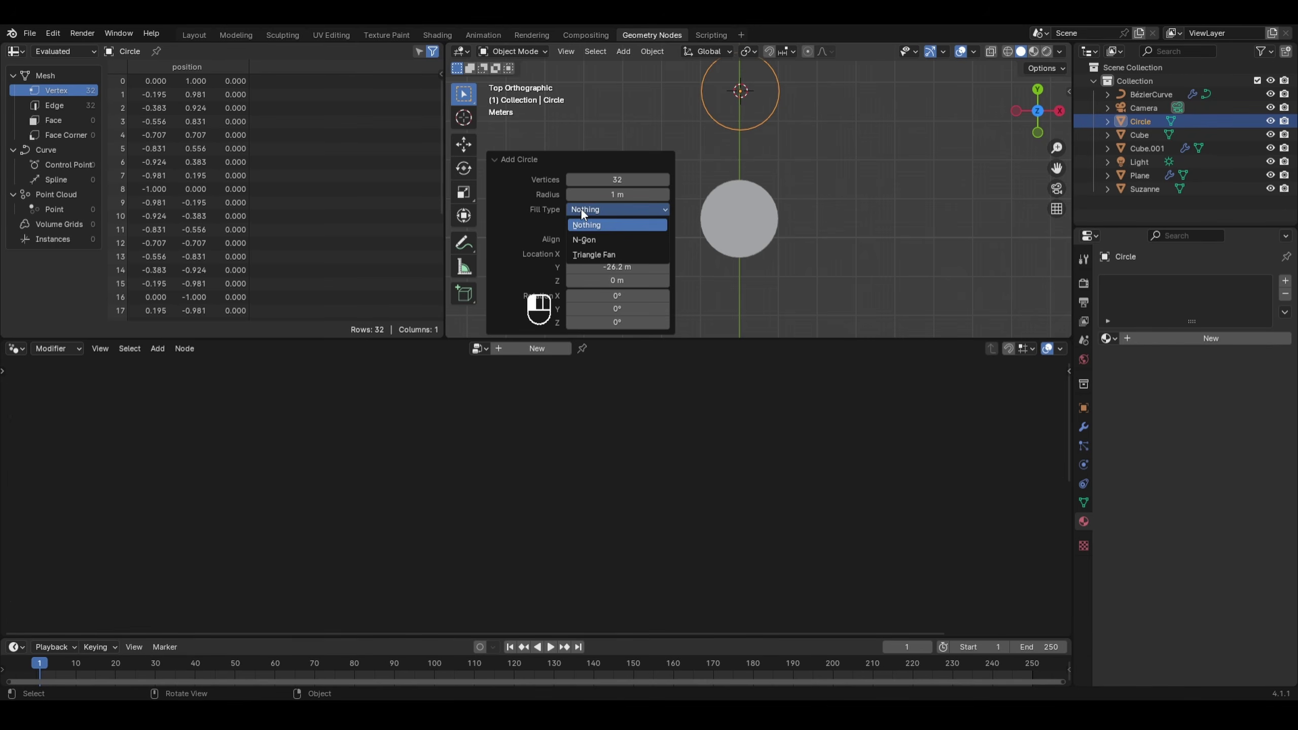
click(584, 239)
Inspect the N-Gon circle in Edit Mode, return to Object Mode and delete the circle
key(Tab)
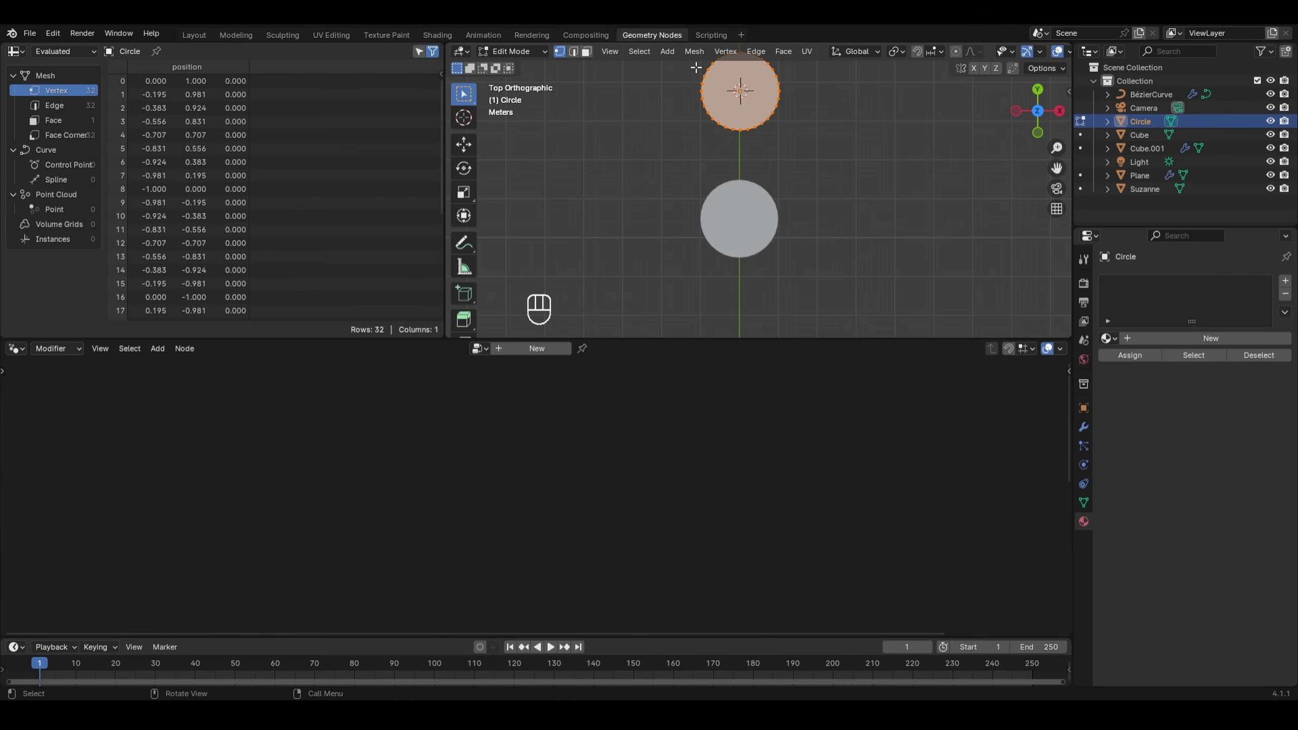
shift+middle_drag(744, 74, 743, 100)
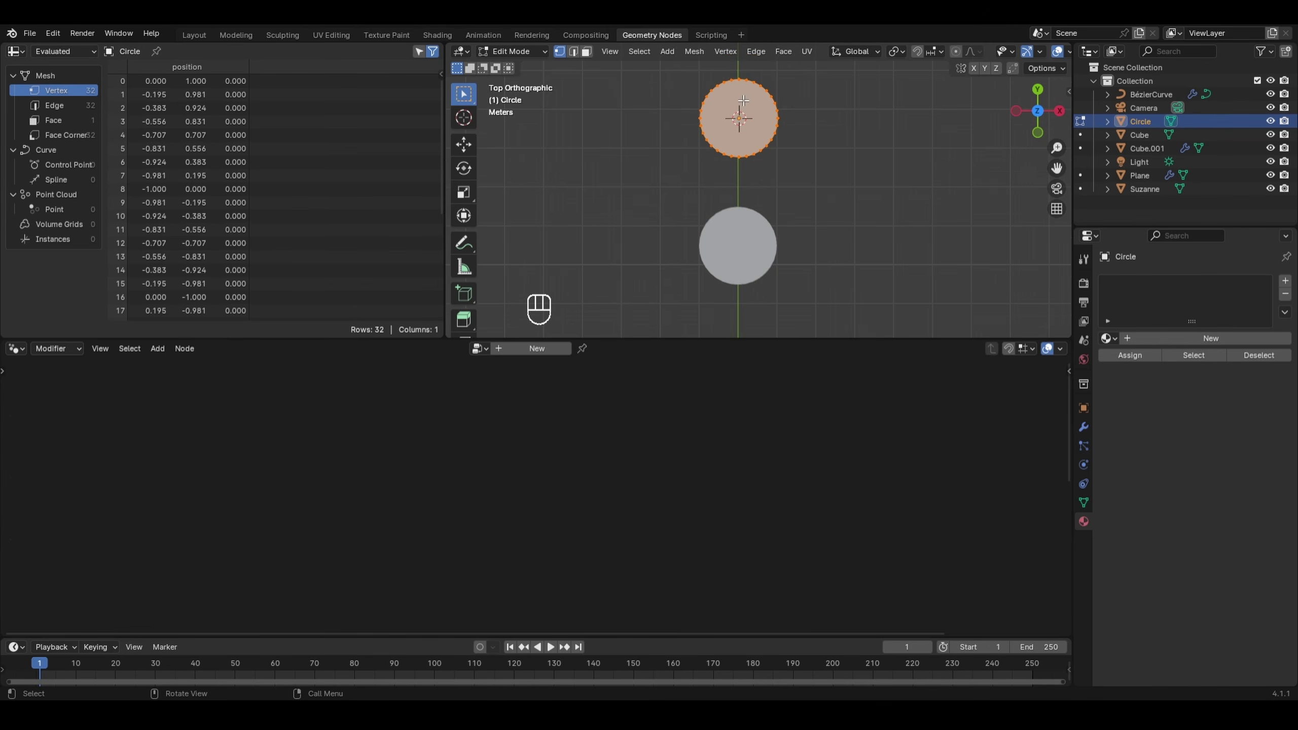
key(Tab)
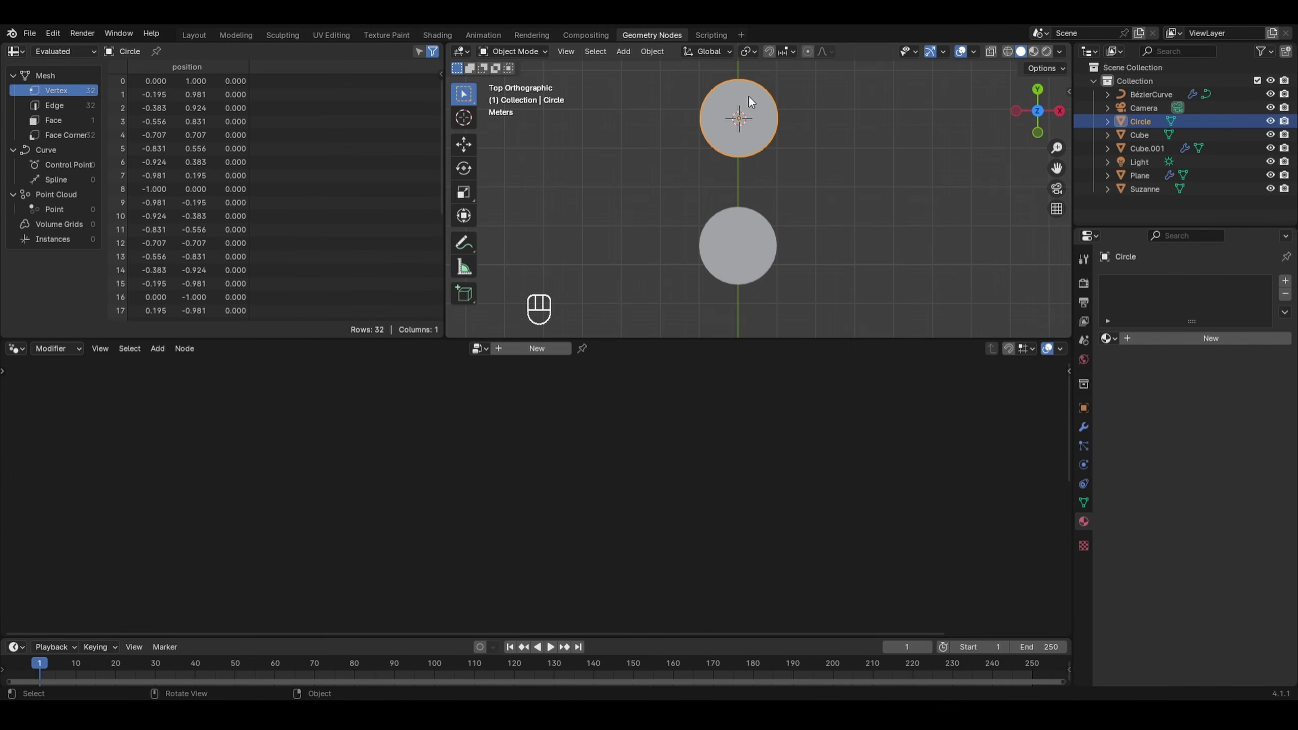
key(x)
click(751, 97)
Add a new mesh circle at the 3D cursor with its Fill Type set to Triangle Fan
key(shift+a)
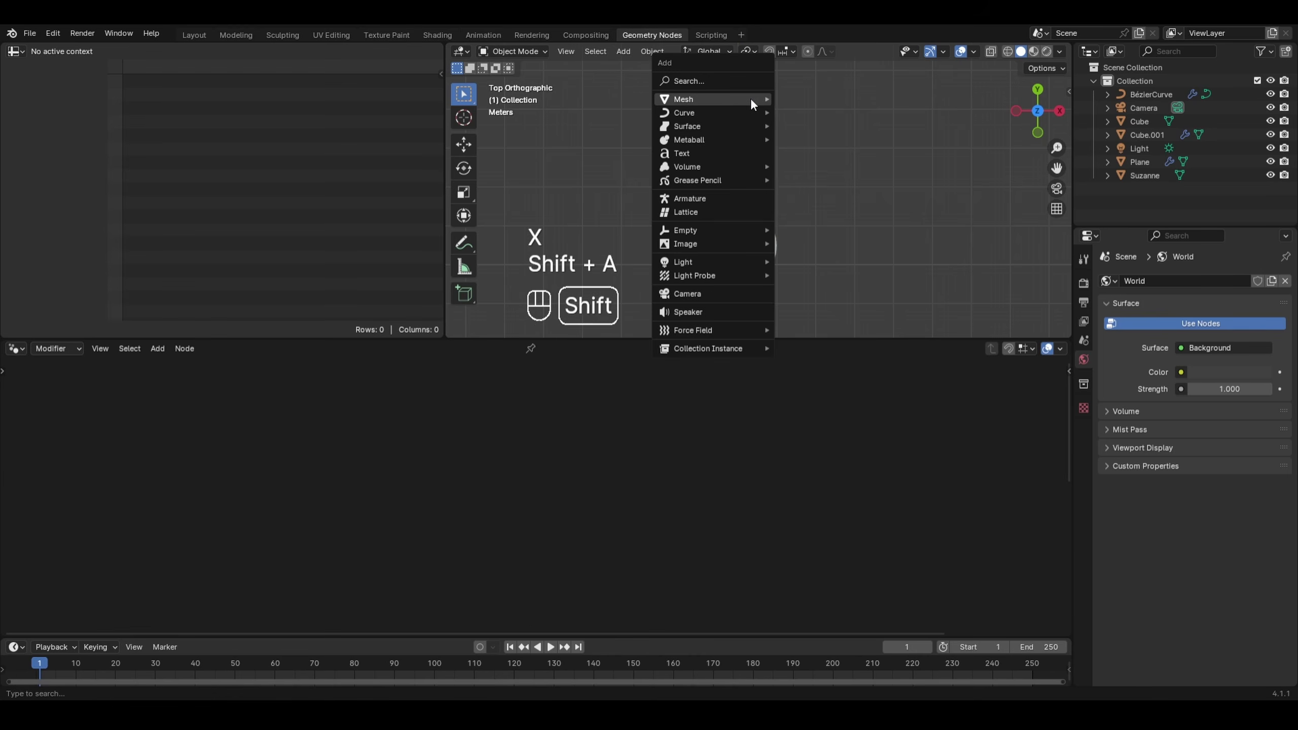
mouse_move(750, 97)
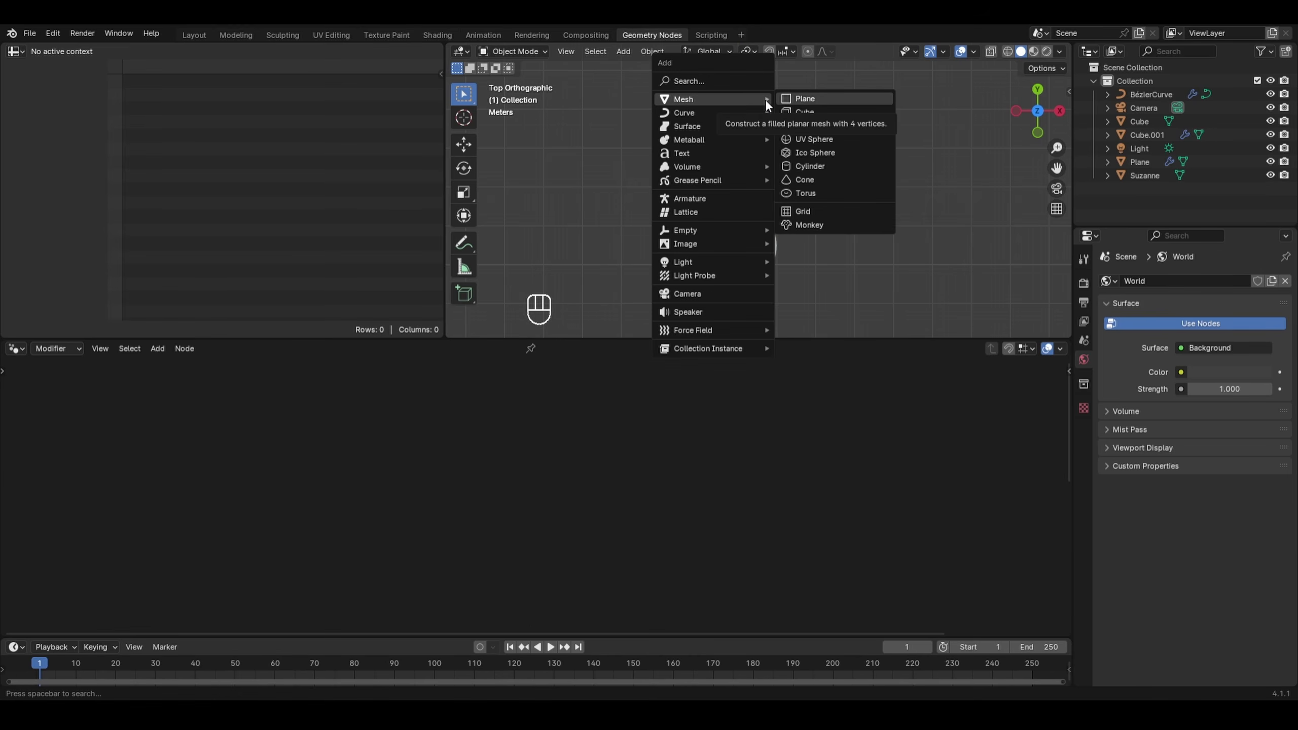
click(798, 126)
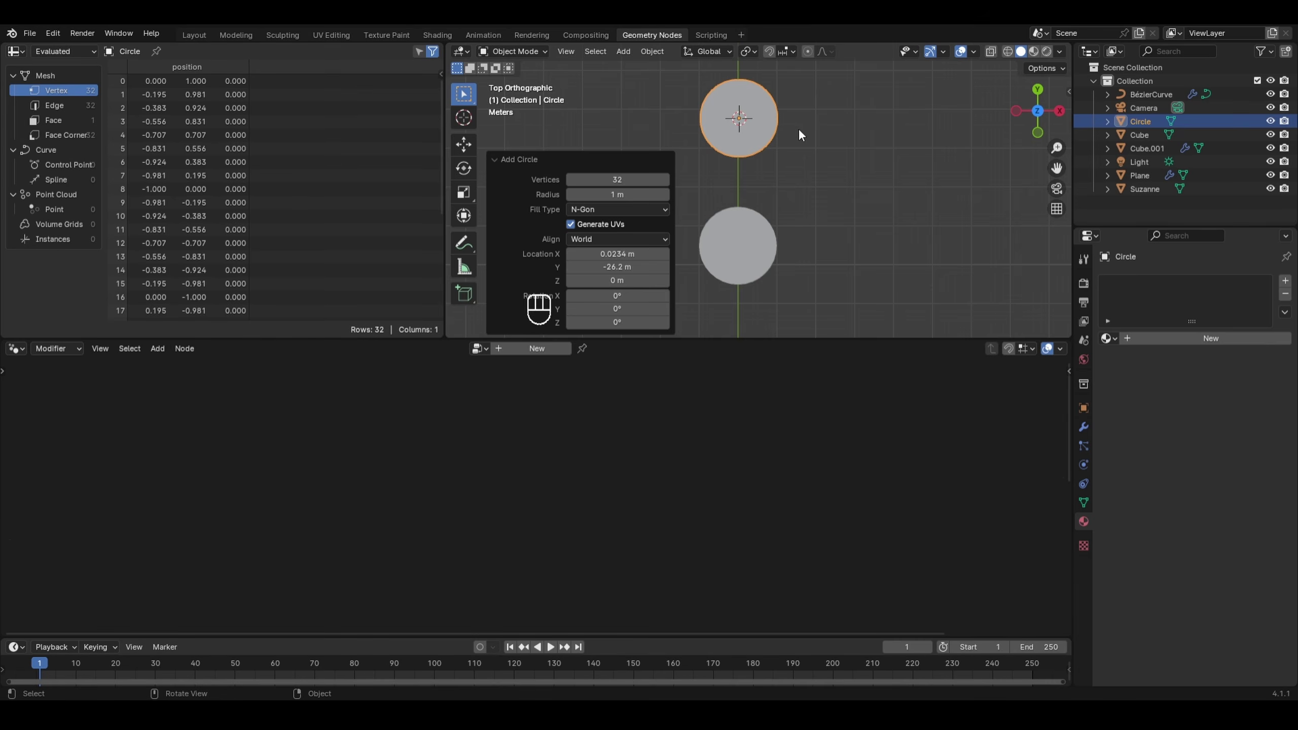
click(636, 212)
click(624, 253)
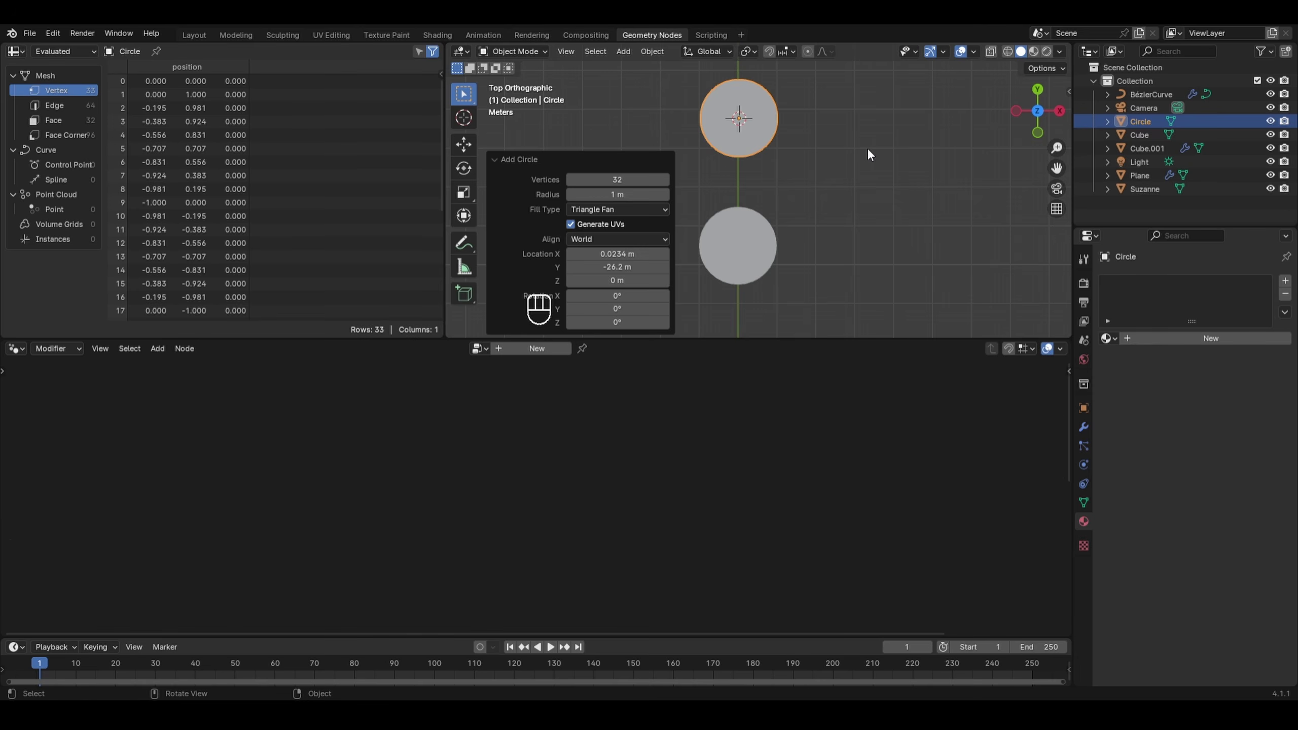
Inspect the Triangle Fan circle's topology up close in Edit Mode and return to Object Mode
key(Tab)
scroll(752, 75, up, 3)
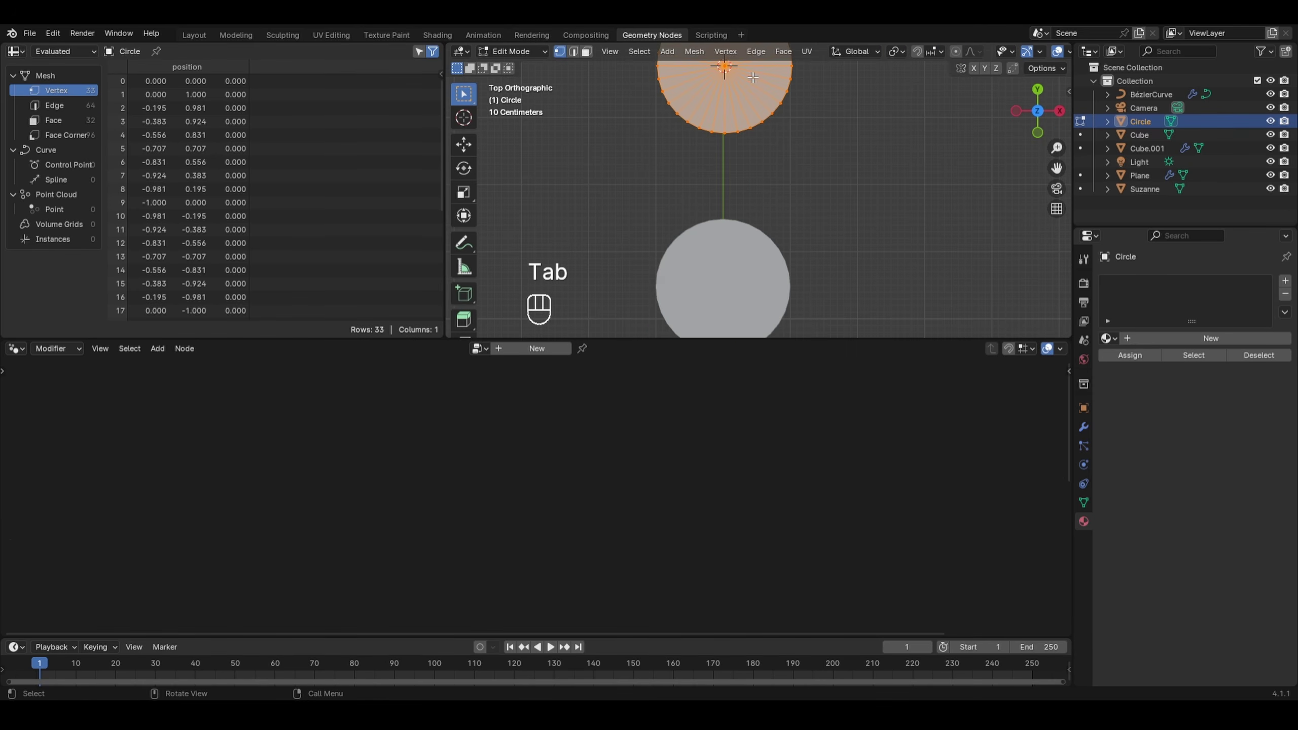
shift+middle_drag(752, 76, 739, 194)
scroll(713, 151, up, 2)
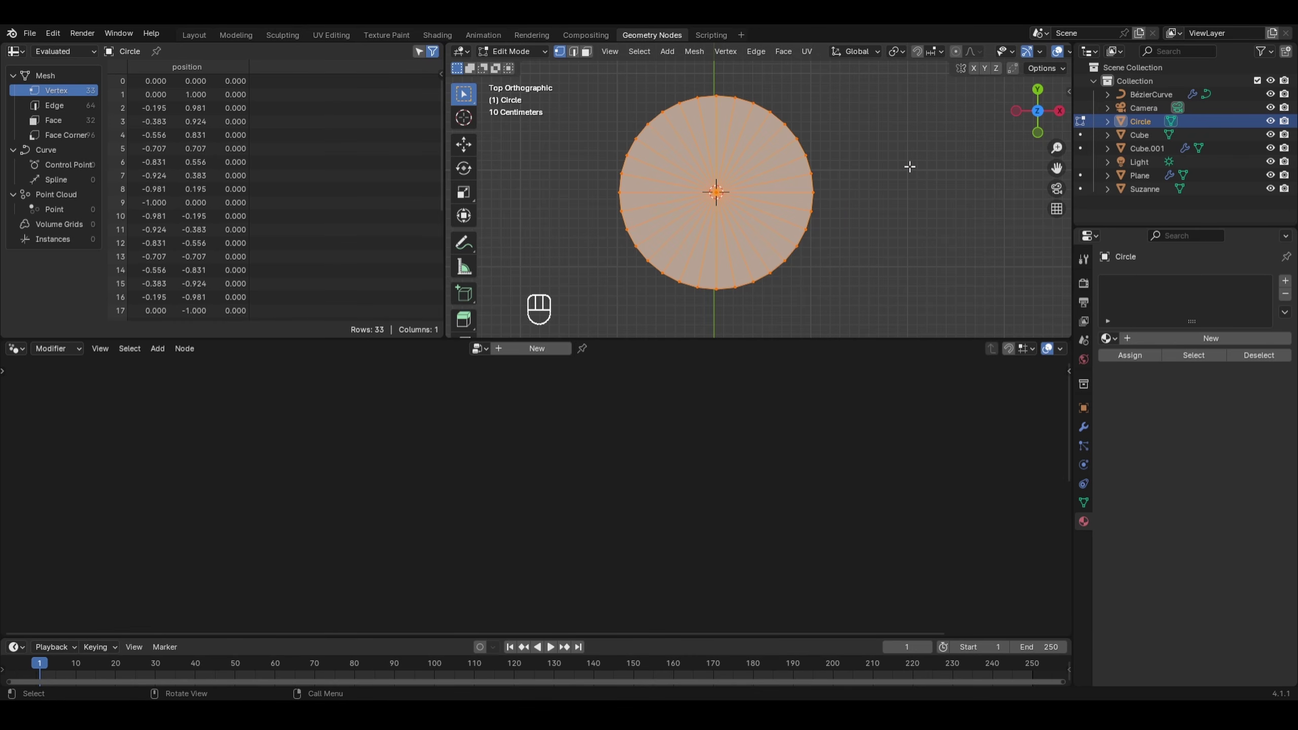
key(Tab)
scroll(849, 161, down, 6)
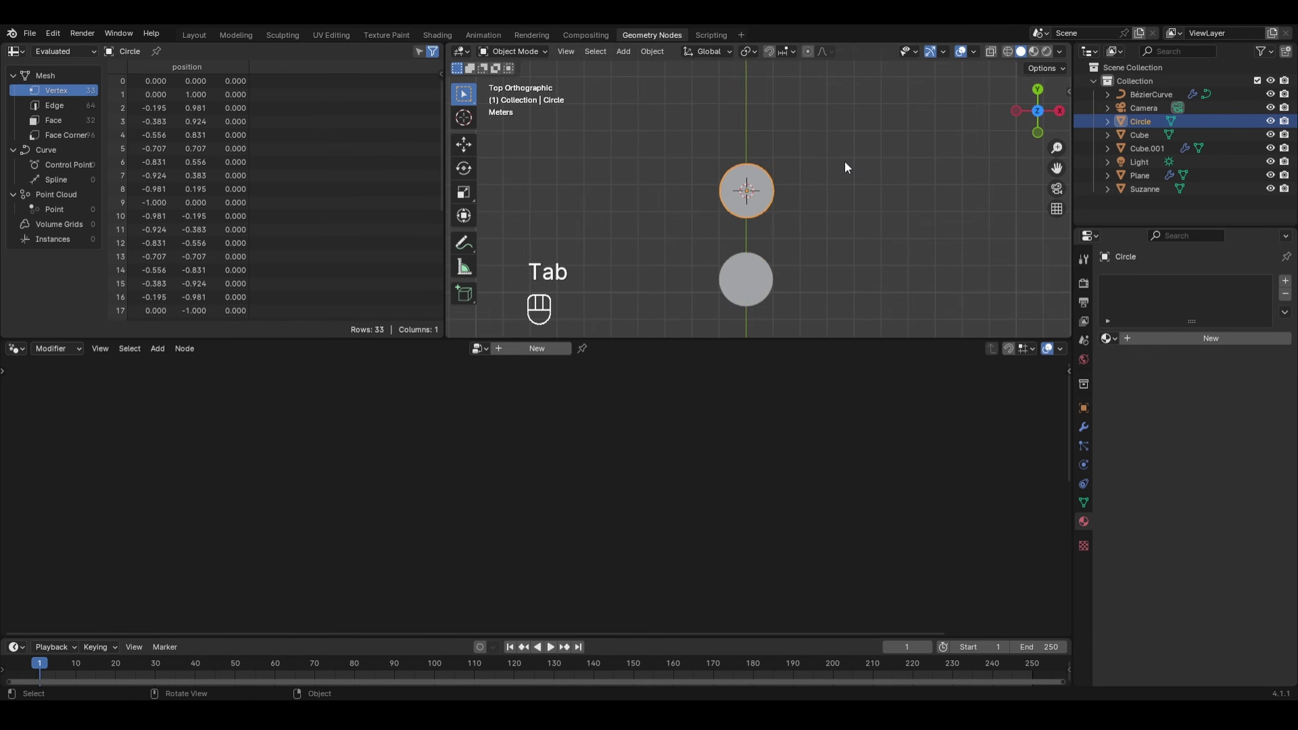
Select the node-generated circle, keep its Fill Type as Triangles and set the Mesh Circle node's Vertices to 18
click(750, 276)
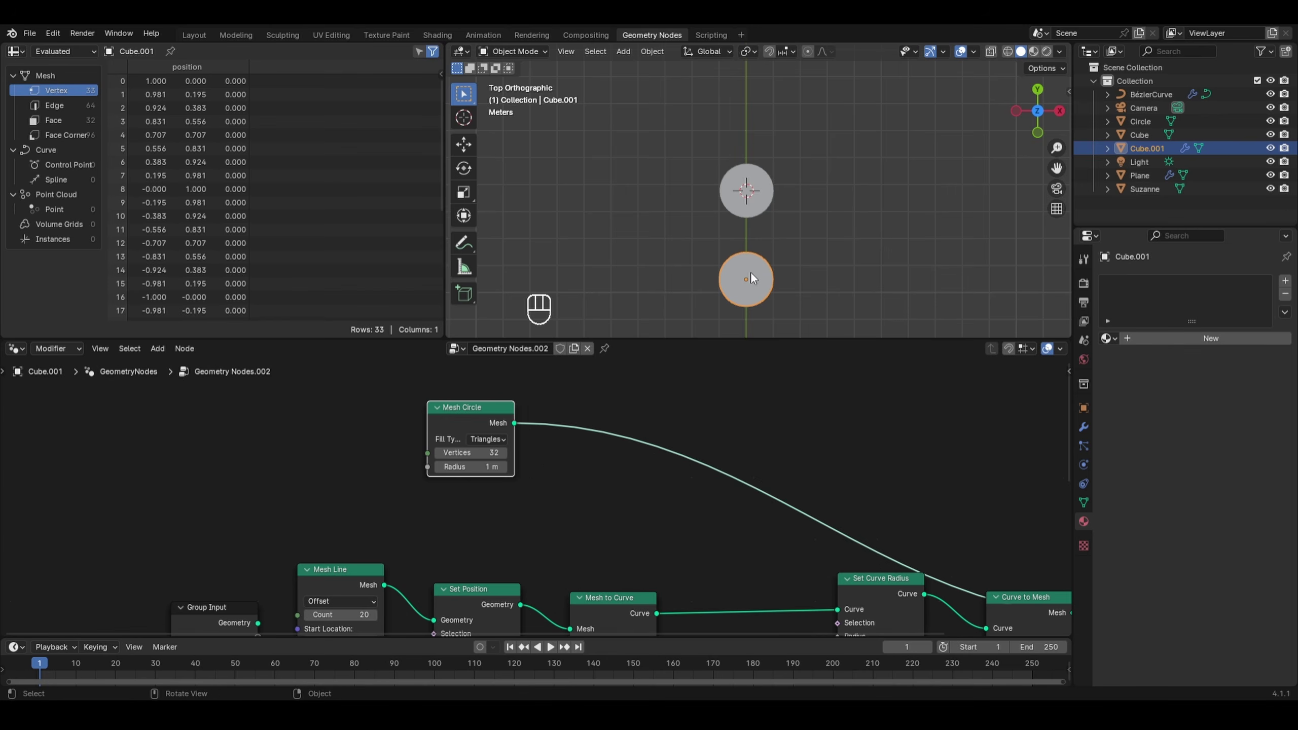
click(483, 441)
click(496, 481)
mouse_move(478, 452)
mouse_down()
mouse_move(440, 452)
mouse_move(477, 466)
mouse_up()
key(ctrl+z)
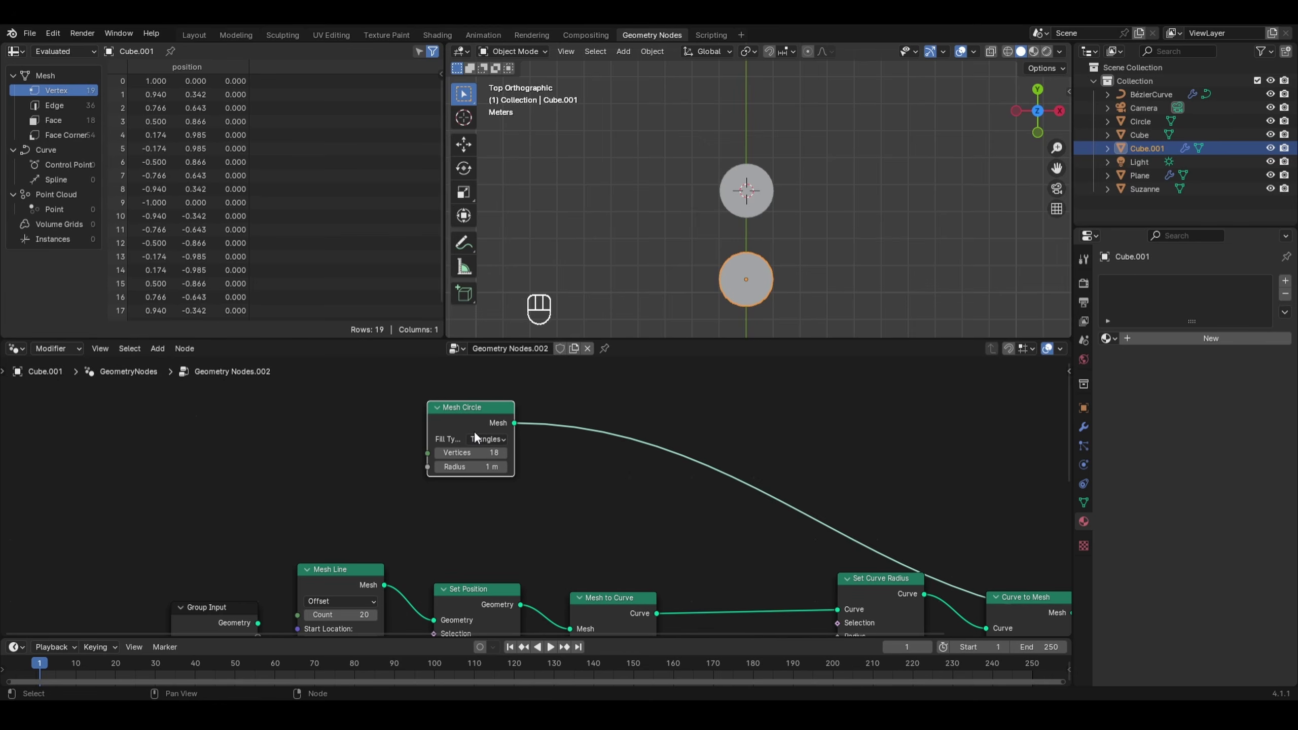
Delete the separate Triangle Fan circle object, keeping the node-generated circle
middle_drag(600, 330, 559, 200)
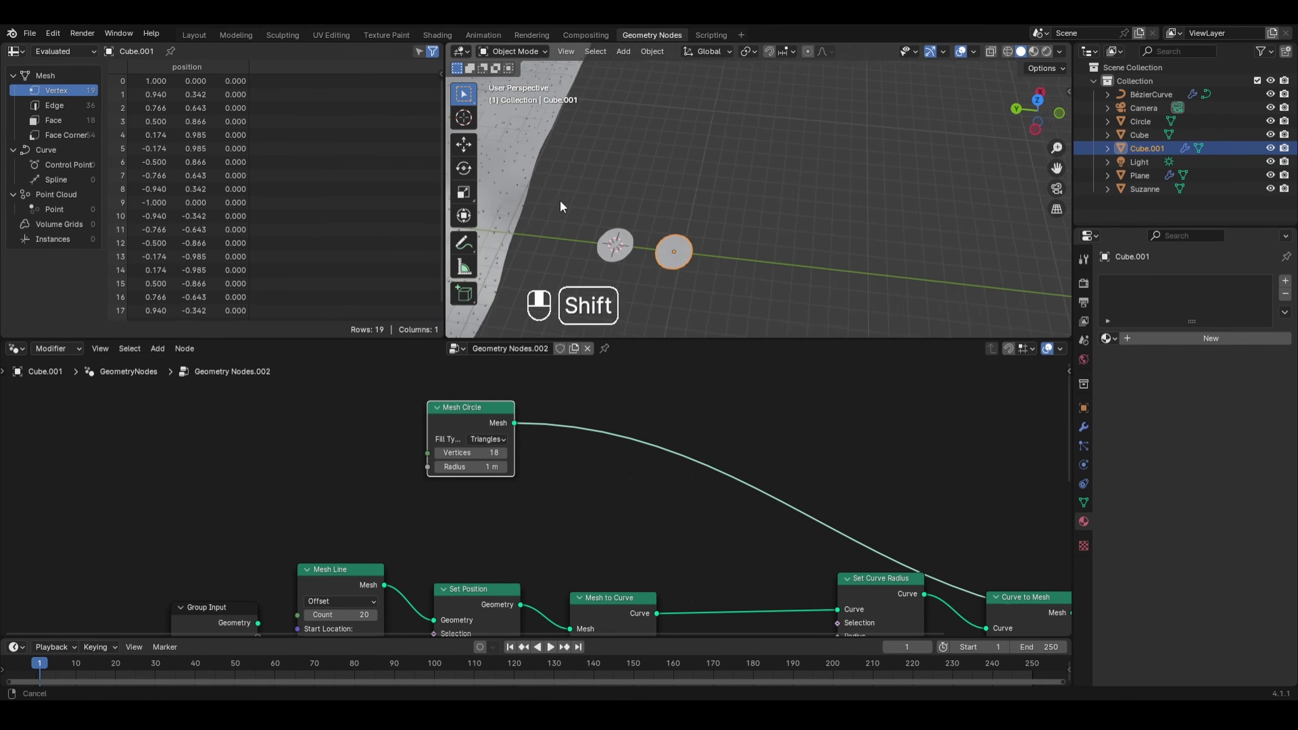
scroll(659, 272, up, 2)
shift+middle_drag(659, 272, 733, 139)
click(664, 228)
key(x)
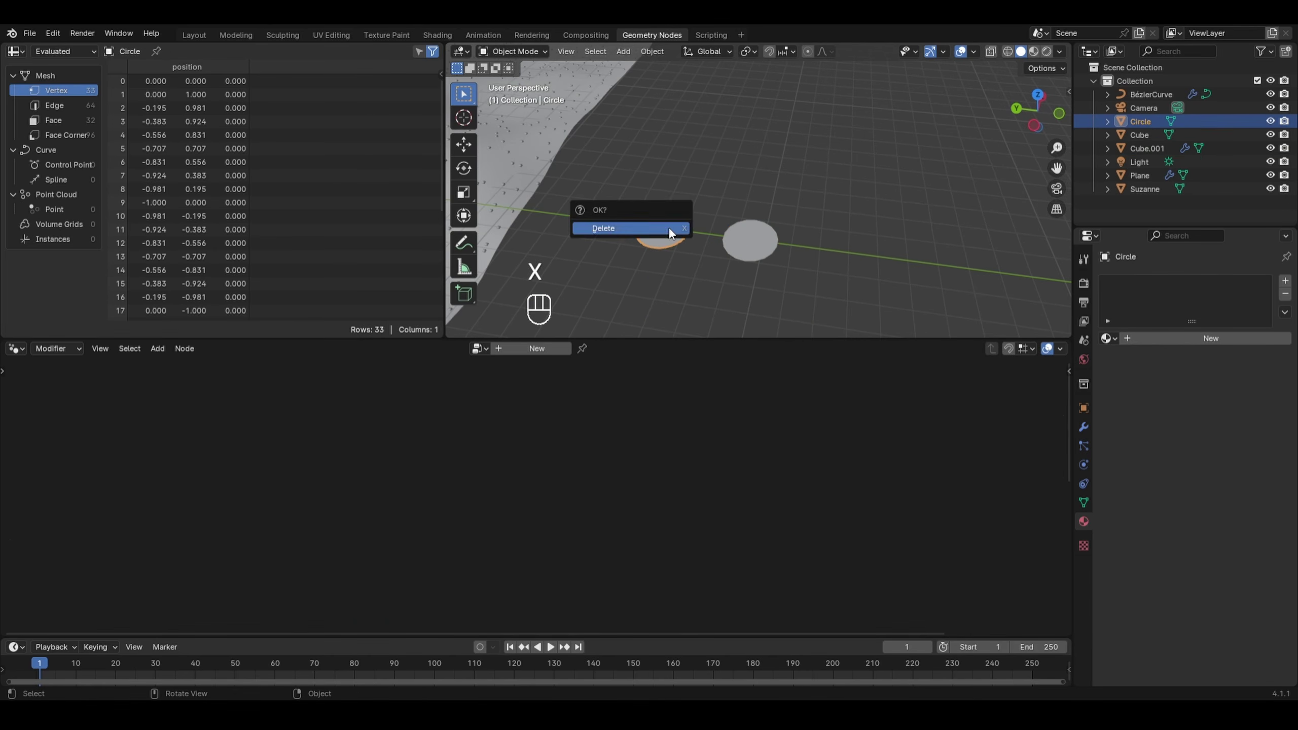
click(668, 227)
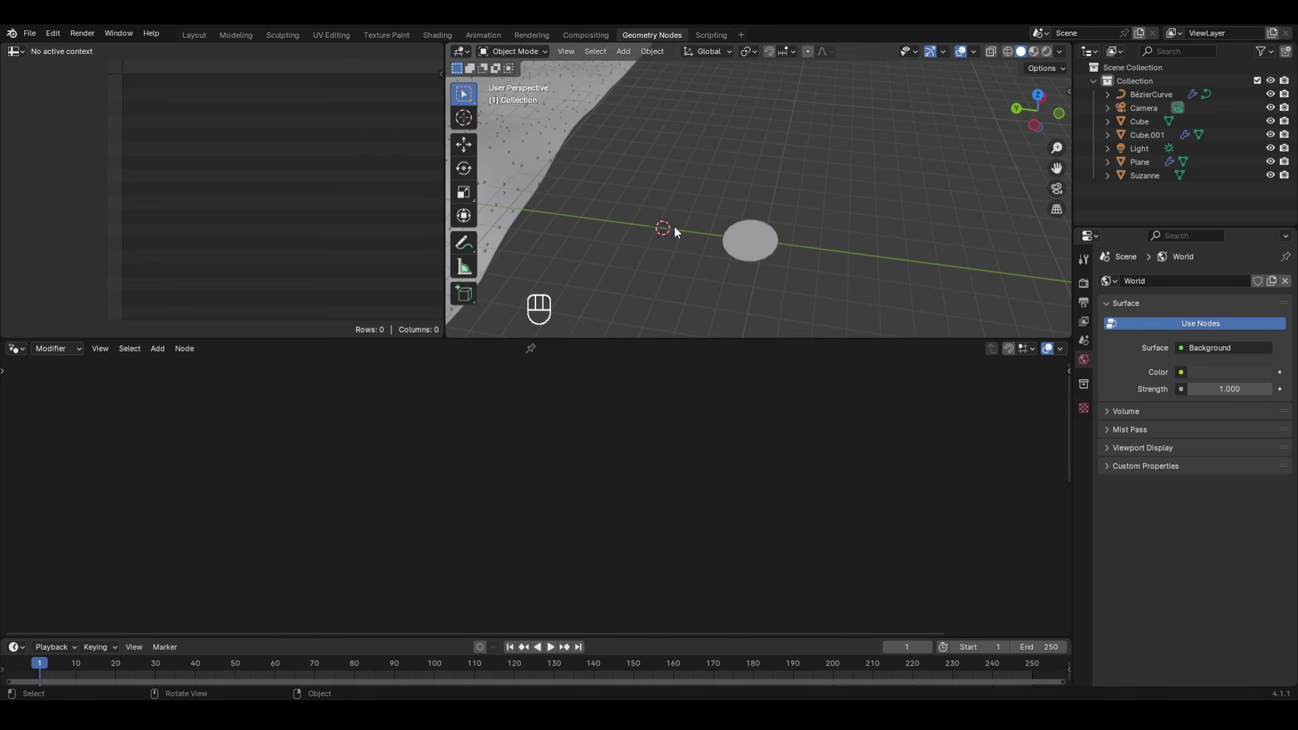
Reset the 3D cursor to the world origin and frame the selected node-generated circle in the viewport
key(shift+c)
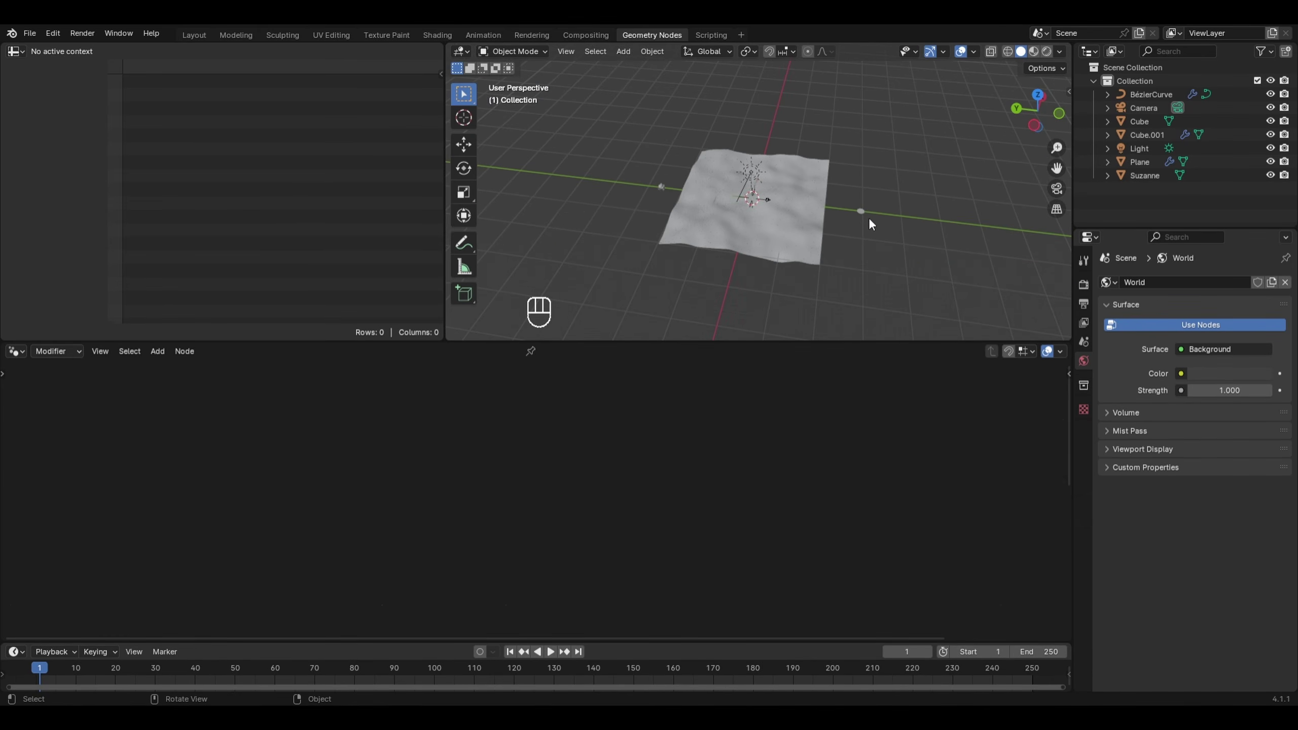
scroll(865, 219, up, 4)
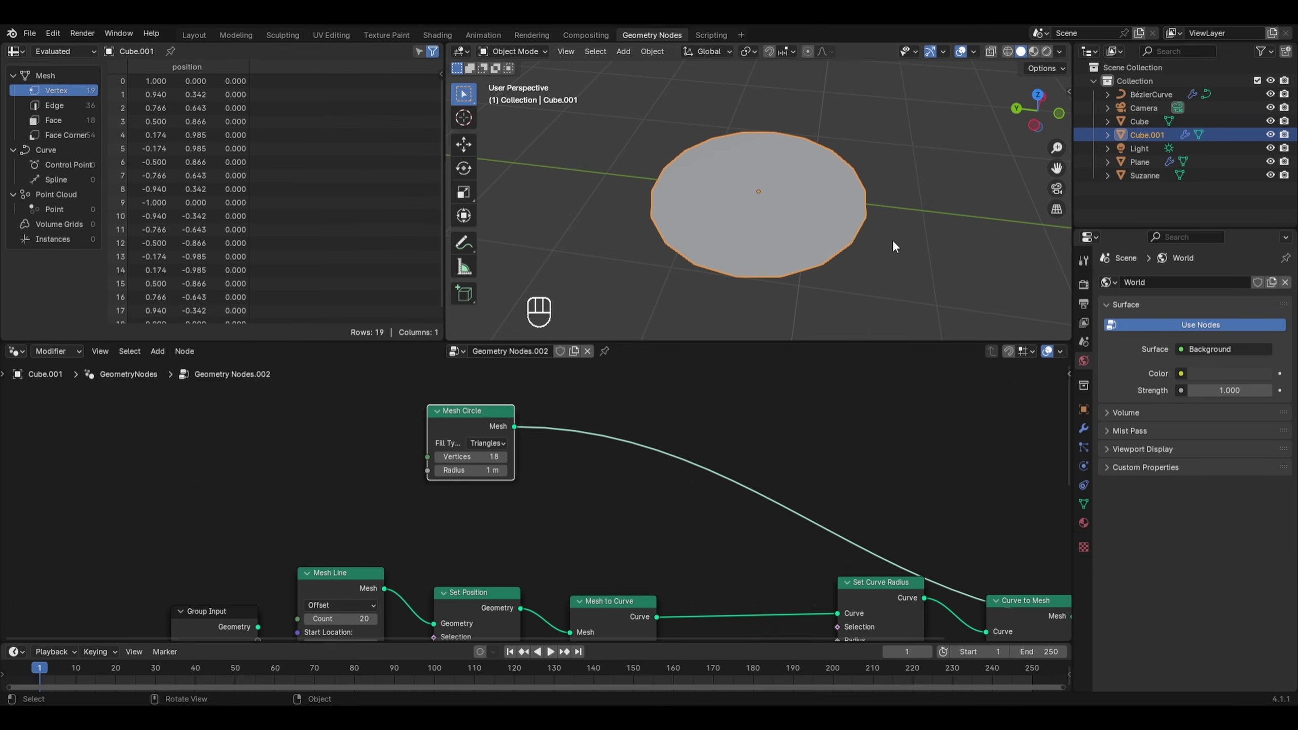
key(KP_Decimal)
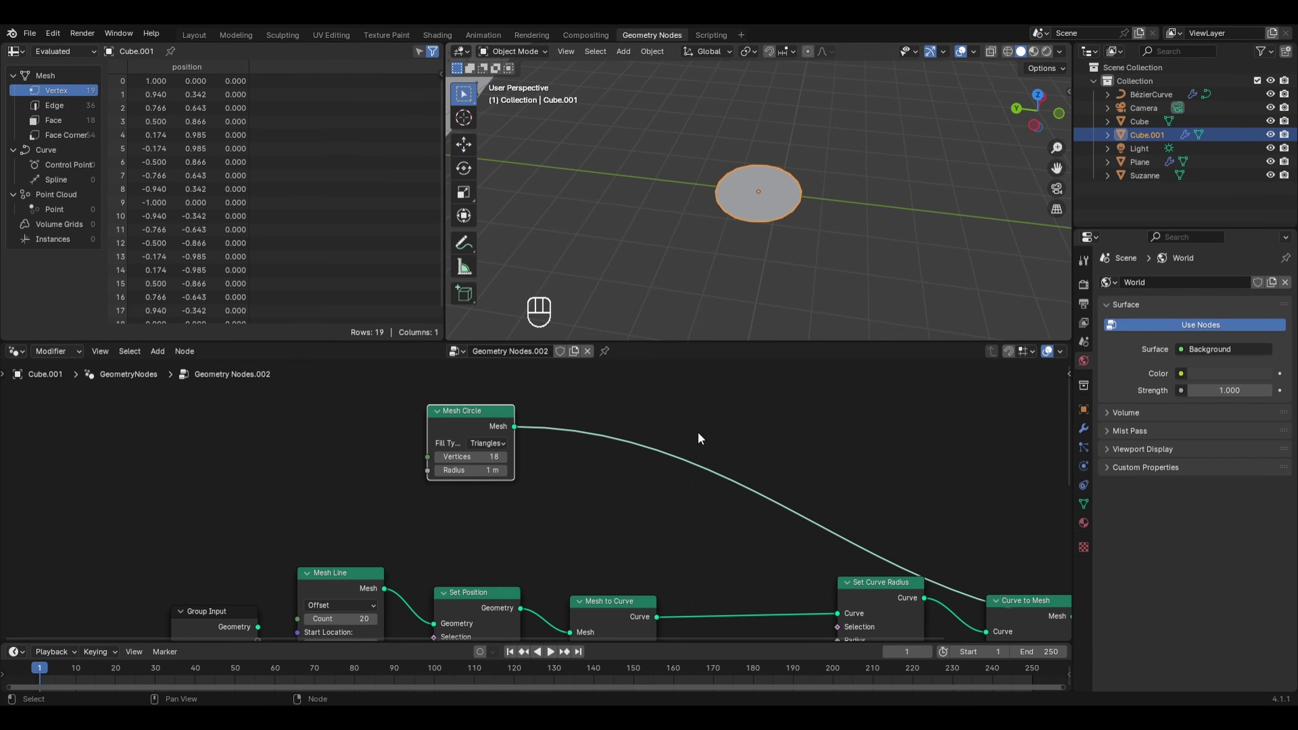
Insert an Instance on Points node after the Mesh Circle node, with the circle's mesh feeding its Points input
key(shift+a)
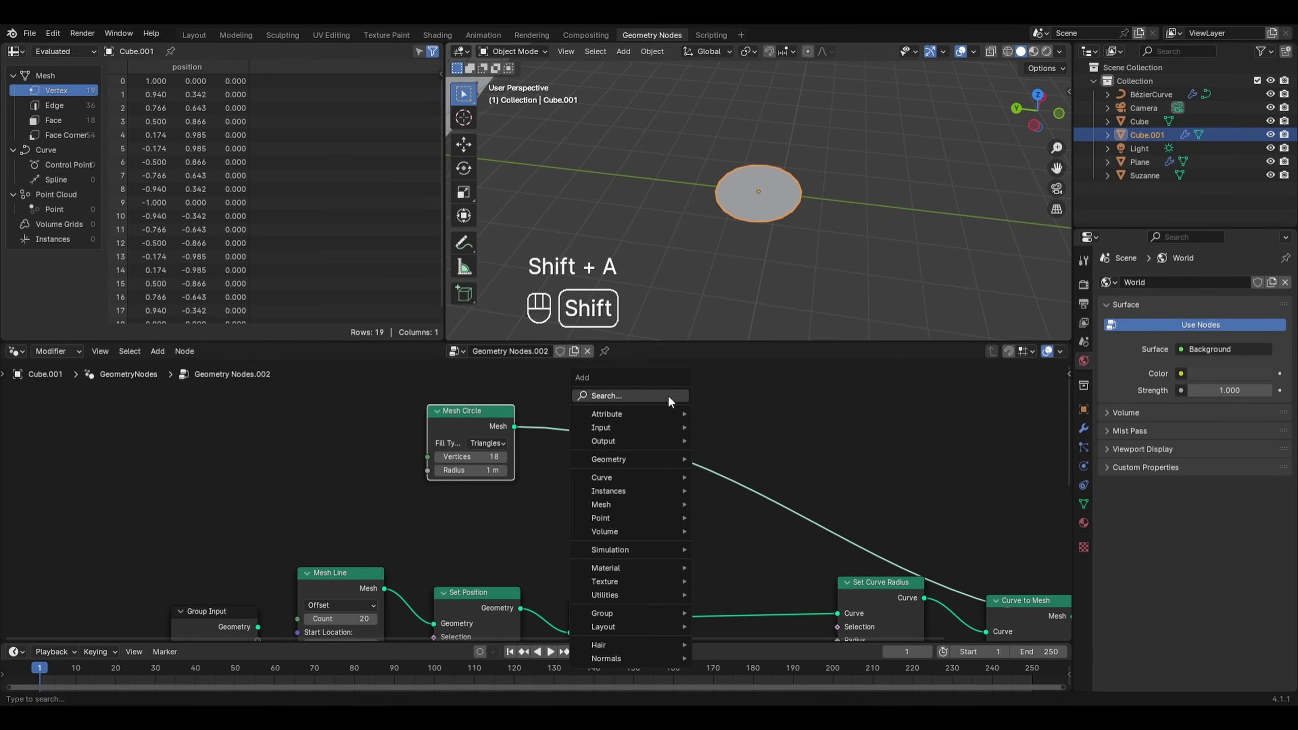
mouse_move(652, 491)
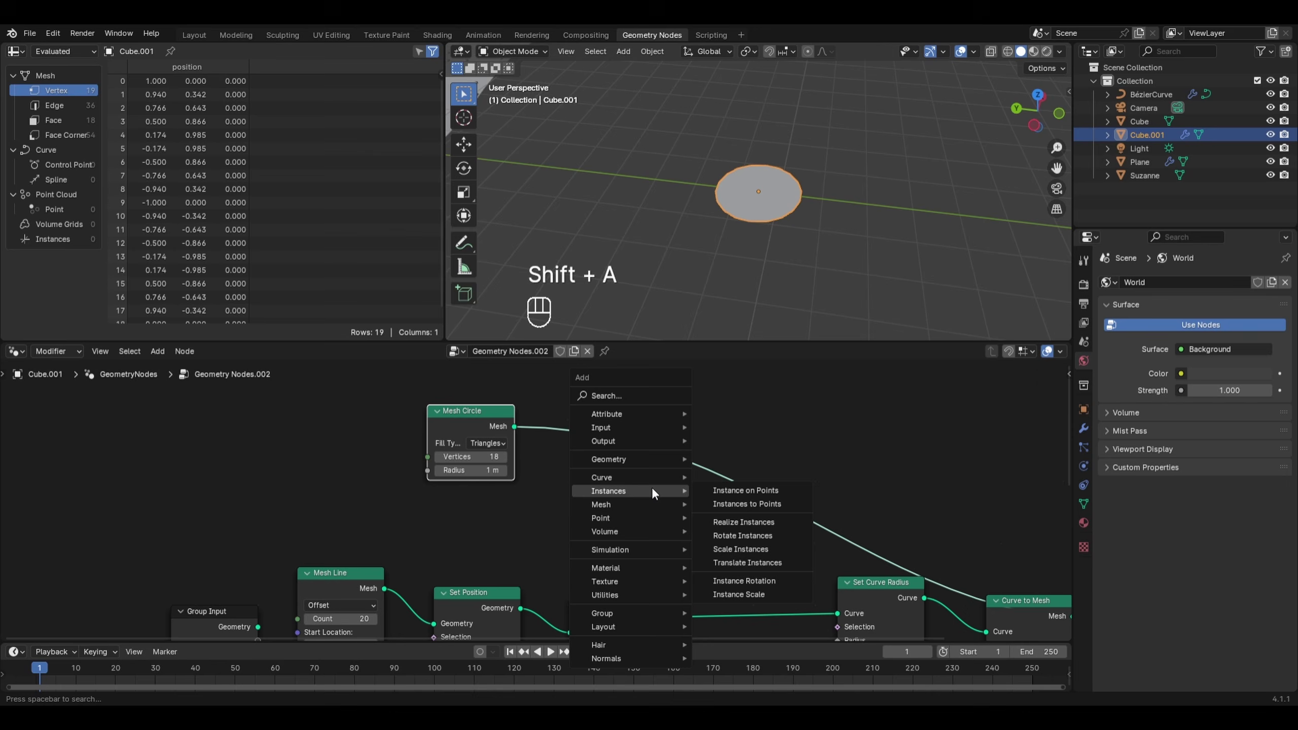
click(724, 490)
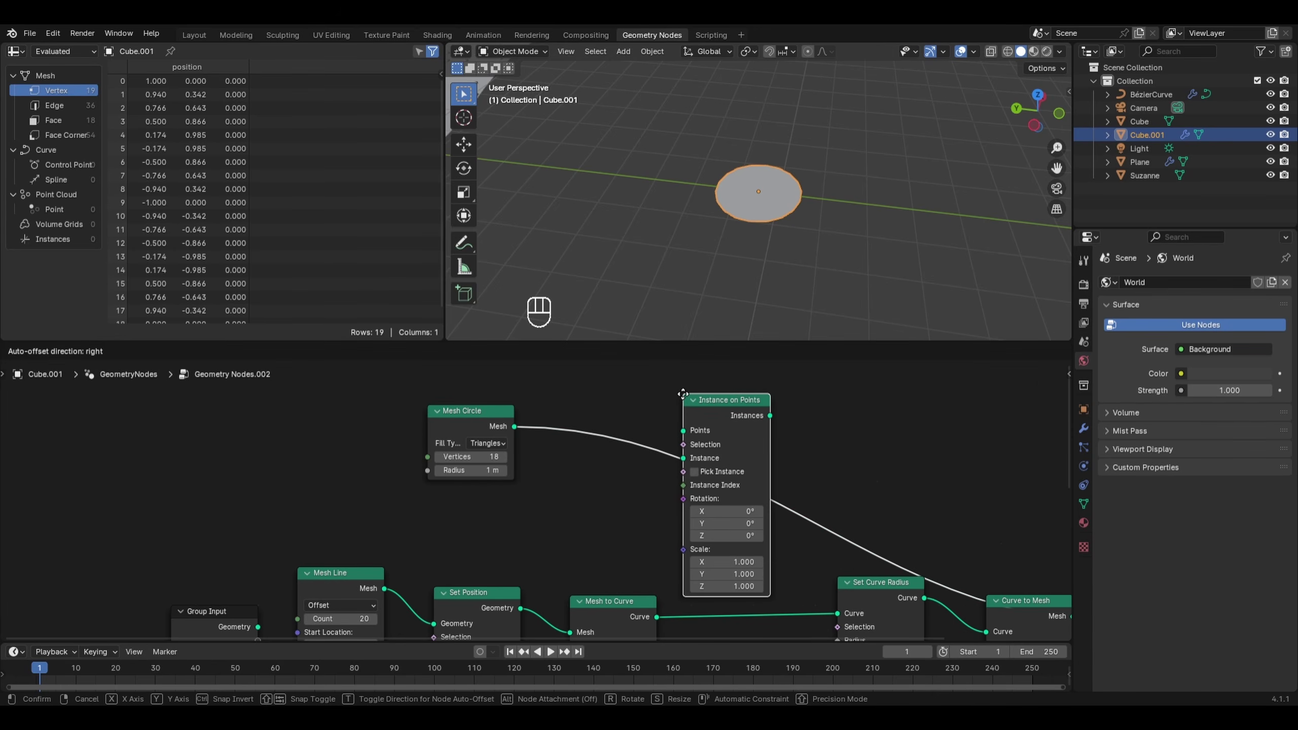
click(683, 393)
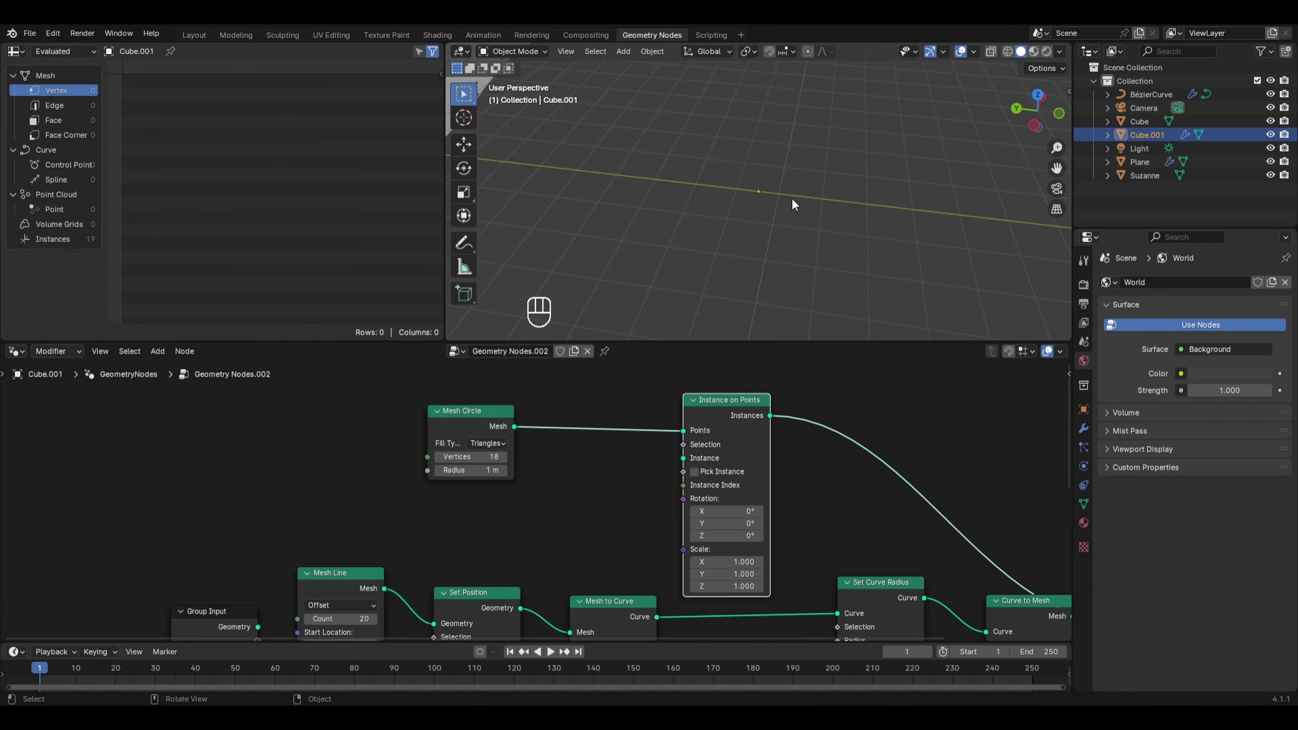
Connect the Curve to Mesh node's Mesh output to the Instance input of Instance on Points and view the instanced blades
scroll(874, 488, down, 3)
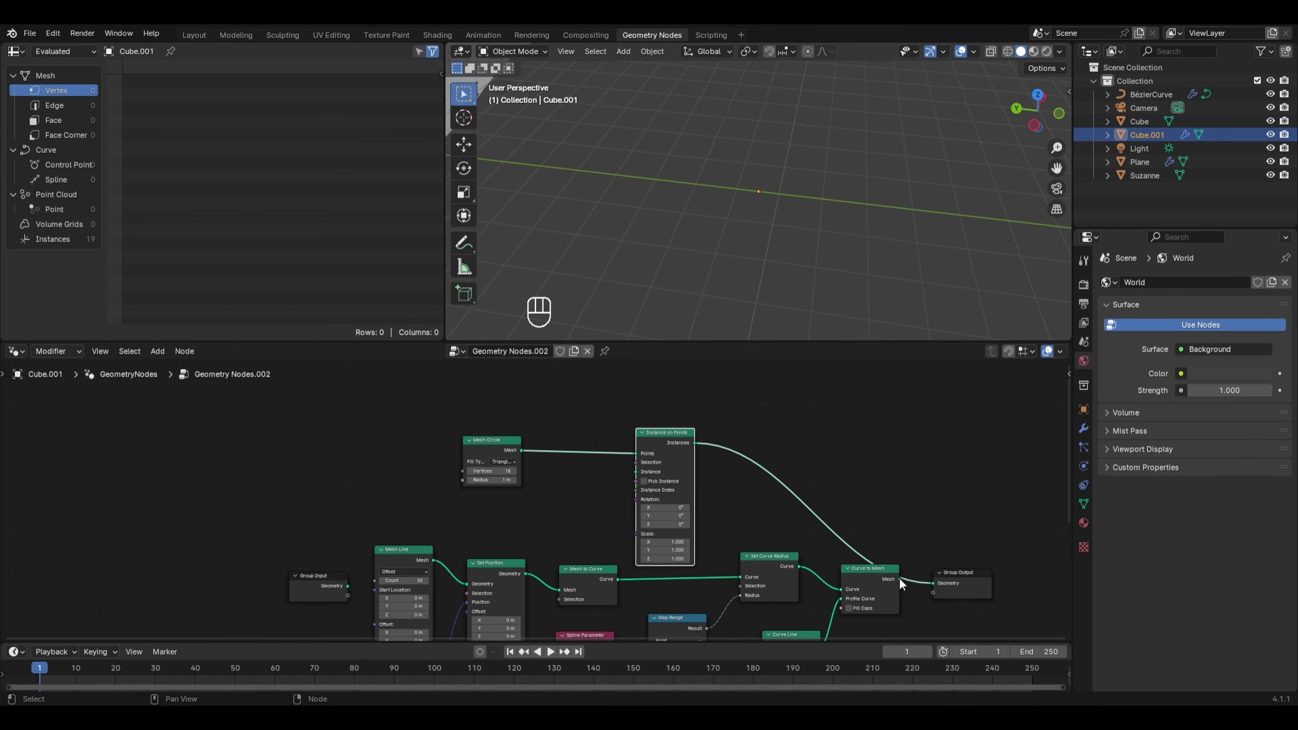
drag(900, 579, 635, 472)
shift+middle_drag(818, 143, 822, 181)
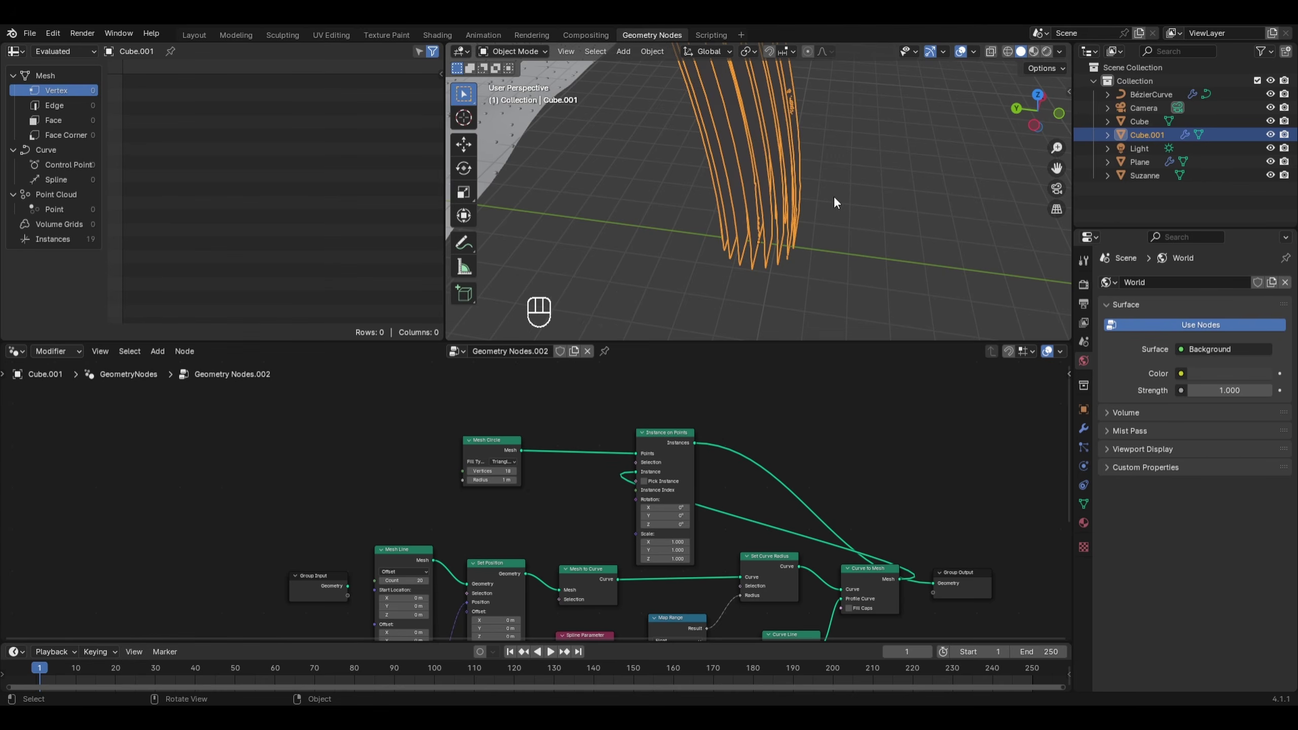
scroll(797, 203, down, 4)
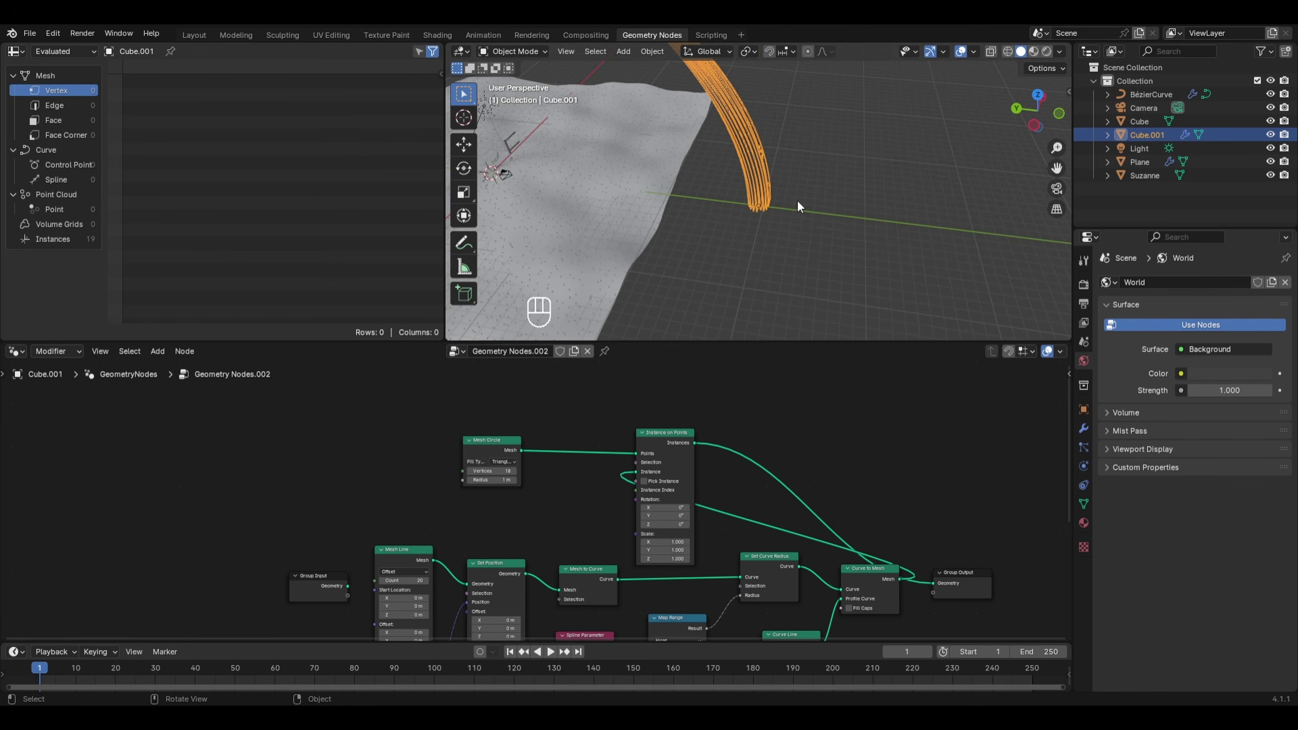
shift+middle_drag(797, 200, 762, 149)
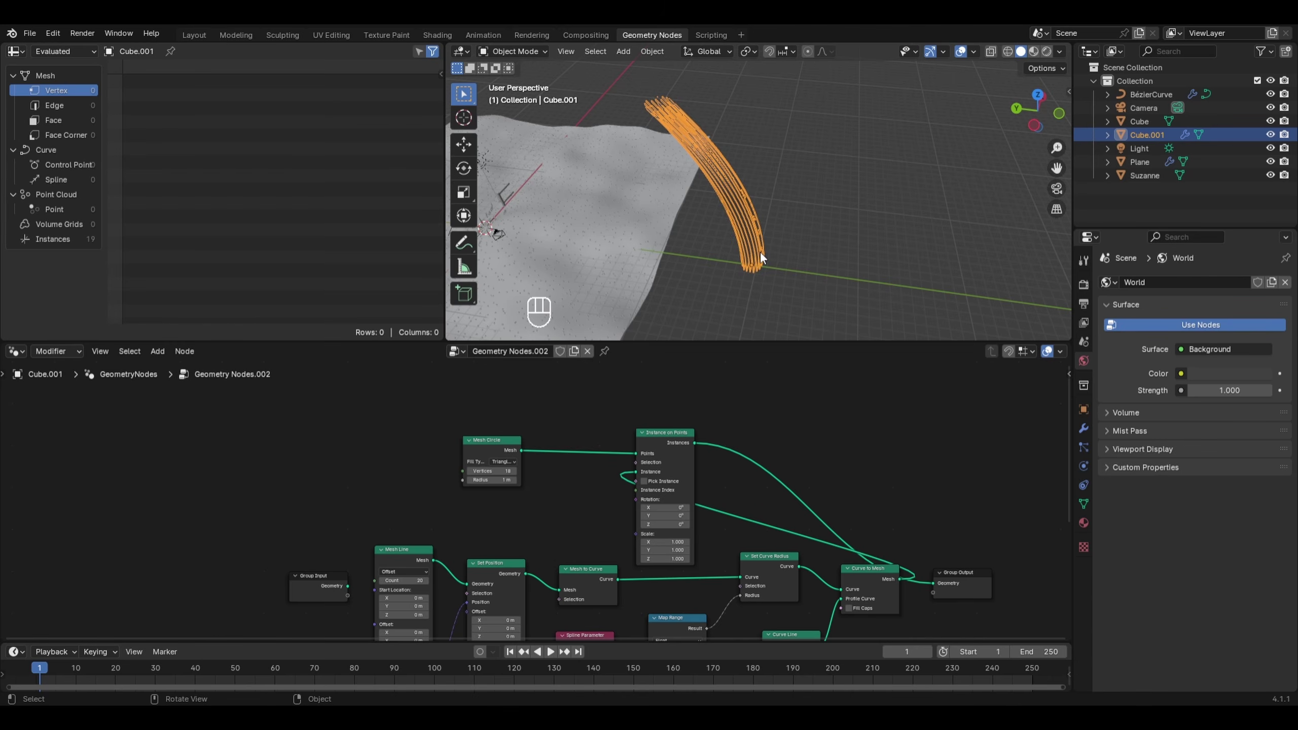
Add a Random Value node and connect its Value output to the Rotation input of Instance on Points
scroll(838, 516, down, 1)
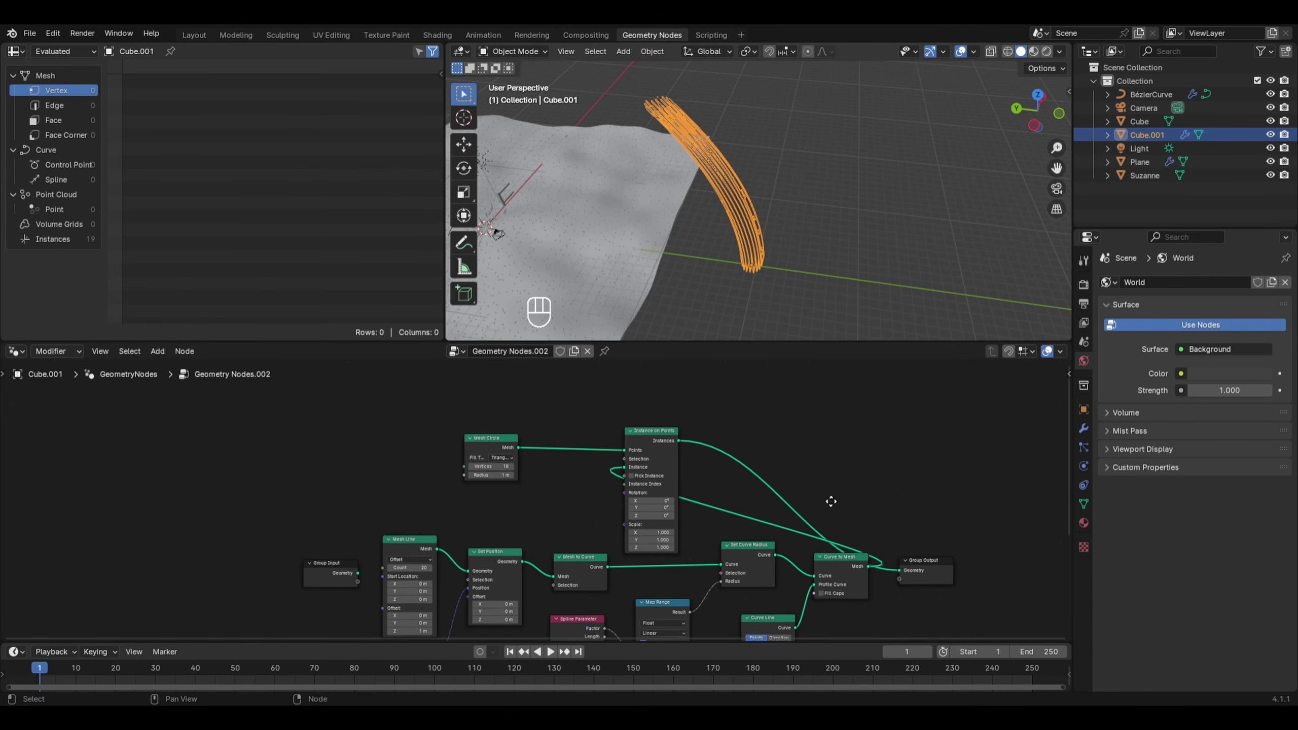
middle_drag(831, 499, 804, 379)
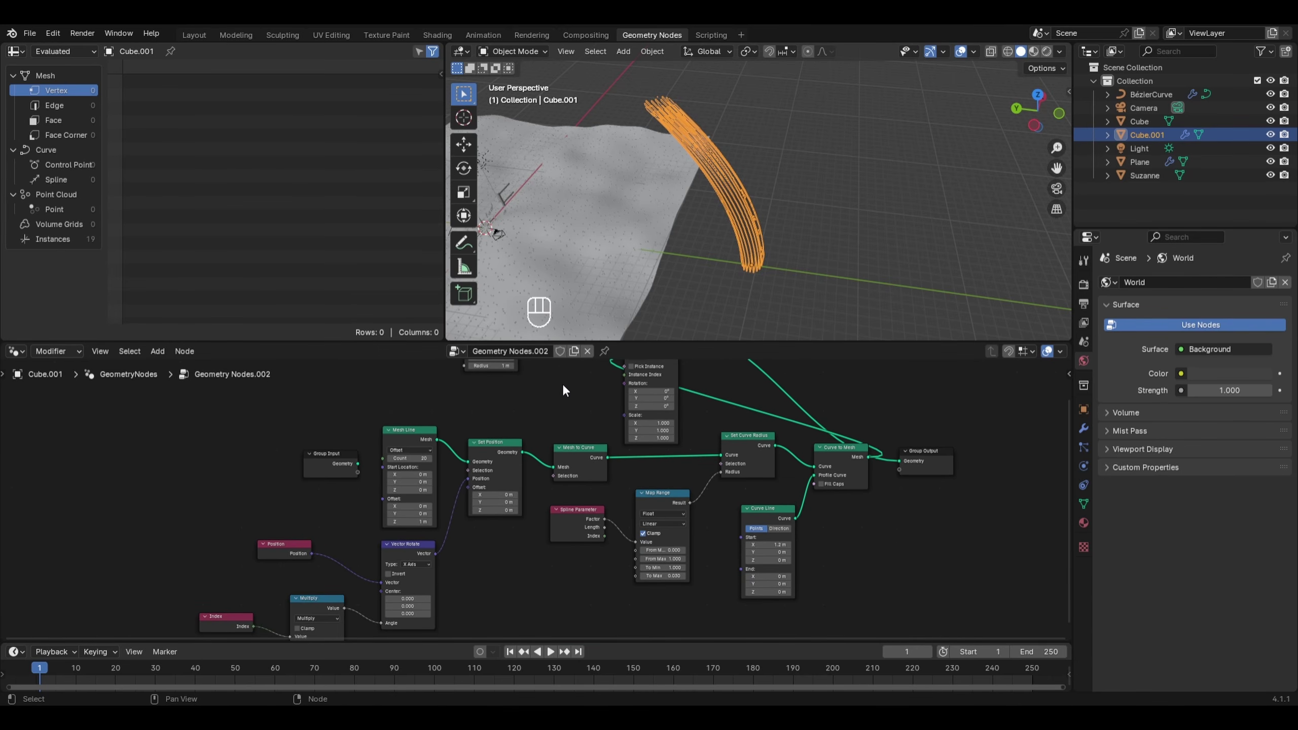
middle_drag(633, 389, 647, 438)
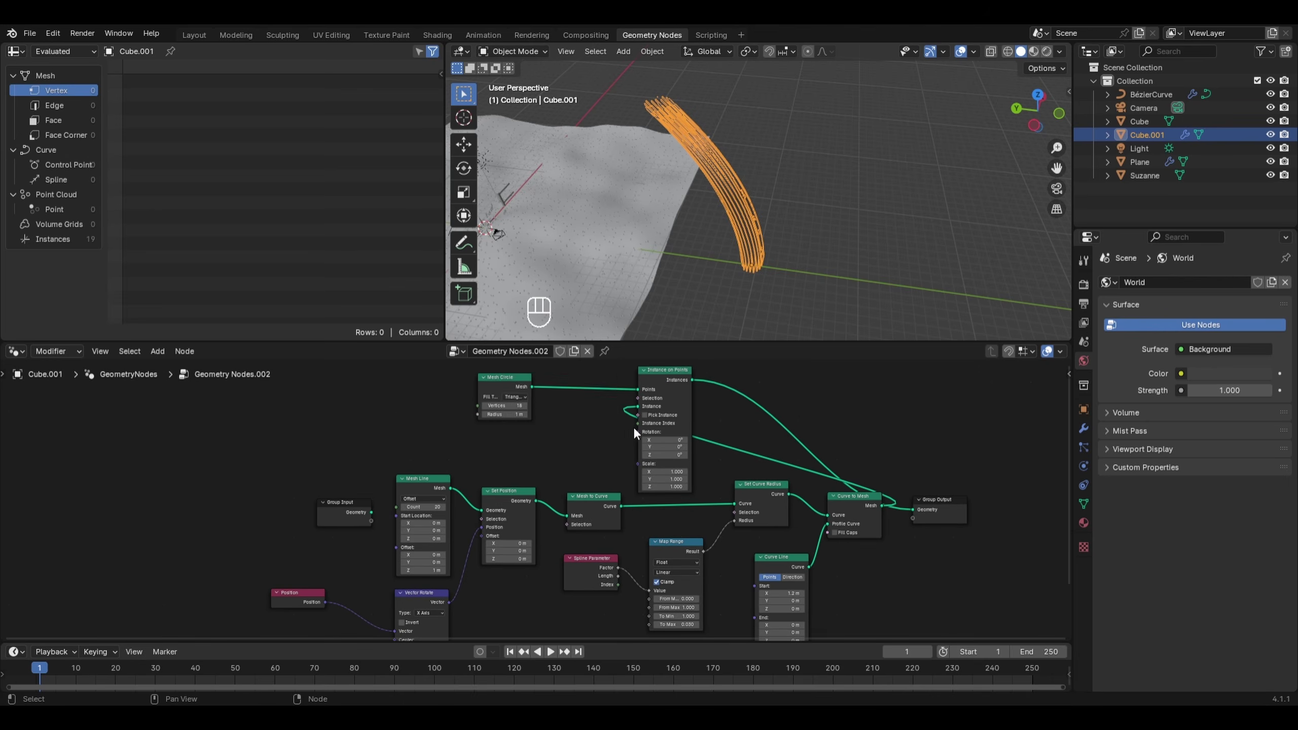
key(shift+a)
mouse_move(566, 519)
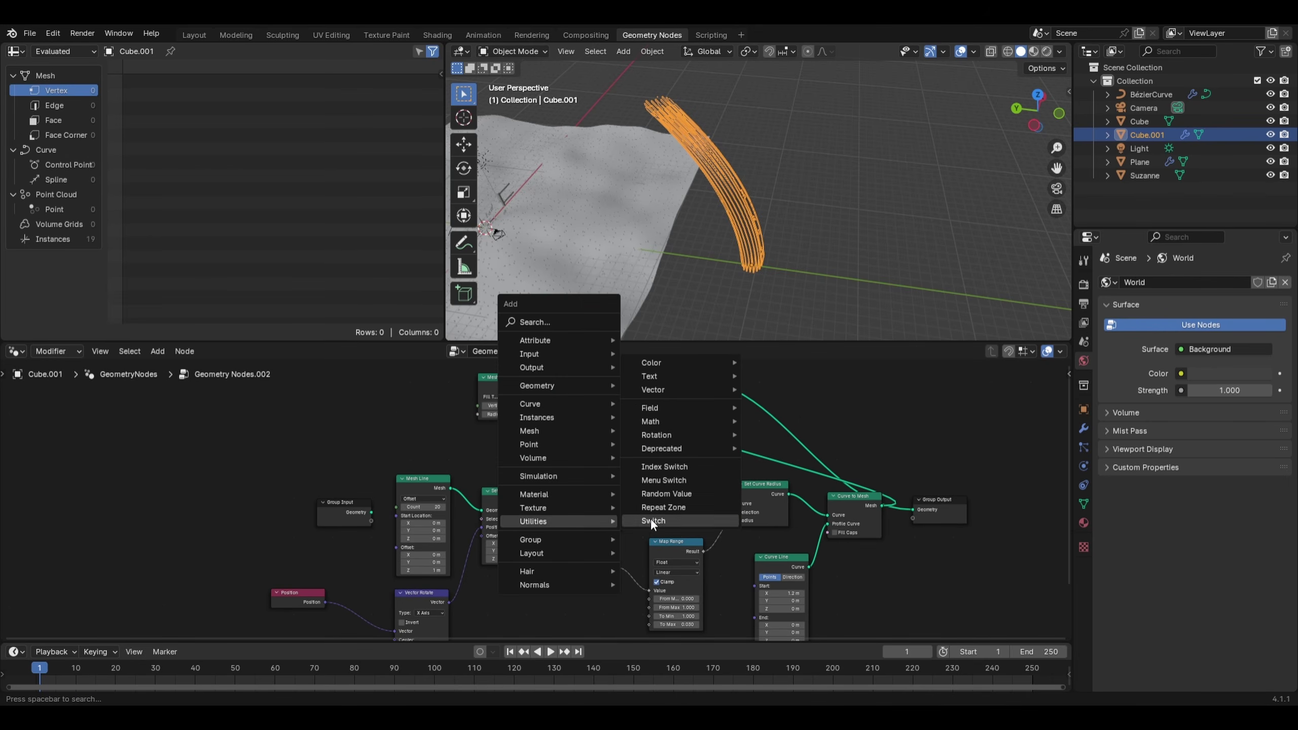
click(652, 494)
click(542, 416)
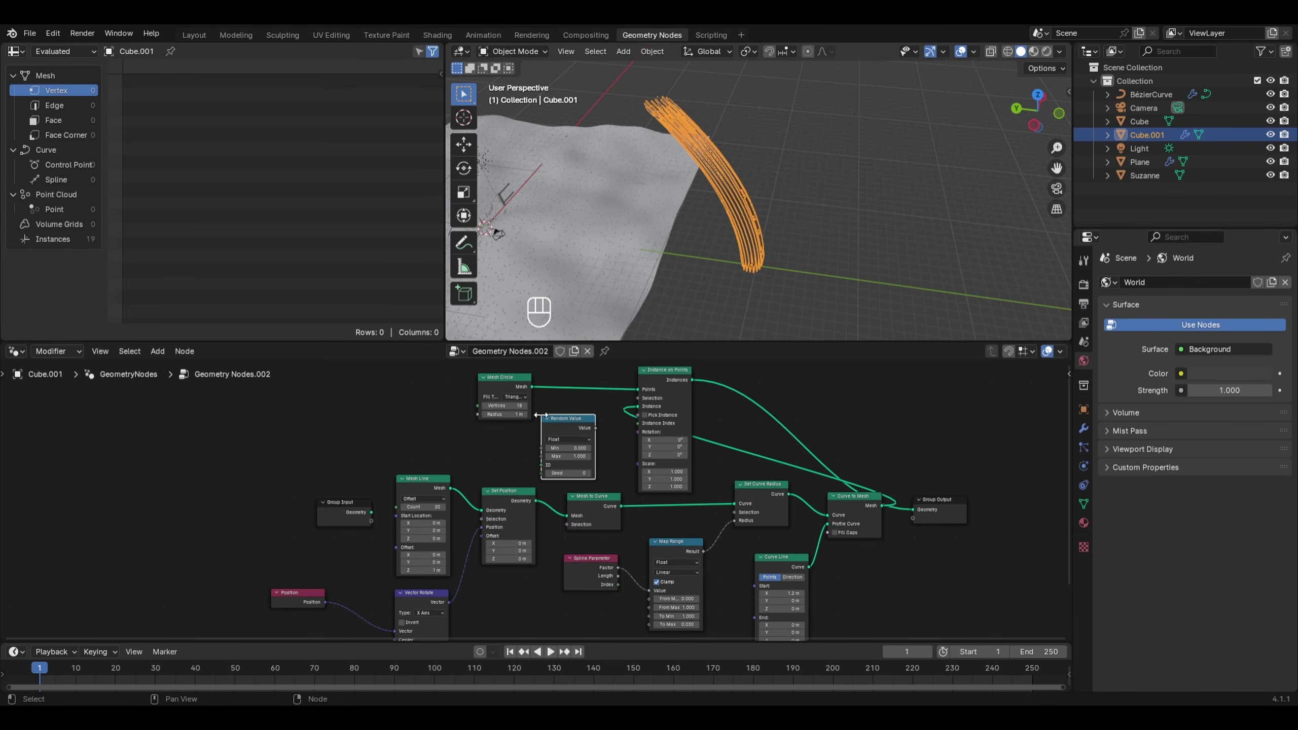
drag(593, 428, 638, 432)
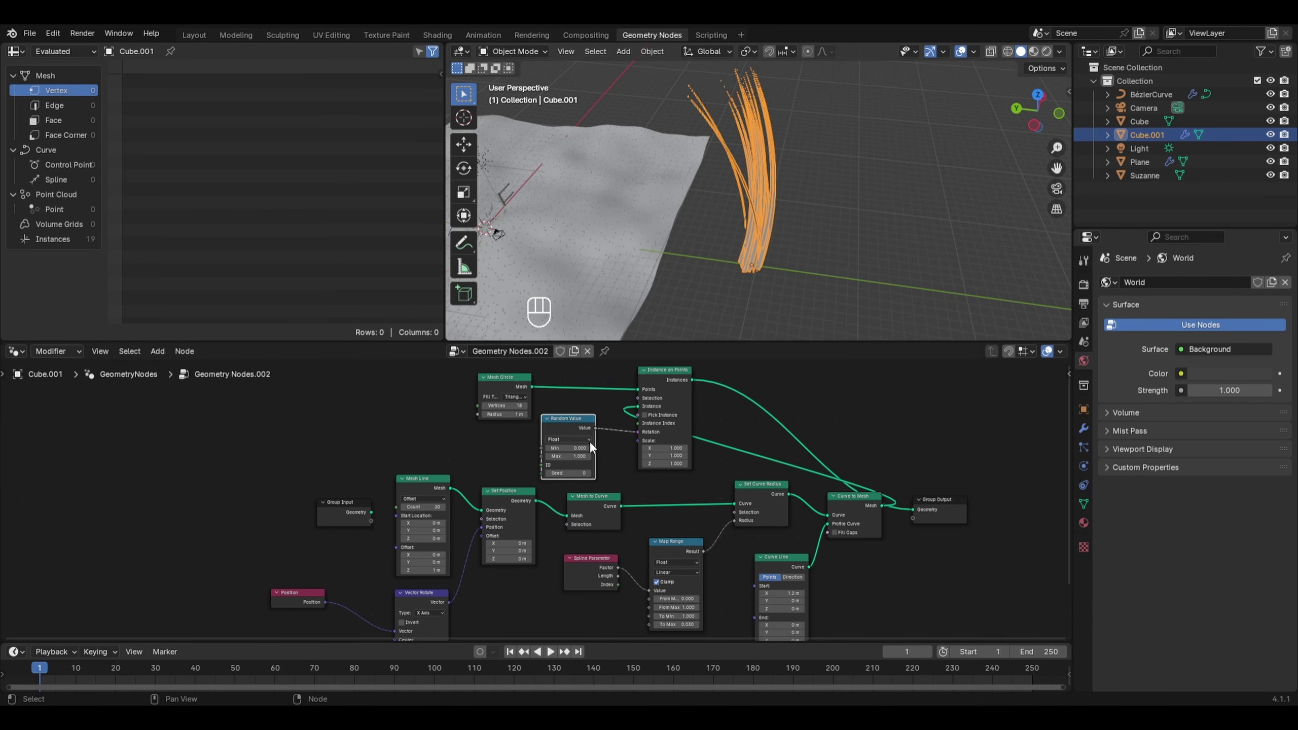
Change the Random Value node's data type to Vector and reconnect its Value output to the Rotation input
scroll(585, 427, up, 2)
scroll(603, 412, up, 1)
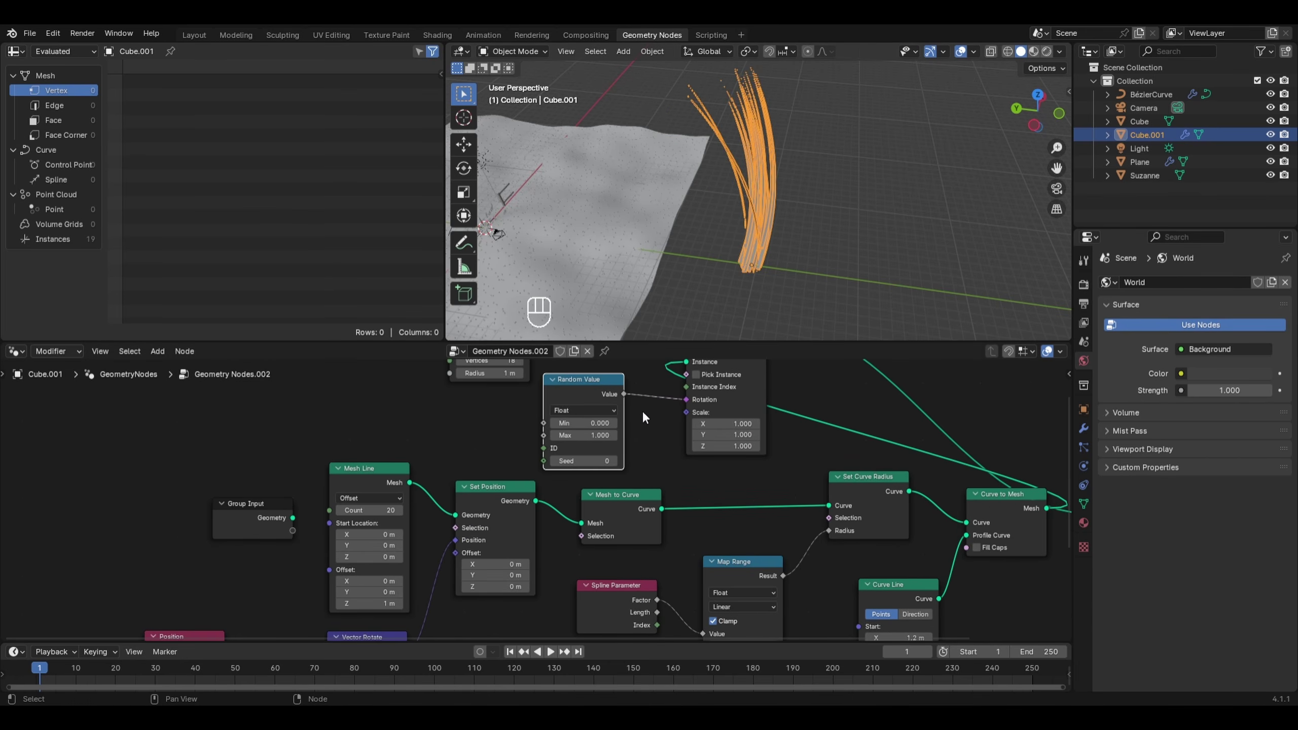
middle_drag(648, 420, 637, 508)
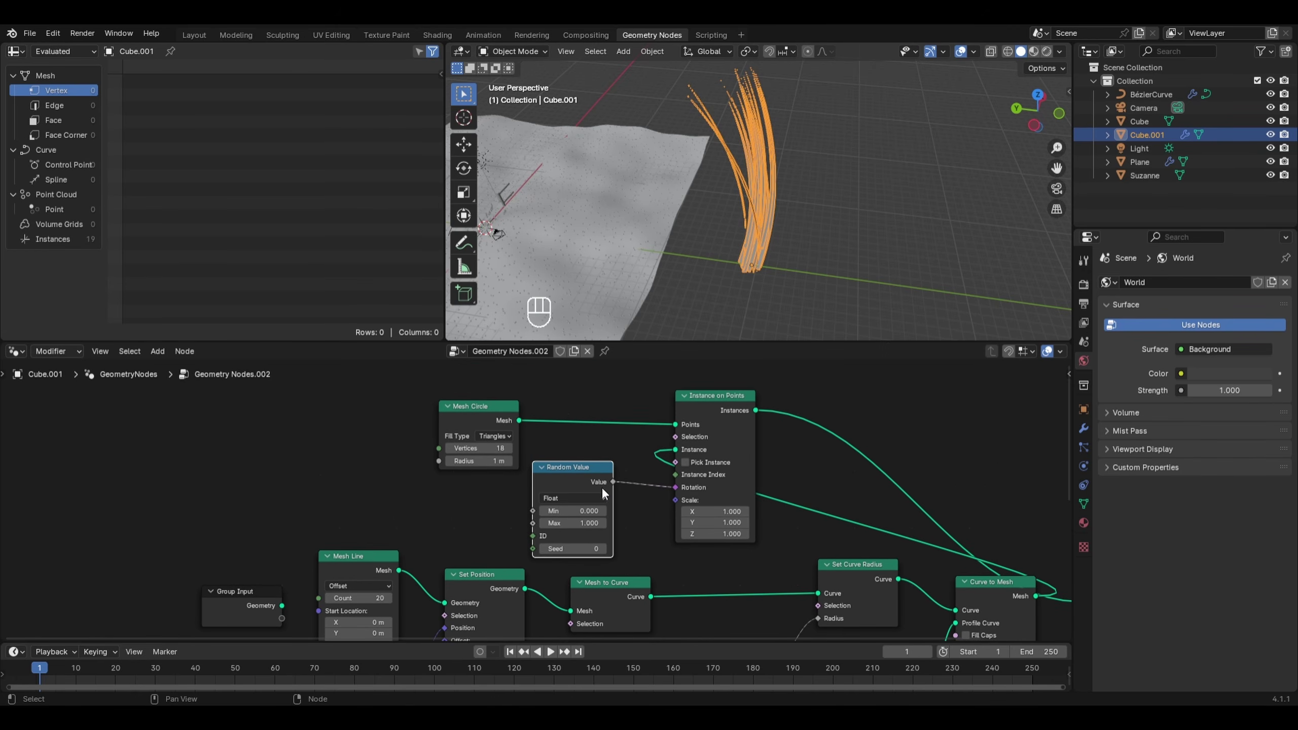
click(584, 498)
click(568, 553)
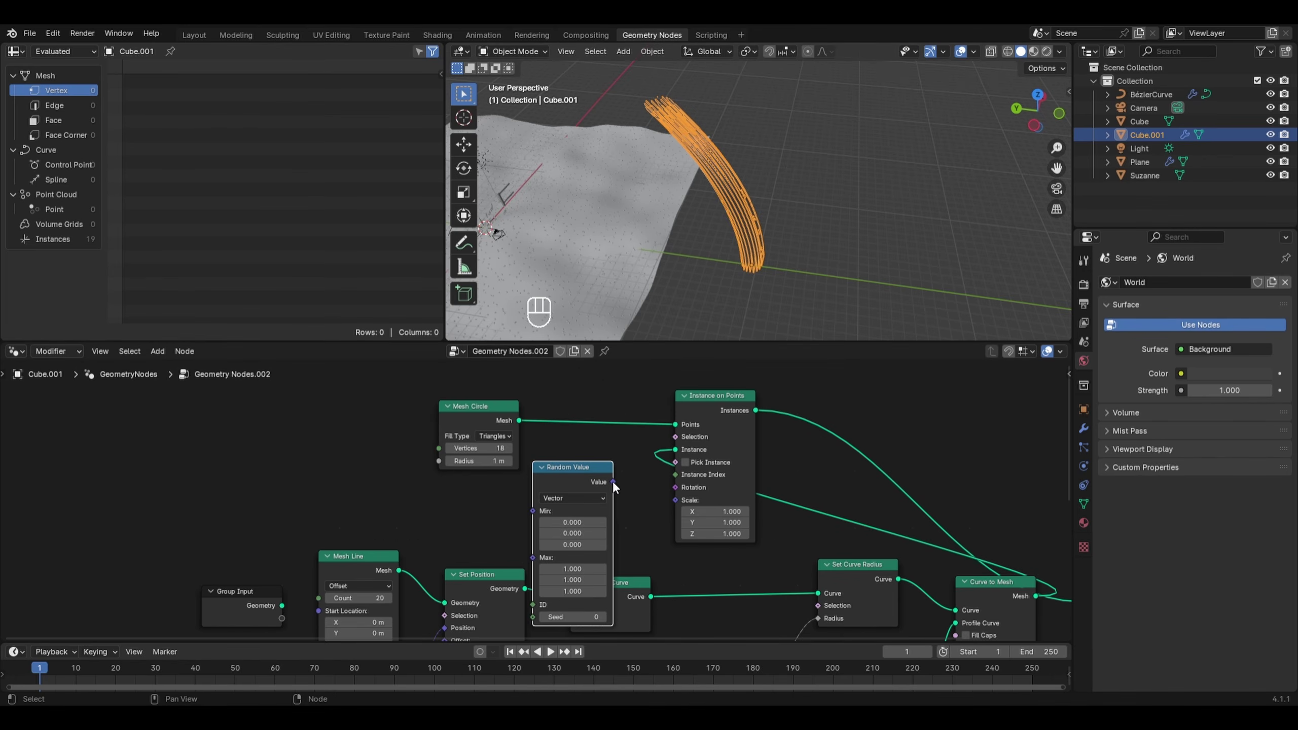
drag(612, 482, 674, 487)
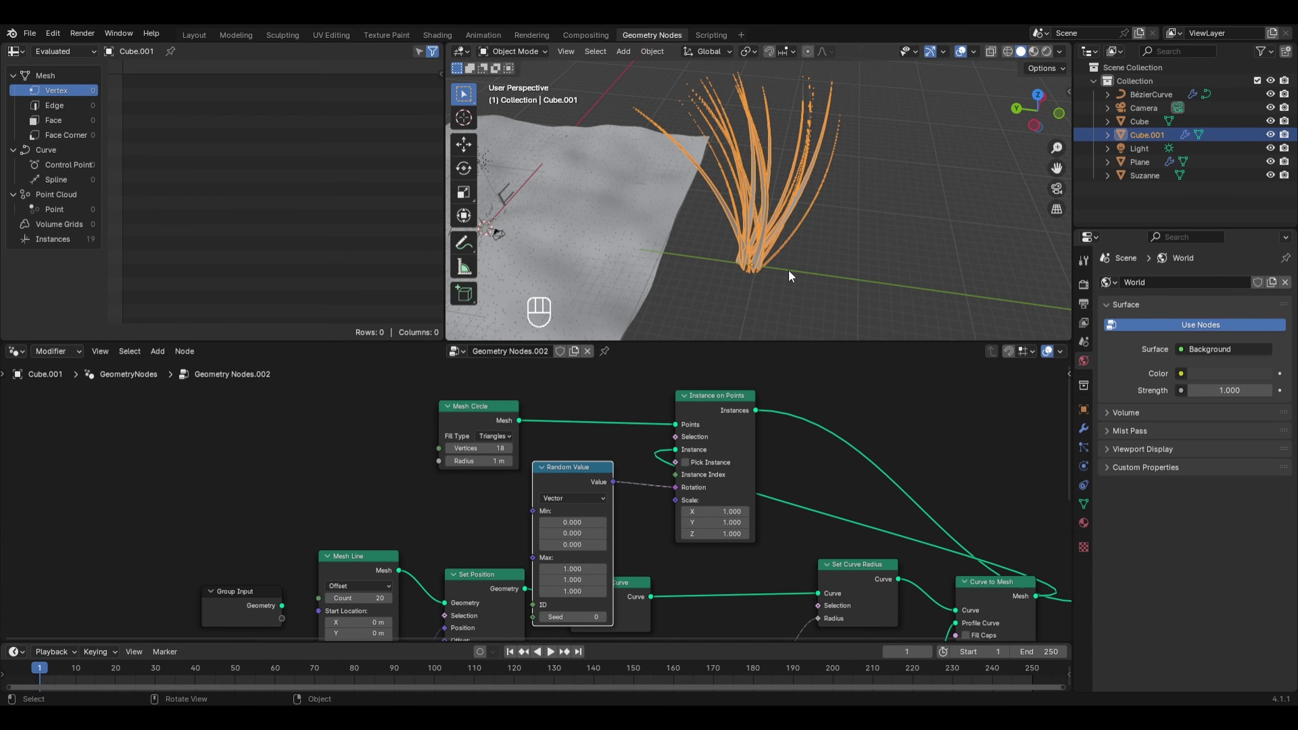
middle_drag(771, 272, 751, 294)
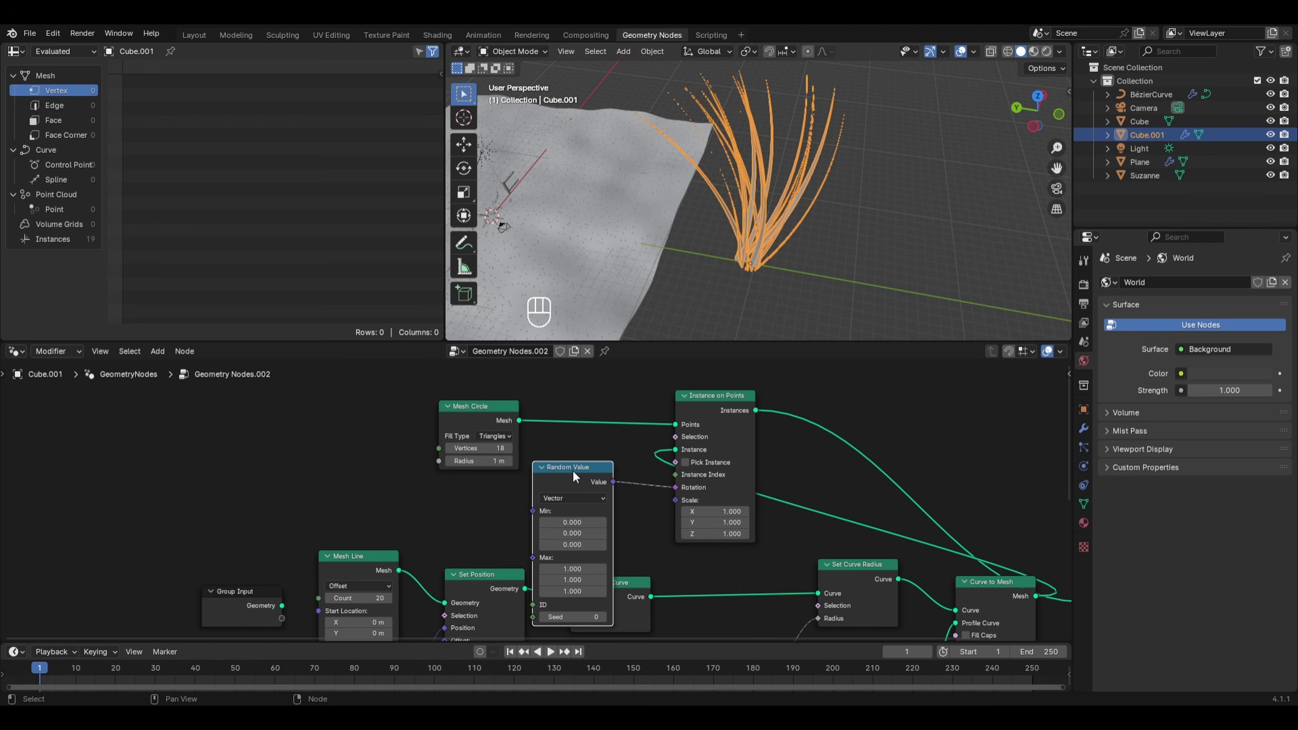
Rearrange the Mesh Circle and Random Value nodes, add a Combine XYZ node and connect its Vector output to Random Value's Max
drag(574, 474, 611, 441)
drag(482, 411, 470, 397)
click(605, 466)
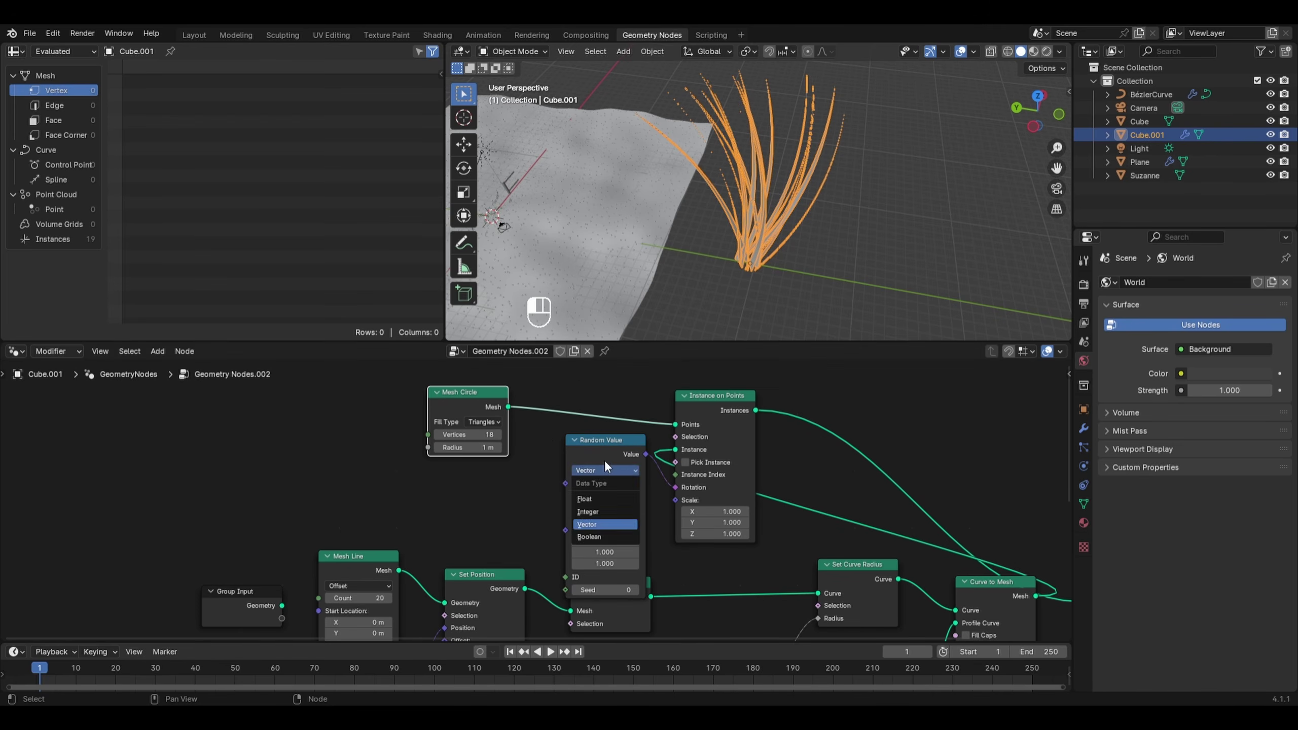
drag(596, 446, 590, 439)
key(shift+a)
mouse_move(542, 484)
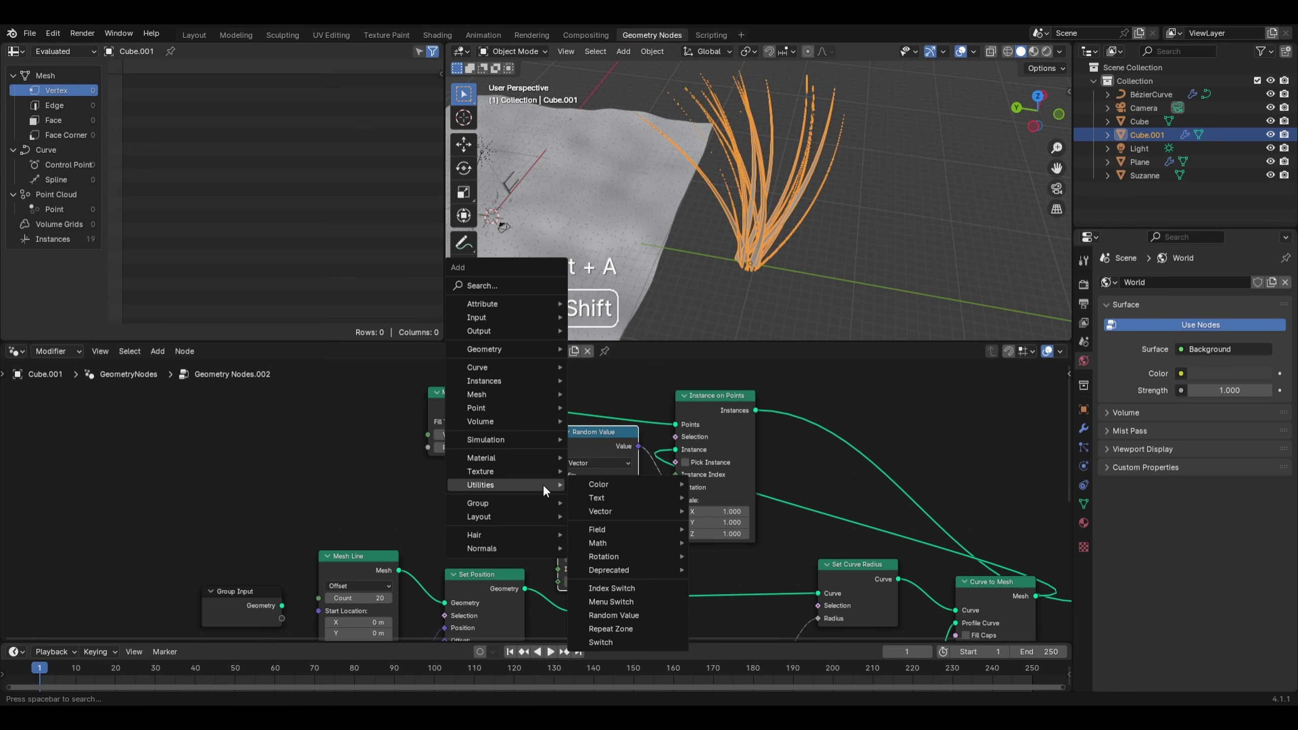
mouse_move(629, 510)
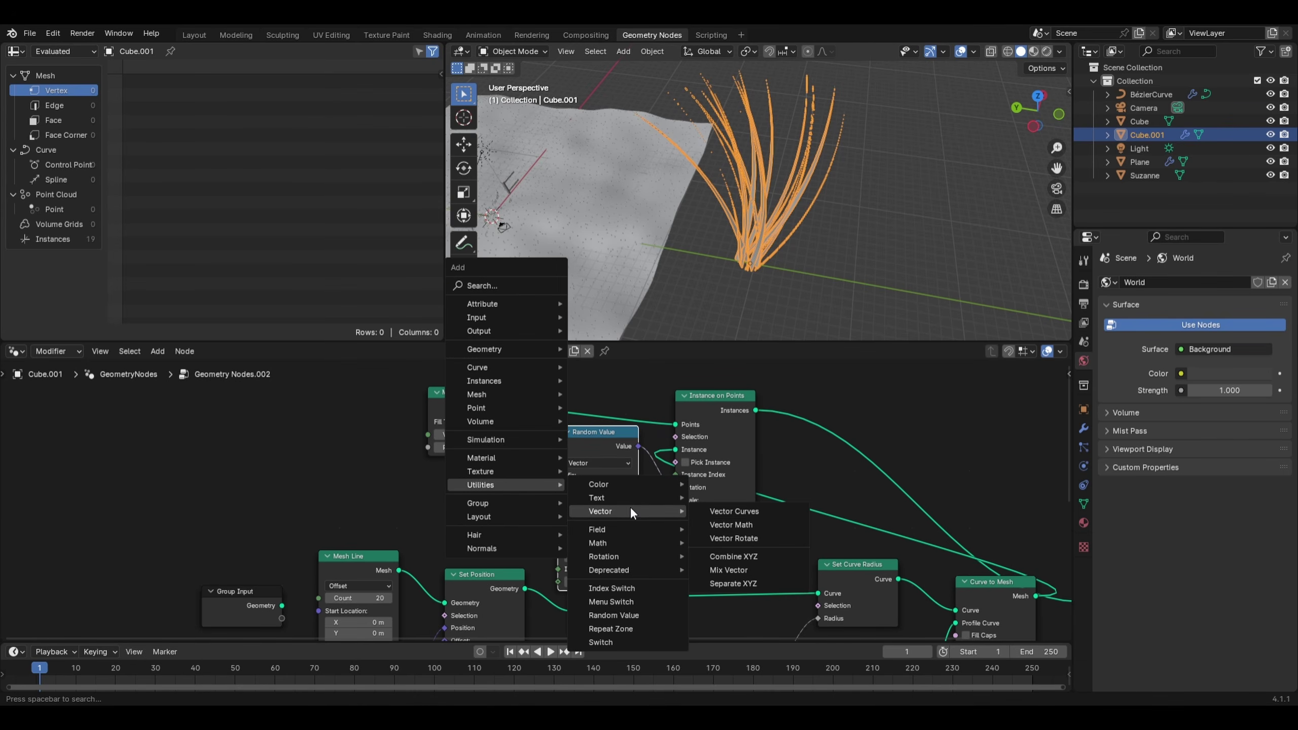
drag(536, 458, 414, 481)
drag(501, 501, 544, 522)
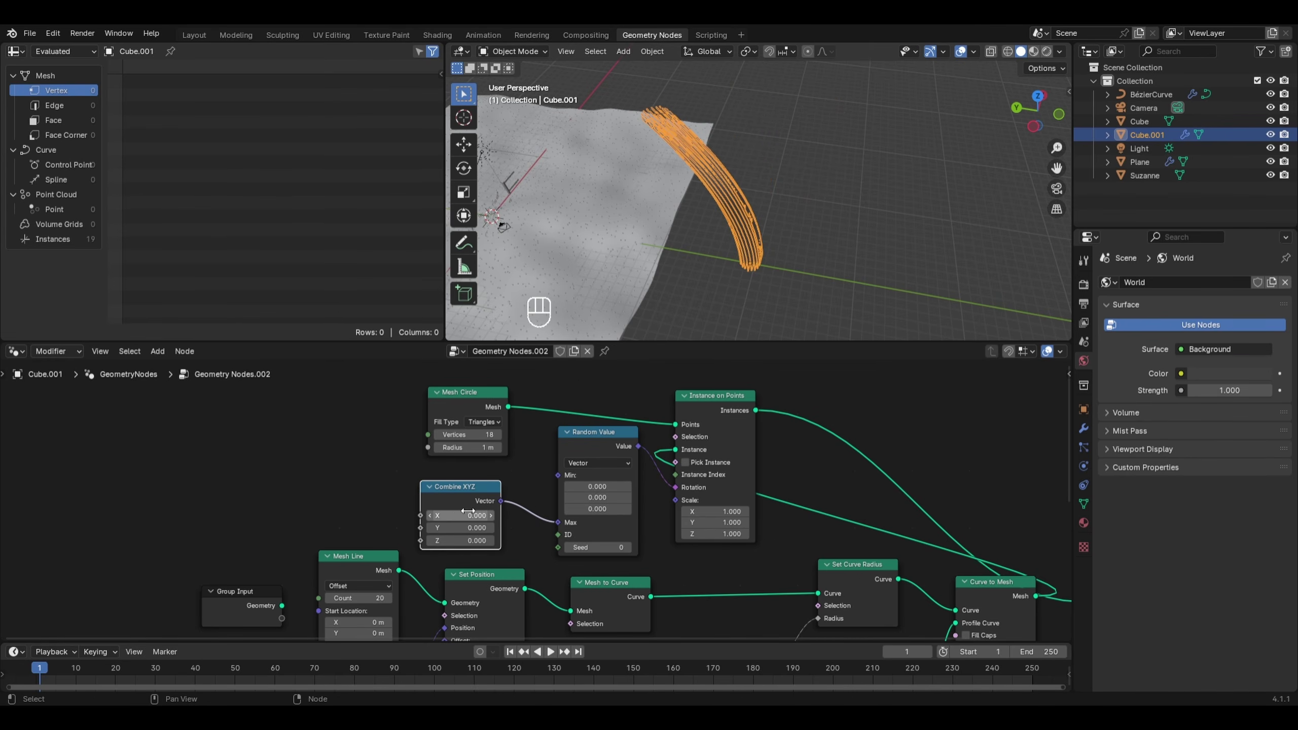
Try an X value of 1.7 on the Combine XYZ node, restore X to 0 and set Z to 6
drag(462, 513, 521, 513)
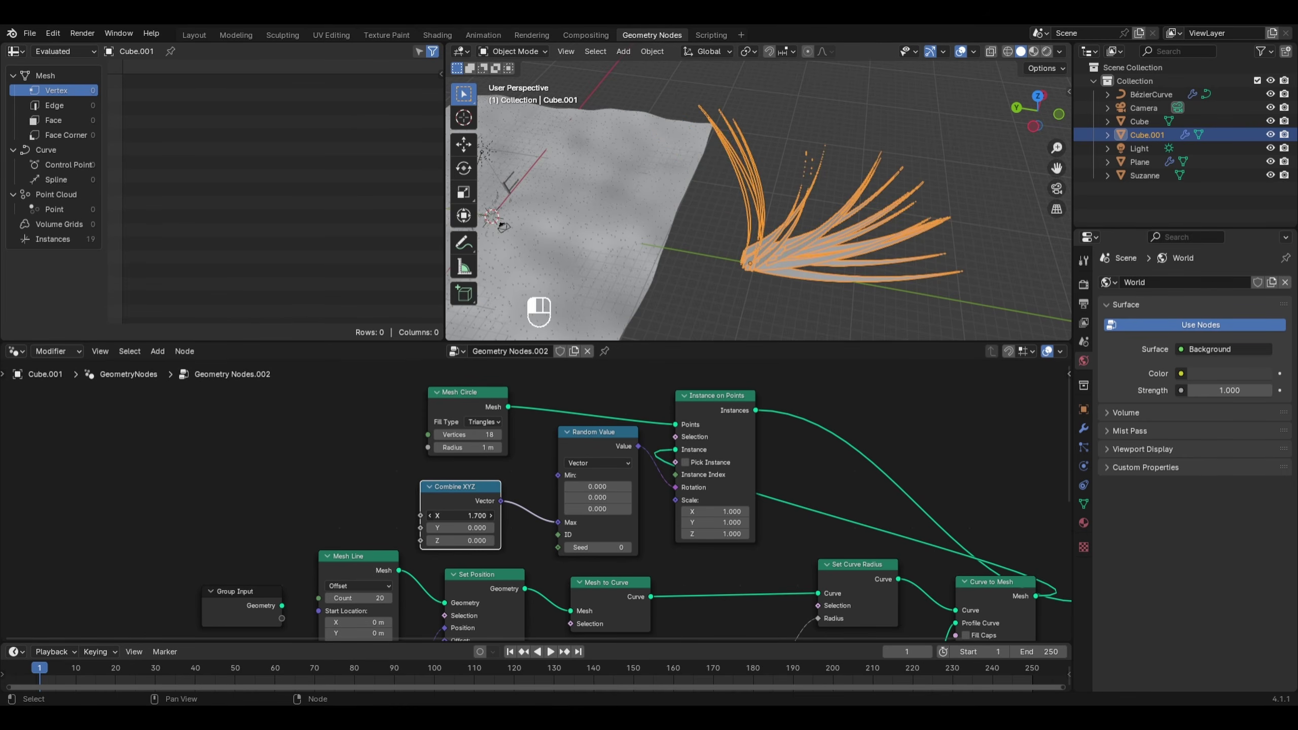
right_click(463, 514)
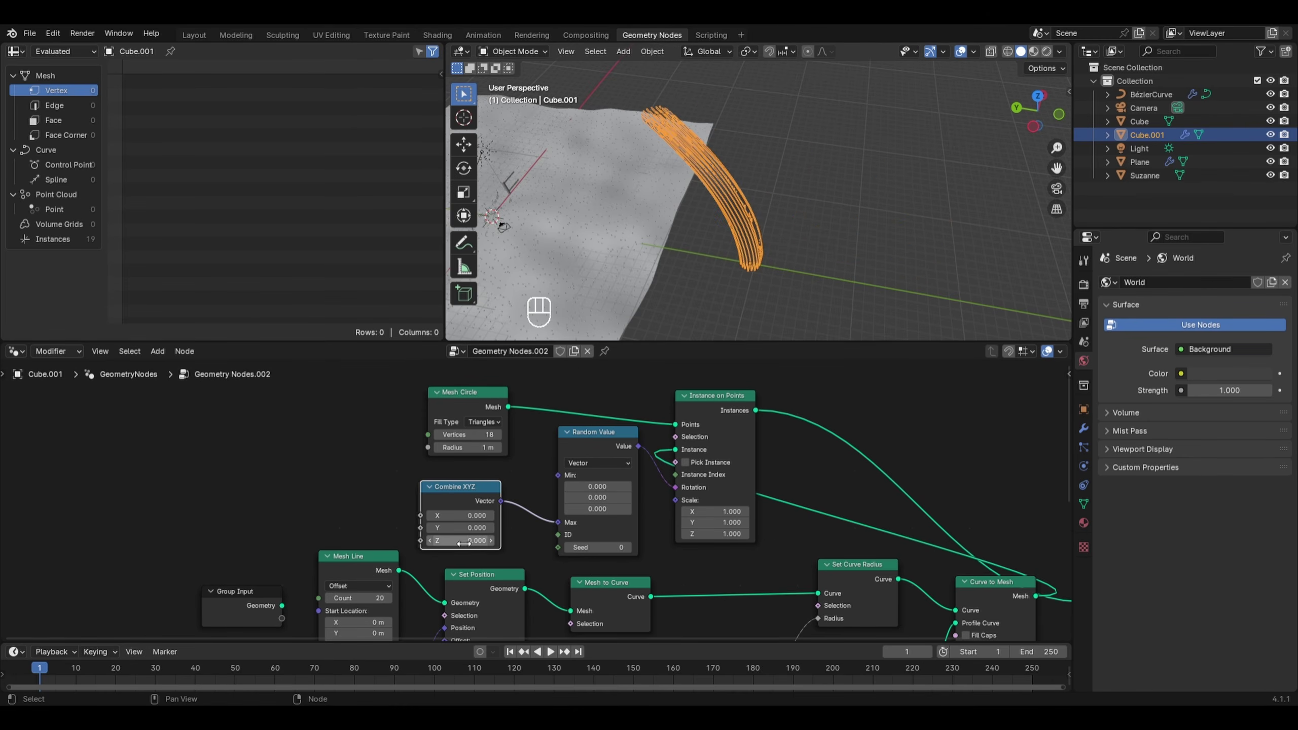
drag(464, 541, 649, 542)
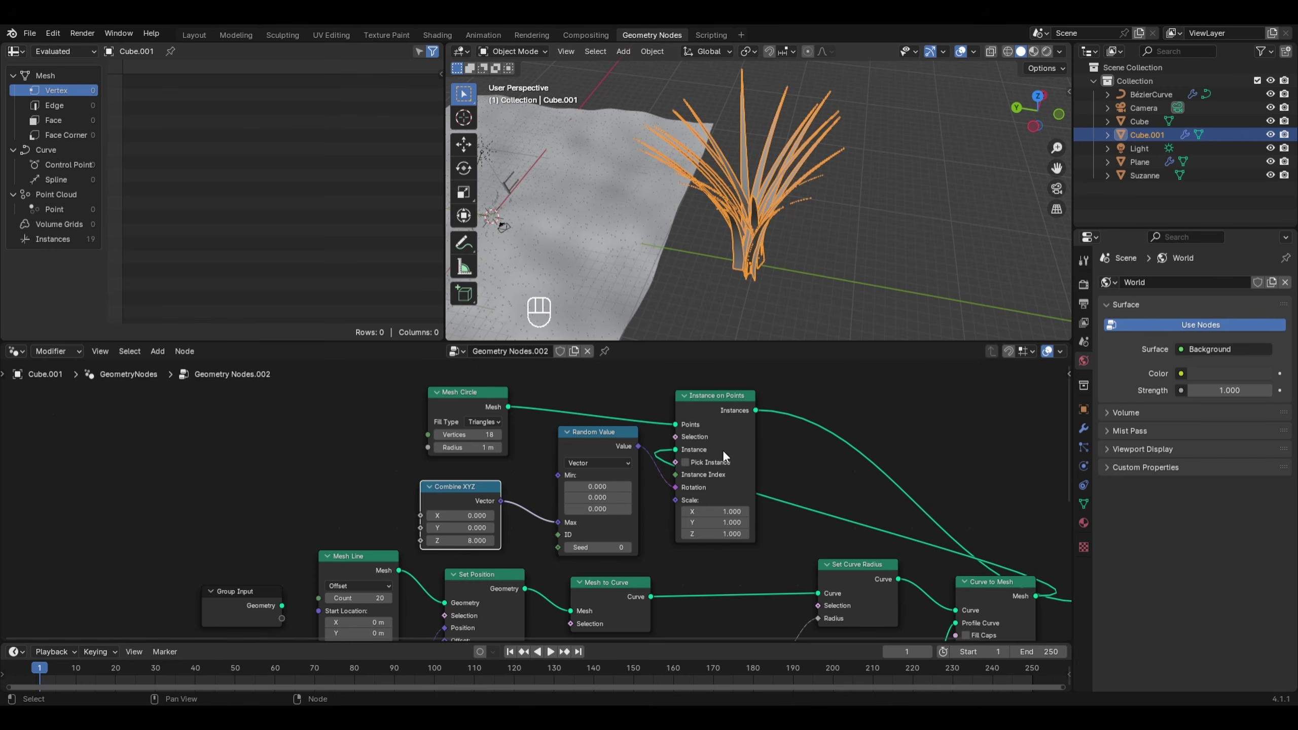
Move the Instance on Points node aside, then duplicate the vector Random Value node and place the copy beside Mesh Circle
drag(718, 422, 776, 405)
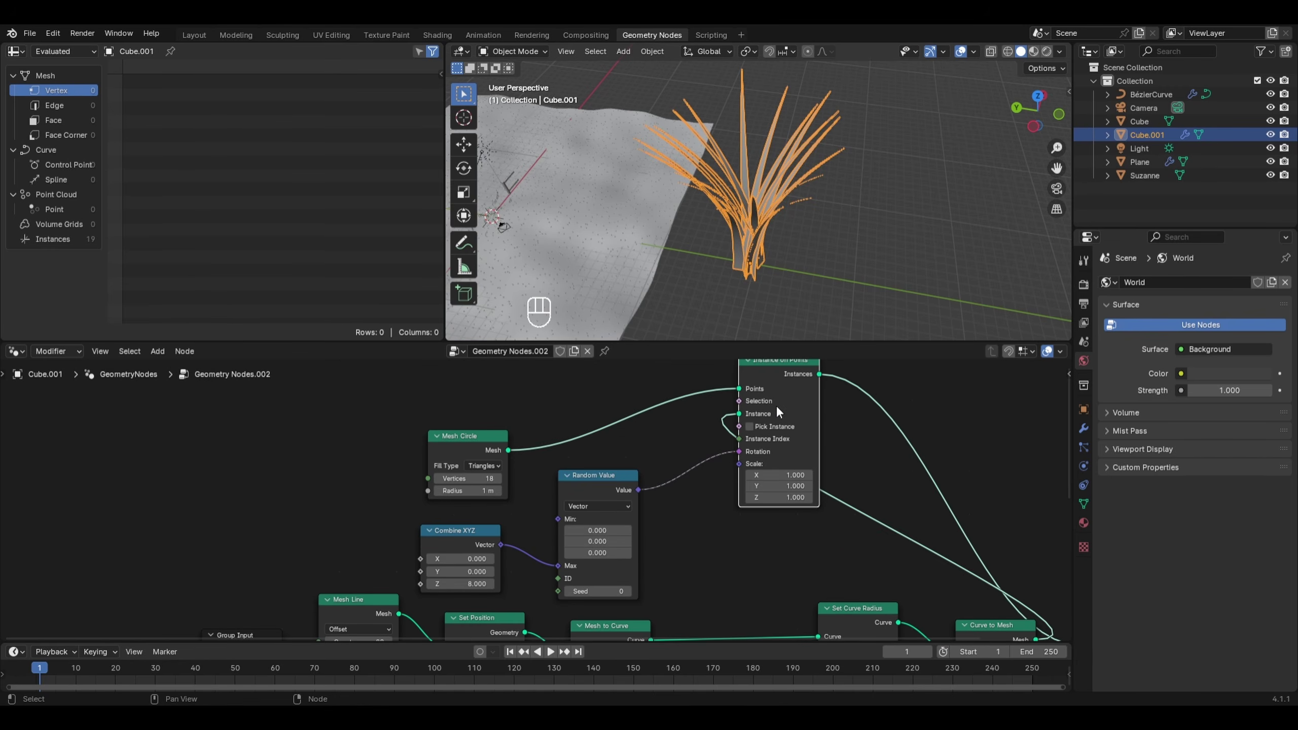
click(588, 488)
key(shift+d)
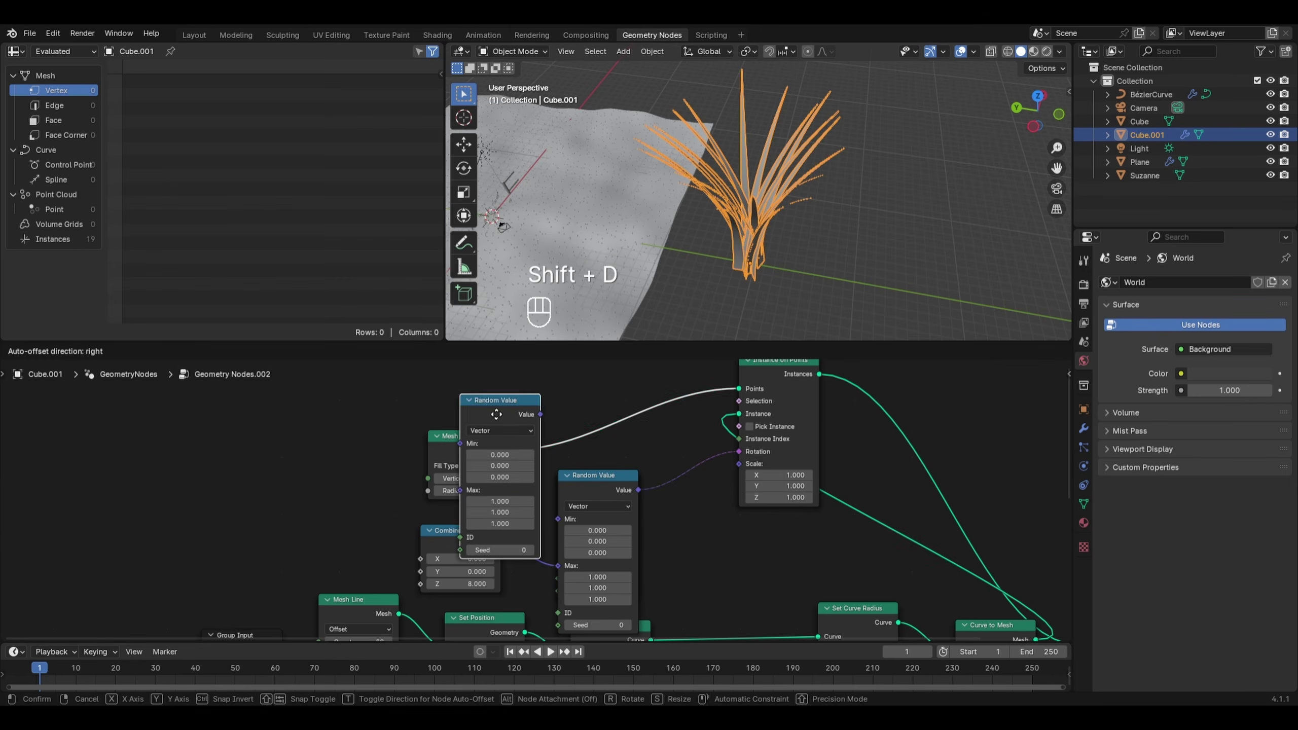
click(341, 419)
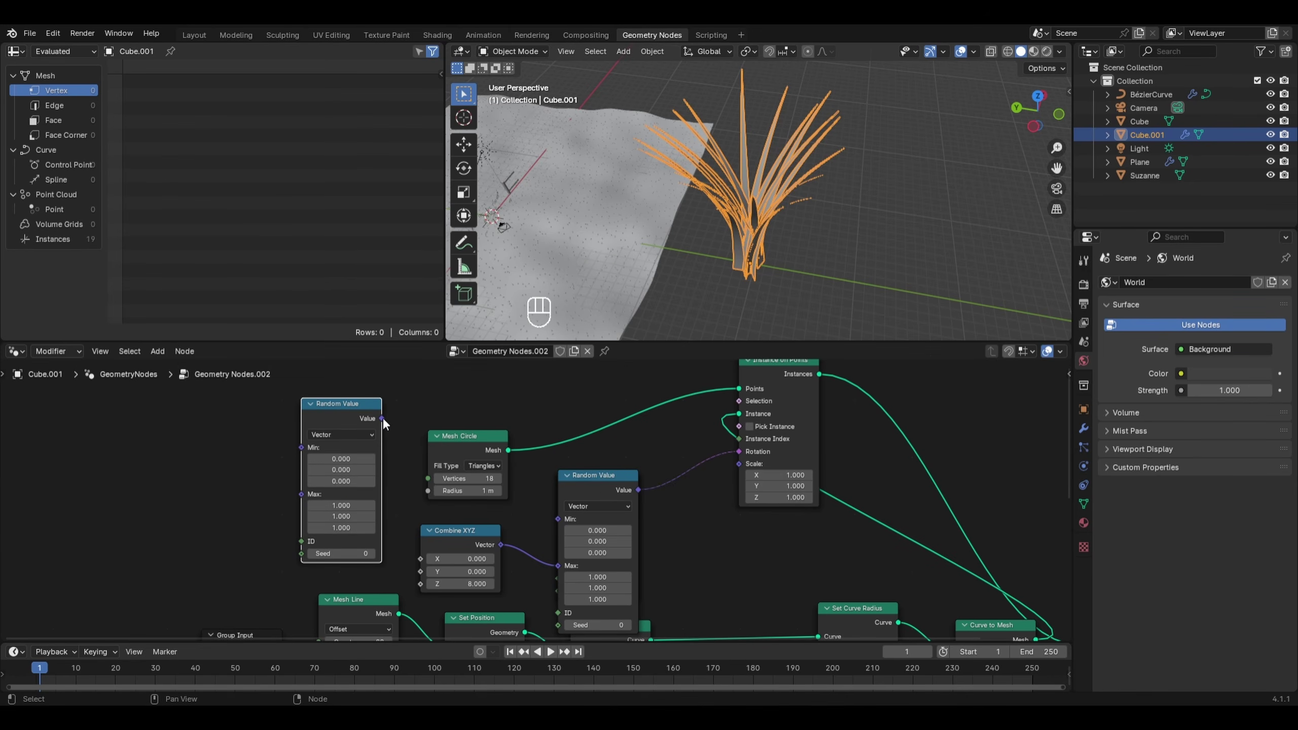
Connect the duplicated Random Value node's Value output to the Scale input of Instance on Points
drag(382, 418, 739, 464)
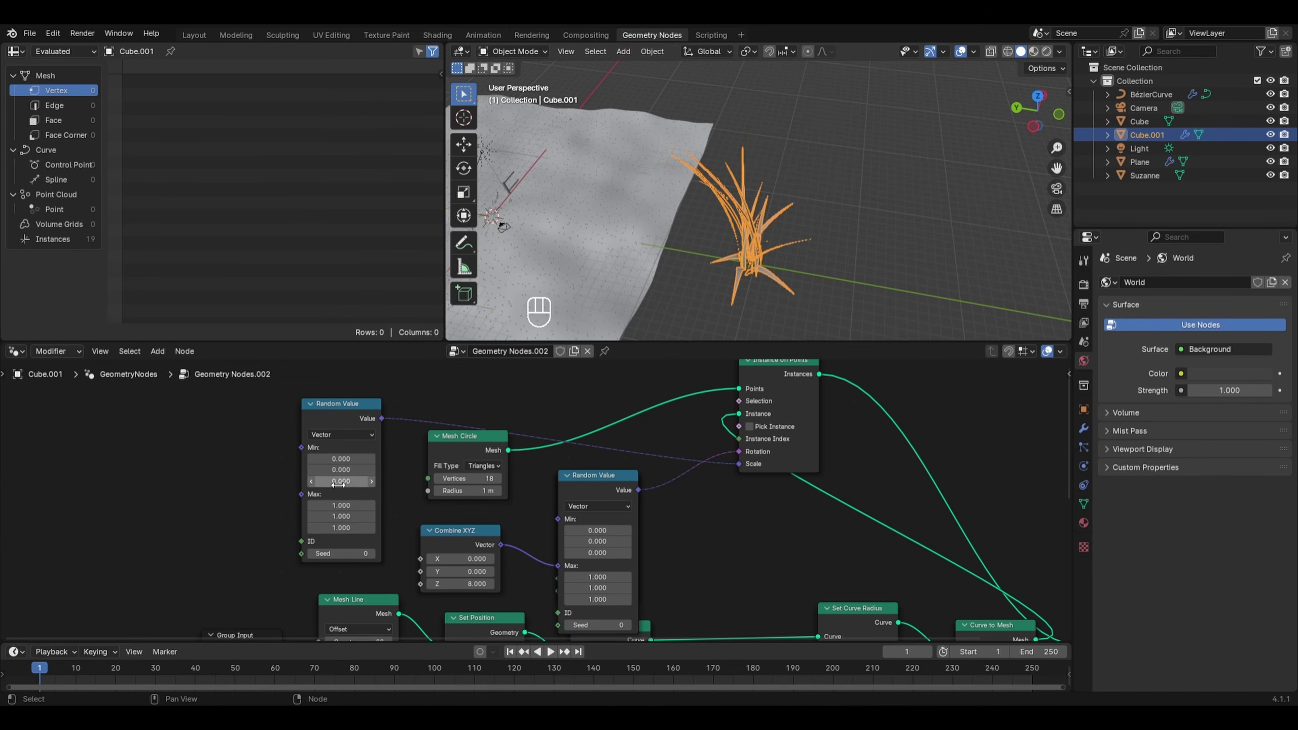
scroll(832, 199, up, 3)
mouse_move(834, 205)
shift+middle_down()
mouse_move(838, 261)
mouse_move(838, 220)
shift+middle_up()
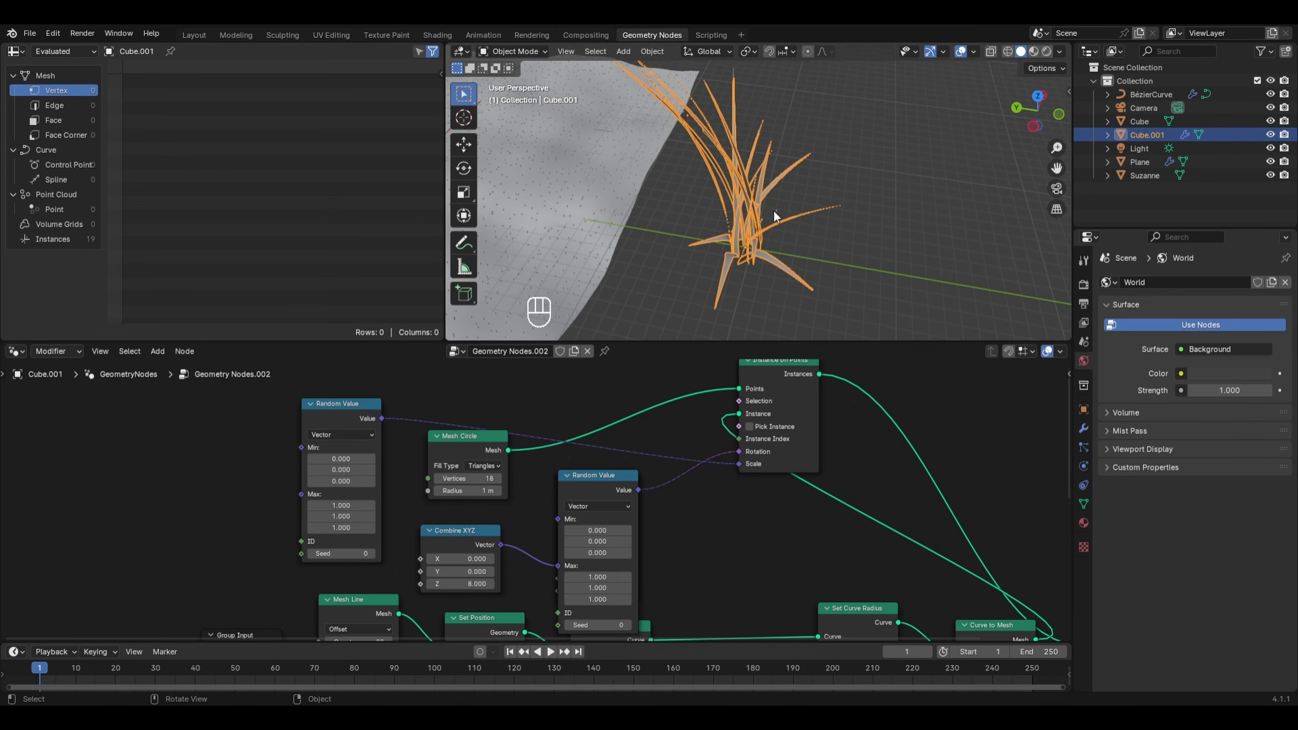
Try a Min X of 1.6 on the Random Value node driving Scale, then return its Min values to 0
click(357, 460)
text(1.6)
key(Return)
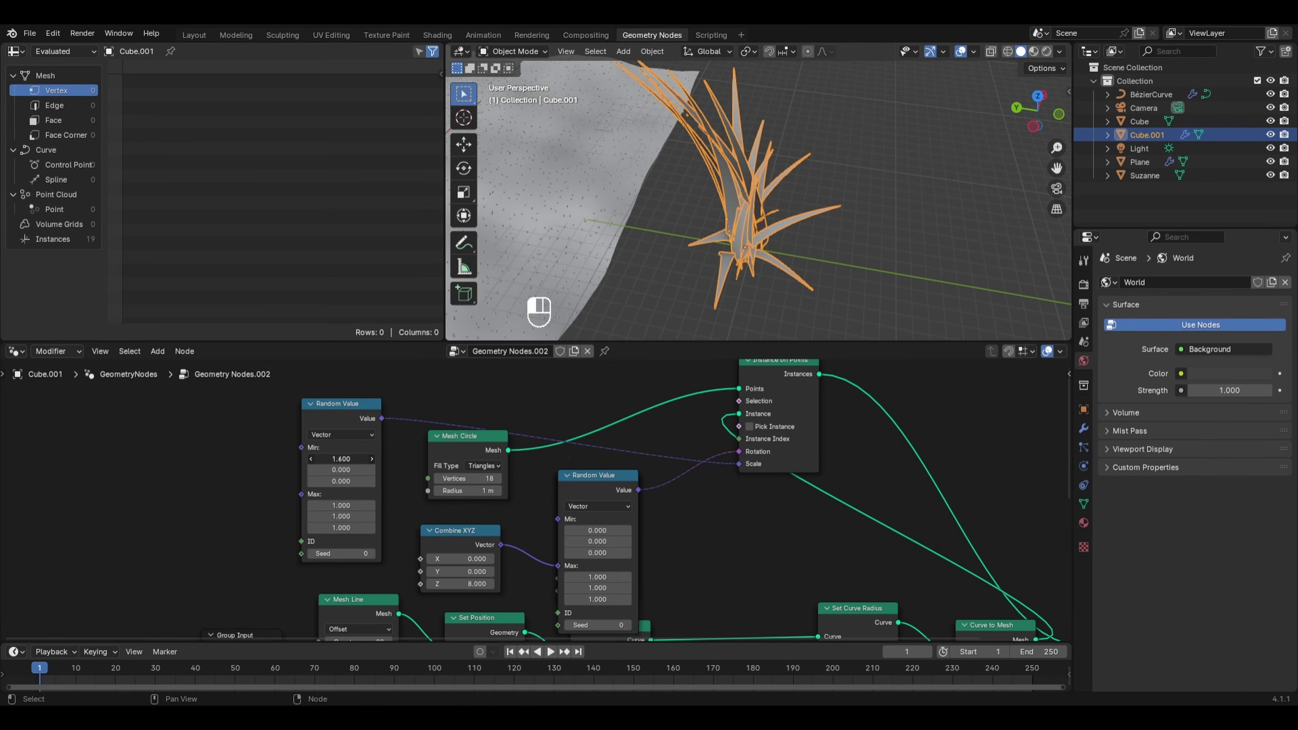
drag(341, 459, 301, 481)
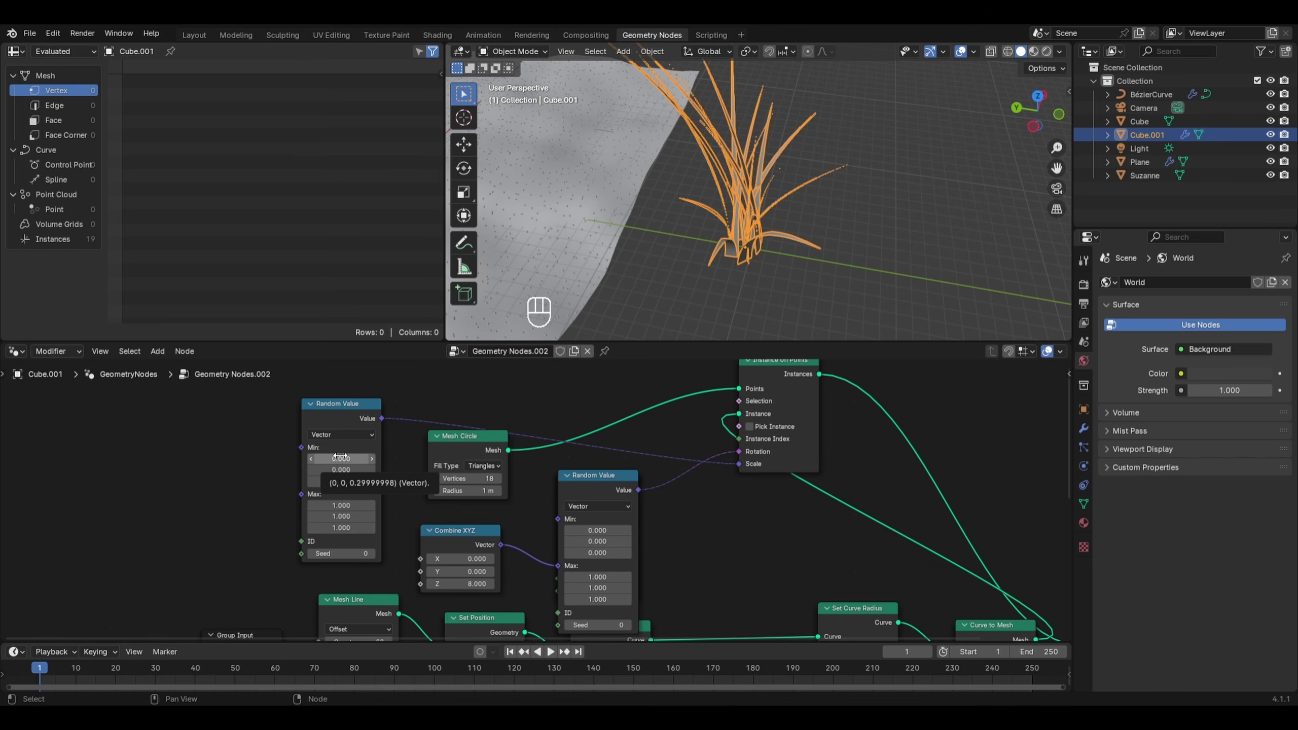
Set all three Min values of the Random Value node driving Scale to 0.4 and deselect the grass object
click(340, 458)
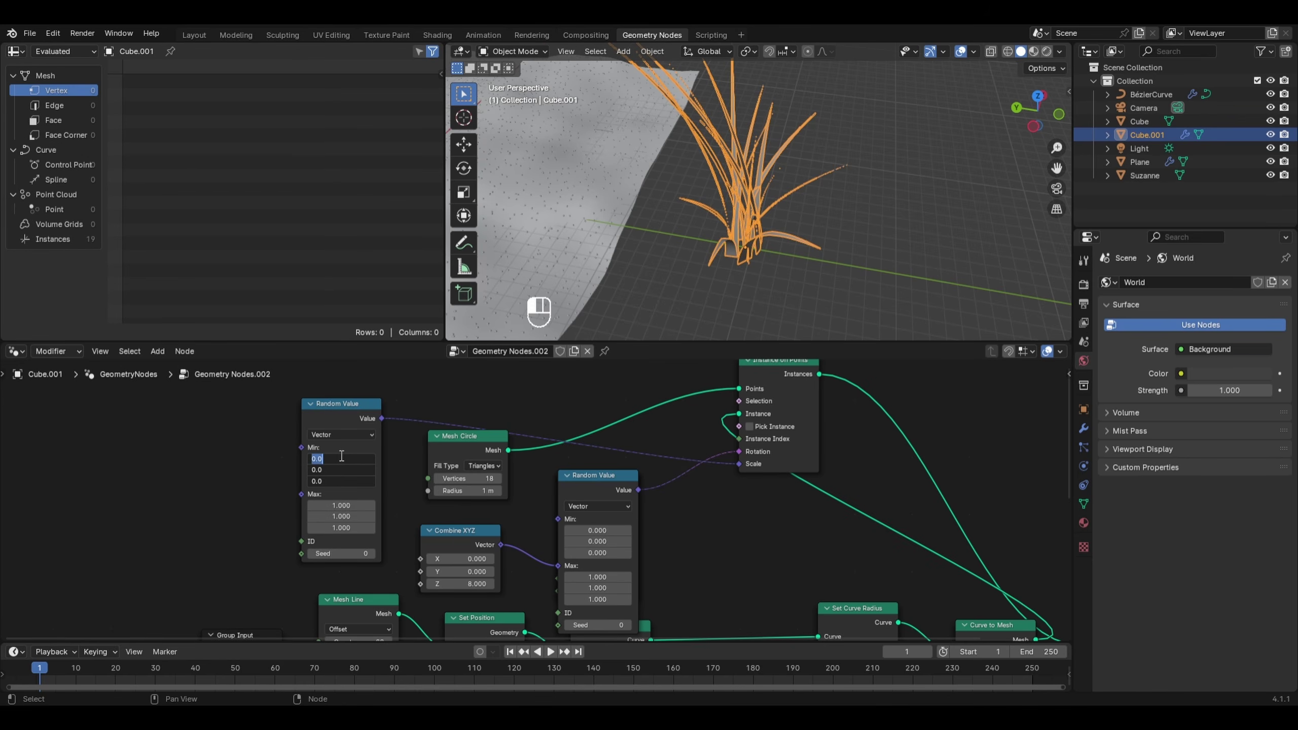
text(0.4)
key(Return)
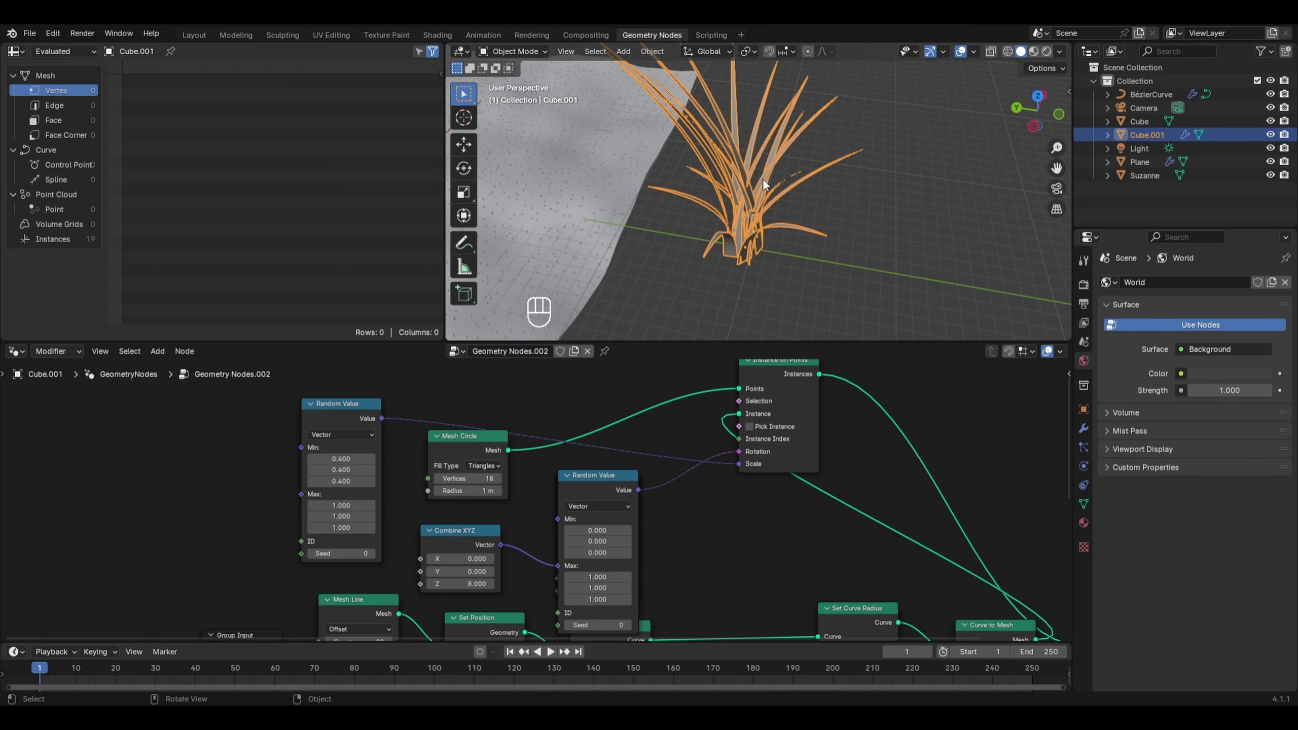
click(935, 106)
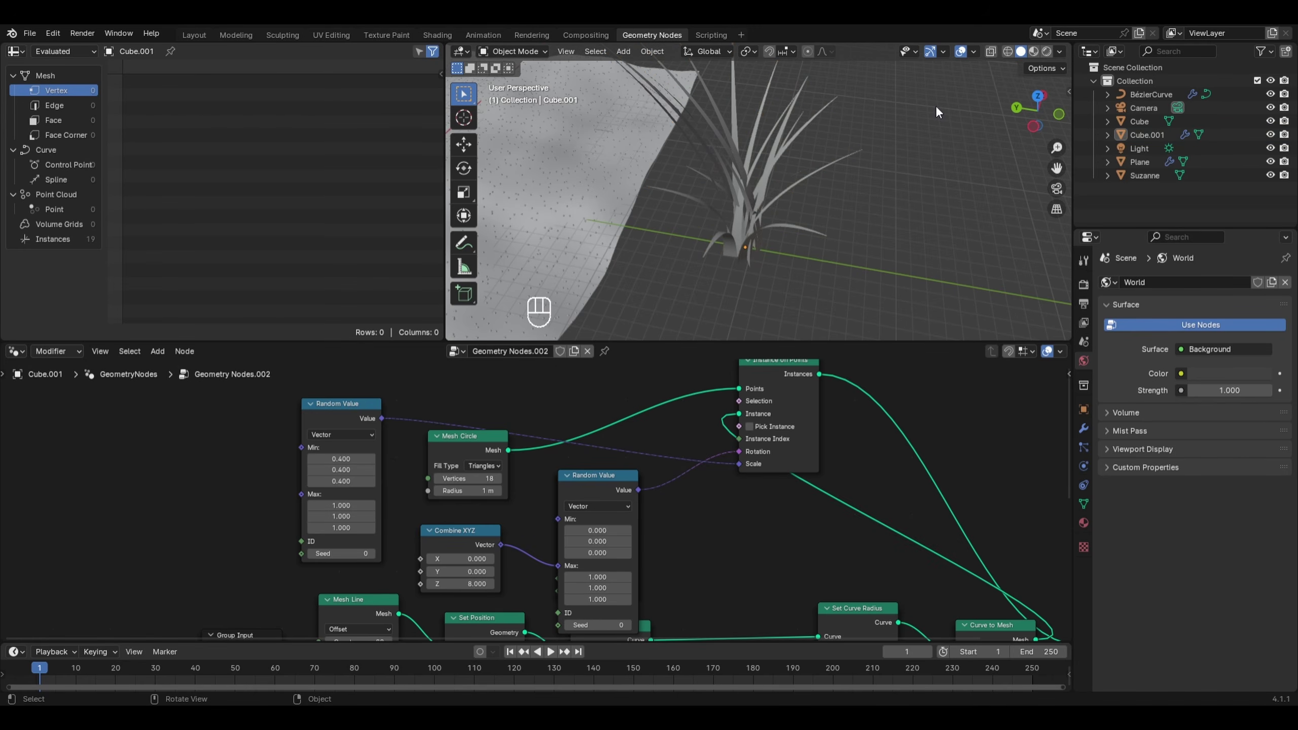
mouse_move(926, 214)
middle_down()
mouse_move(873, 224)
mouse_move(759, 183)
mouse_move(745, 187)
mouse_move(895, 186)
mouse_move(927, 200)
mouse_move(716, 225)
middle_up()
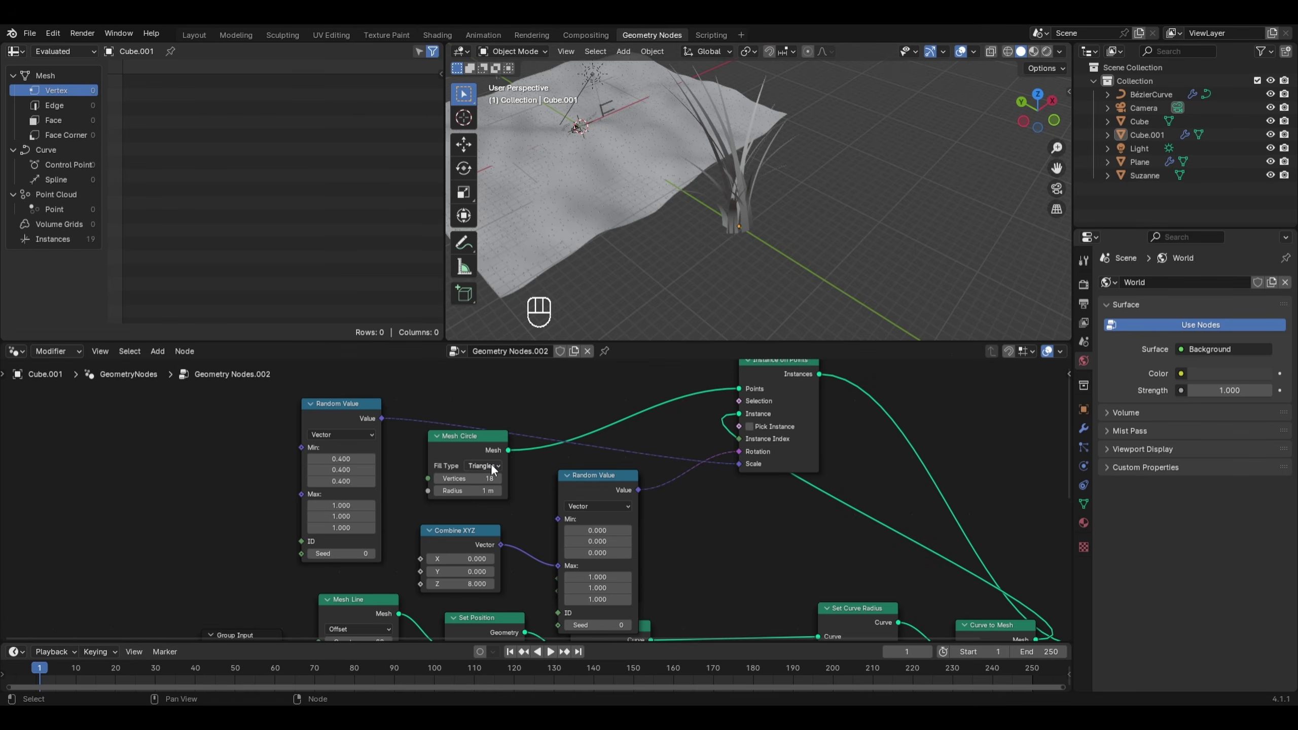
Set the Mesh Circle node's radius to 6.3 m and its vertices to 29, then inspect the spread blades
mouse_move(464, 491)
mouse_down()
mouse_move(539, 490)
mouse_move(485, 478)
mouse_up()
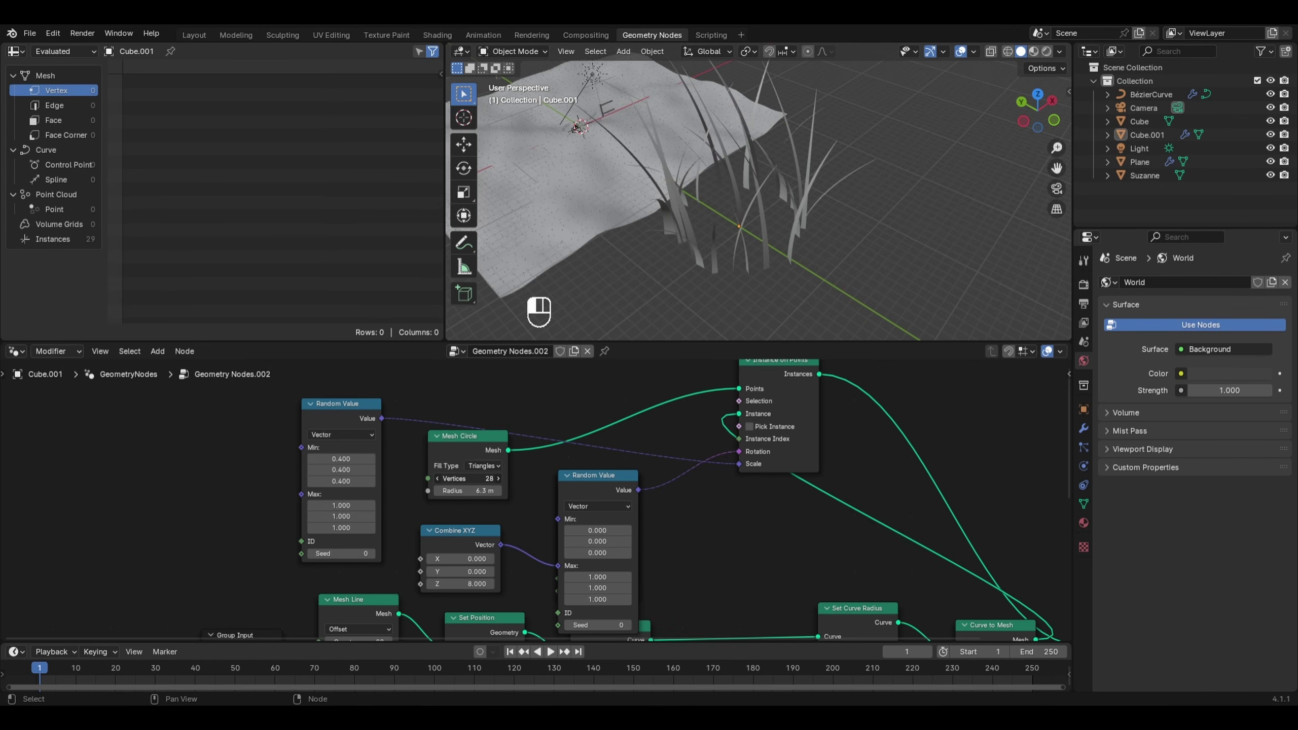
drag(486, 478, 491, 478)
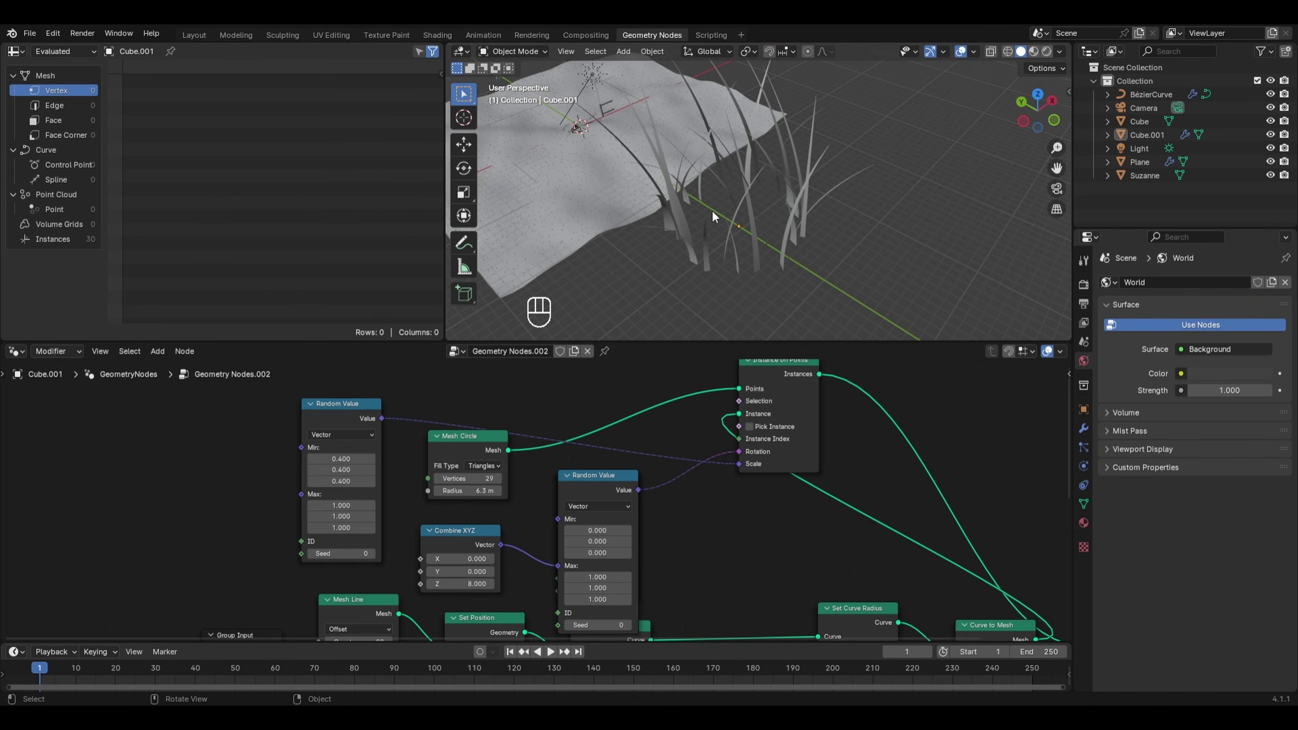
middle_drag(711, 210, 740, 253)
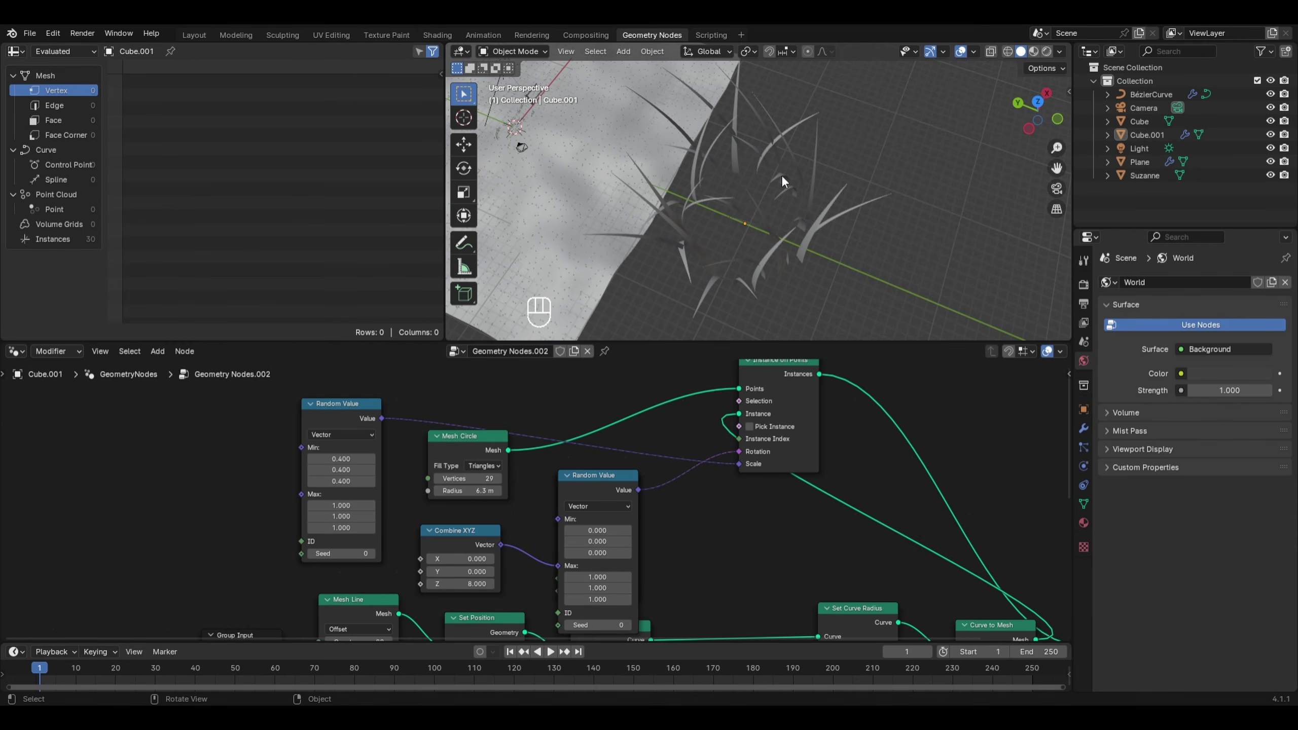
middle_drag(792, 243, 758, 185)
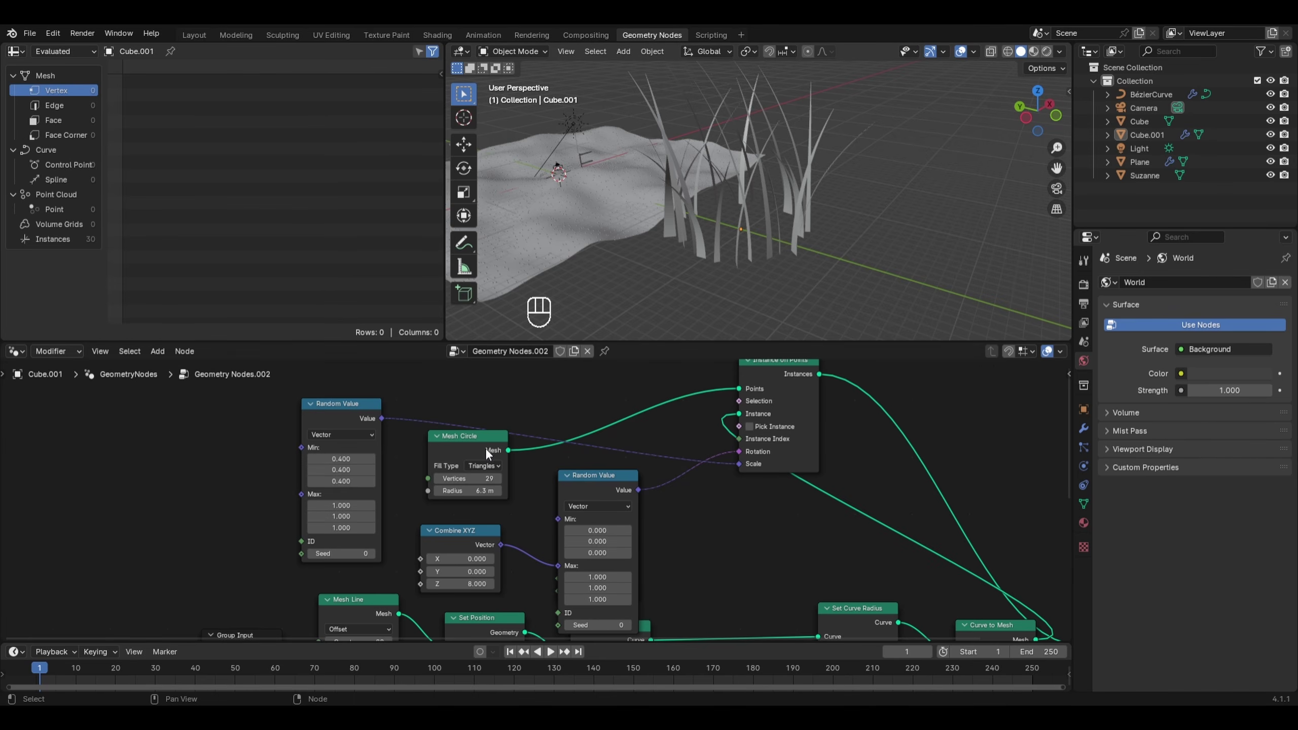
Move the Mesh Circle node up and insert a Distribute Points on Faces node between it and Instance on Points
drag(485, 447, 459, 378)
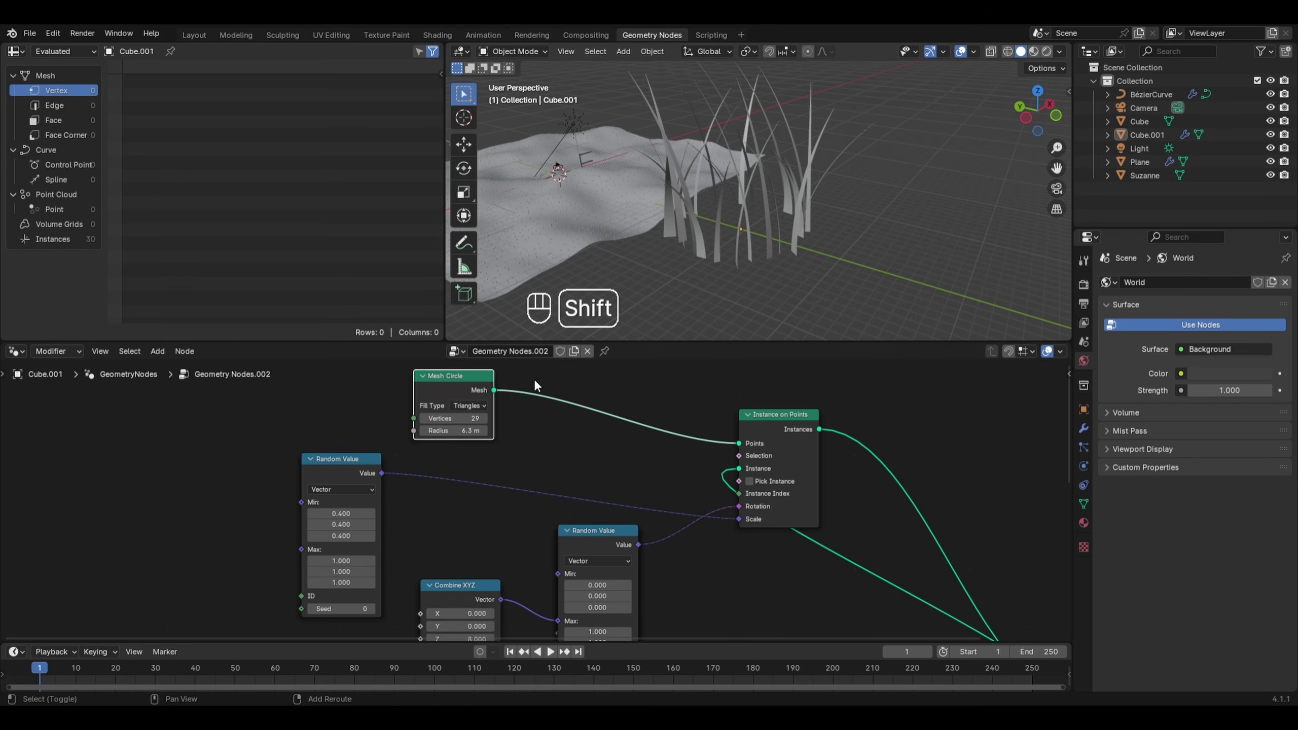
key(shift+a)
mouse_move(532, 299)
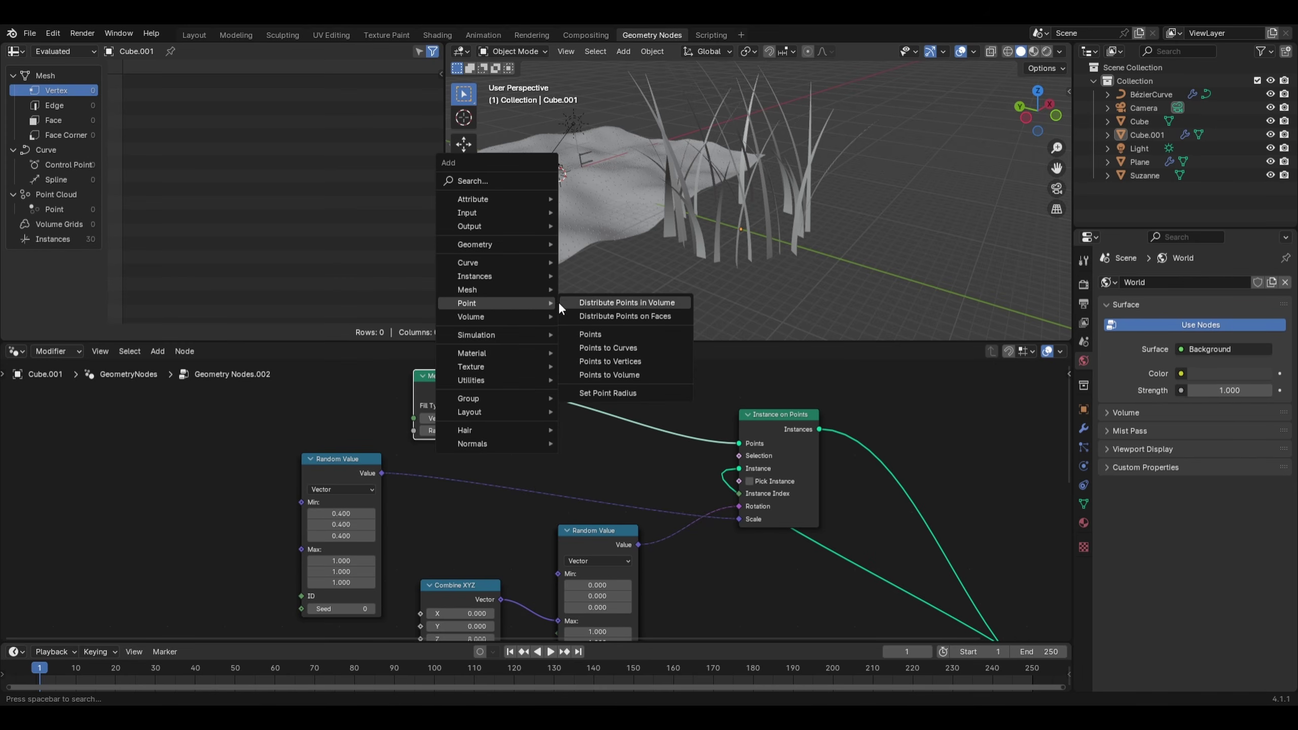
click(582, 317)
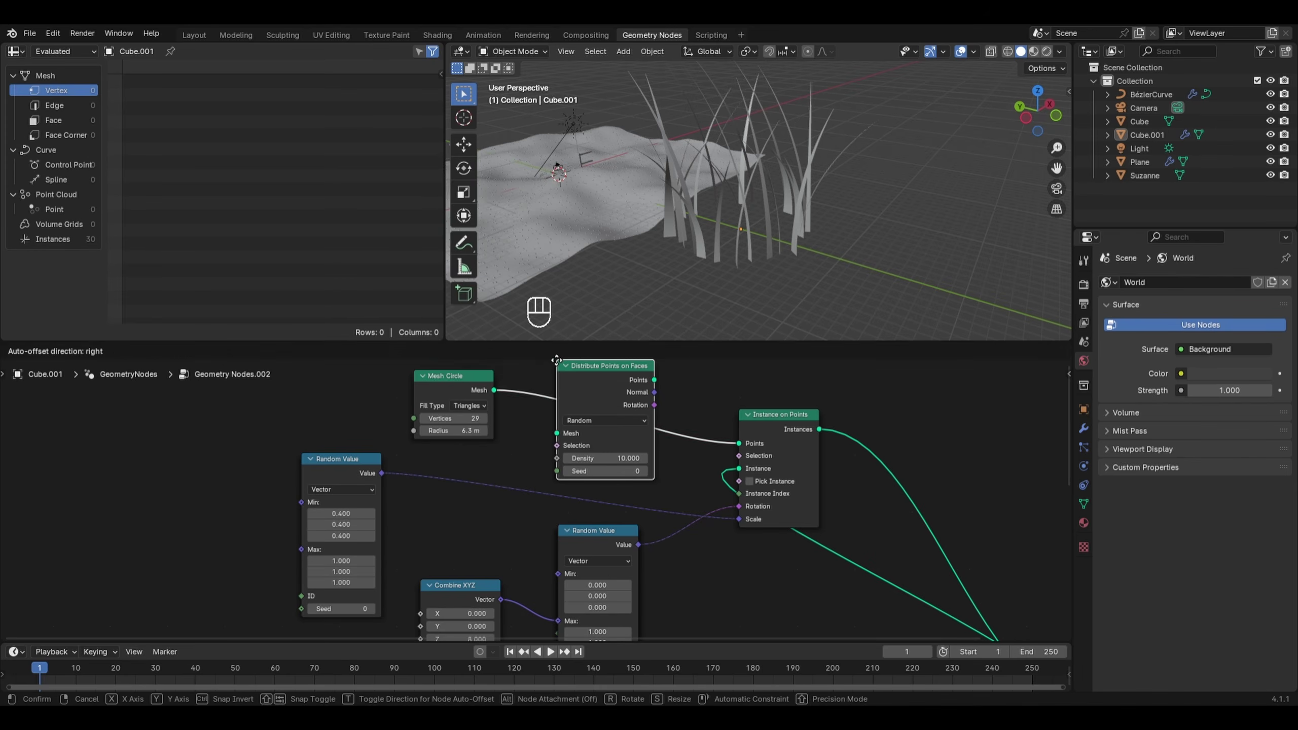
click(556, 359)
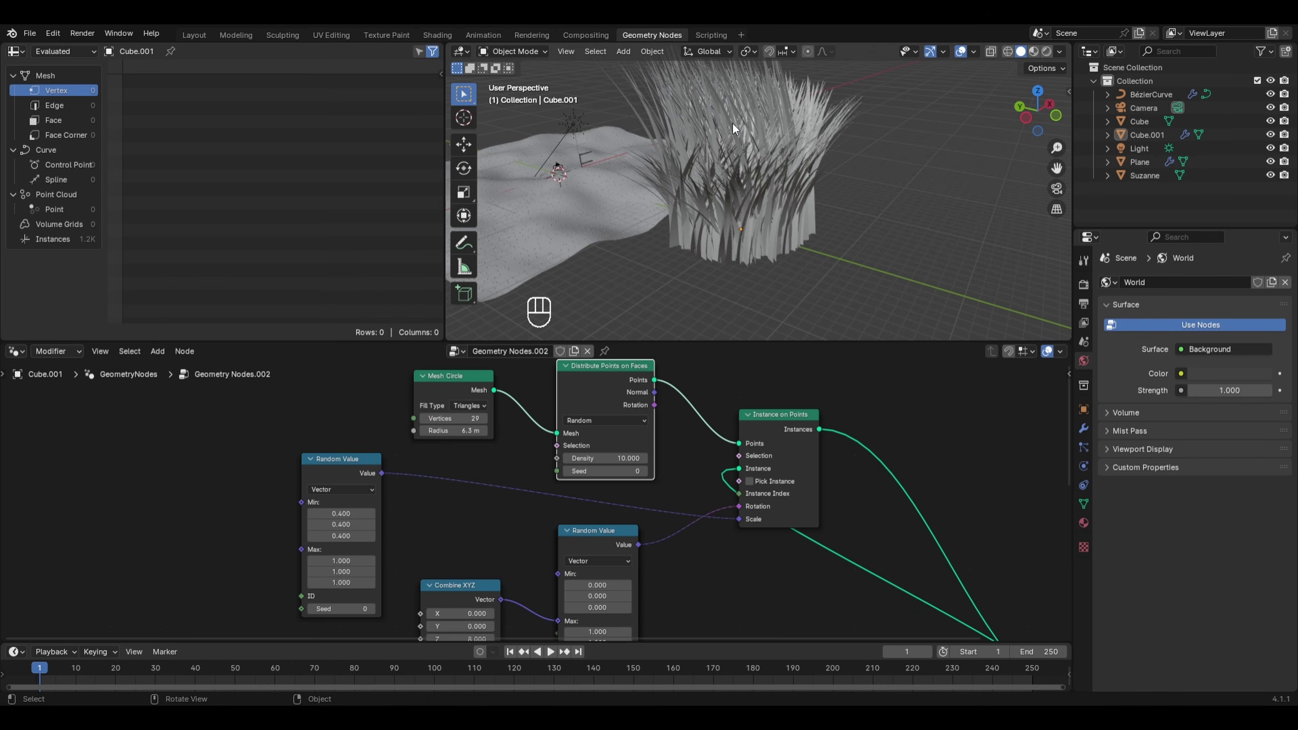
middle_drag(730, 122, 702, 153)
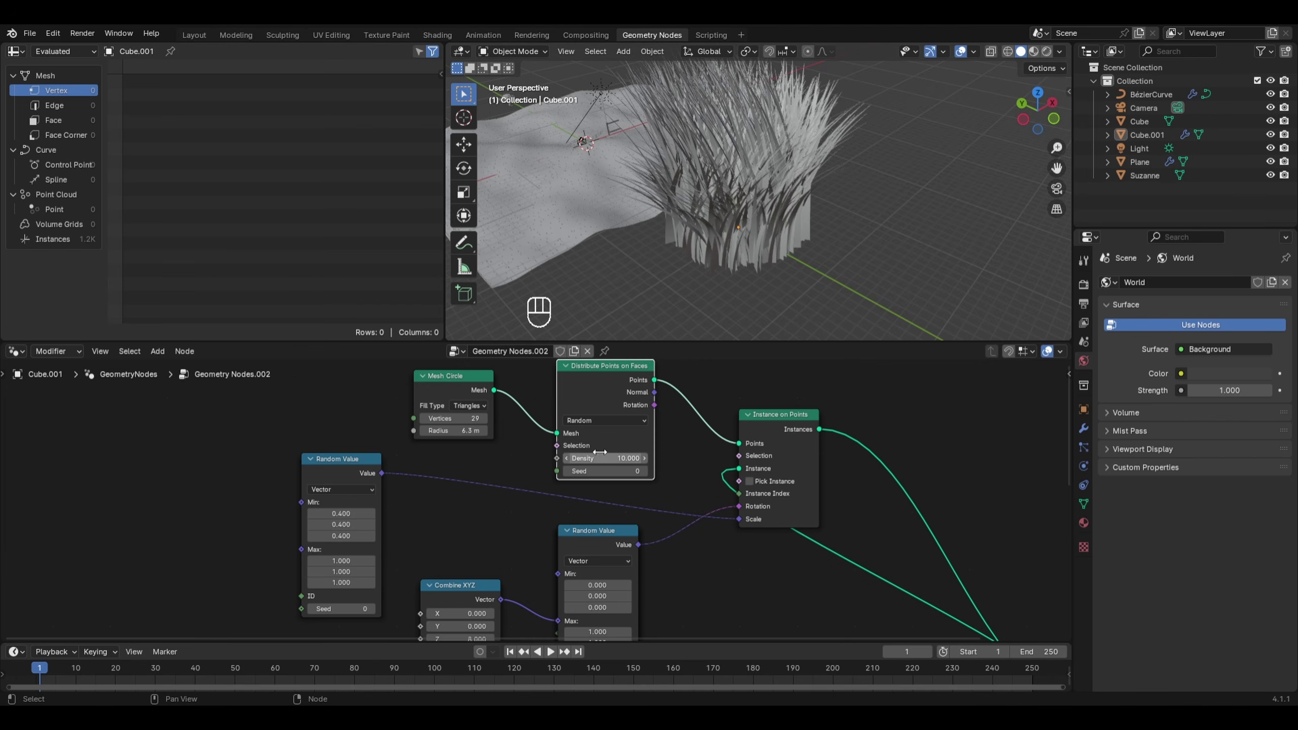
Set Distribute Points on Faces to density 2.6 and seed 2, and reduce the Mesh Circle radius to 3.3 m
drag(611, 458, 555, 458)
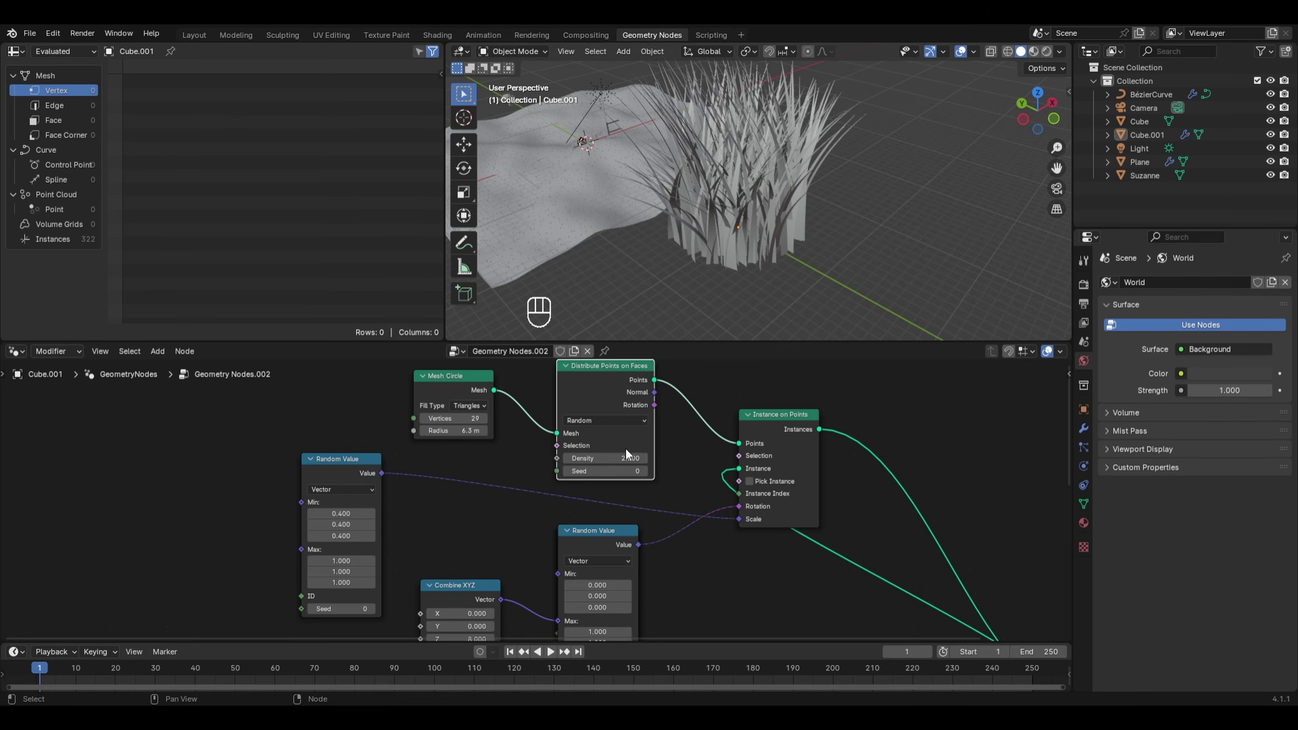
drag(452, 430, 368, 430)
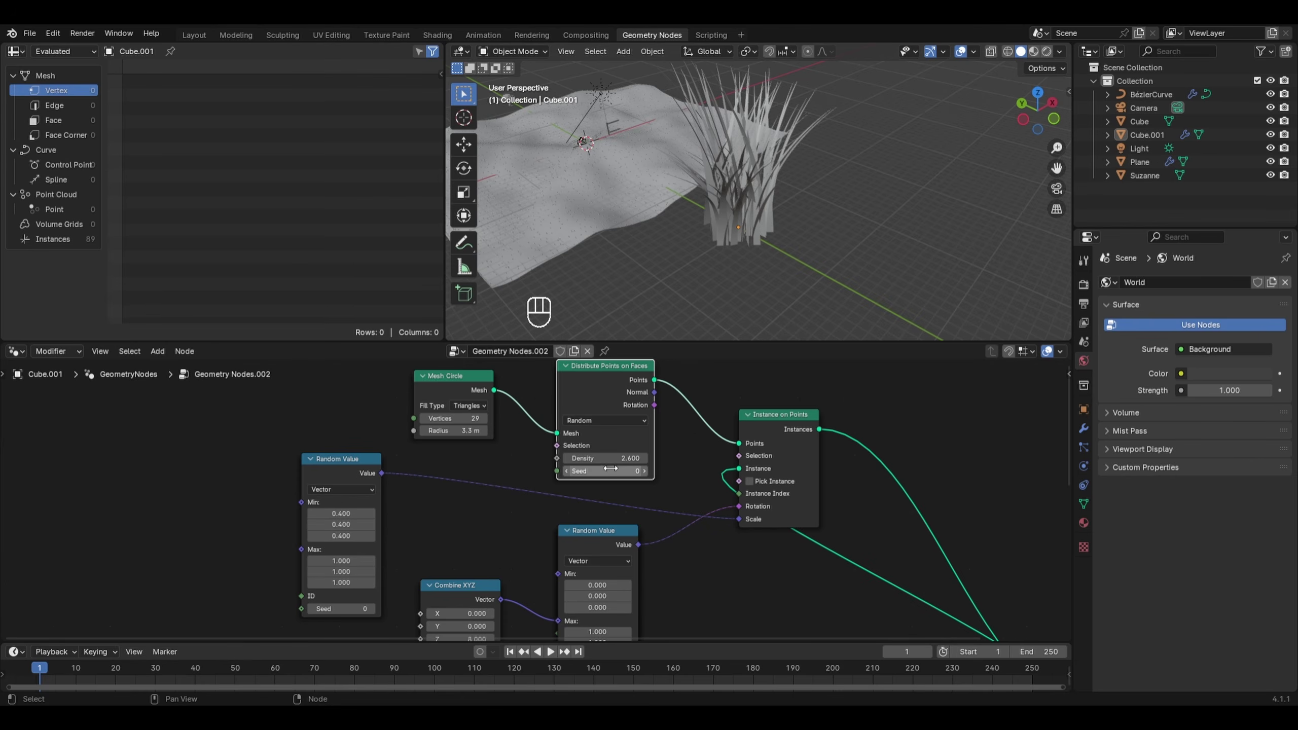
click(642, 471)
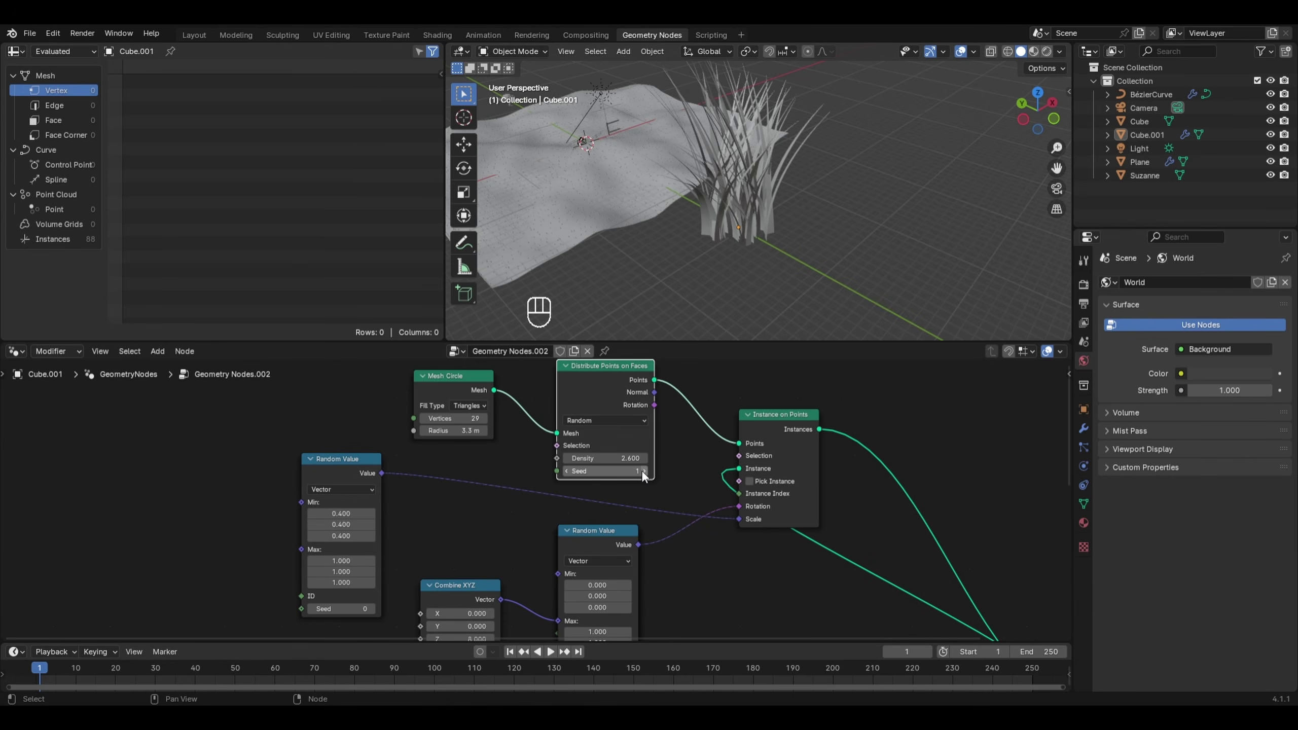
click(643, 471)
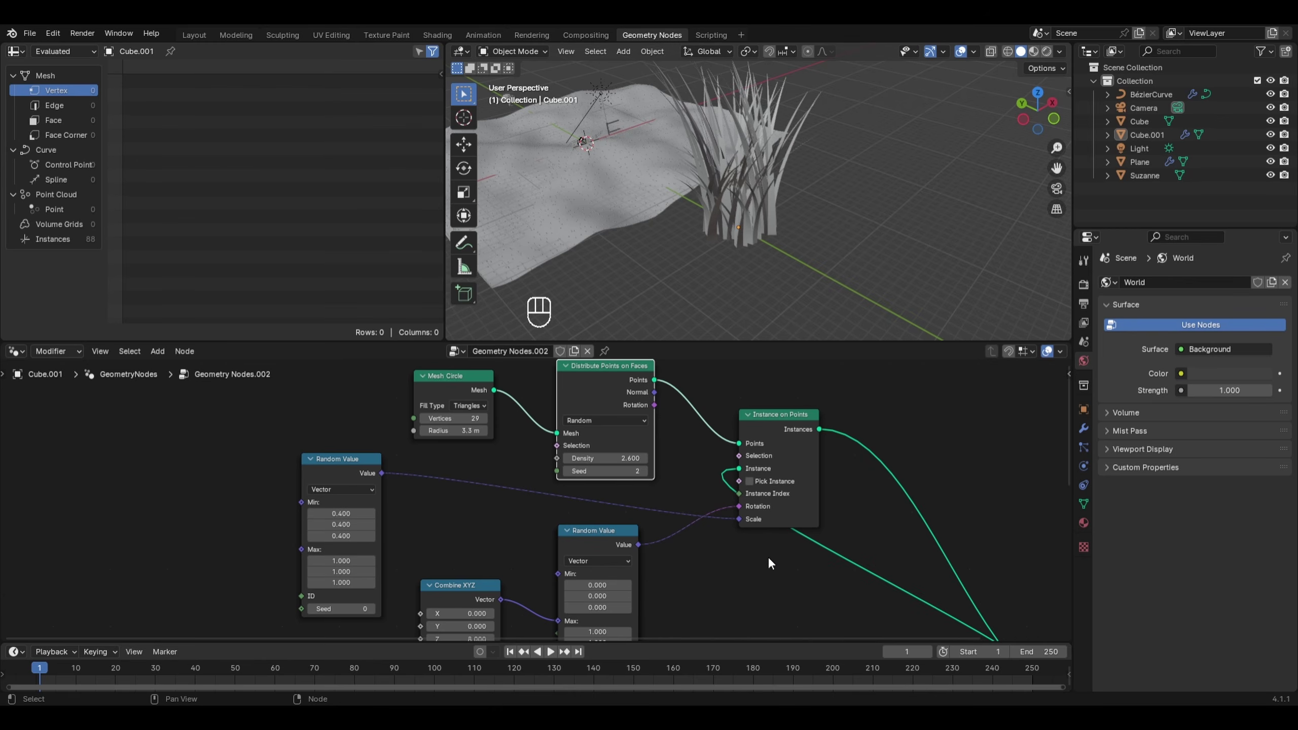
Add a Set Material node, reposition Group Output, and insert Set Material between Instance on Points and Group Output
scroll(765, 556, down, 2)
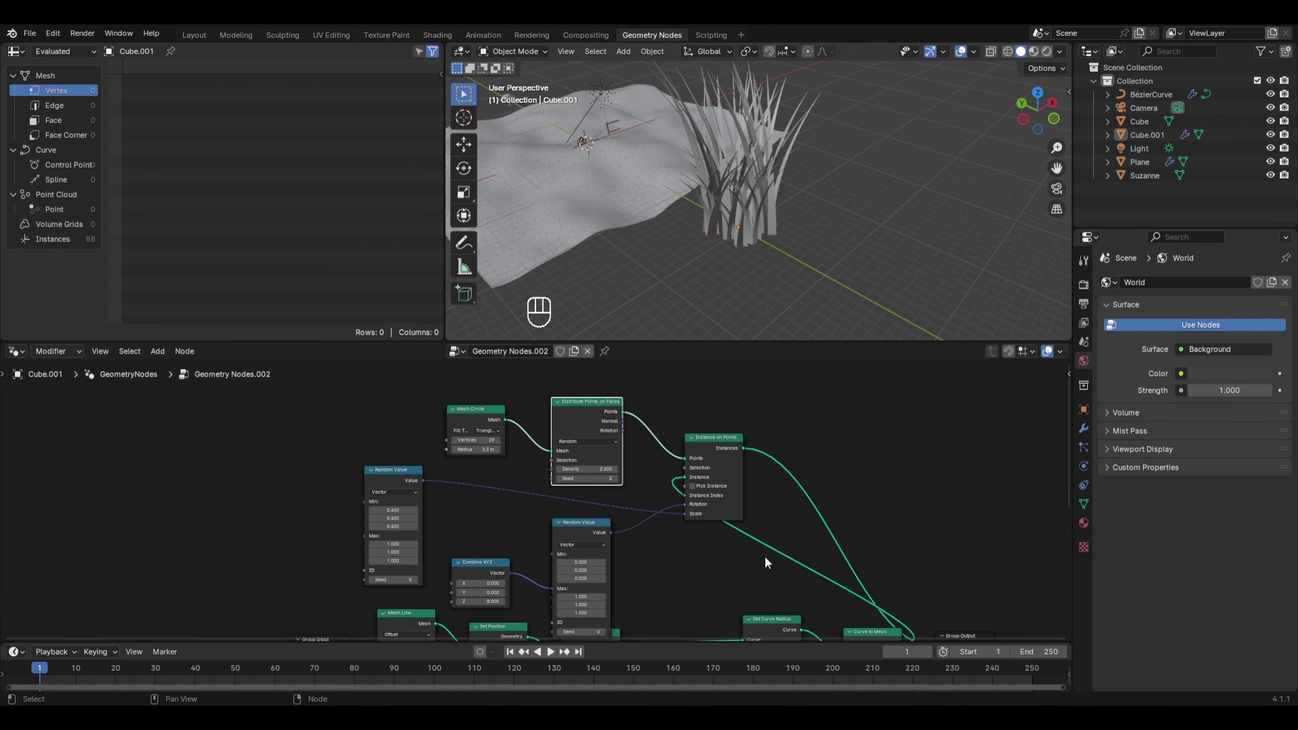
key(shift+a)
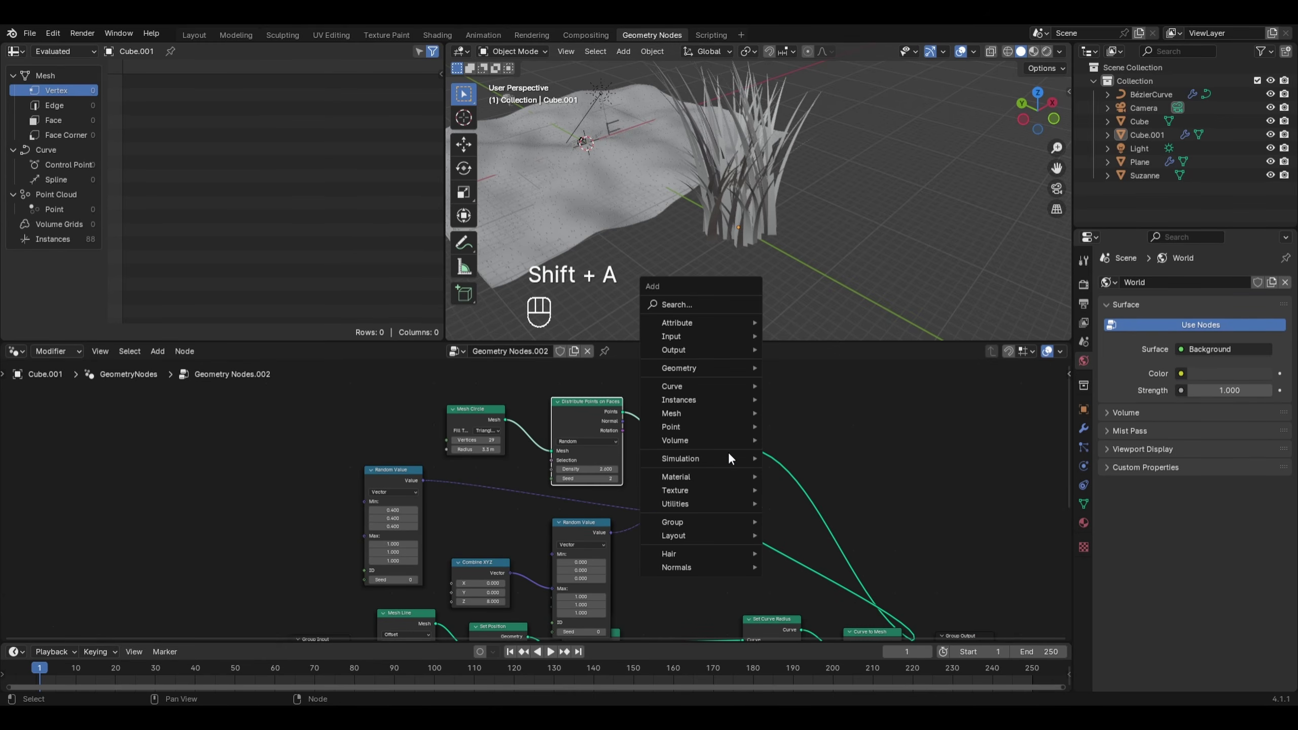
mouse_move(717, 477)
click(805, 527)
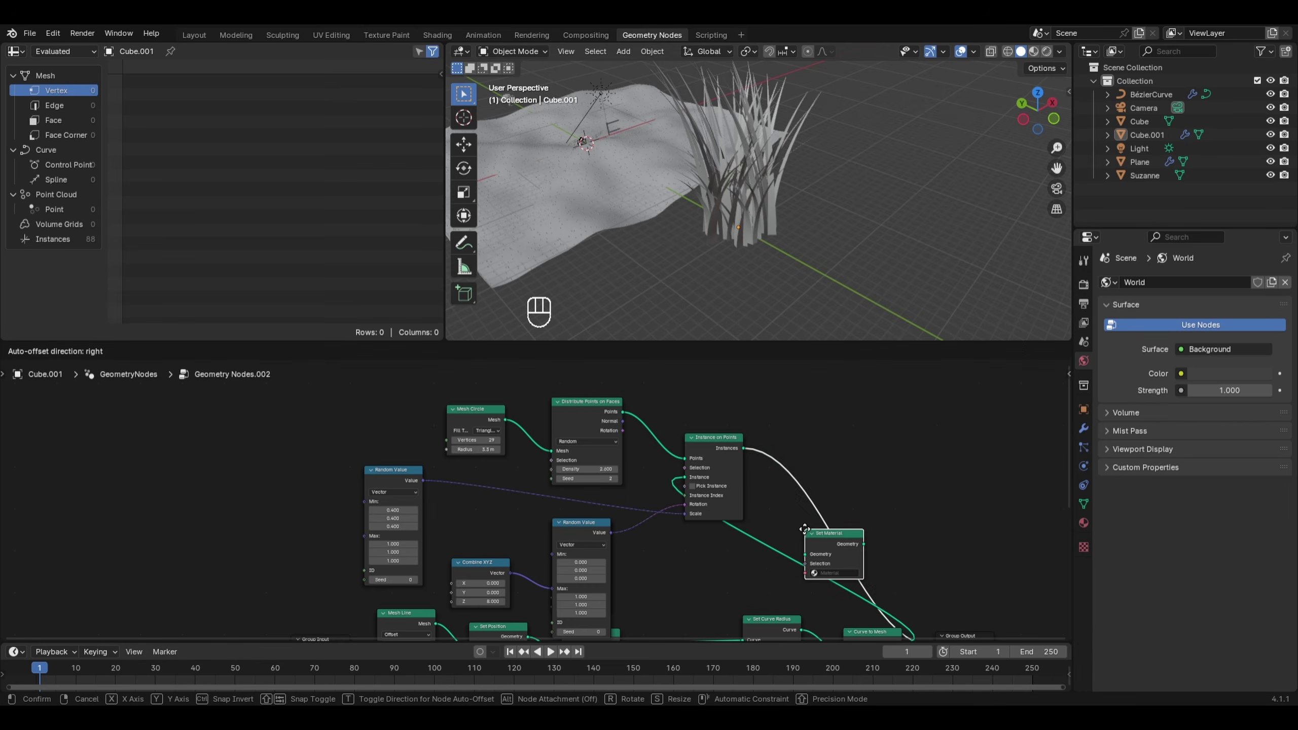
click(848, 454)
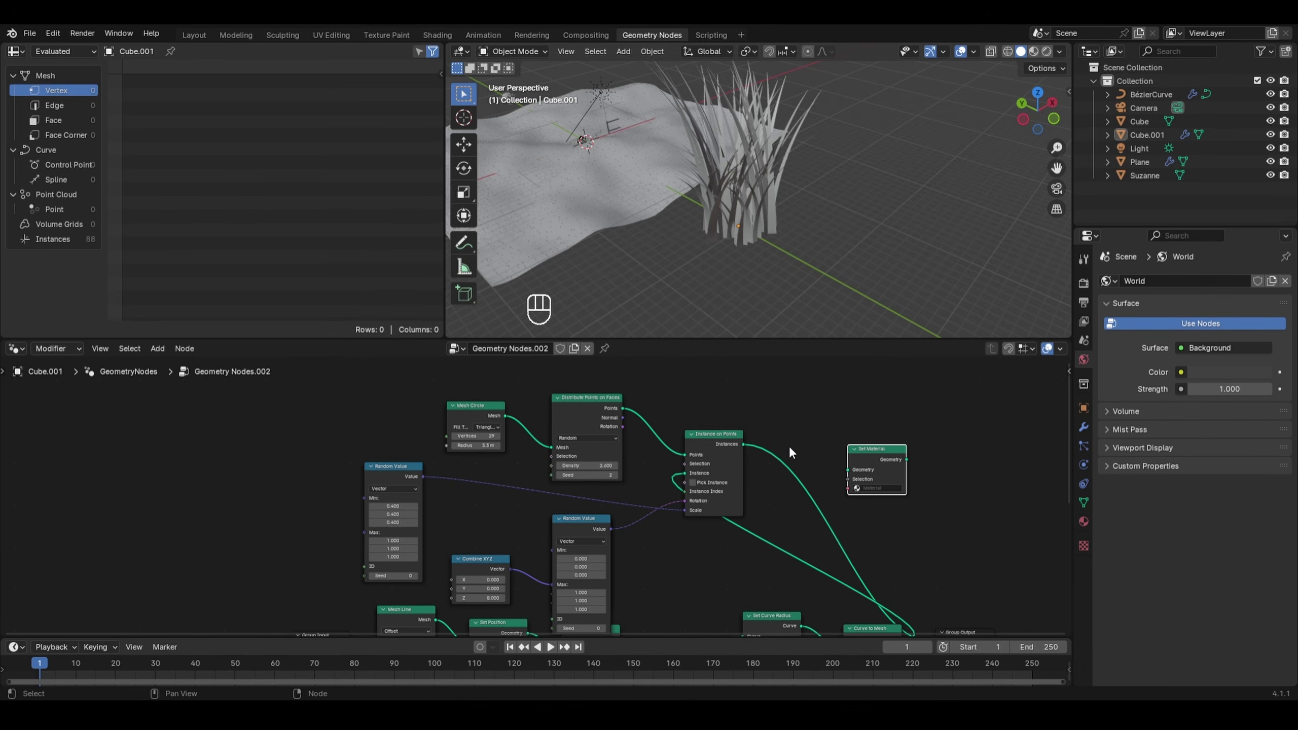
middle_drag(946, 541, 837, 528)
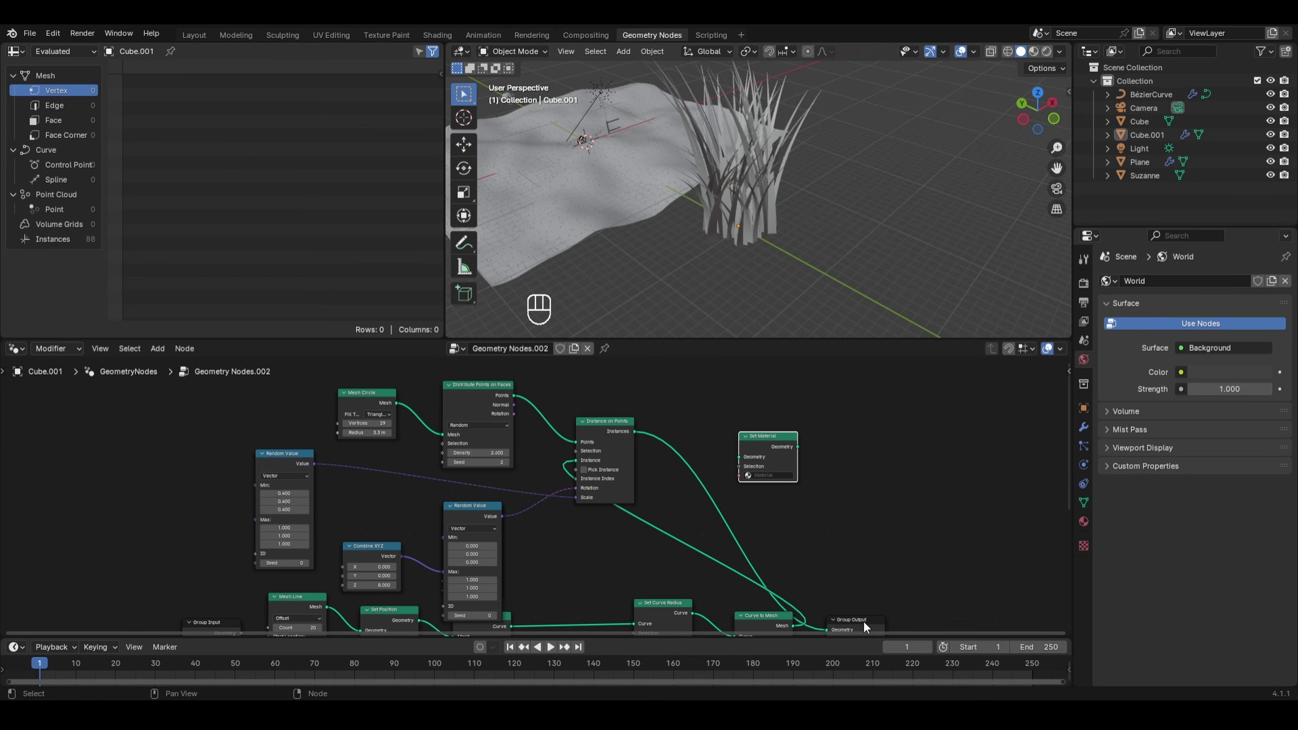
drag(863, 620, 908, 440)
click(761, 448)
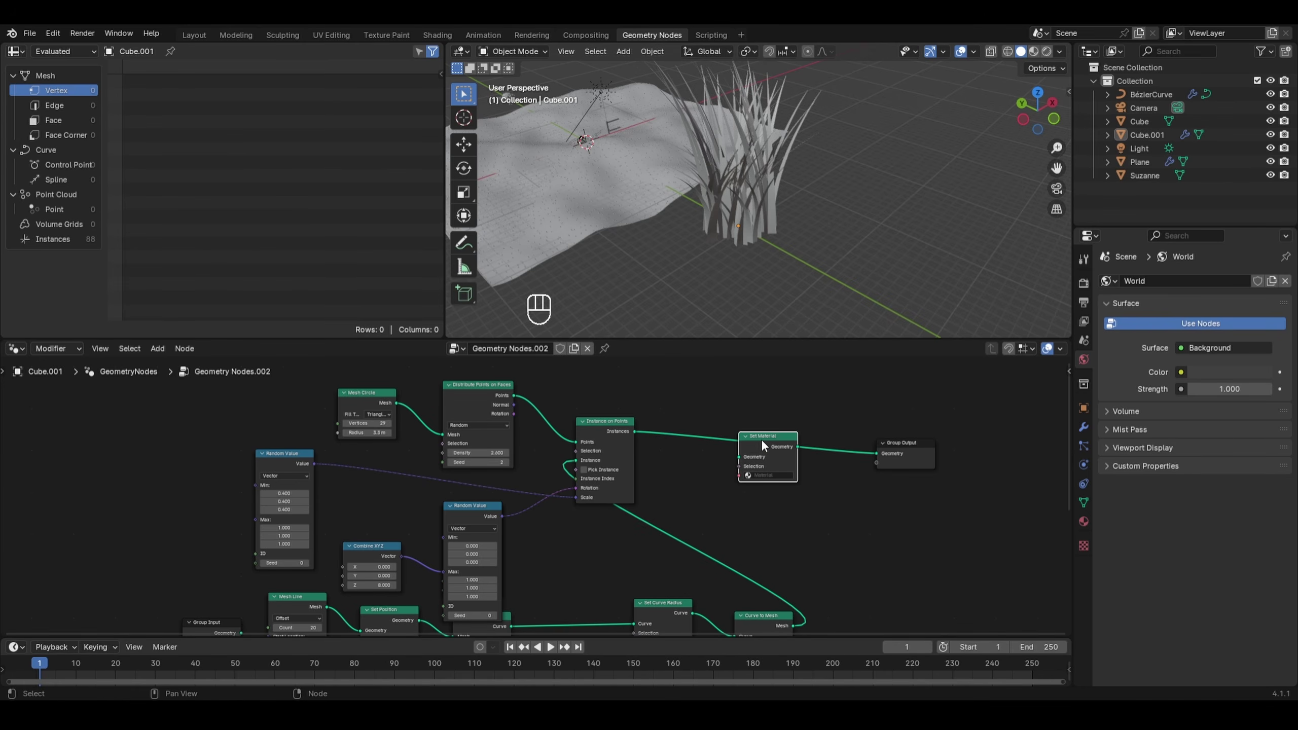
drag(761, 444, 761, 411)
Show the 3D viewport in rendered shading with the render properties open, and turn the spreadsheet area into a Shader Editor
scroll(805, 460, up, 3)
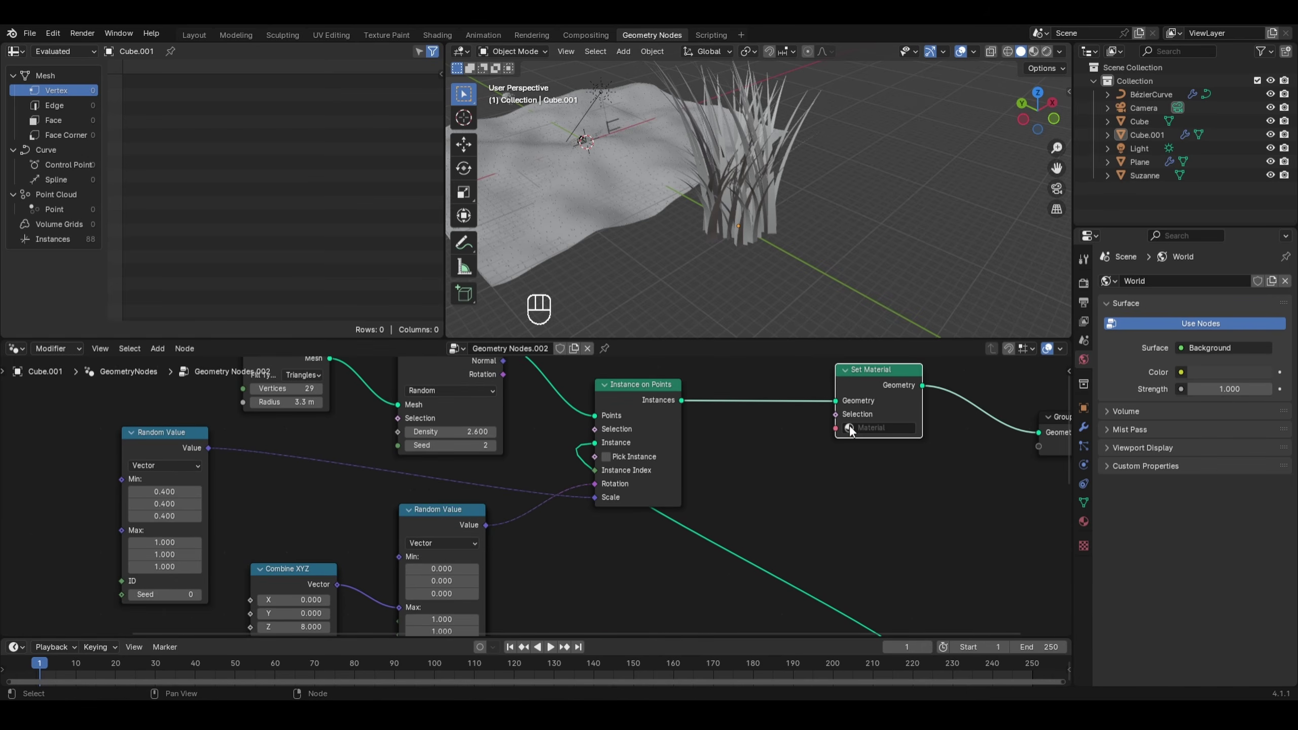
middle_drag(879, 386, 862, 417)
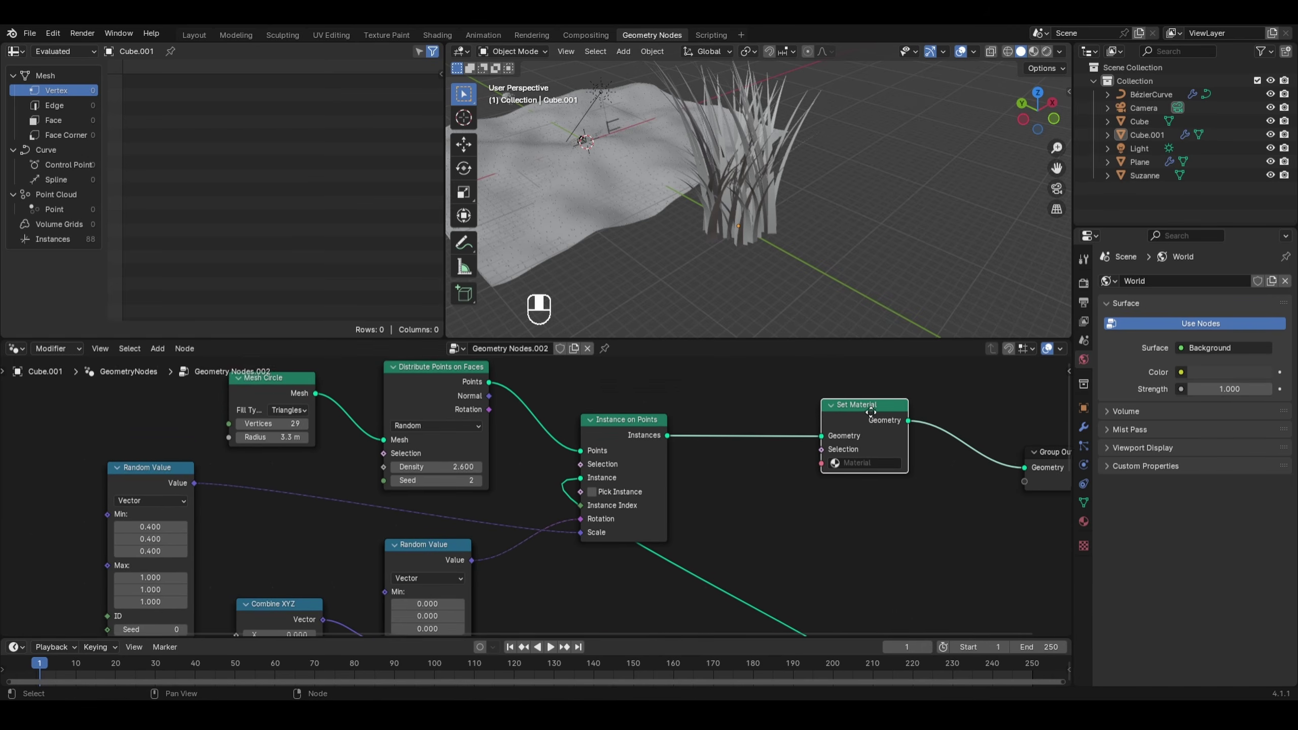
click(1046, 52)
click(1082, 283)
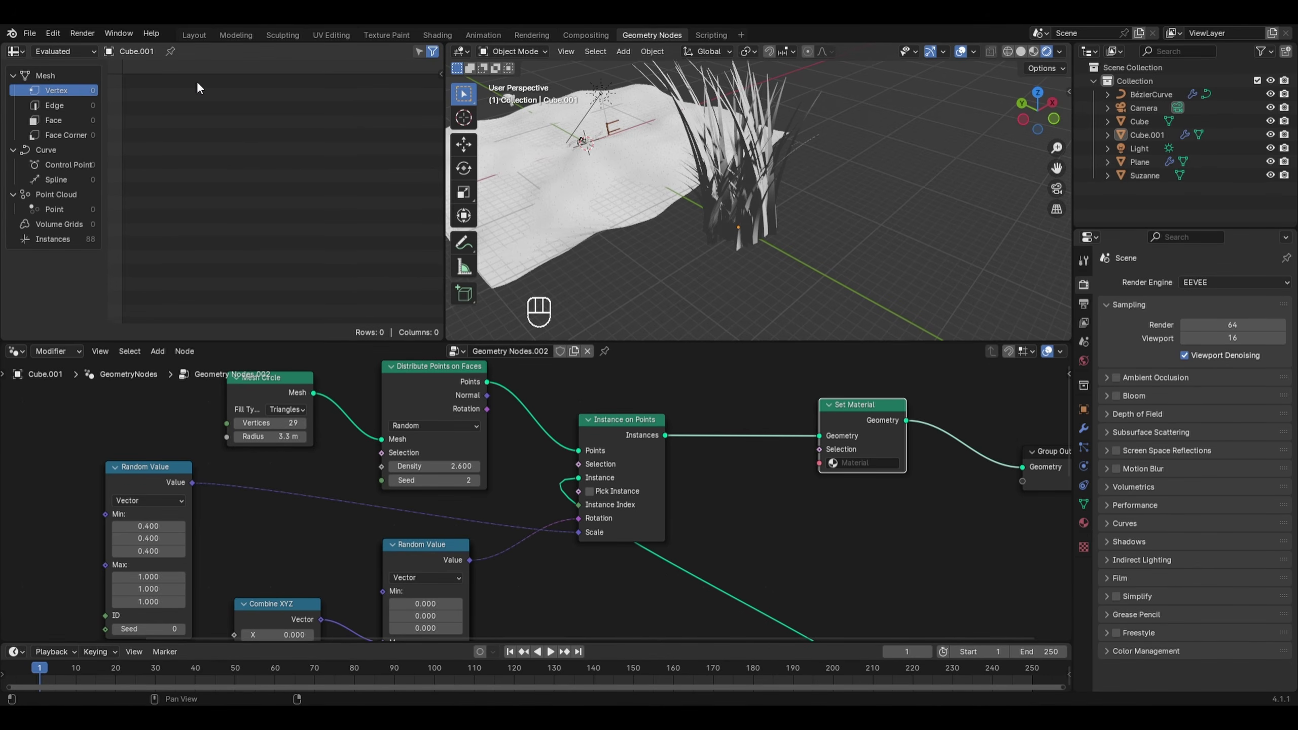
click(15, 52)
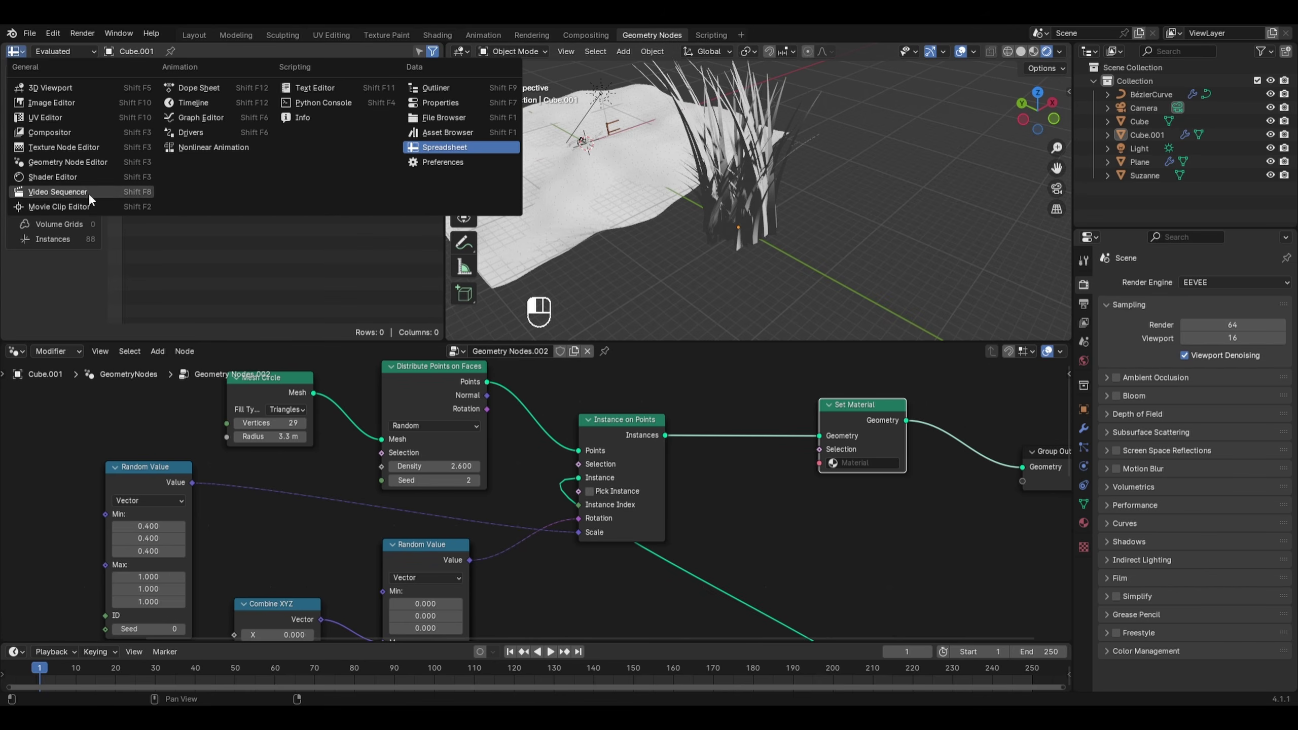
click(62, 174)
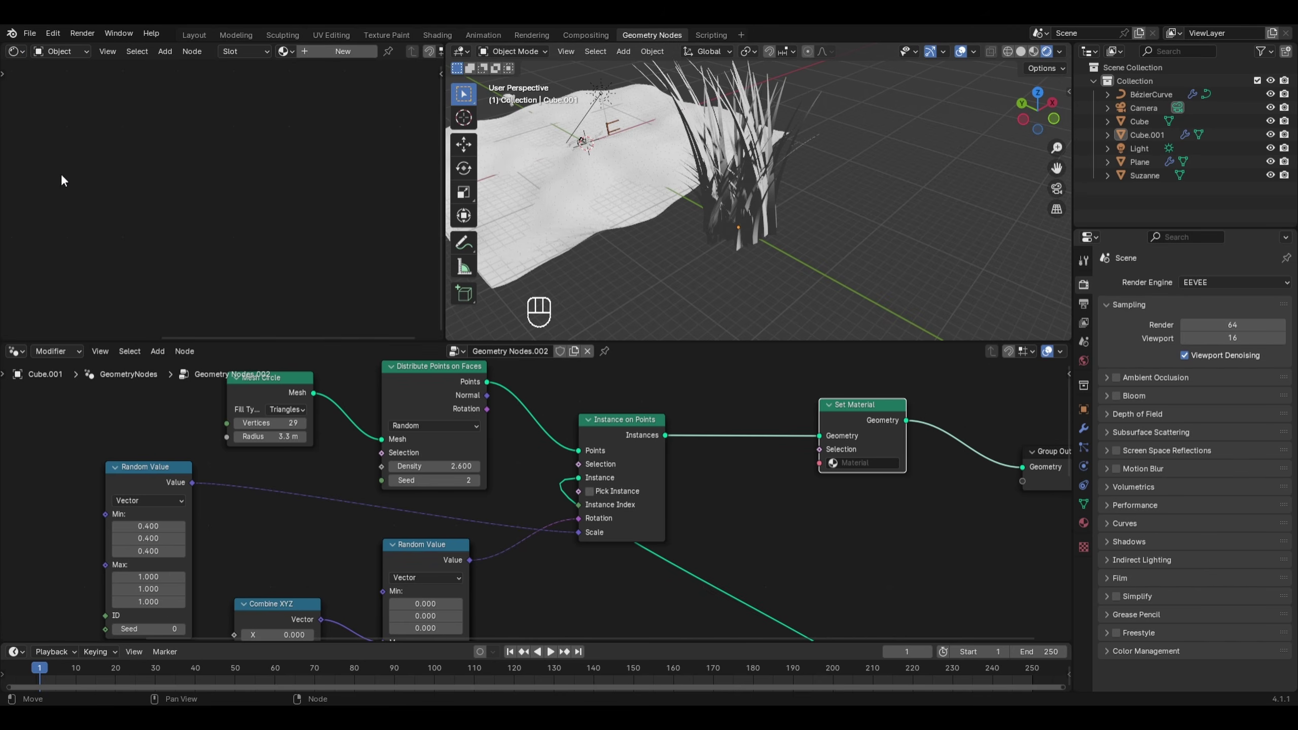
Create a new material named Grass on the grass object and choose it in the Set Material node
click(322, 50)
double_click(404, 53)
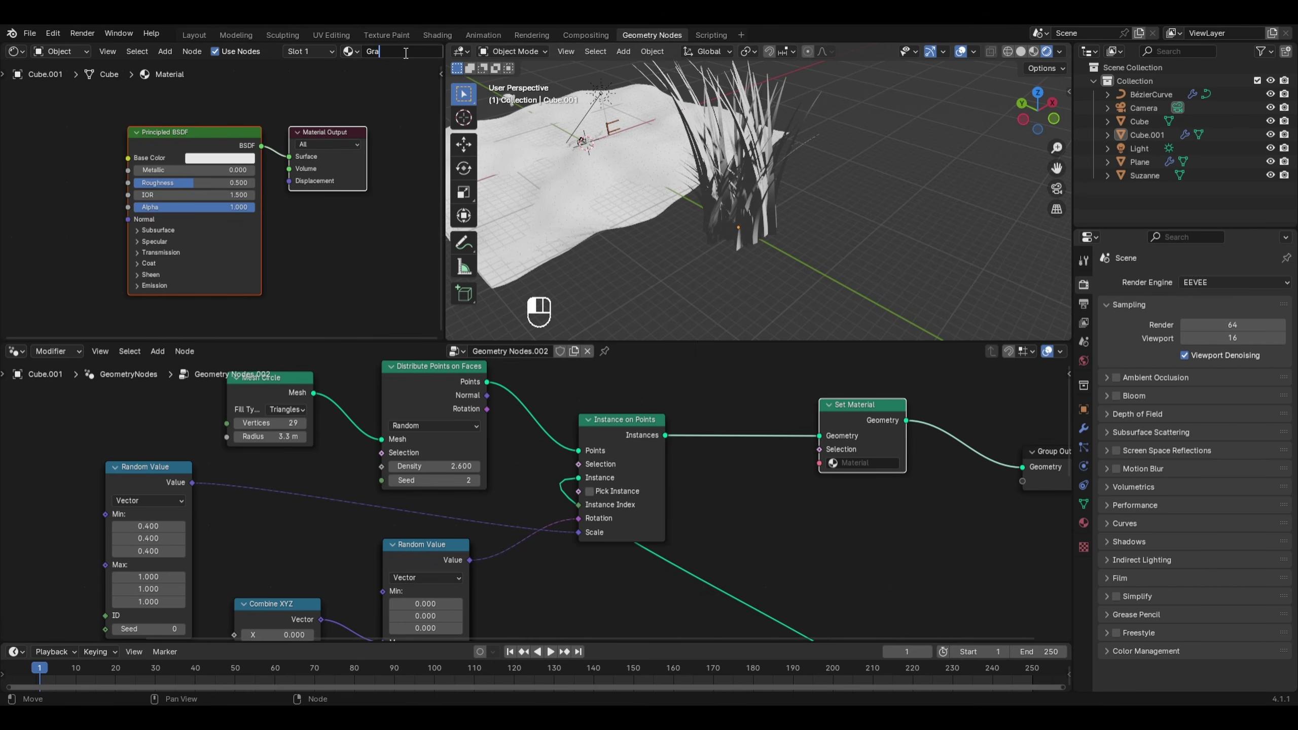
text(Grass)
key(Return)
click(856, 463)
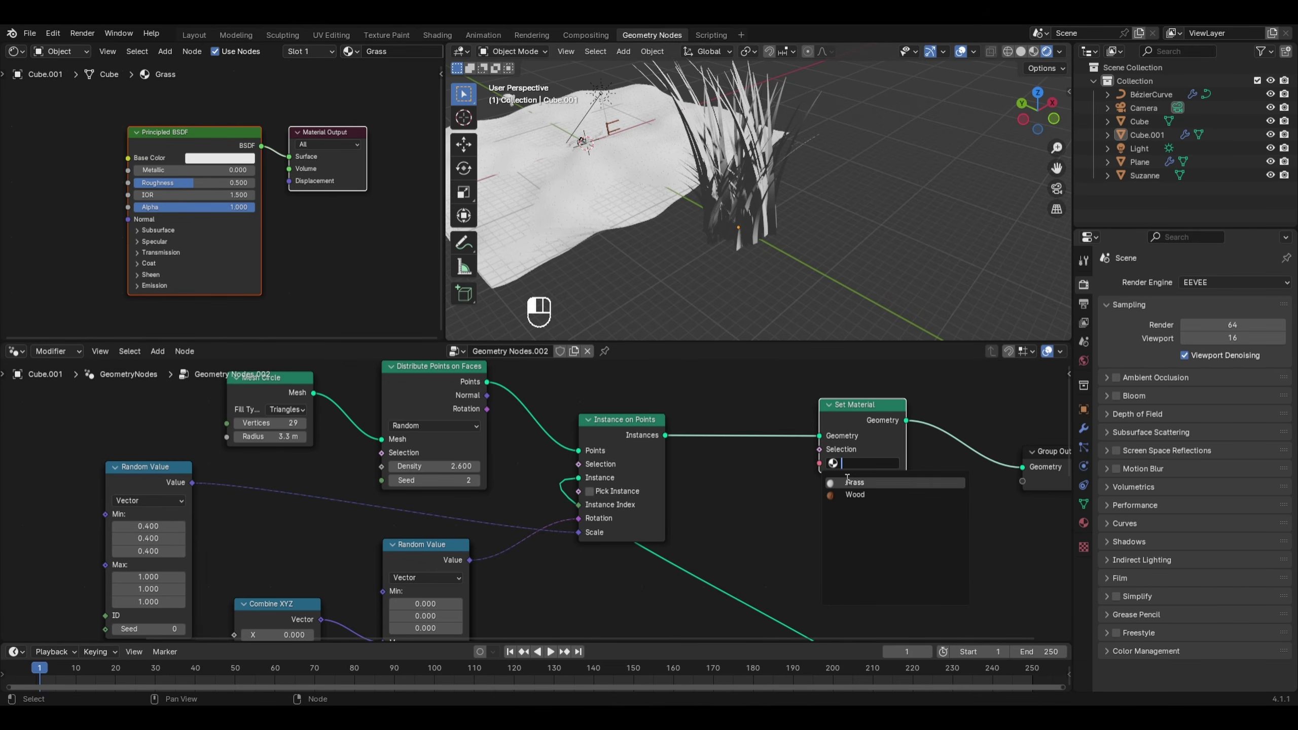
click(849, 482)
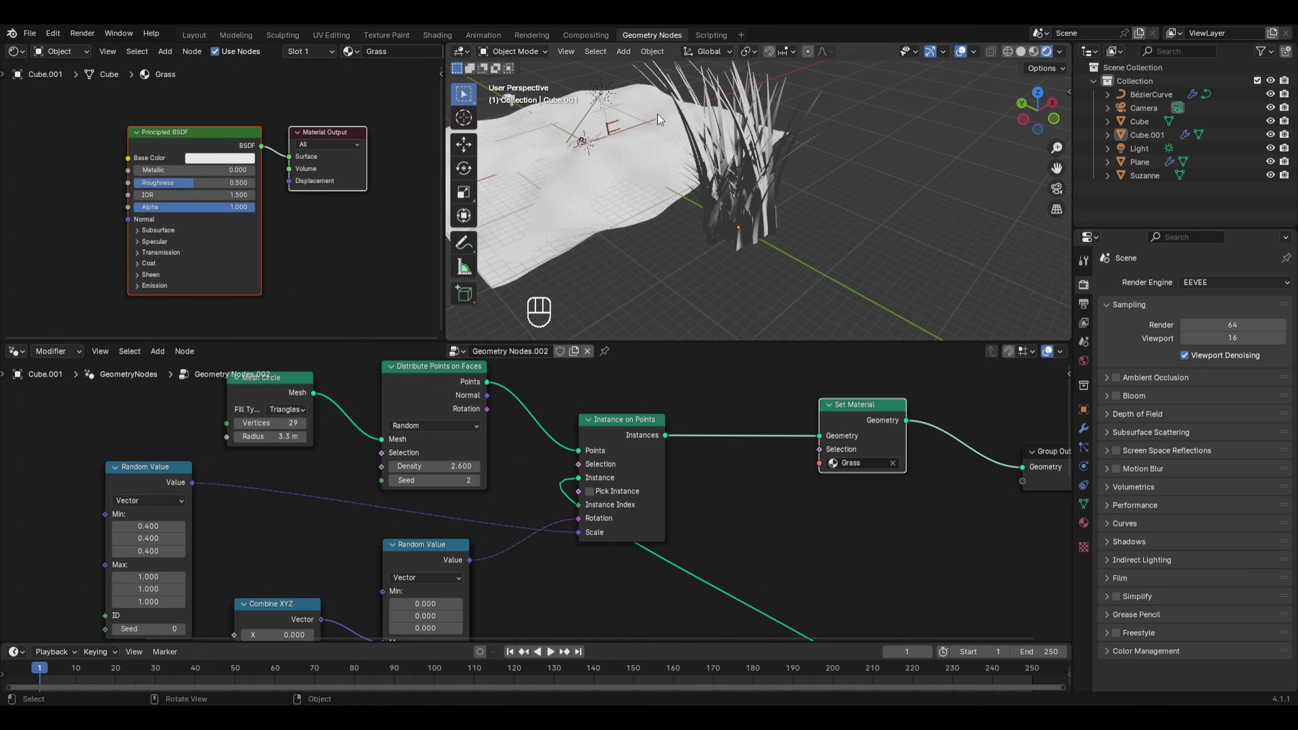
Set the Principled BSDF base color of the Grass material to bright green and view the clump from another angle
middle_drag(752, 149, 750, 147)
scroll(748, 140, up, 2)
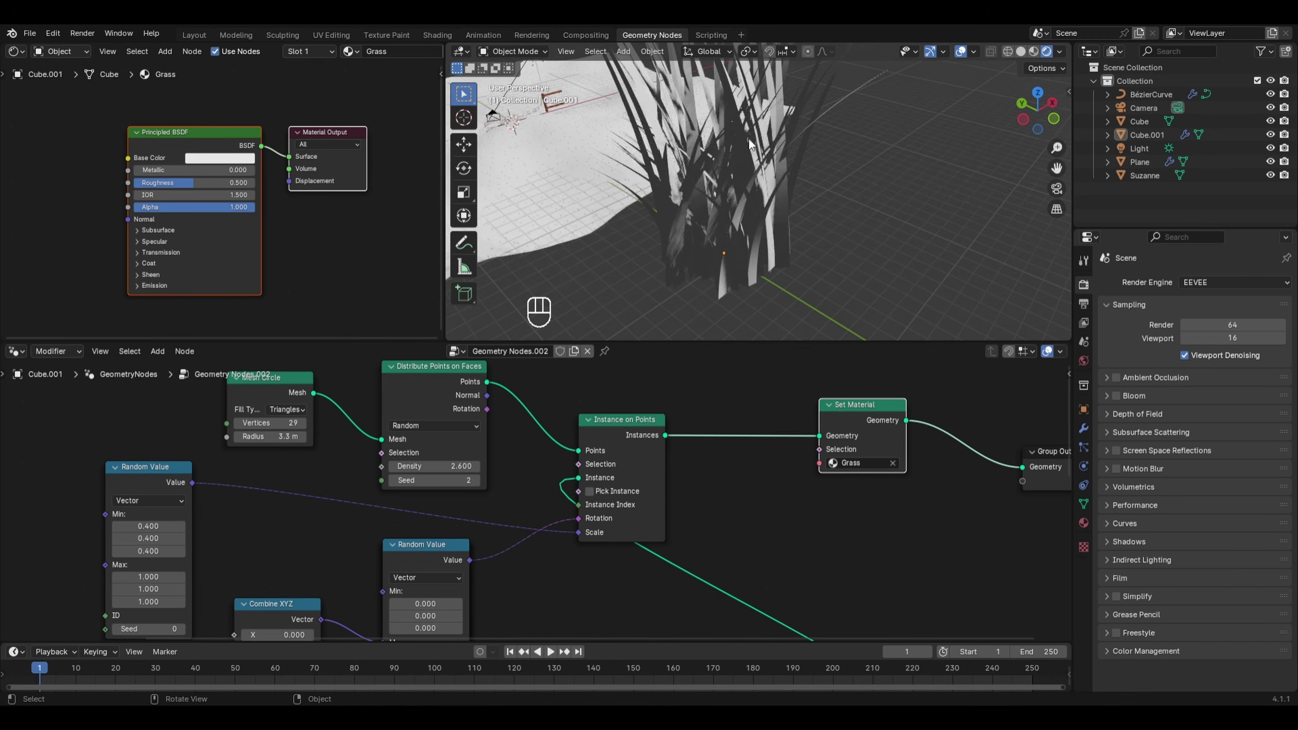
click(213, 160)
drag(239, 220, 192, 204)
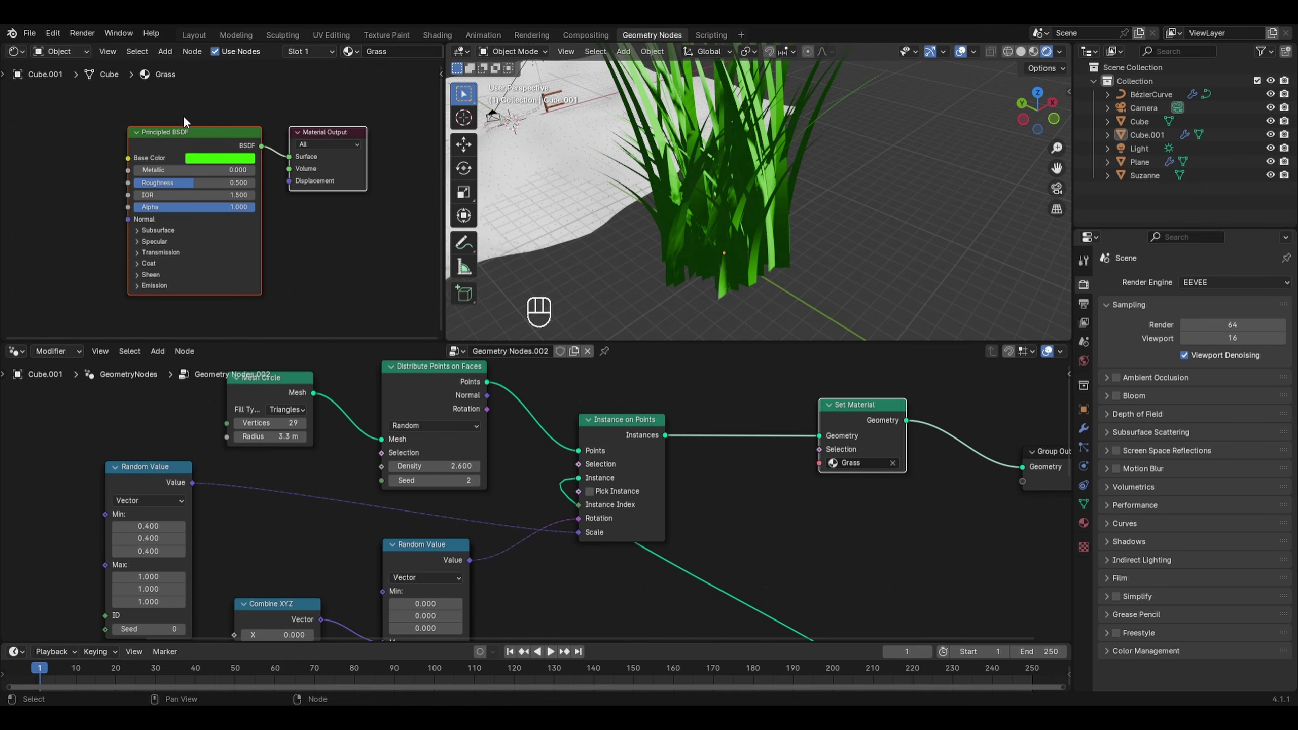
scroll(690, 144, down, 2)
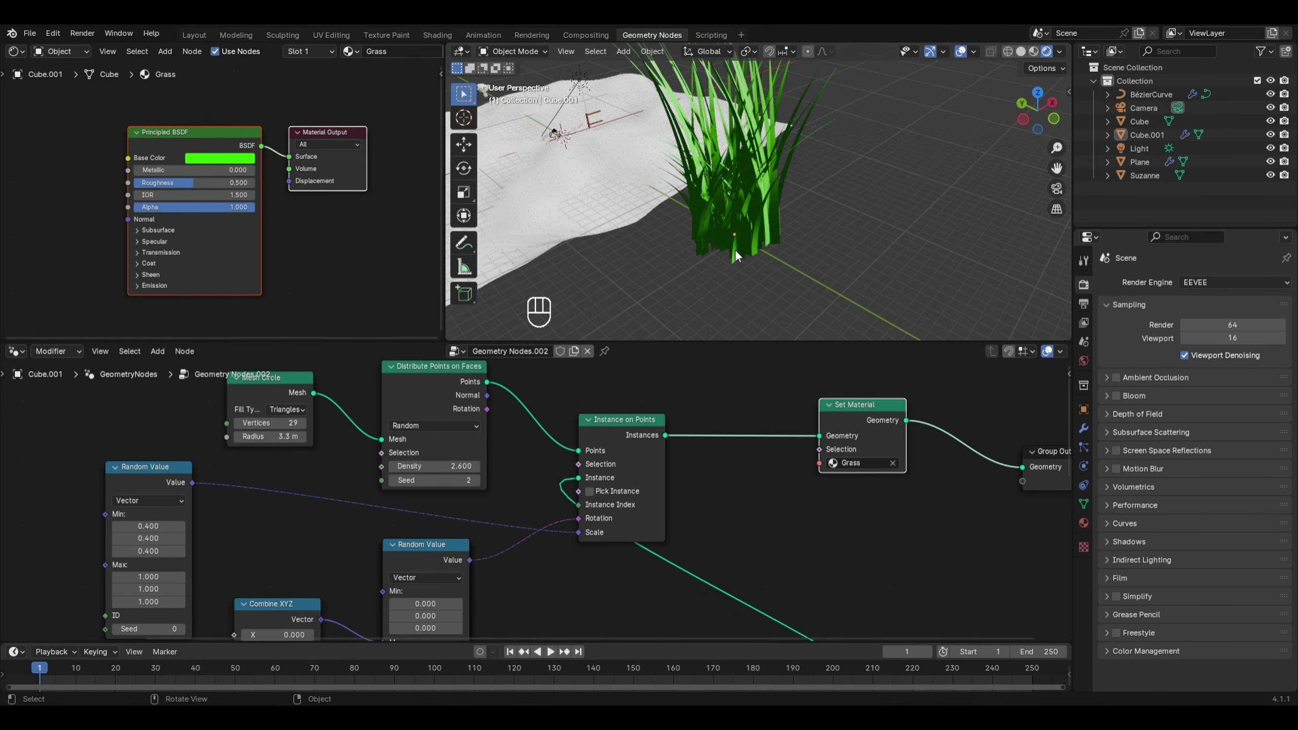
mouse_move(734, 249)
middle_down()
mouse_move(872, 289)
mouse_move(726, 248)
middle_up()
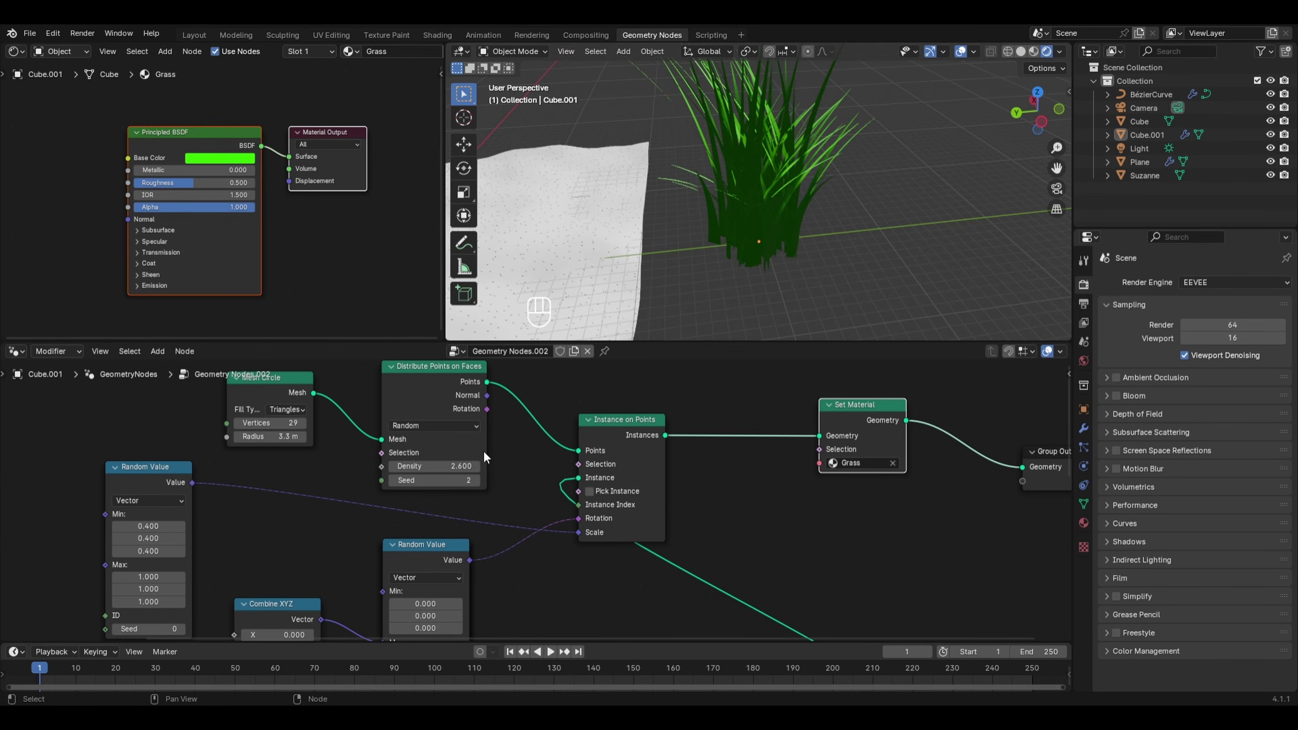
middle_drag(887, 255, 882, 213)
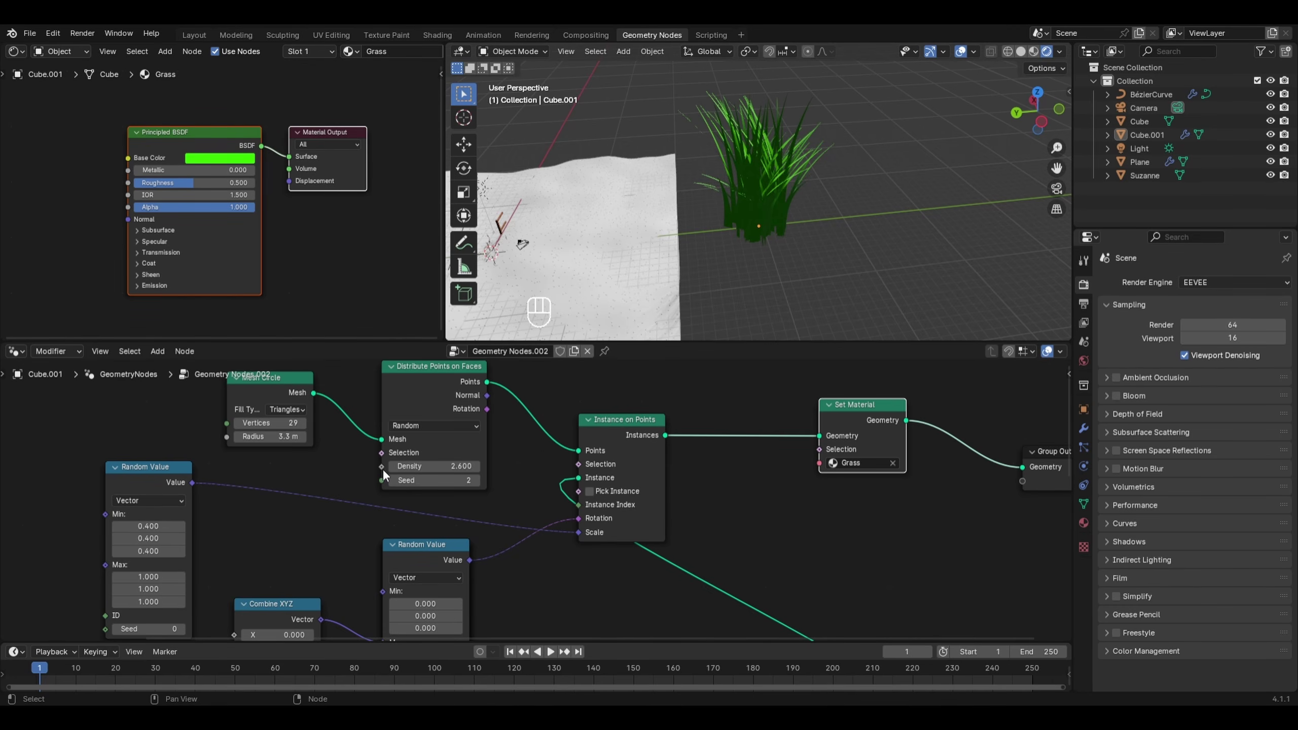
Show the grass object's modifier settings, move Group Input clear of the other nodes, and open the node group's interface settings
scroll(382, 469, down, 2)
scroll(453, 510, down, 1)
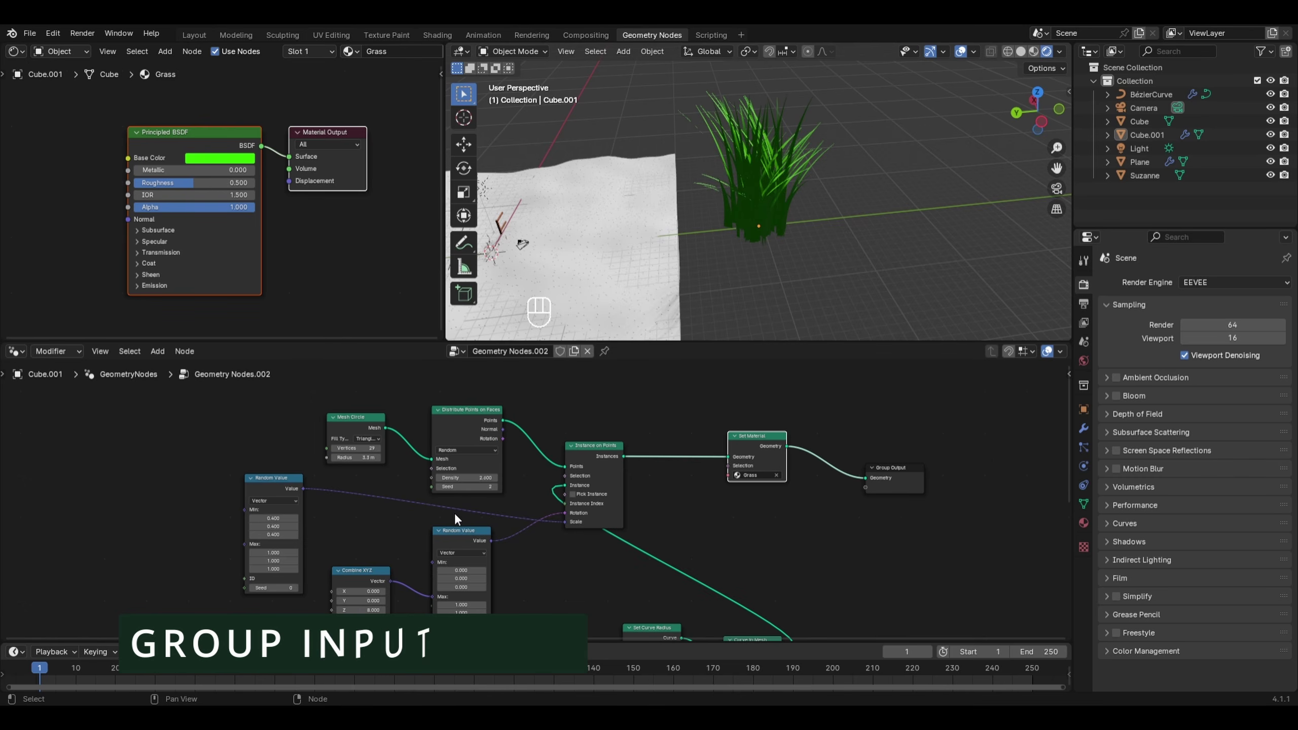
click(1084, 429)
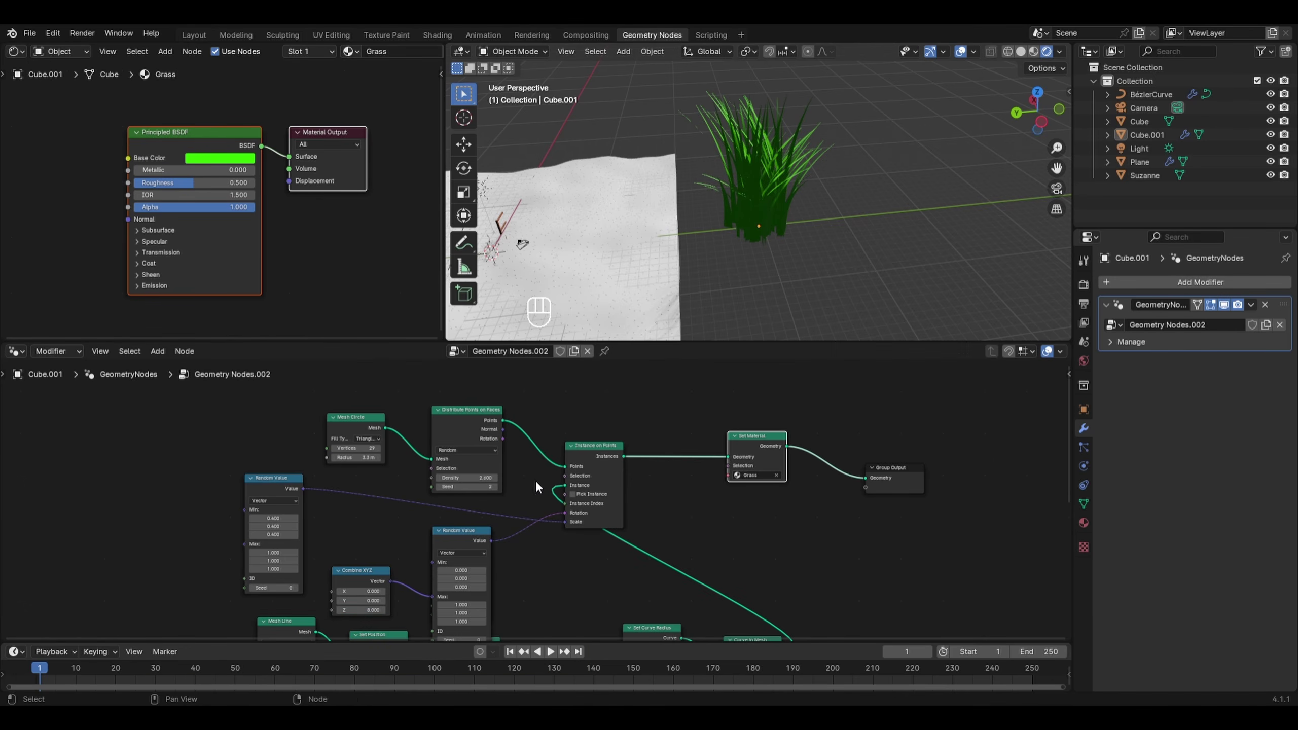
middle_drag(391, 551, 560, 483)
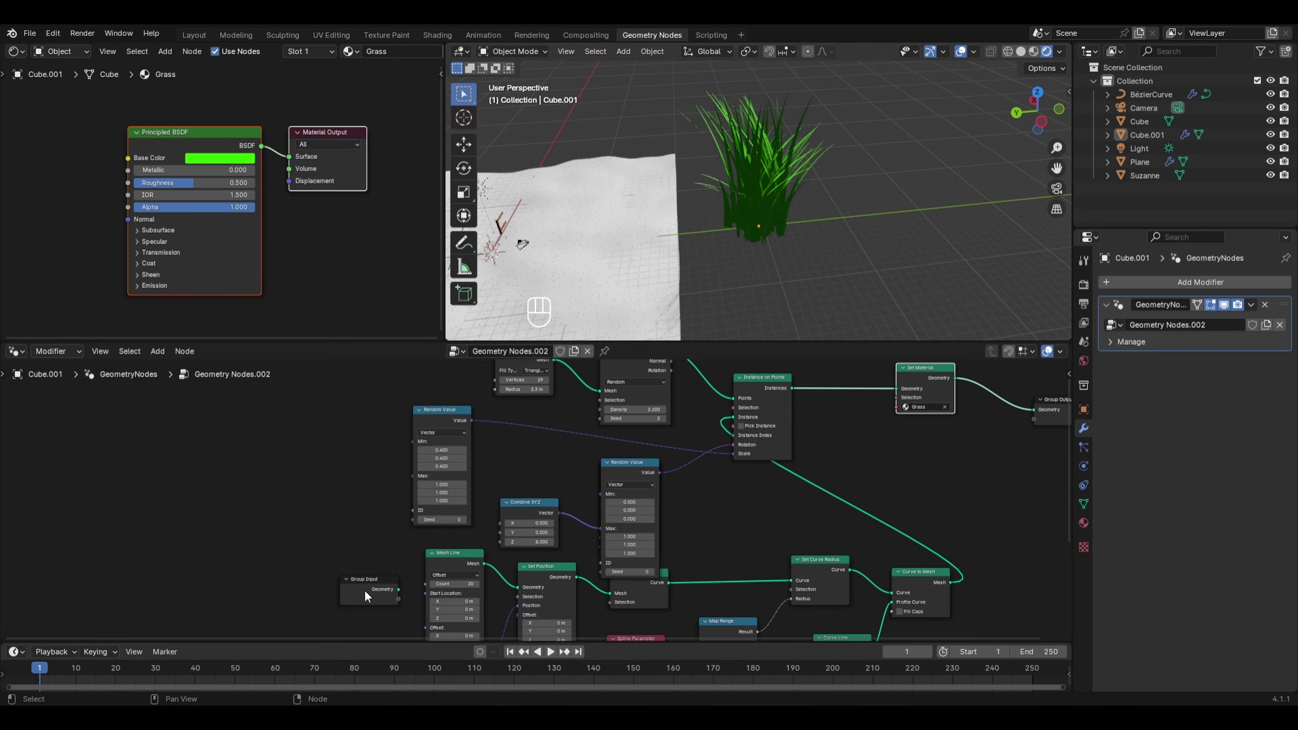
drag(364, 590, 282, 440)
key(n)
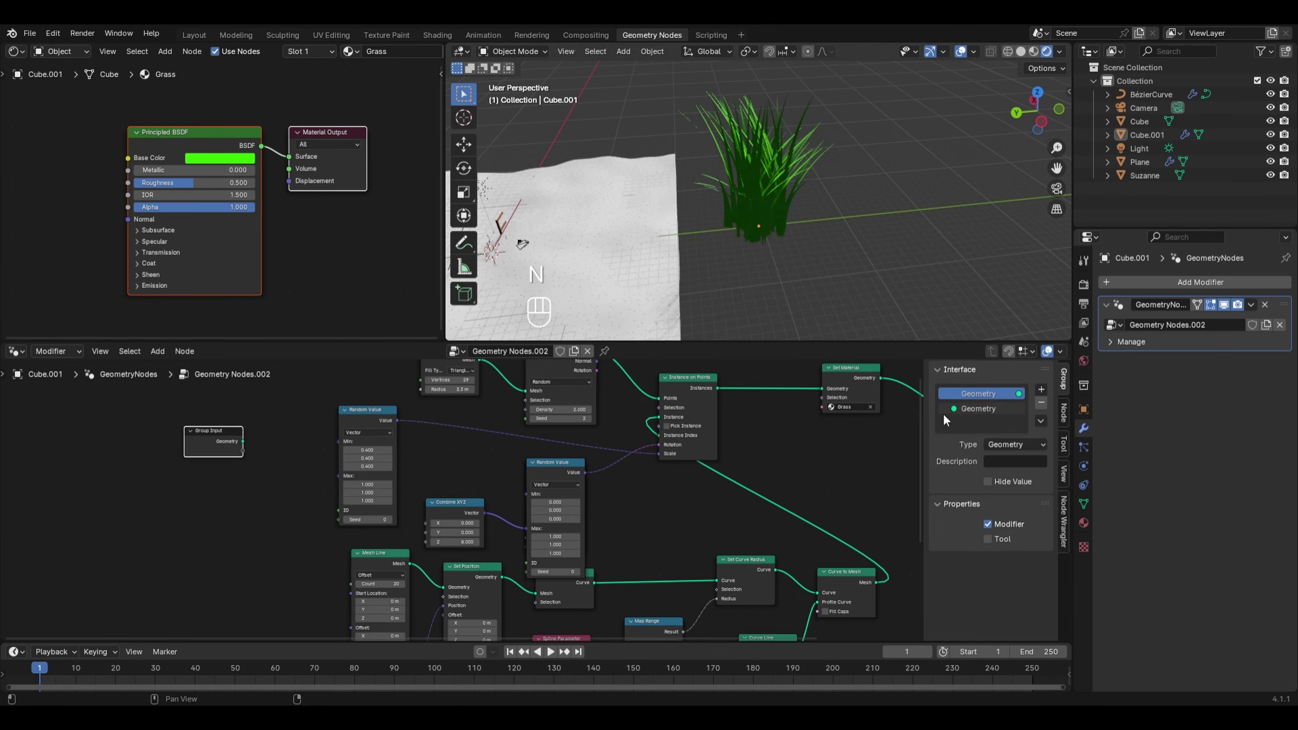
Remove the Geometry input socket from the node group's interface, keeping the Geometry output
scroll(472, 496, up, 2)
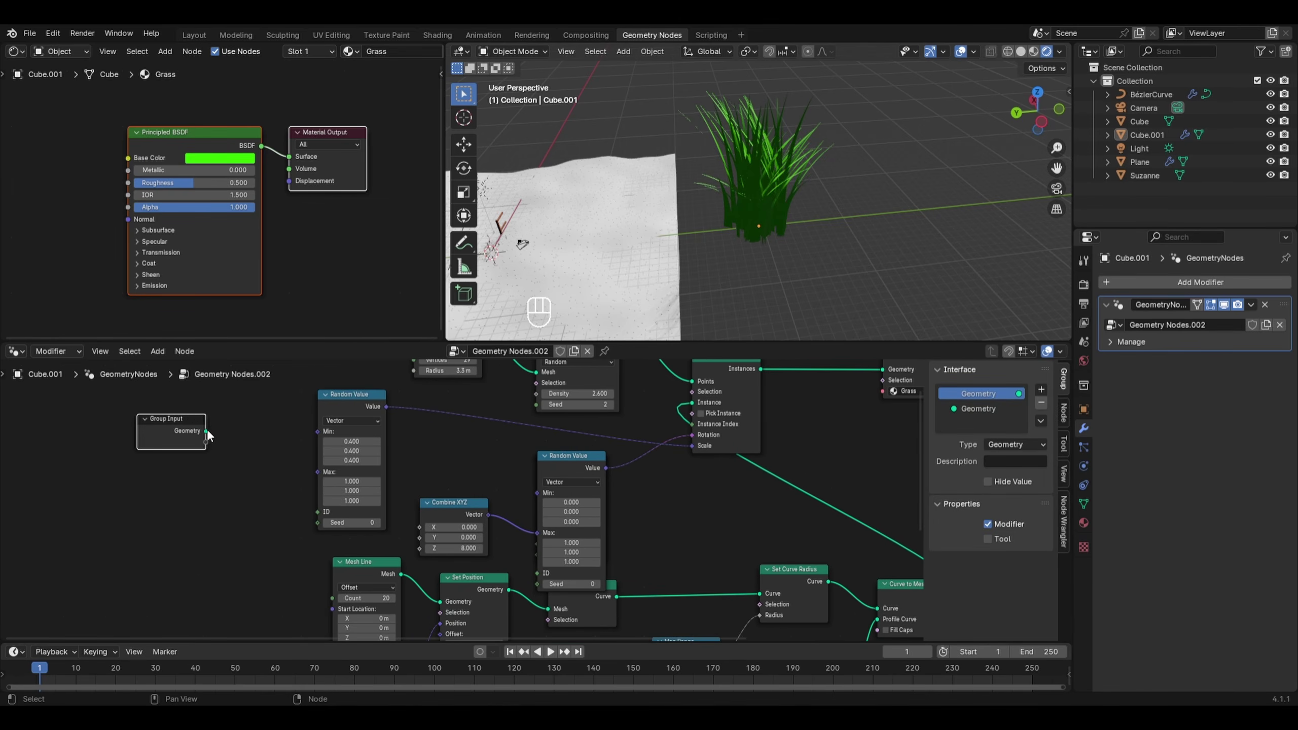
key(ctrl+z)
click(982, 410)
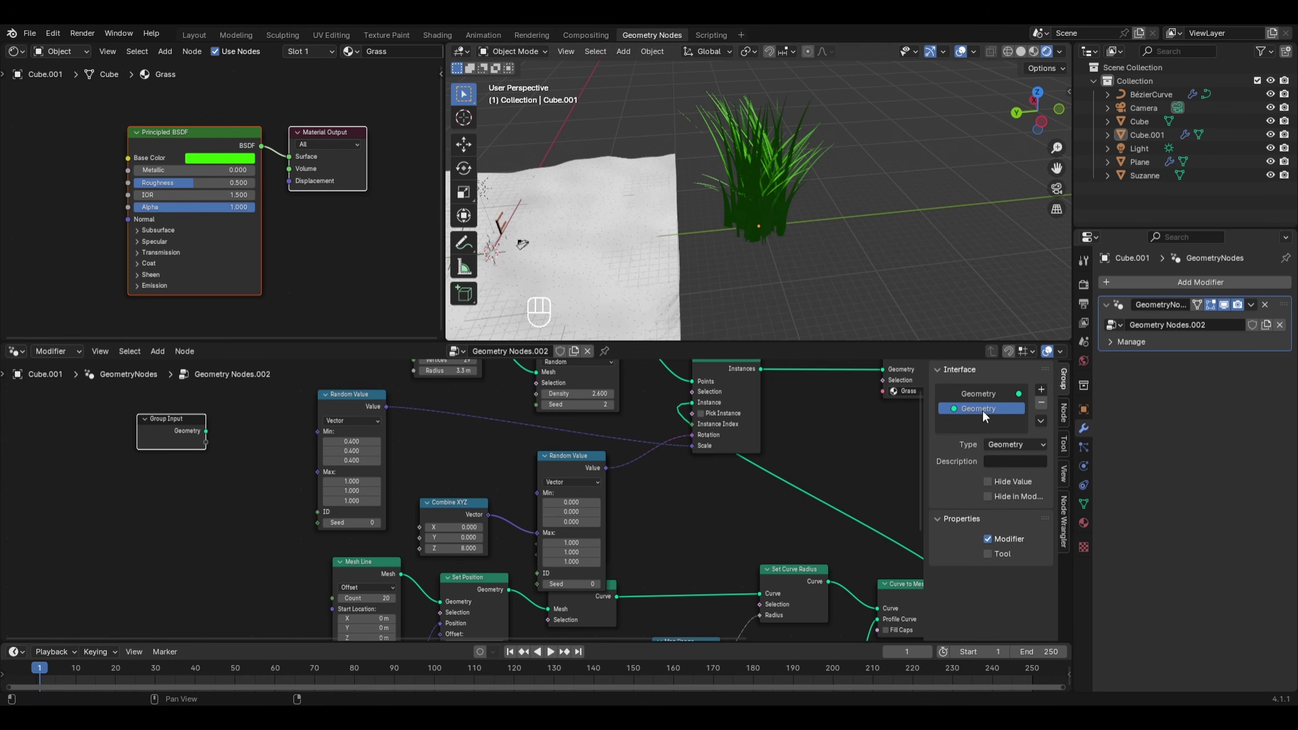
click(1040, 403)
scroll(168, 429, up, 2)
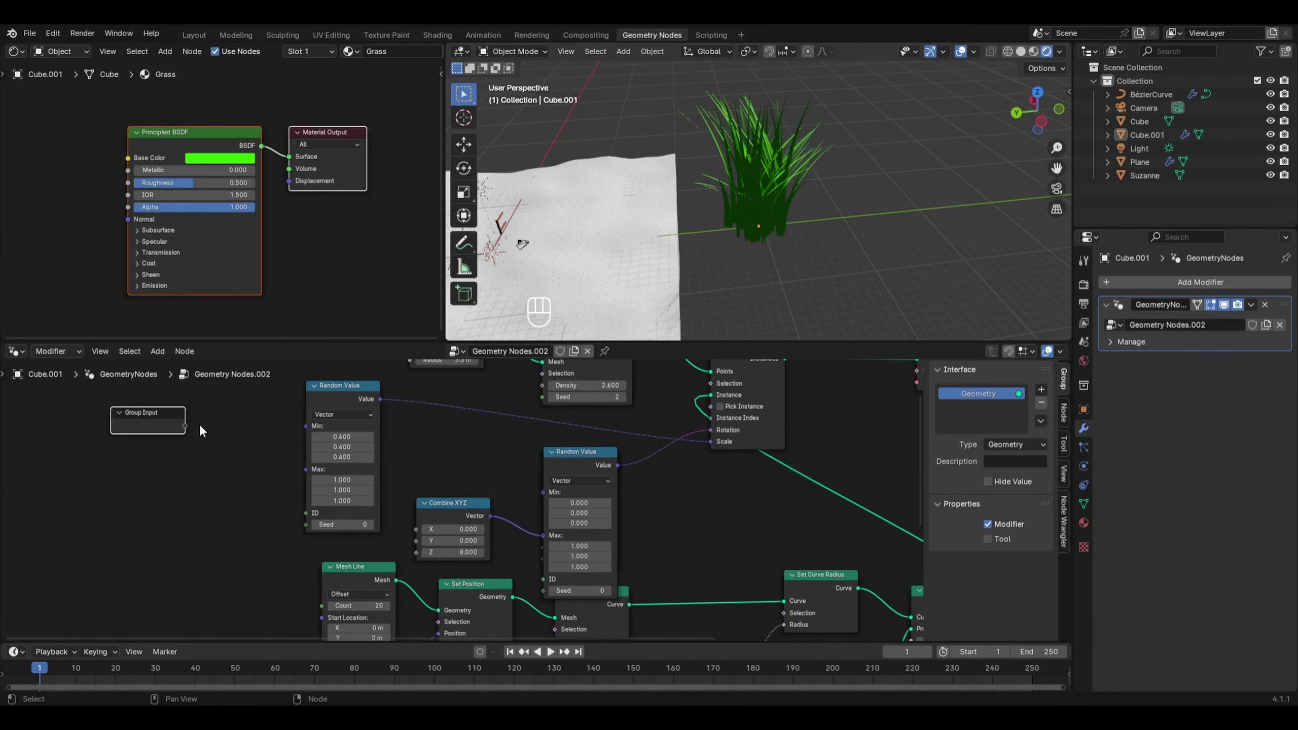
Expose the Distribute Points on Faces Density through Group Input and try it out in the modifier
middle_drag(246, 407, 258, 485)
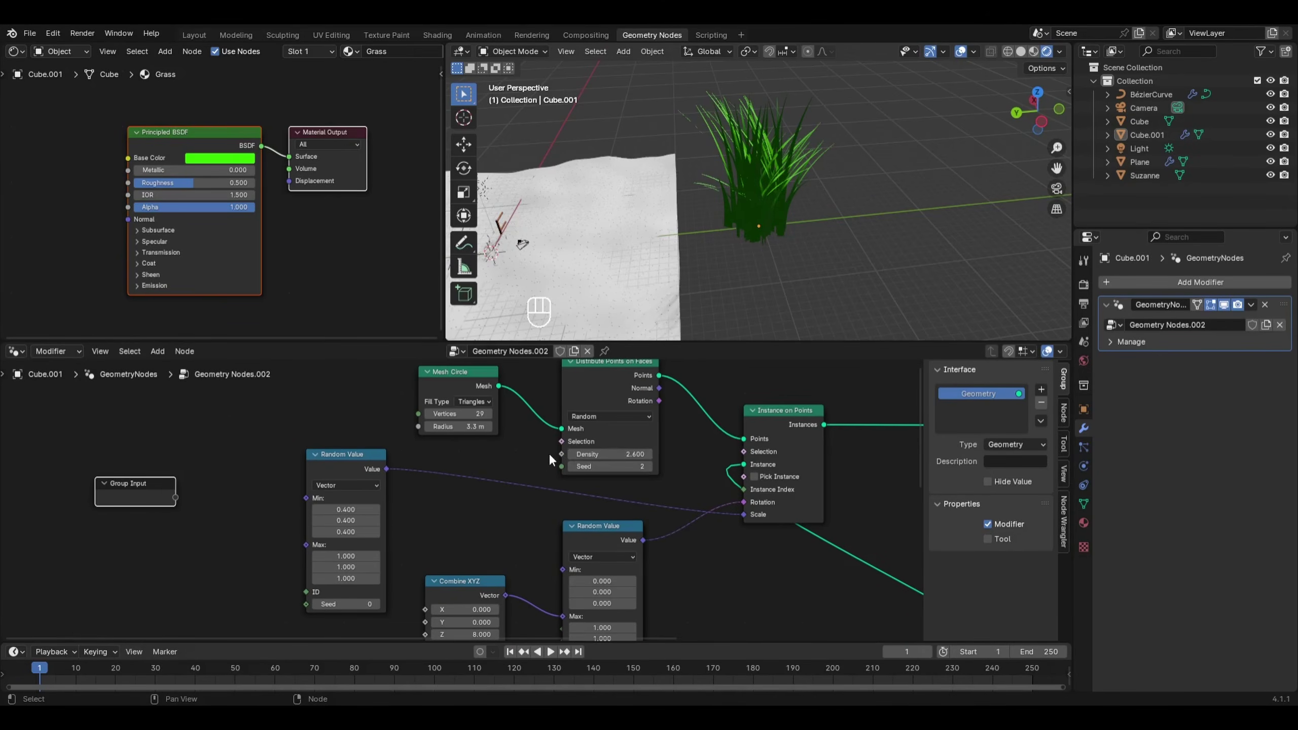
drag(561, 454, 181, 503)
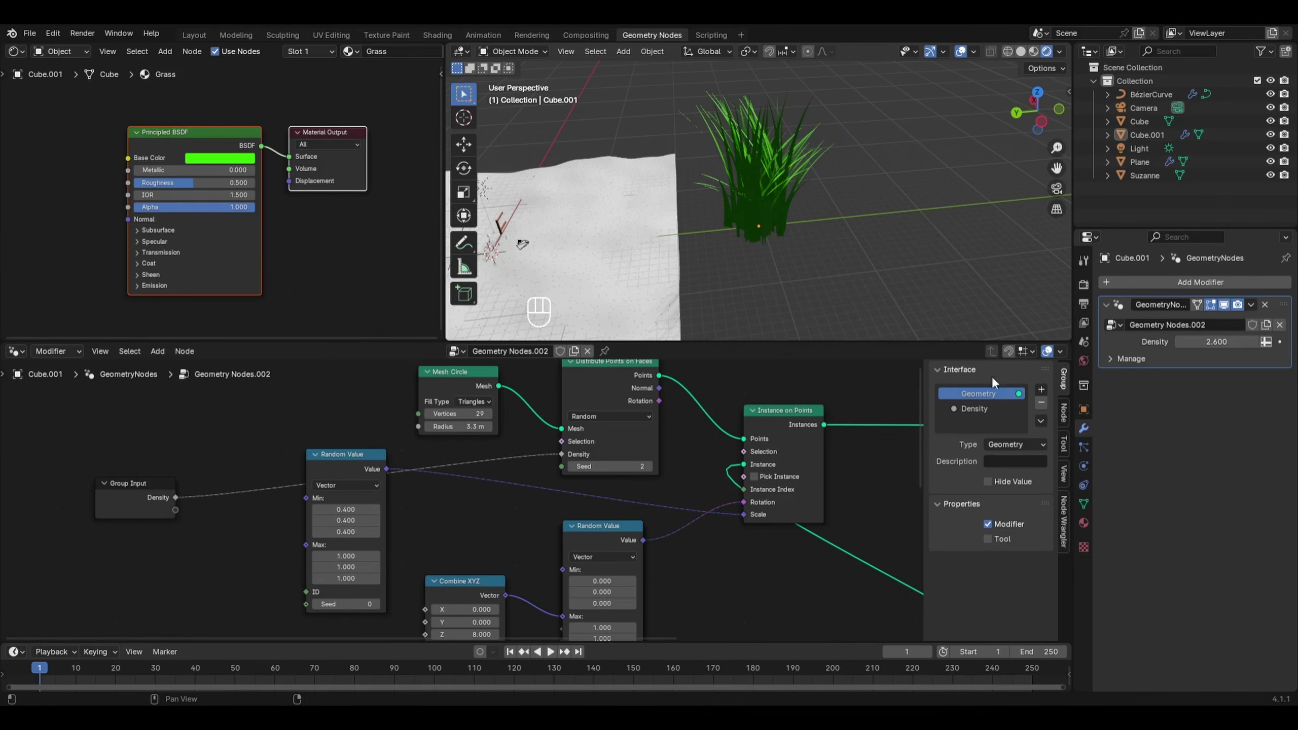
drag(1216, 342, 1247, 342)
right_click(1216, 342)
Connect the Mesh Circle Radius to Group Input and rename the new input "Grass Patch Size"
drag(175, 510, 418, 426)
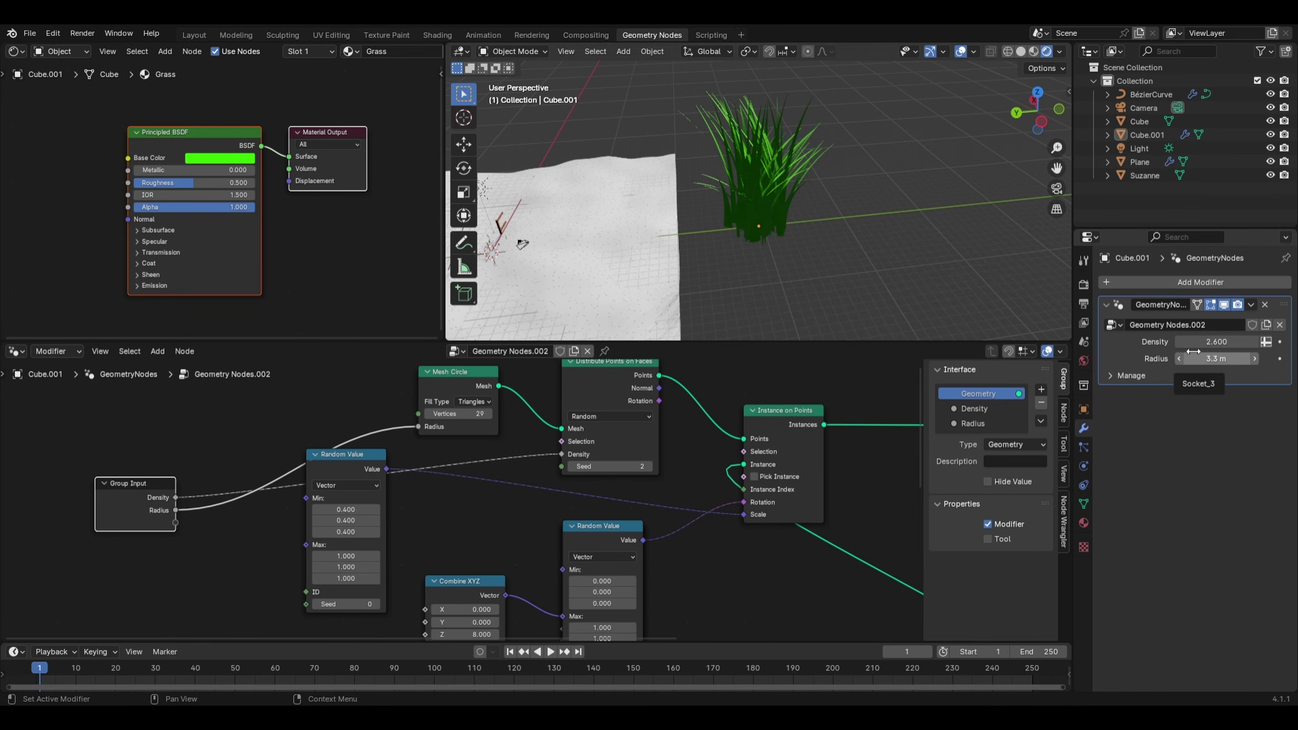
mouse_move(1192, 355)
mouse_down()
mouse_move(1224, 355)
mouse_move(1195, 355)
mouse_up()
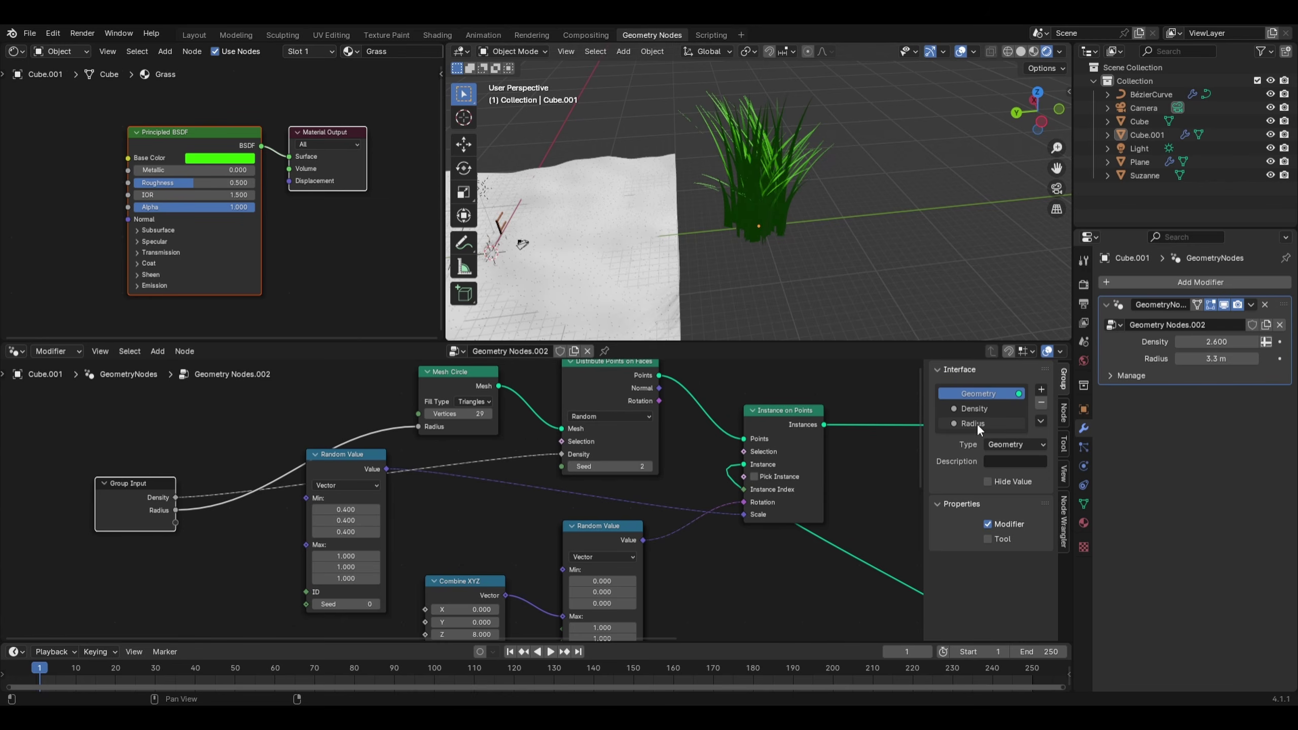
double_click(976, 423)
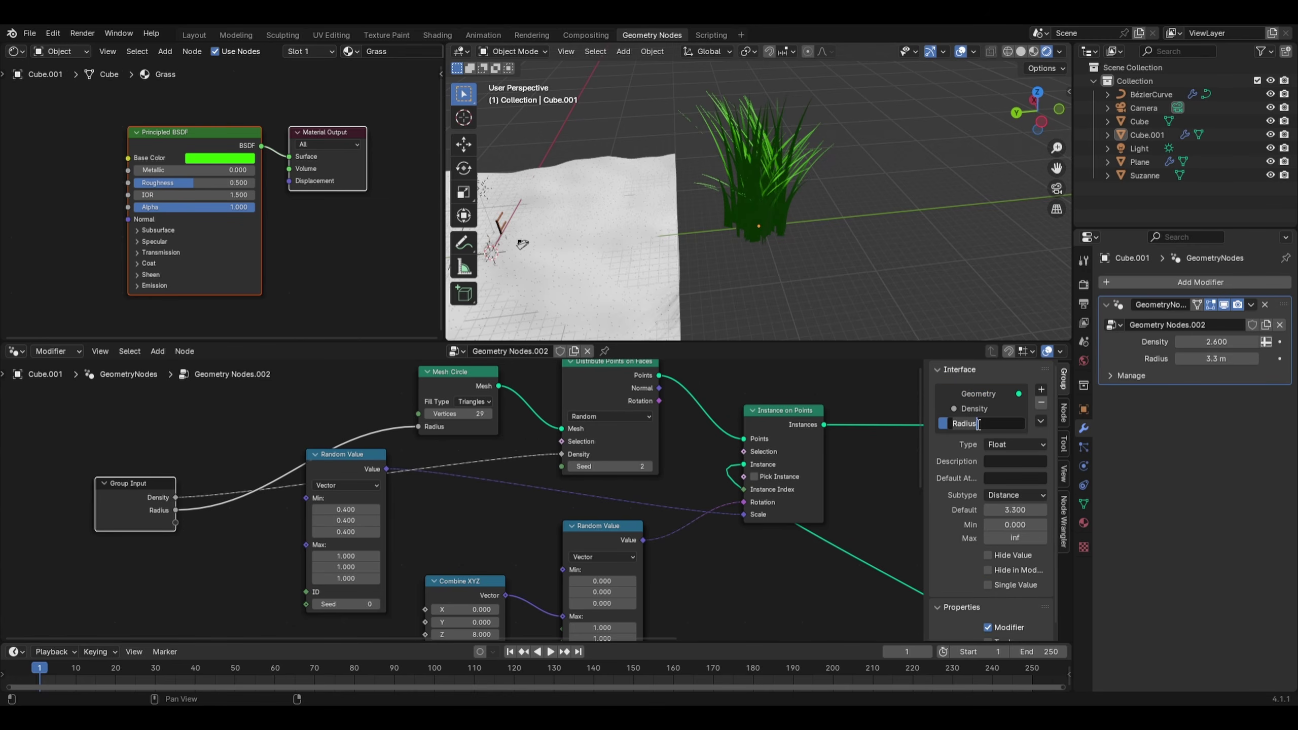
text(Grass Patch Size)
key(Return)
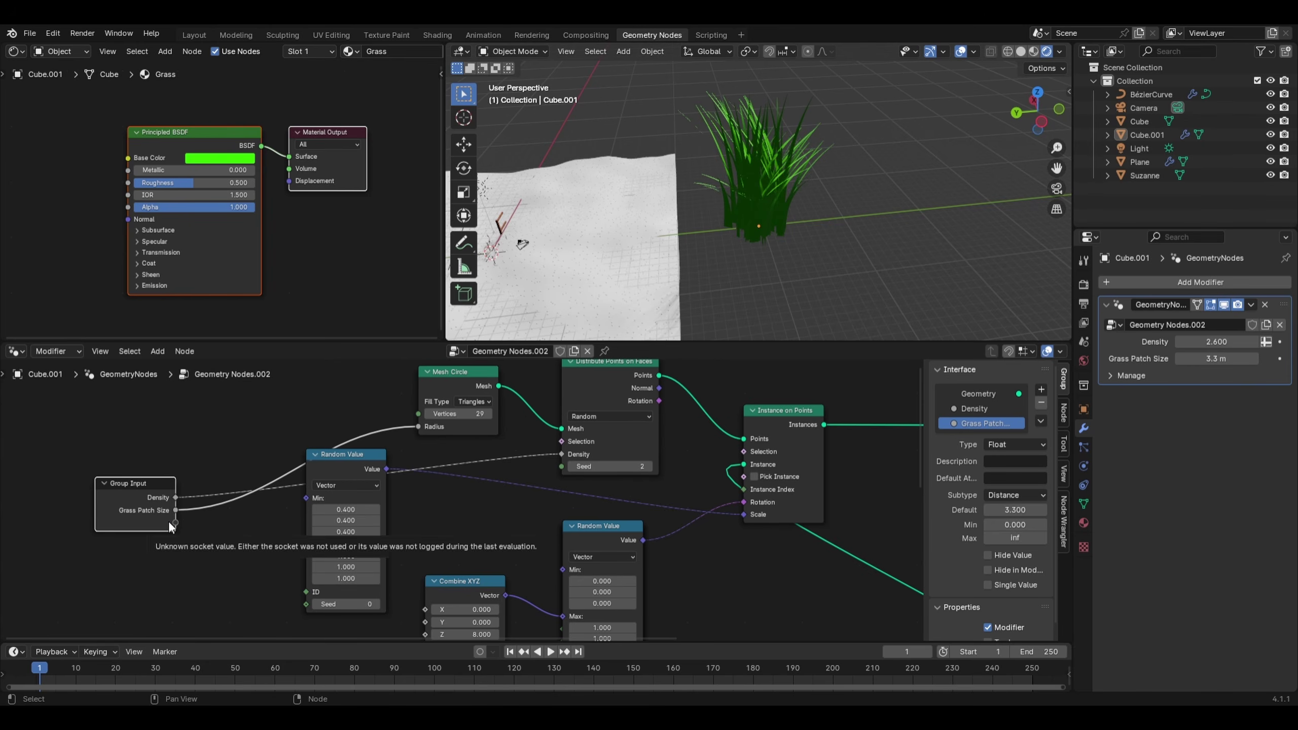
Connect the rotation Combine XYZ's Z value to Group Input and rename the new input "Rotate Z"
drag(175, 522, 422, 563)
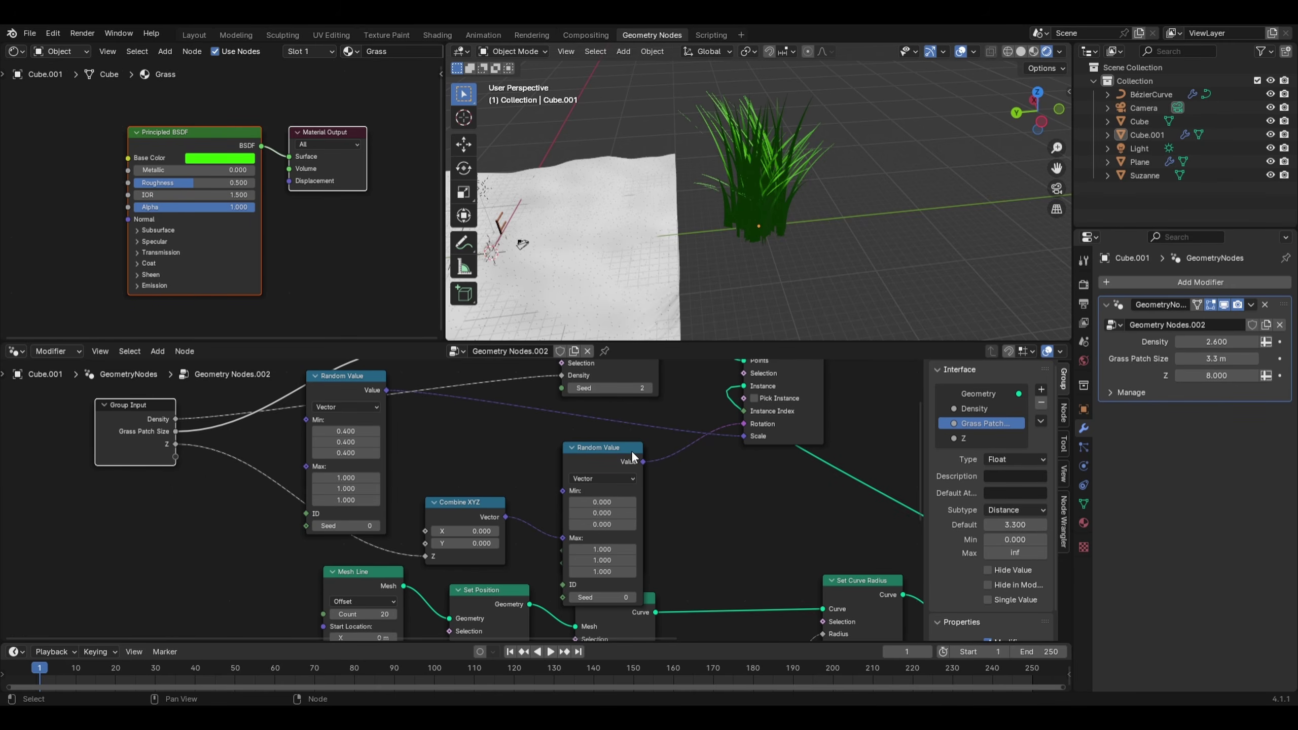
scroll(569, 489, down, 3)
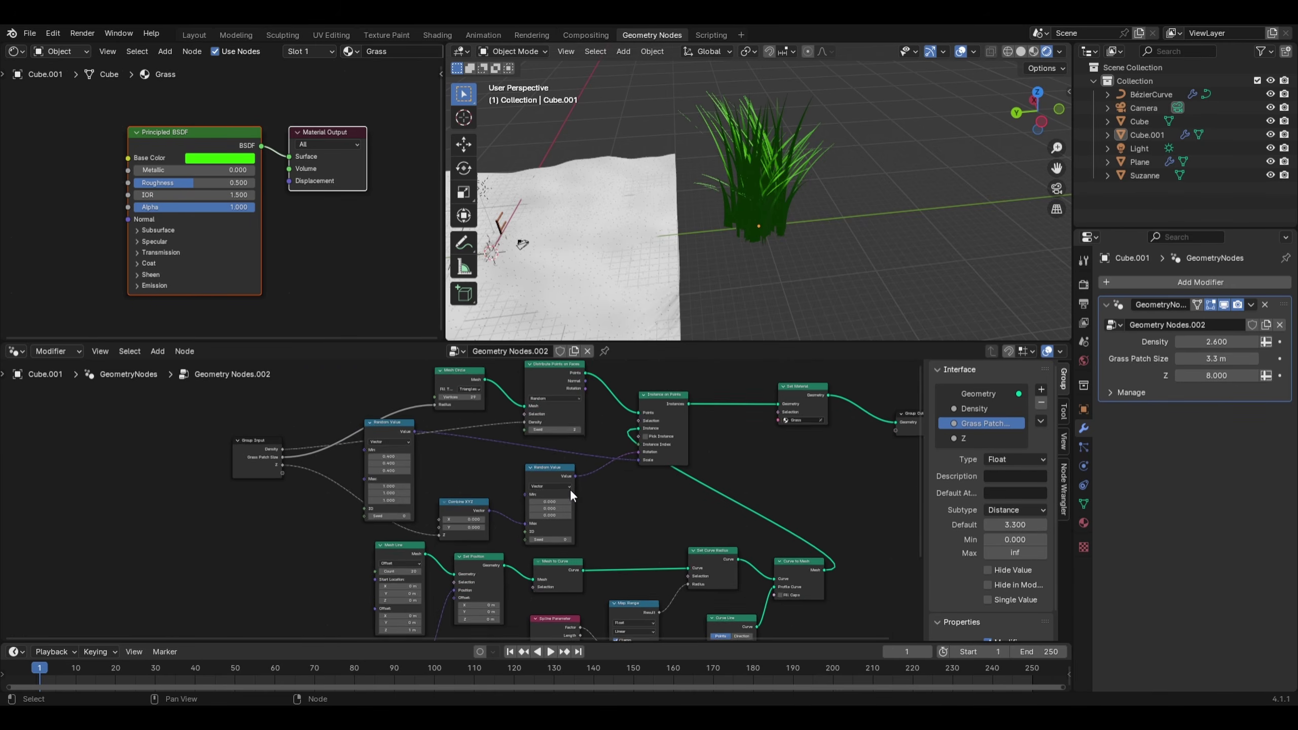
double_click(970, 435)
text(Rotate Z)
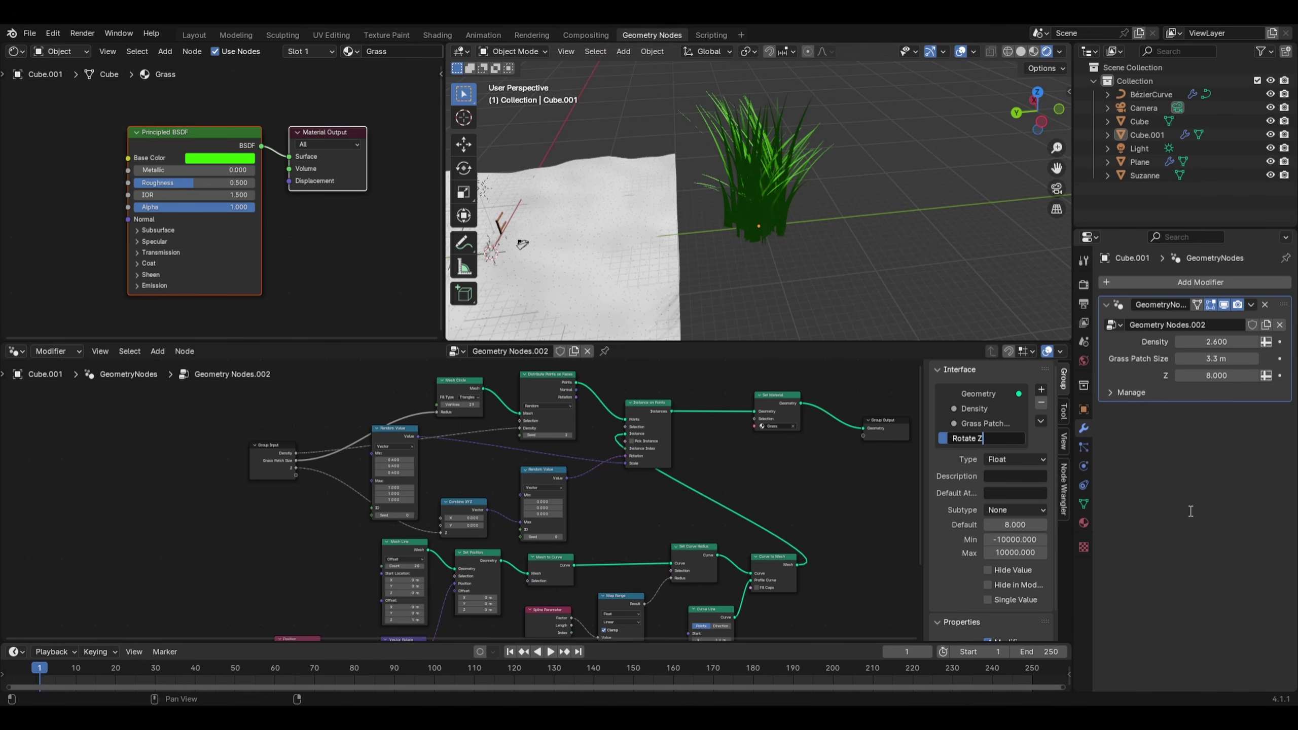
key(Return)
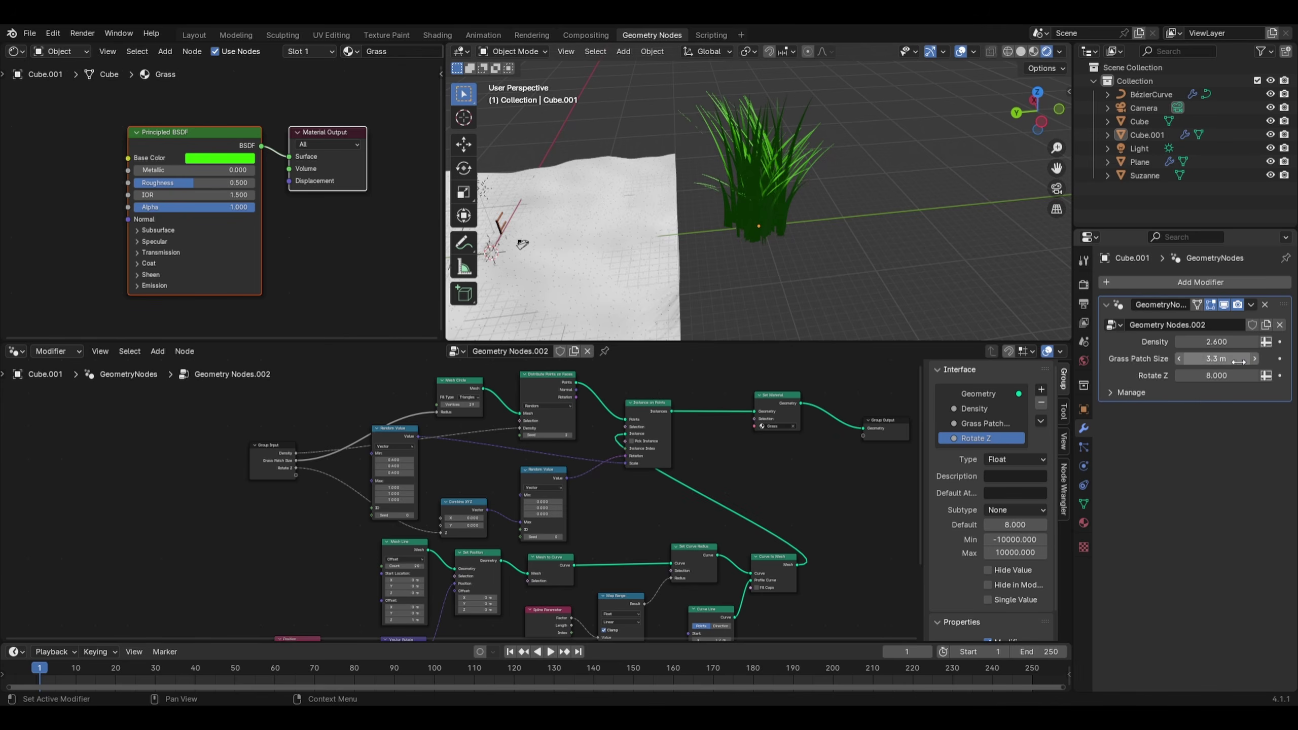
Try other values for the exposed grass inputs in the modifier
drag(1223, 345, 1238, 375)
key(Escape)
key(Escape)
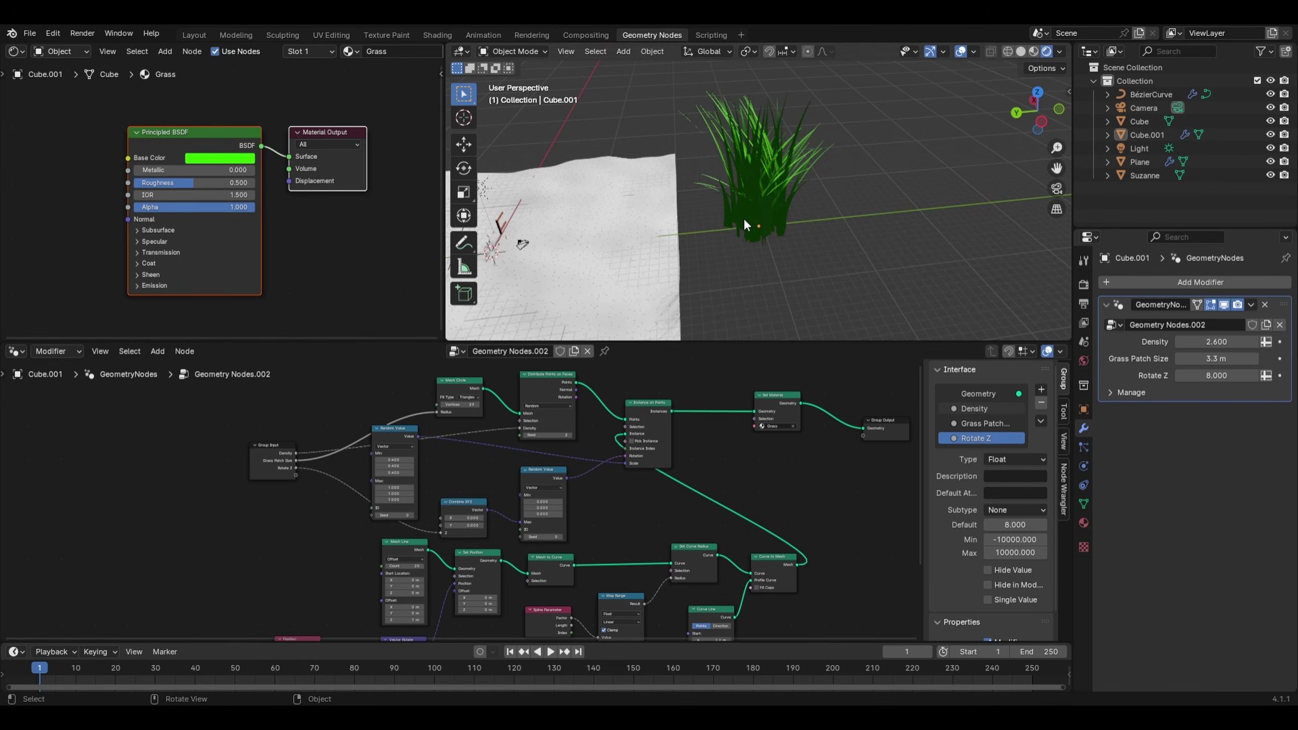
scroll(411, 532, up, 2)
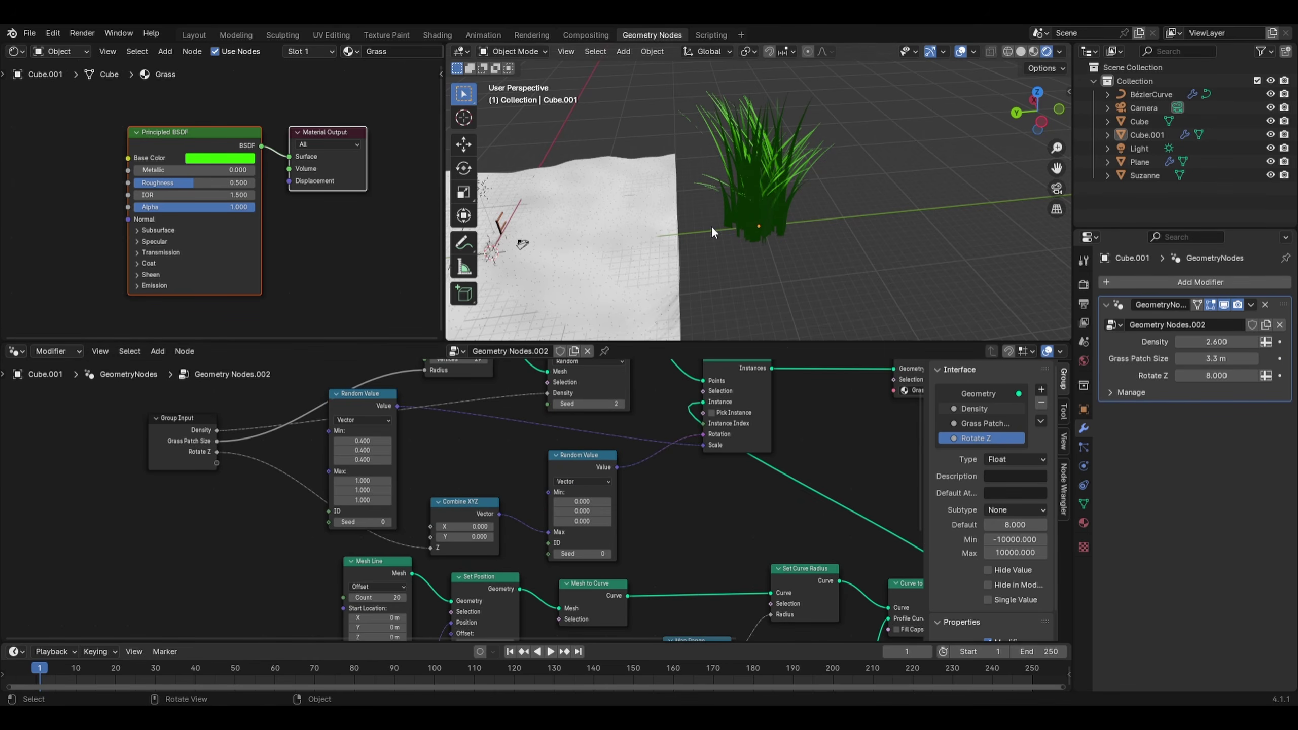
scroll(233, 465, down, 1)
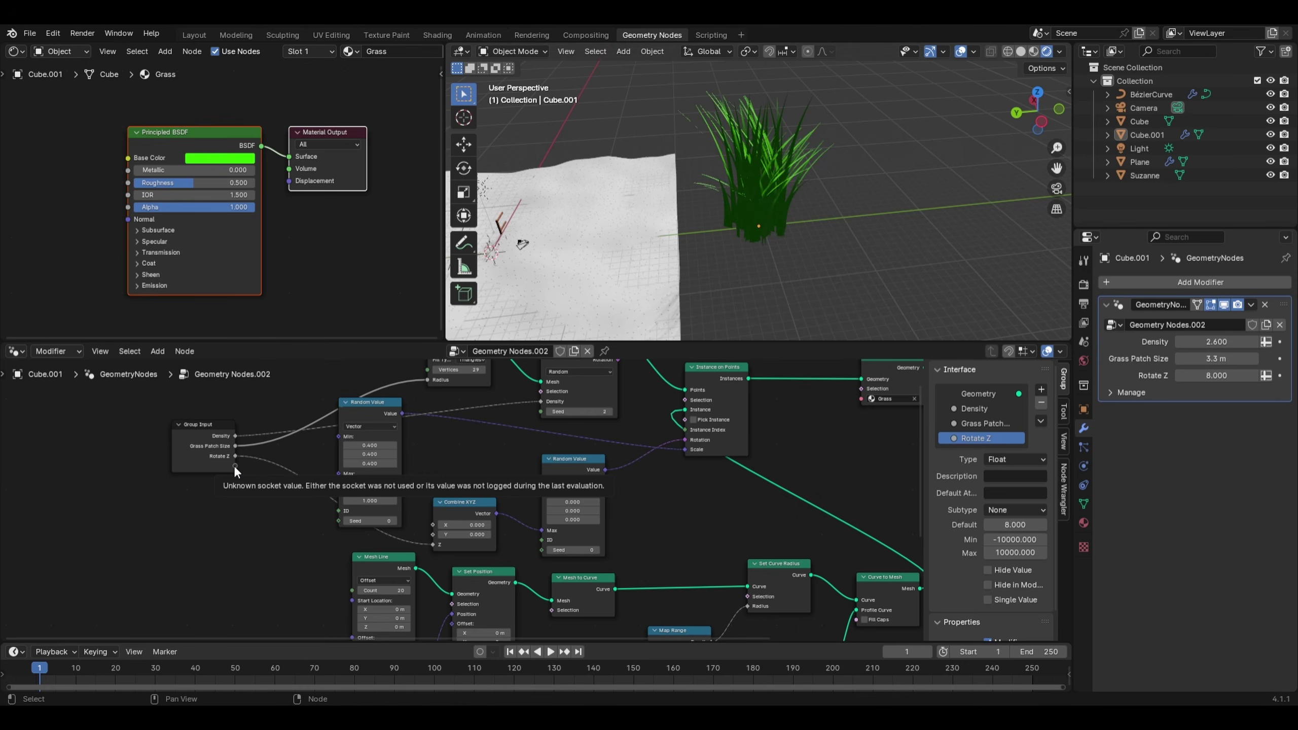
drag(367, 404, 367, 405)
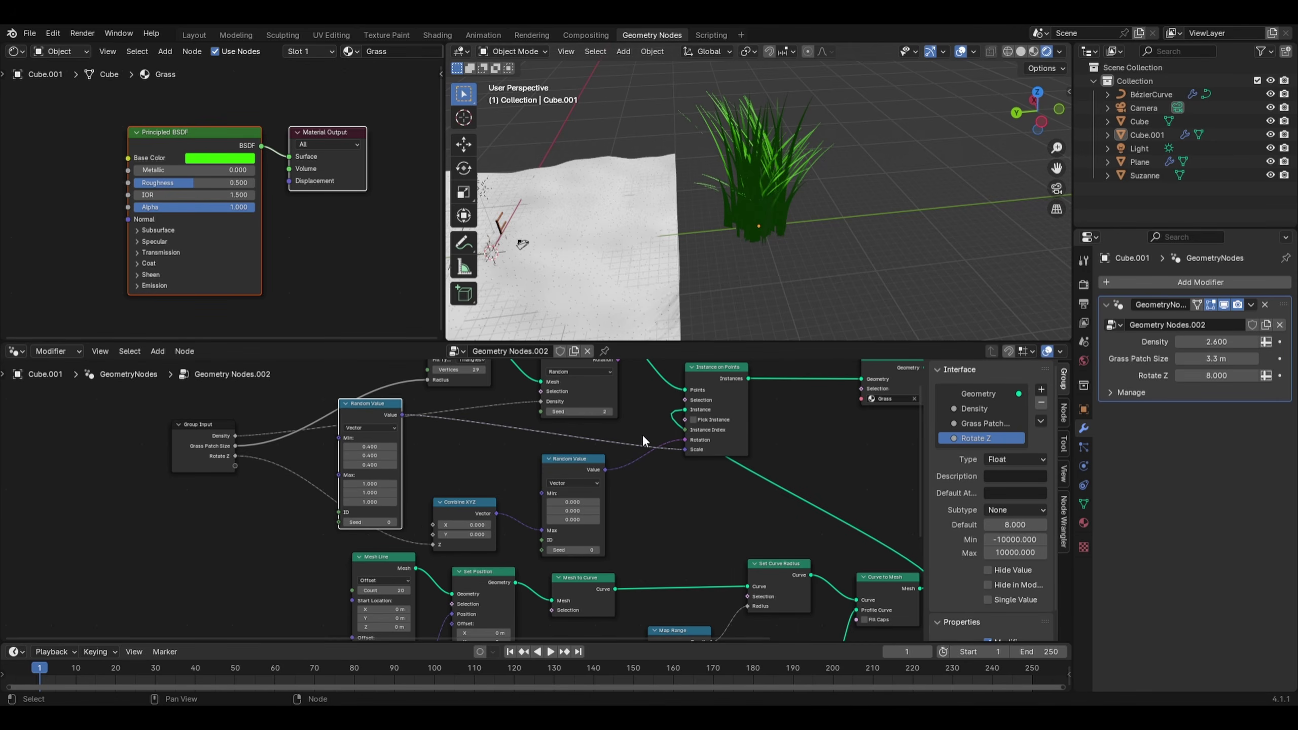
scroll(481, 430, up, 3)
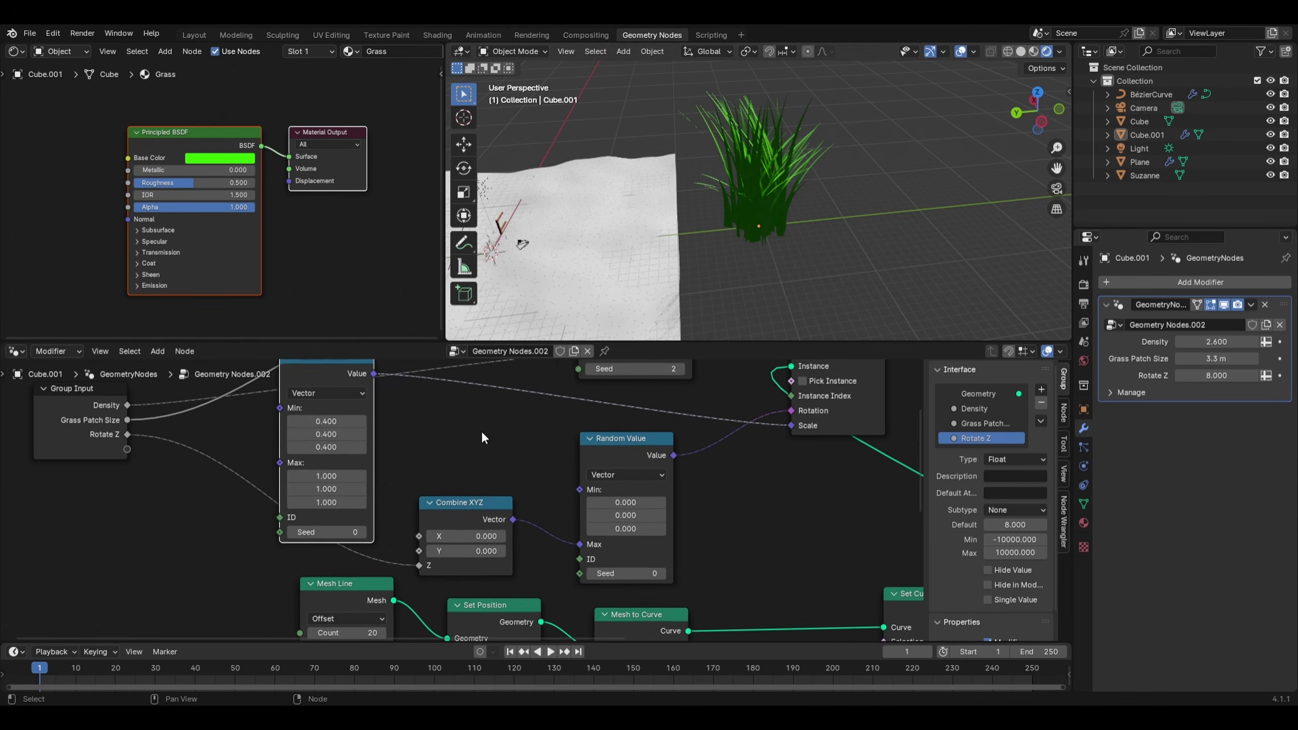
middle_drag(481, 430, 429, 525)
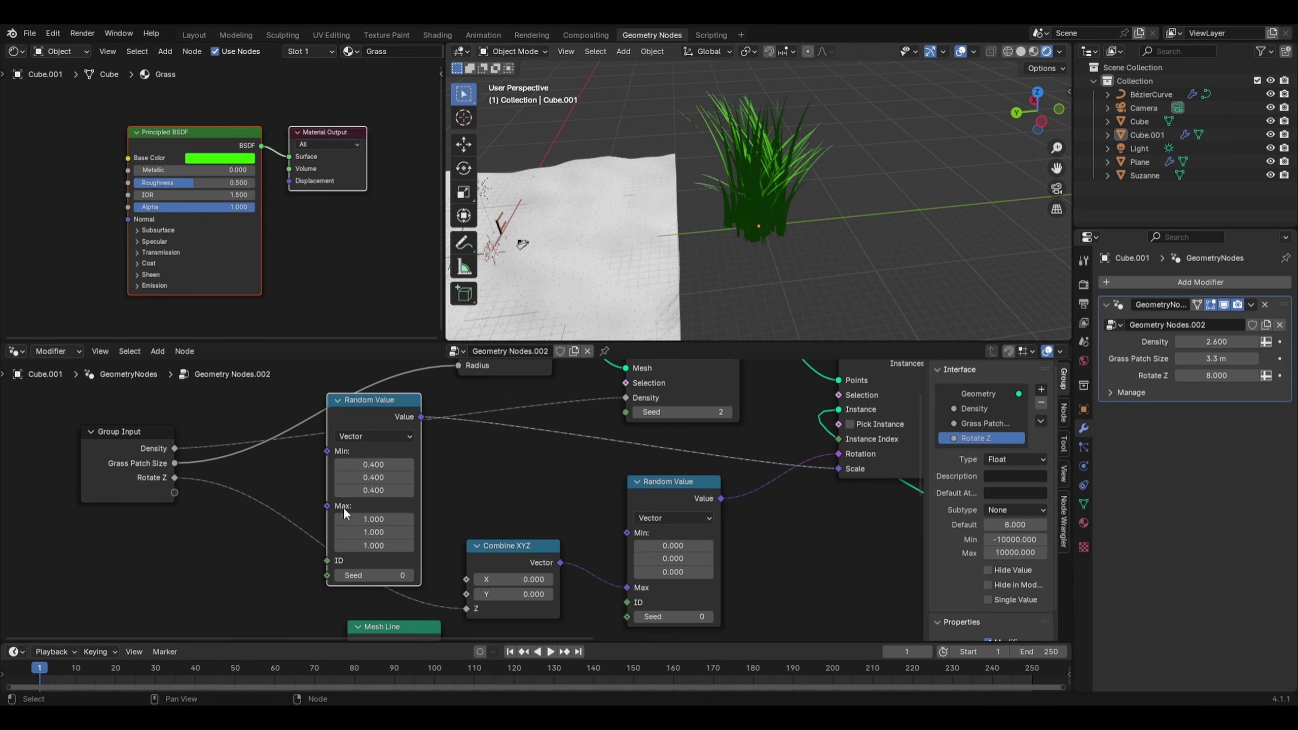
drag(354, 541, 394, 541)
key(ctrl+z)
drag(190, 492, 191, 490)
drag(270, 490, 311, 511)
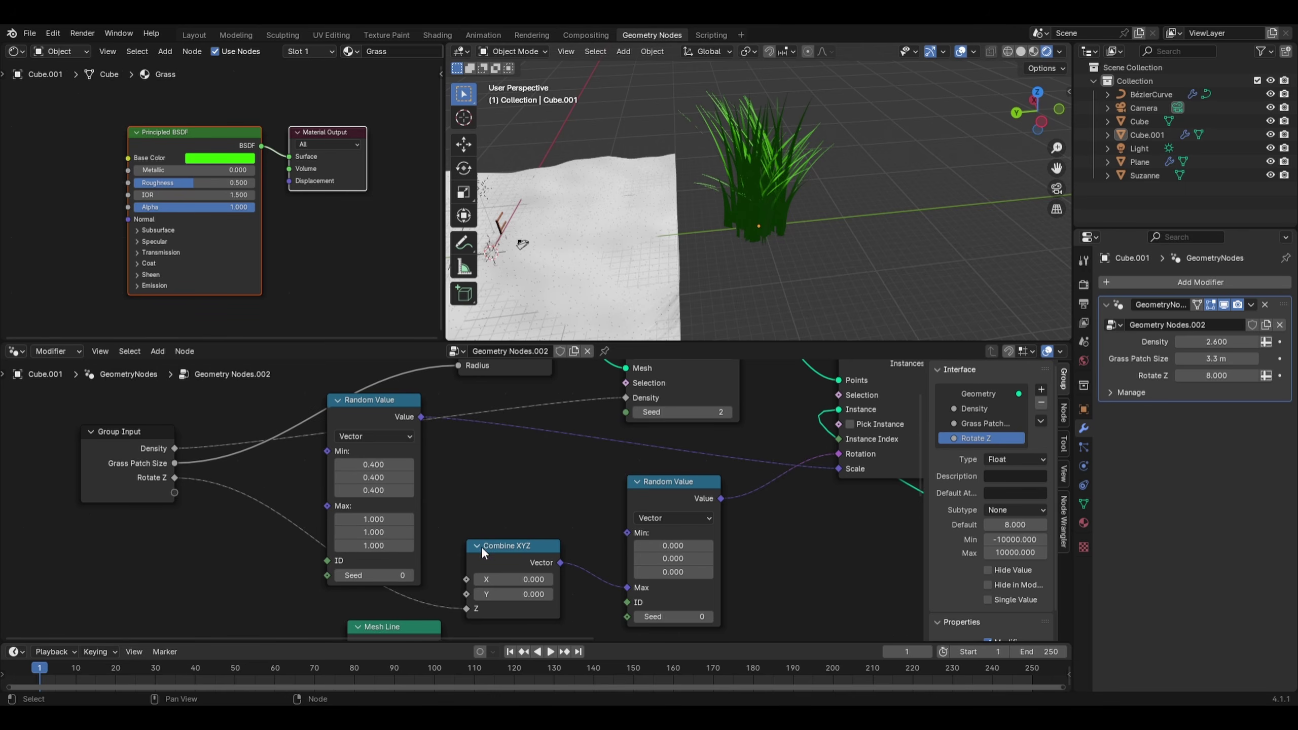
Duplicate the Combine XYZ node, place the copy below Group Input, and set its X, Y and Z to 1
click(506, 550)
key(shift+d)
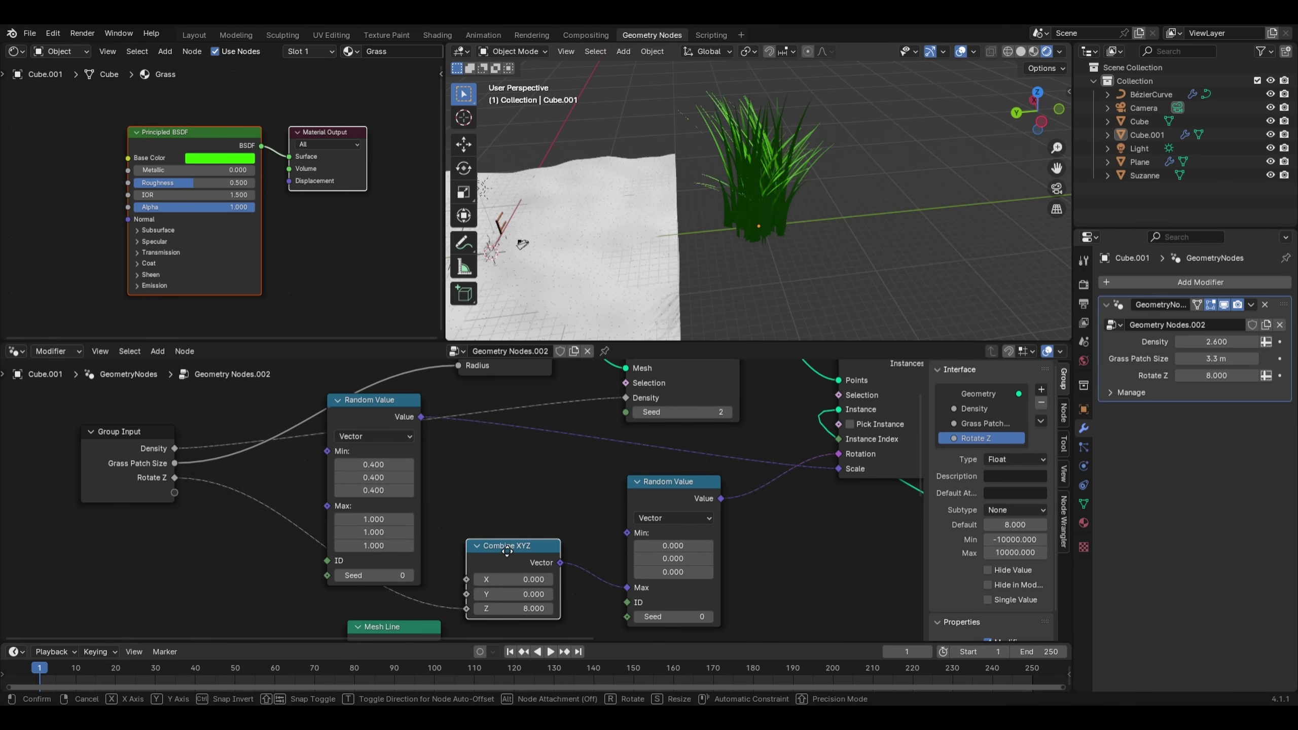
click(214, 532)
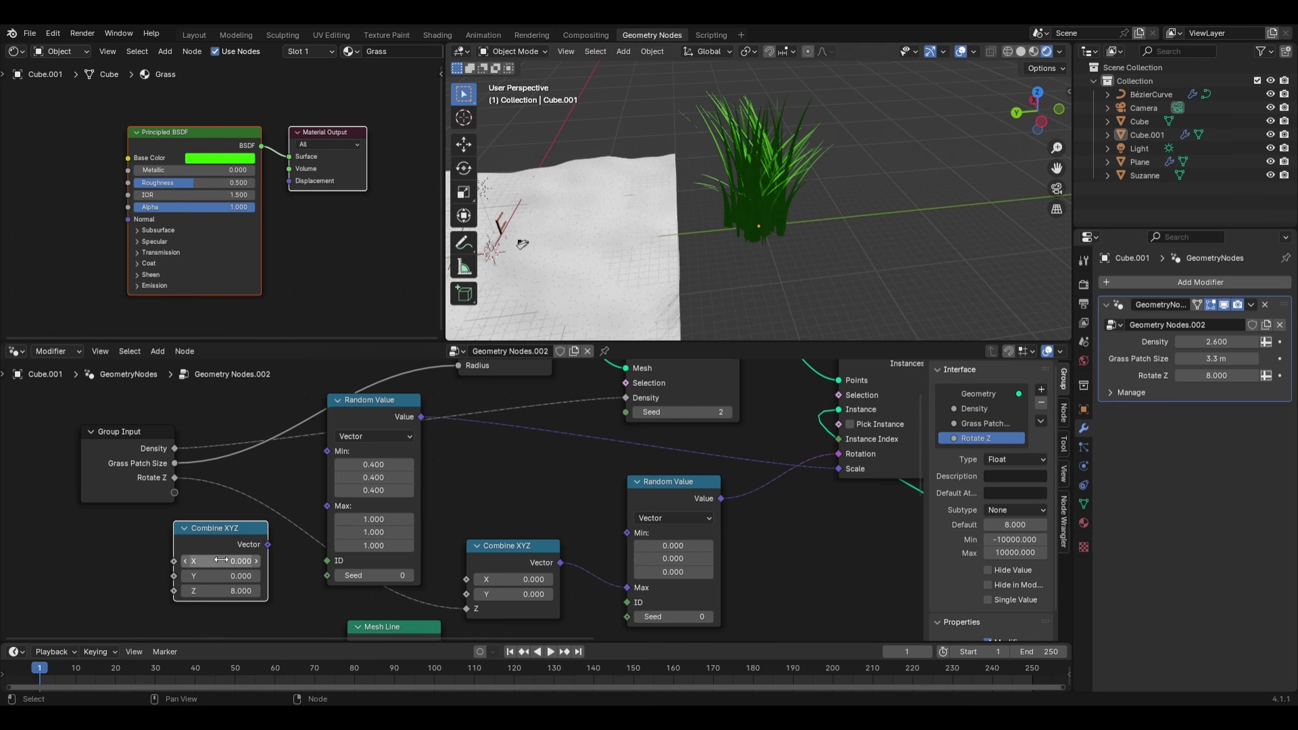
drag(221, 560, 221, 590)
text(1)
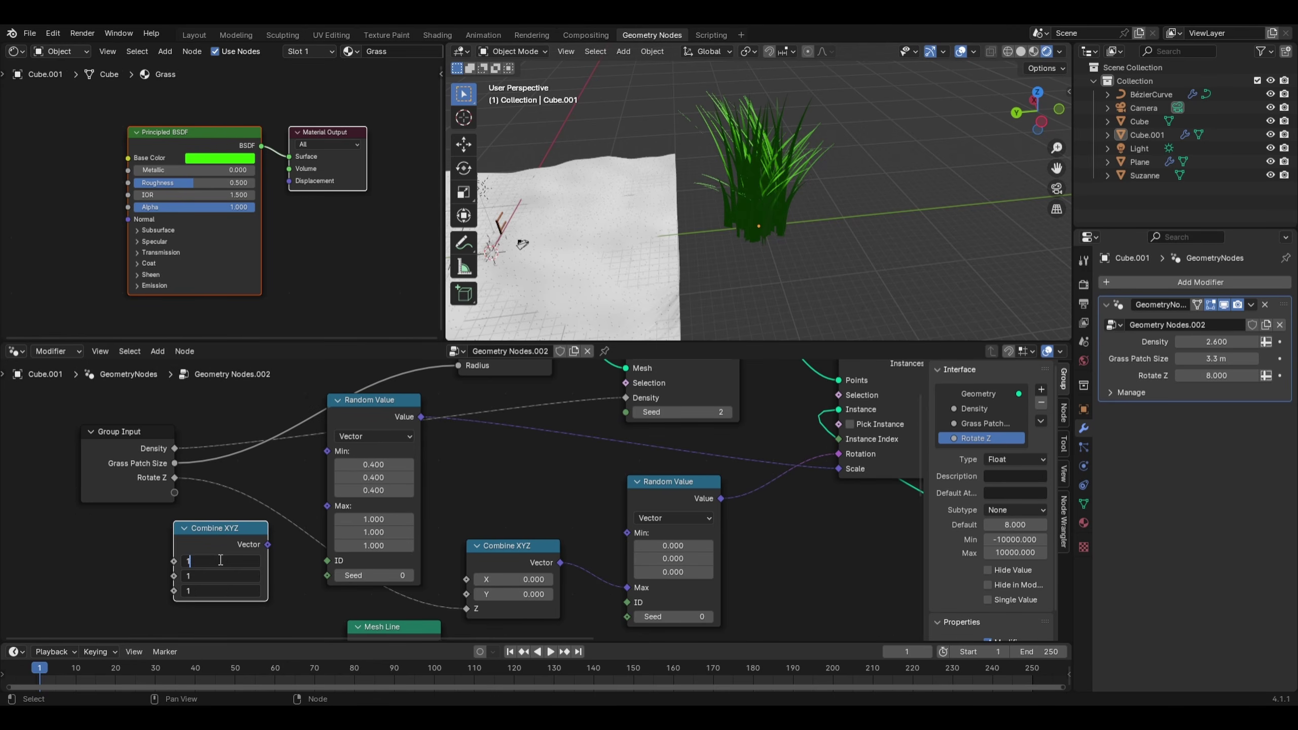
key(Return)
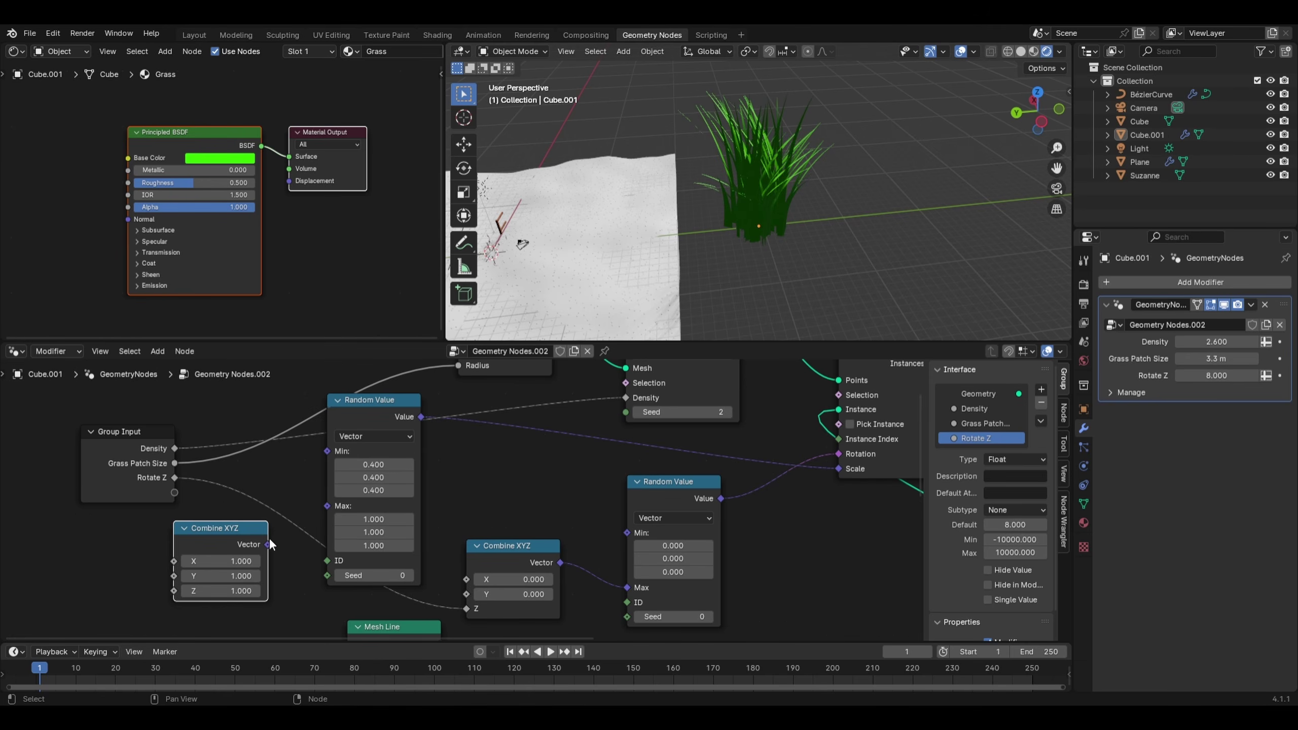
Connect the new Combine XYZ to the scale Random Value's Max and expose its Z value through Group Input
drag(269, 544, 318, 510)
click(153, 490)
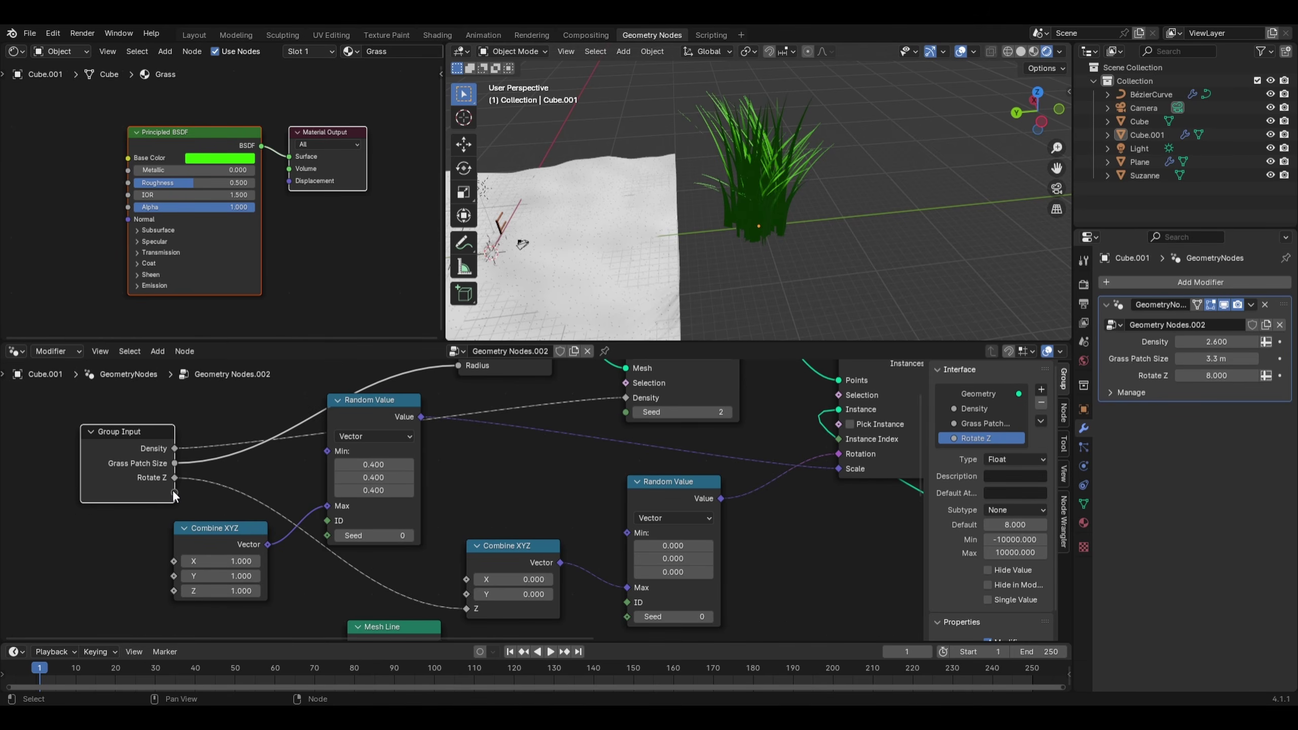
drag(175, 492, 174, 591)
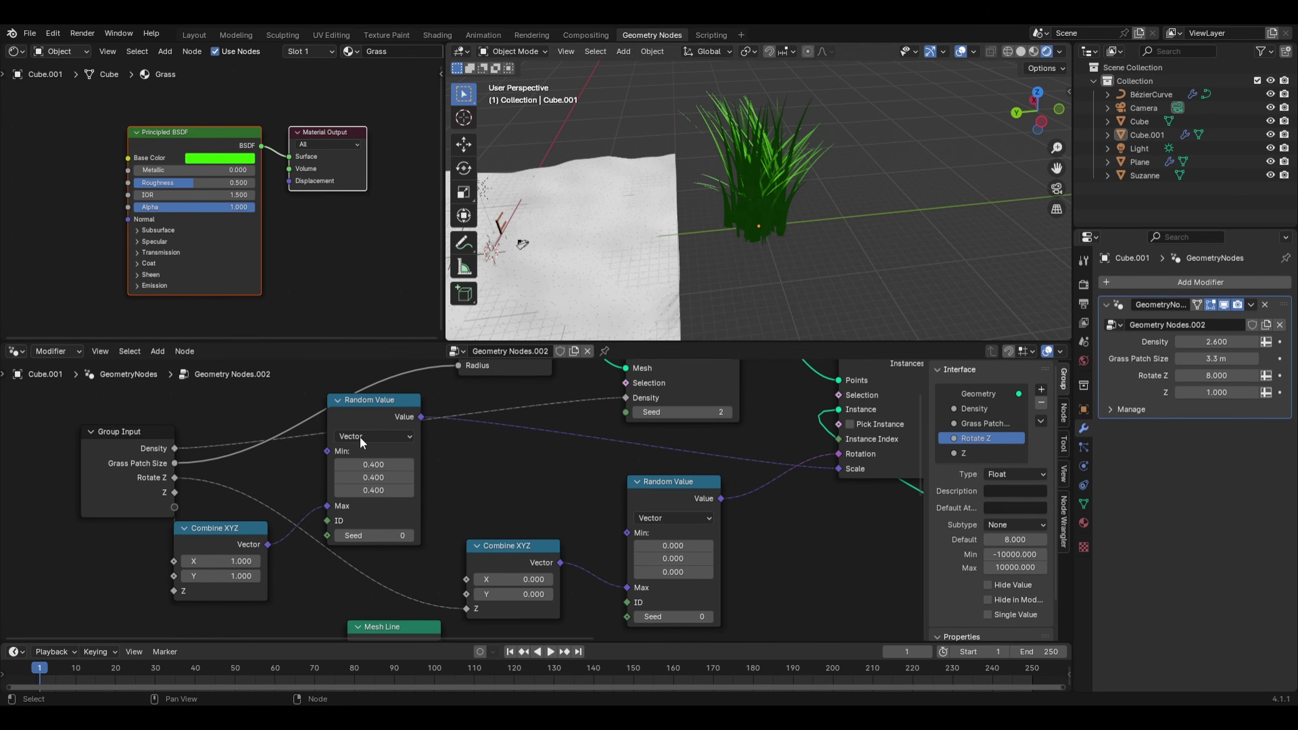
Move the Group Input node clear of the Combine XYZ node and rename the exposed Z input "Height"
drag(137, 510, 85, 505)
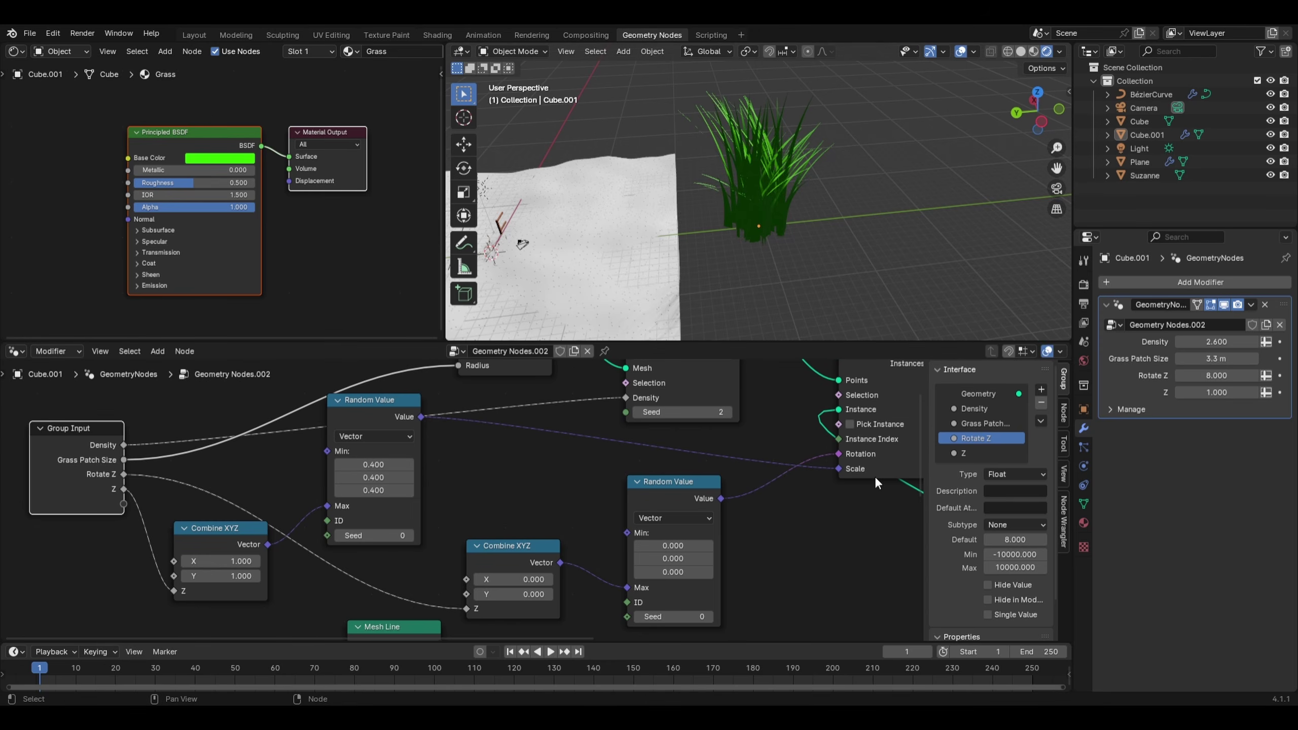
double_click(959, 453)
text(Height)
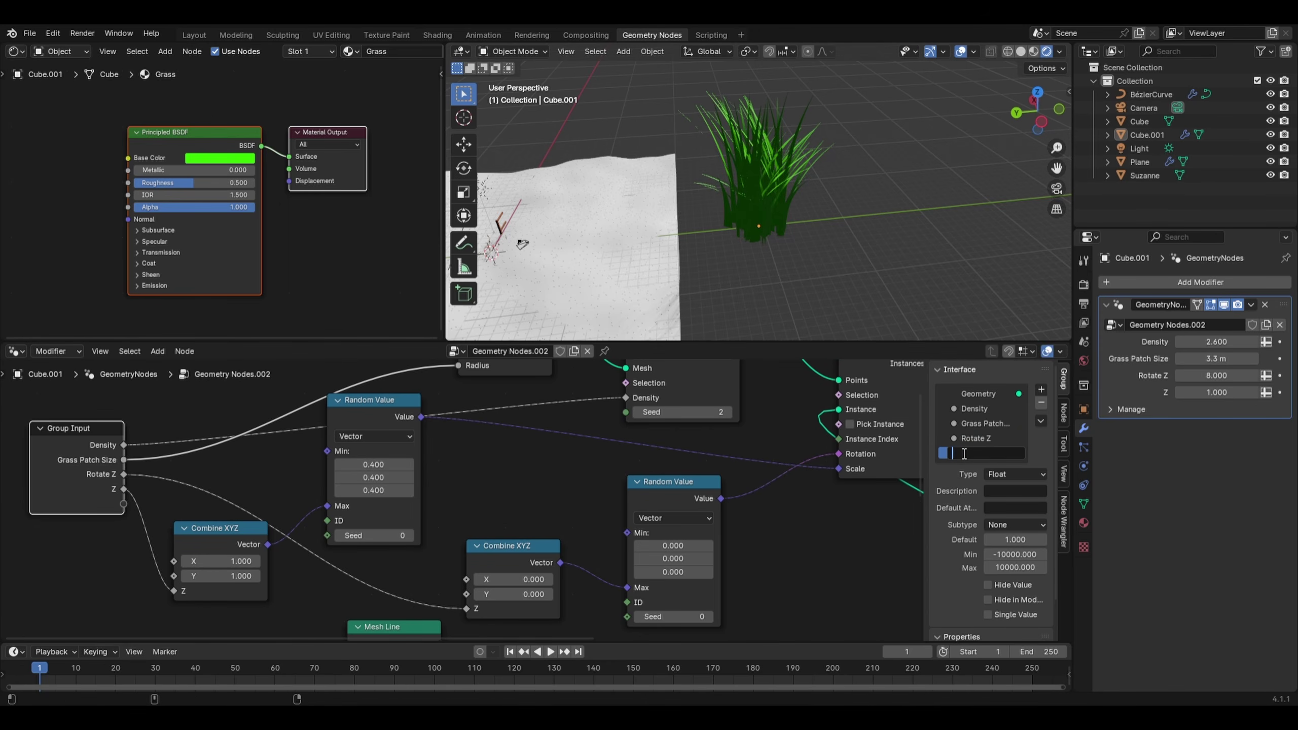
key(Return)
Try other Height values for the grass clump in the modifier
scroll(872, 169, down, 3)
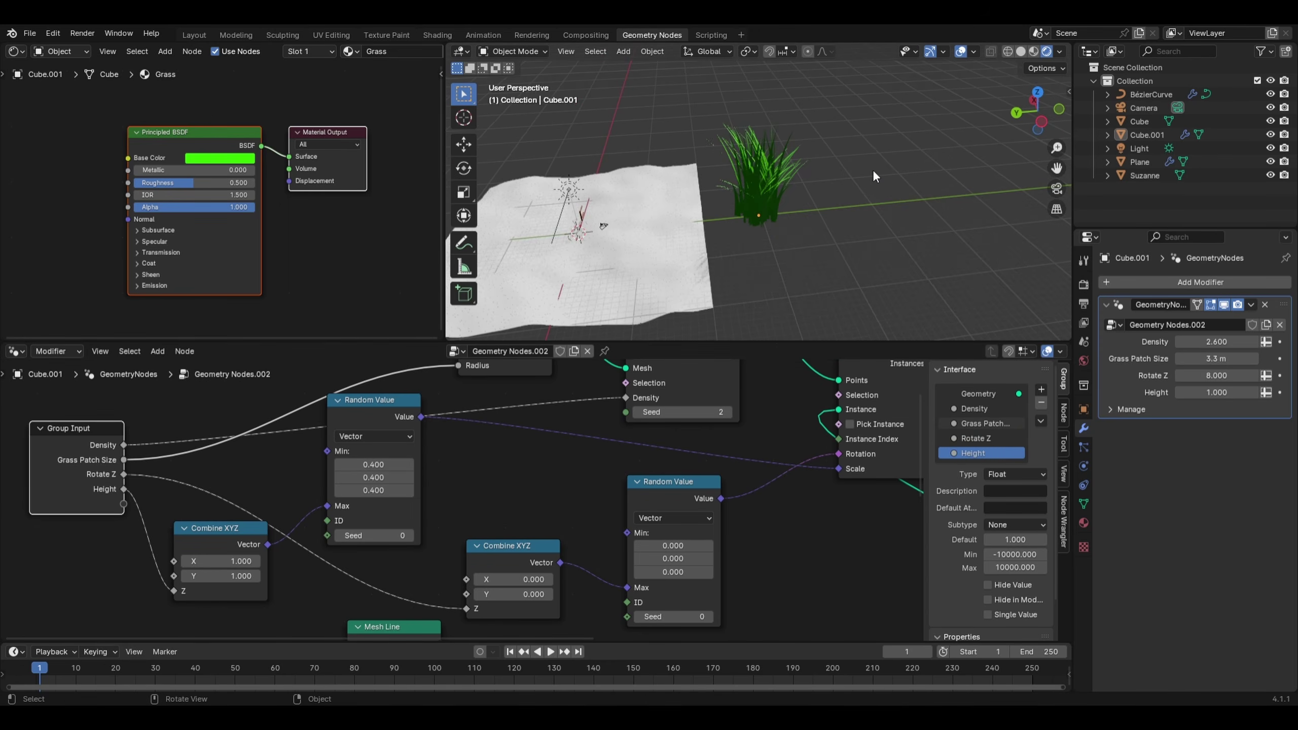
click(1216, 392)
text(0.44)
key(Return)
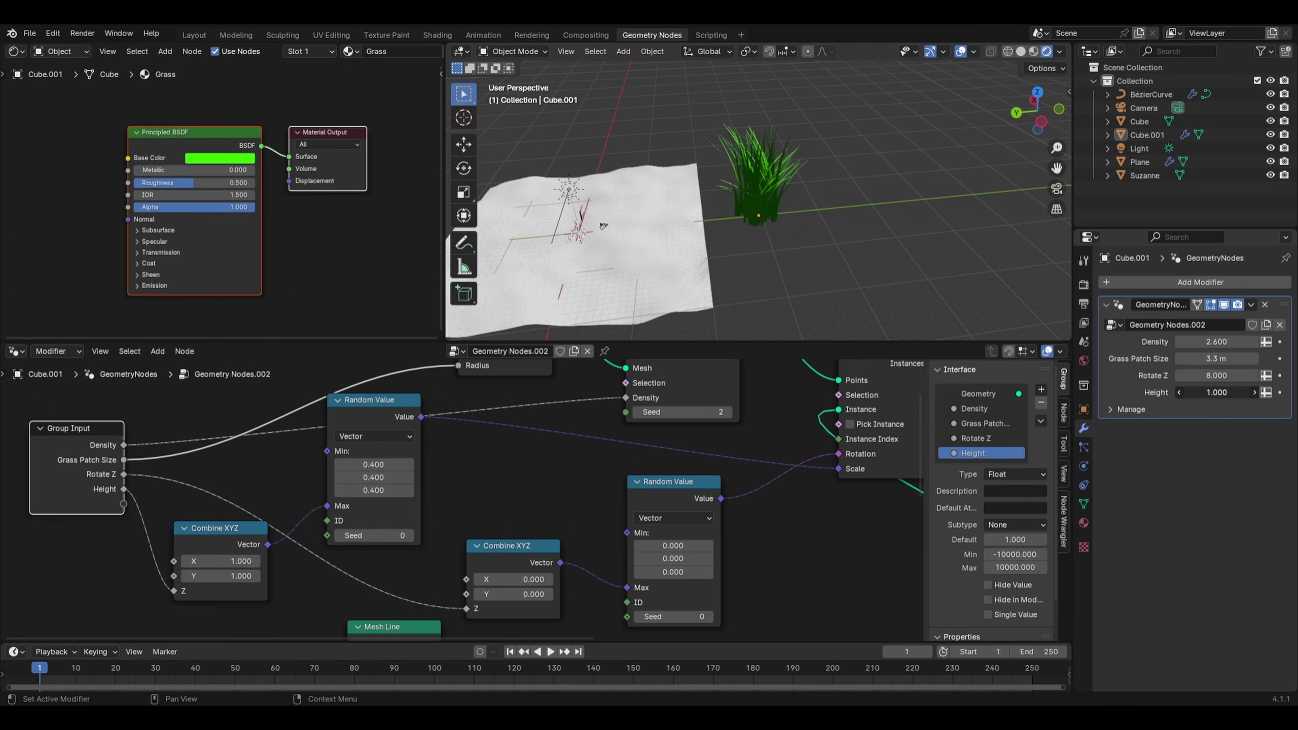
drag(1216, 392, 1268, 392)
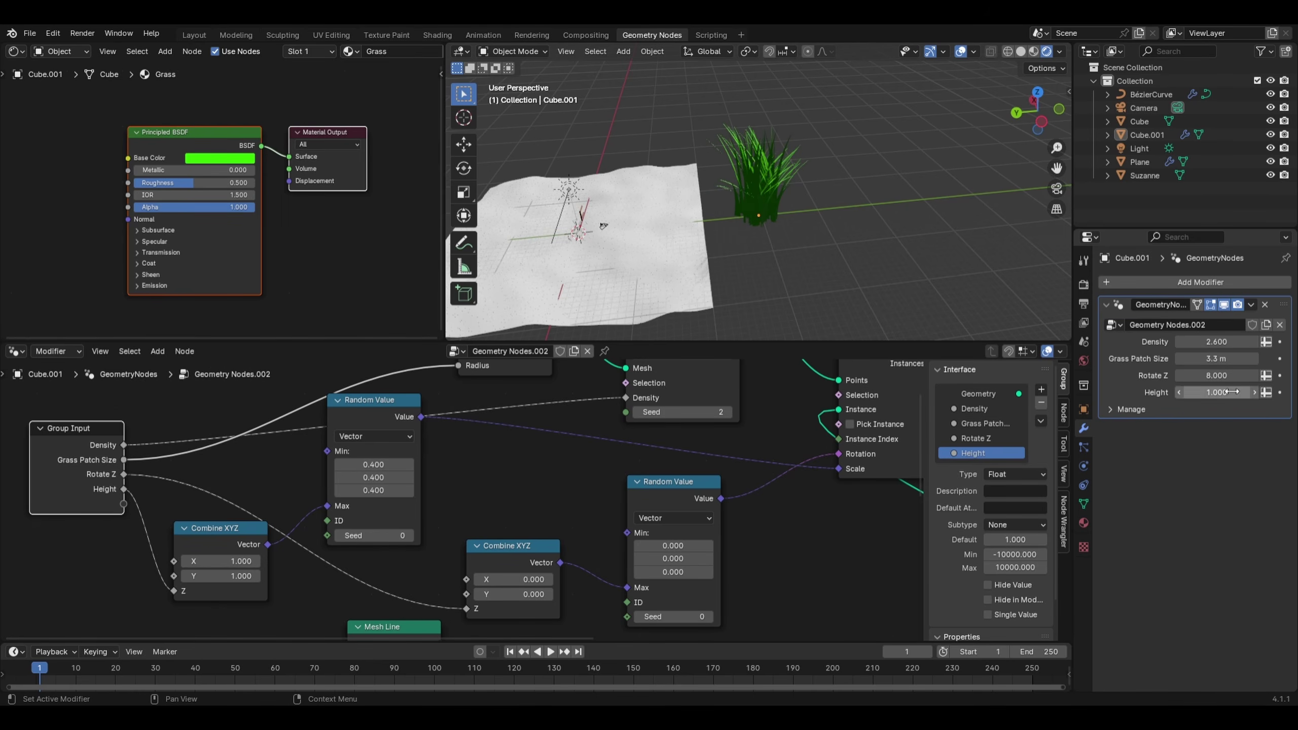
Place Group Input beside the Index node and connect its empty socket to the Multiply node's second Value
scroll(706, 465, down, 2)
scroll(665, 516, down, 1)
middle_drag(557, 587, 684, 313)
mouse_move(412, 582)
shift+mouse_down()
mouse_move(396, 582)
mouse_move(428, 578)
shift+mouse_up()
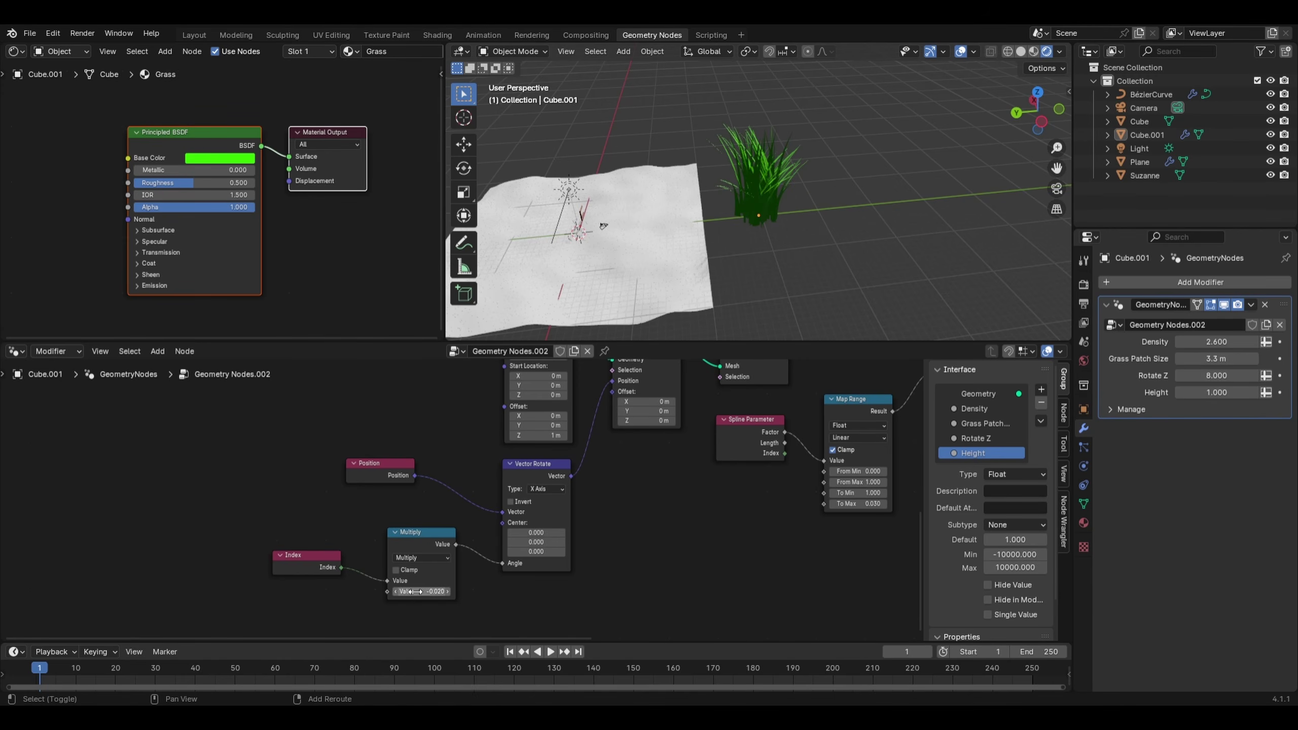
scroll(428, 578, down, 2)
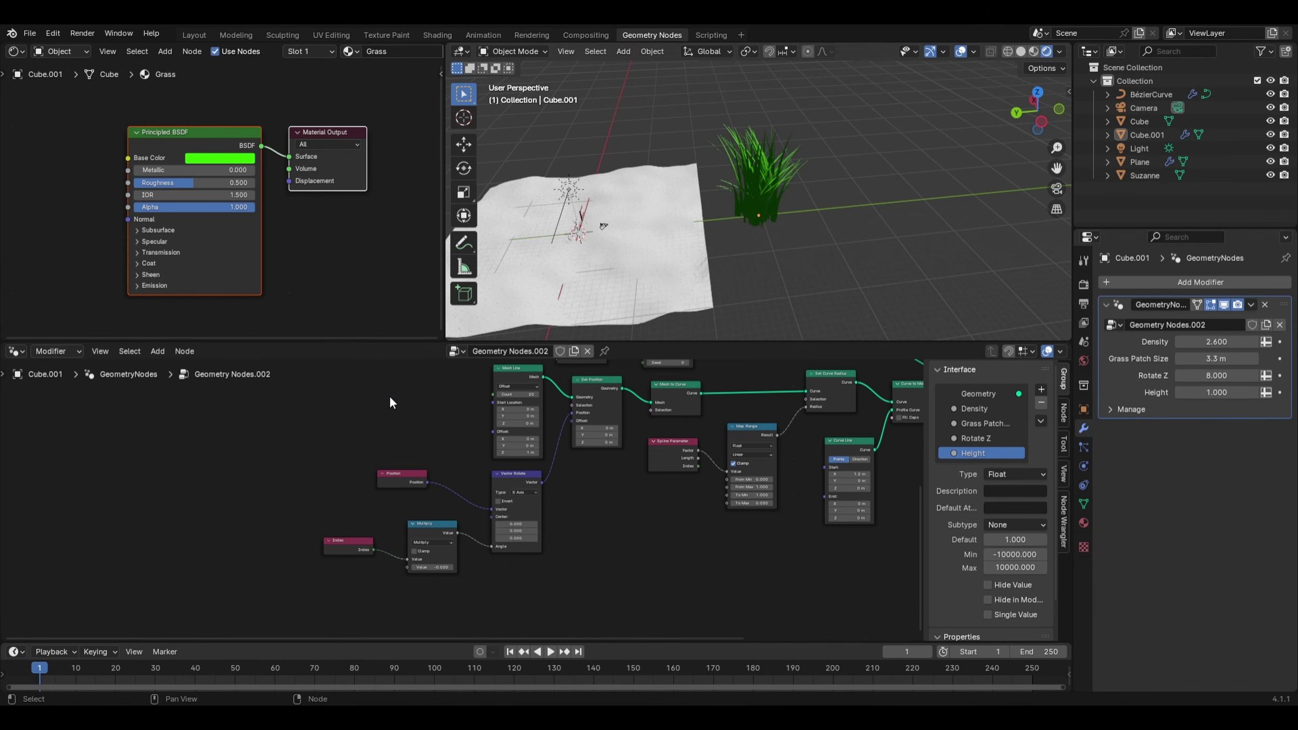
middle_drag(389, 396, 428, 469)
drag(514, 426, 274, 599)
middle_drag(295, 601, 328, 517)
drag(335, 517, 479, 556)
scroll(479, 556, up, 2)
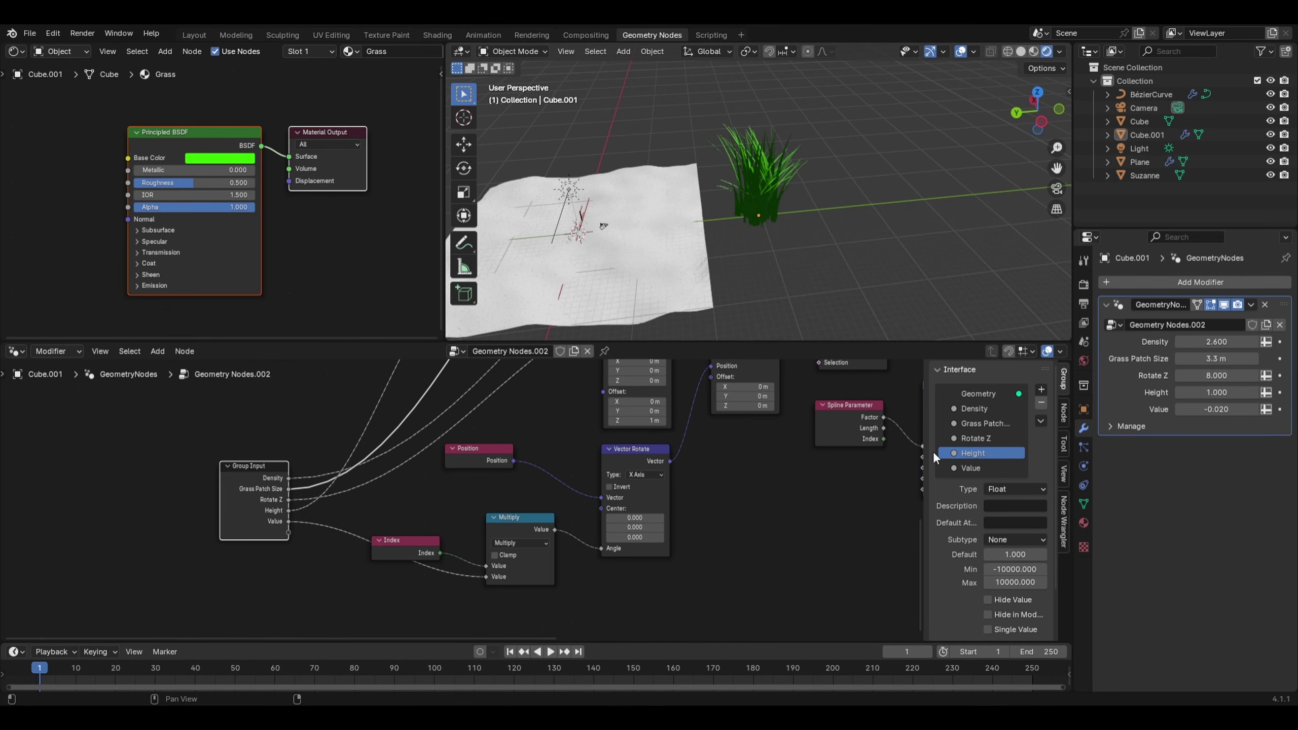
Rename the exposed Value input "Bending"
double_click(977, 464)
text(B)
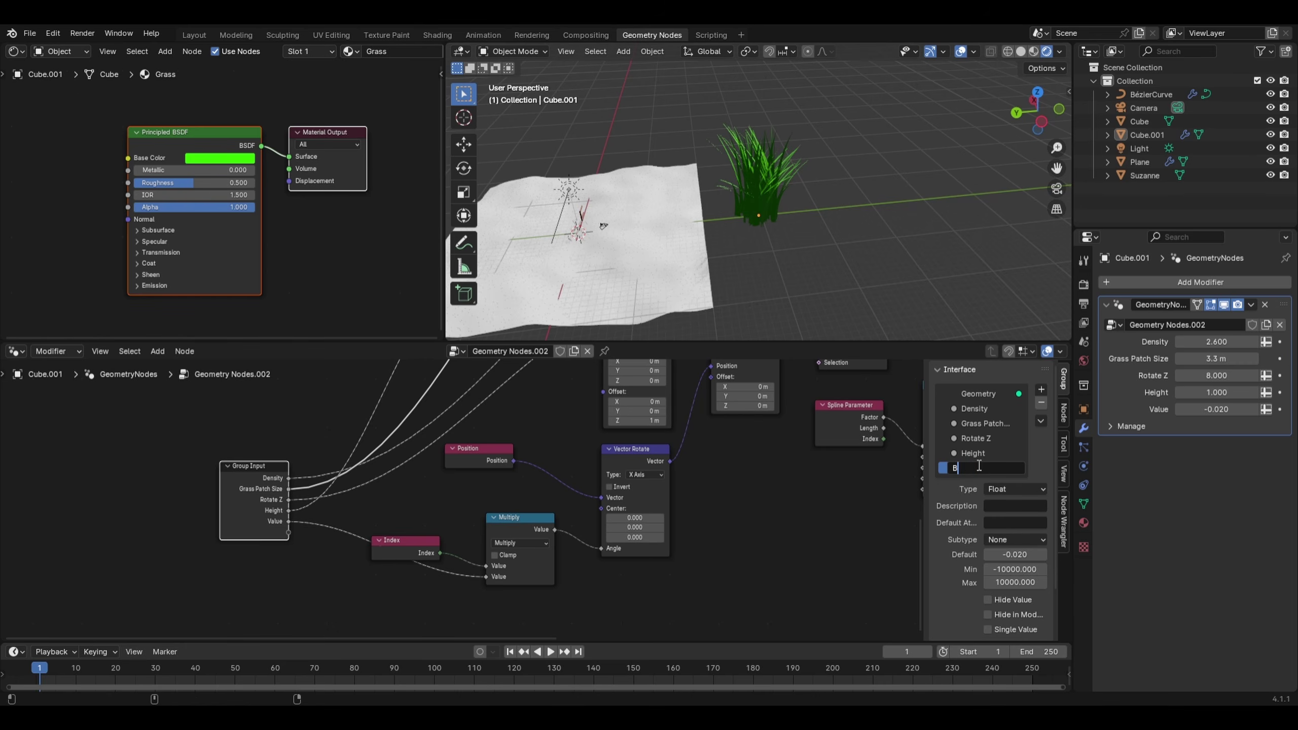
text(ending)
key(Return)
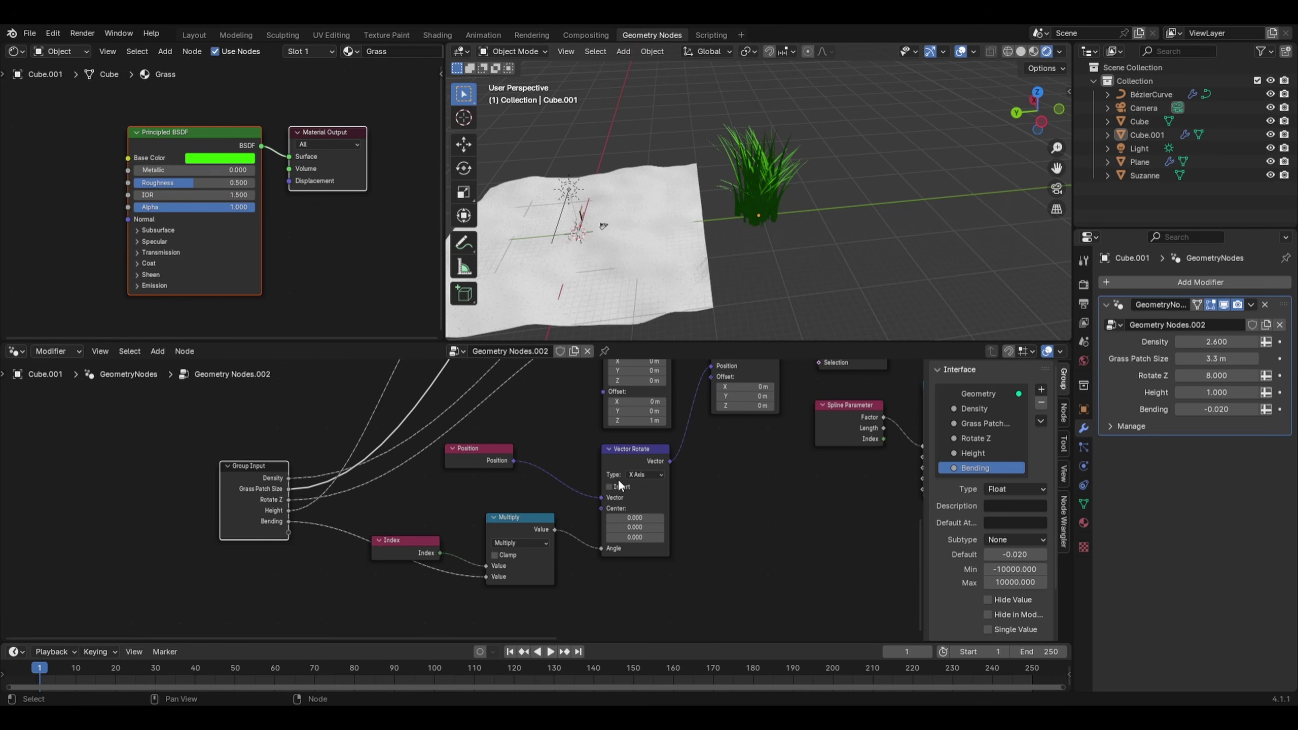
Duplicate the grass clump and place the copy about -17.9 m along the Y axis
scroll(758, 498, down, 3)
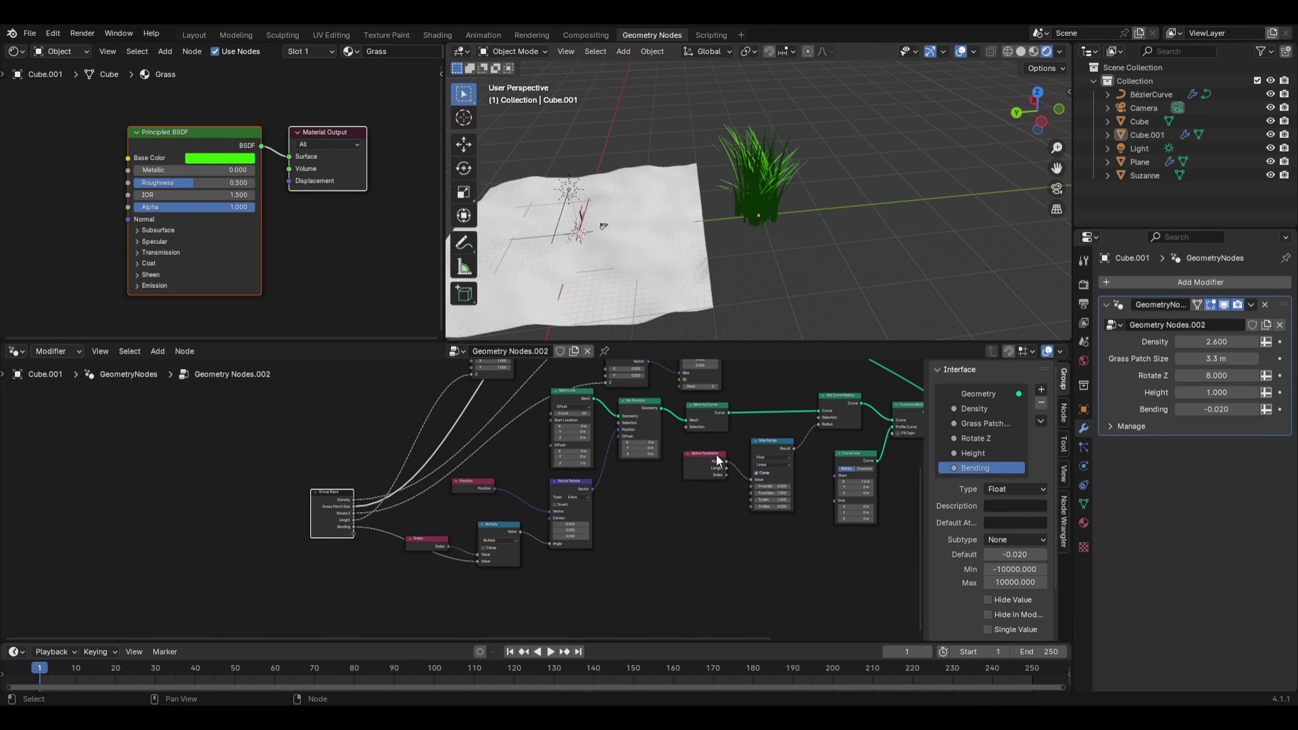
middle_drag(729, 457, 650, 511)
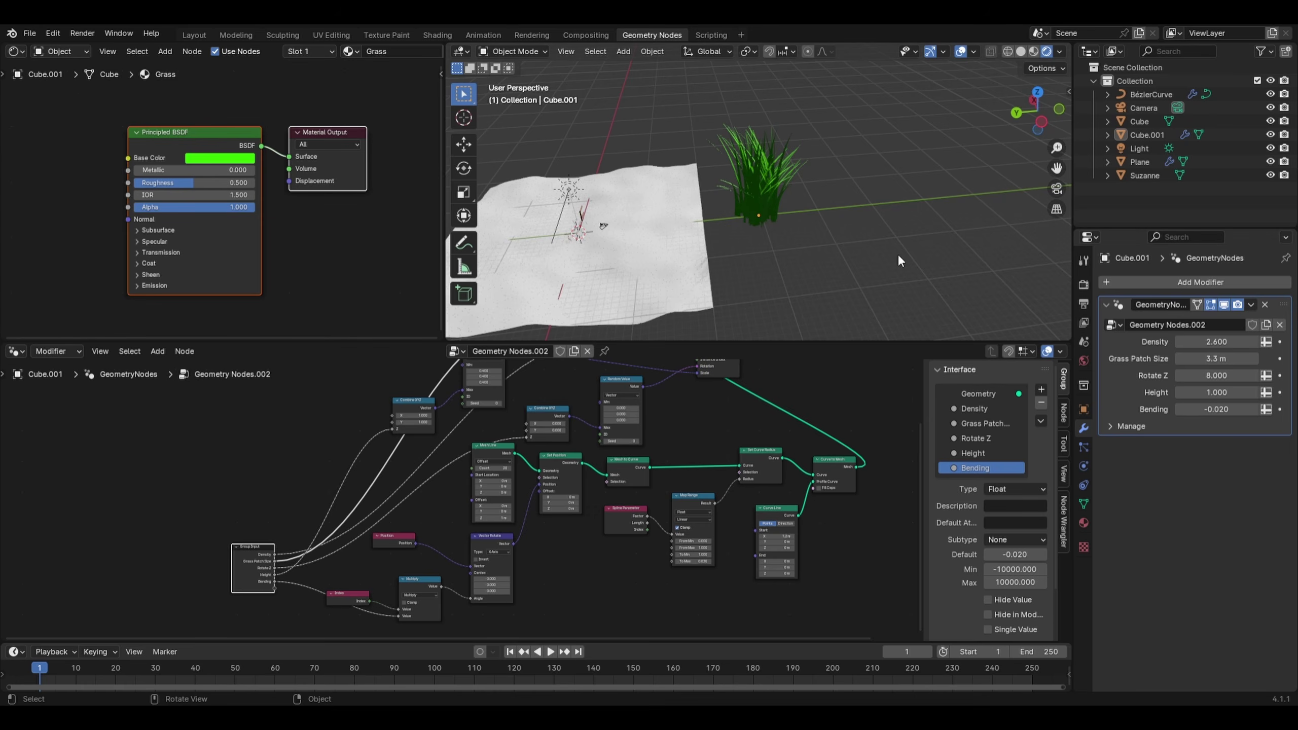
click(757, 176)
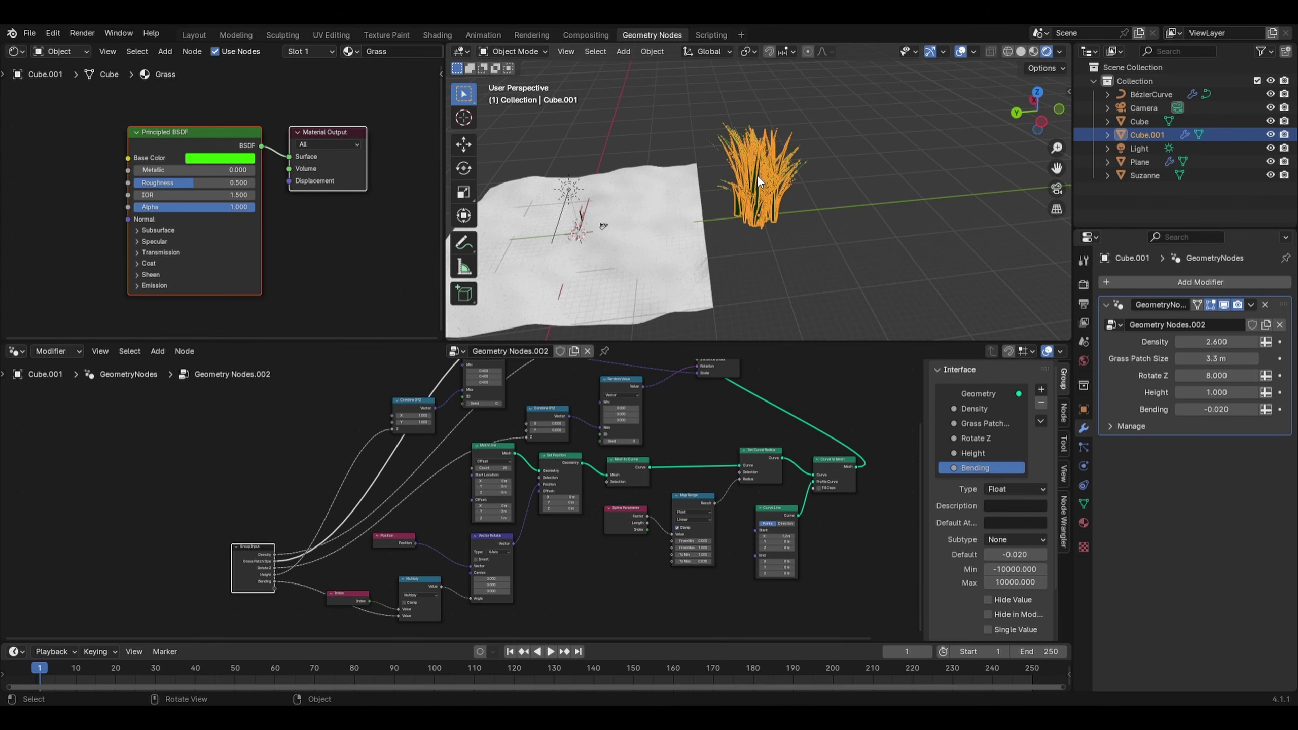
key(shift+d)
key(y)
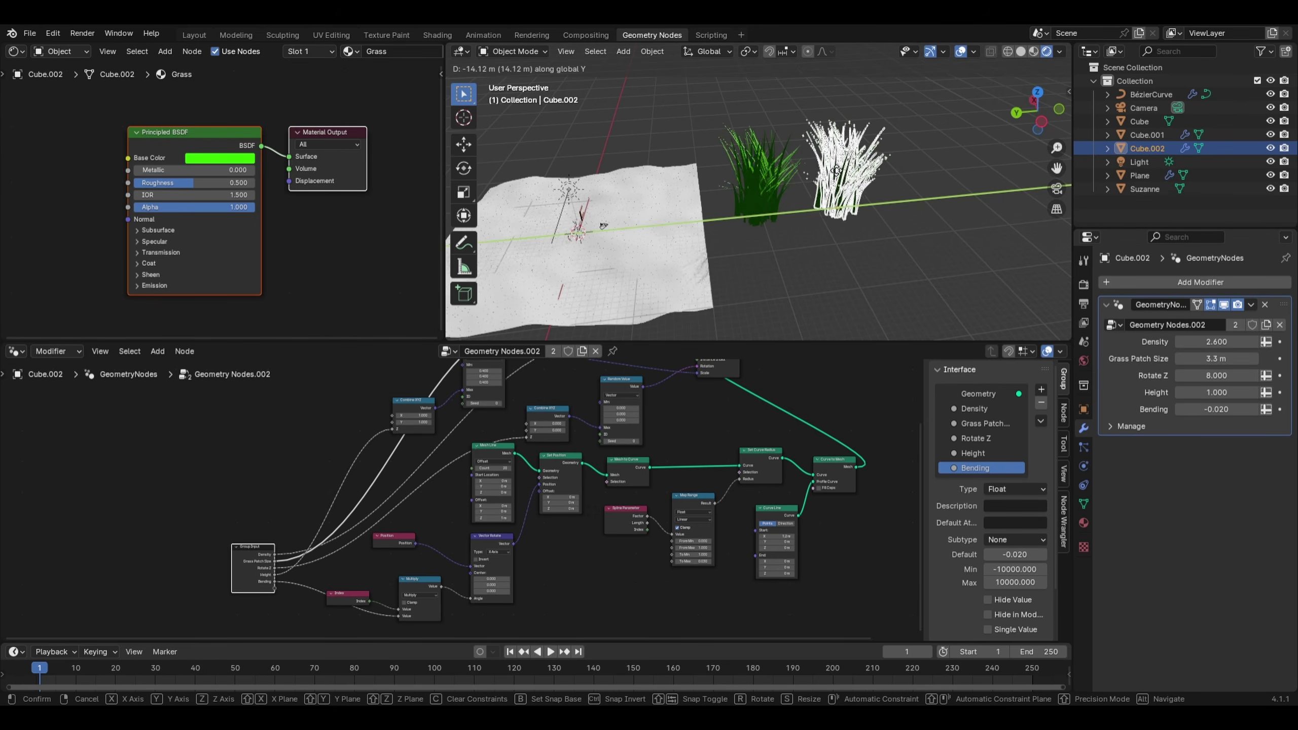
click(856, 168)
scroll(856, 169, up, 3)
shift+middle_drag(913, 182, 795, 198)
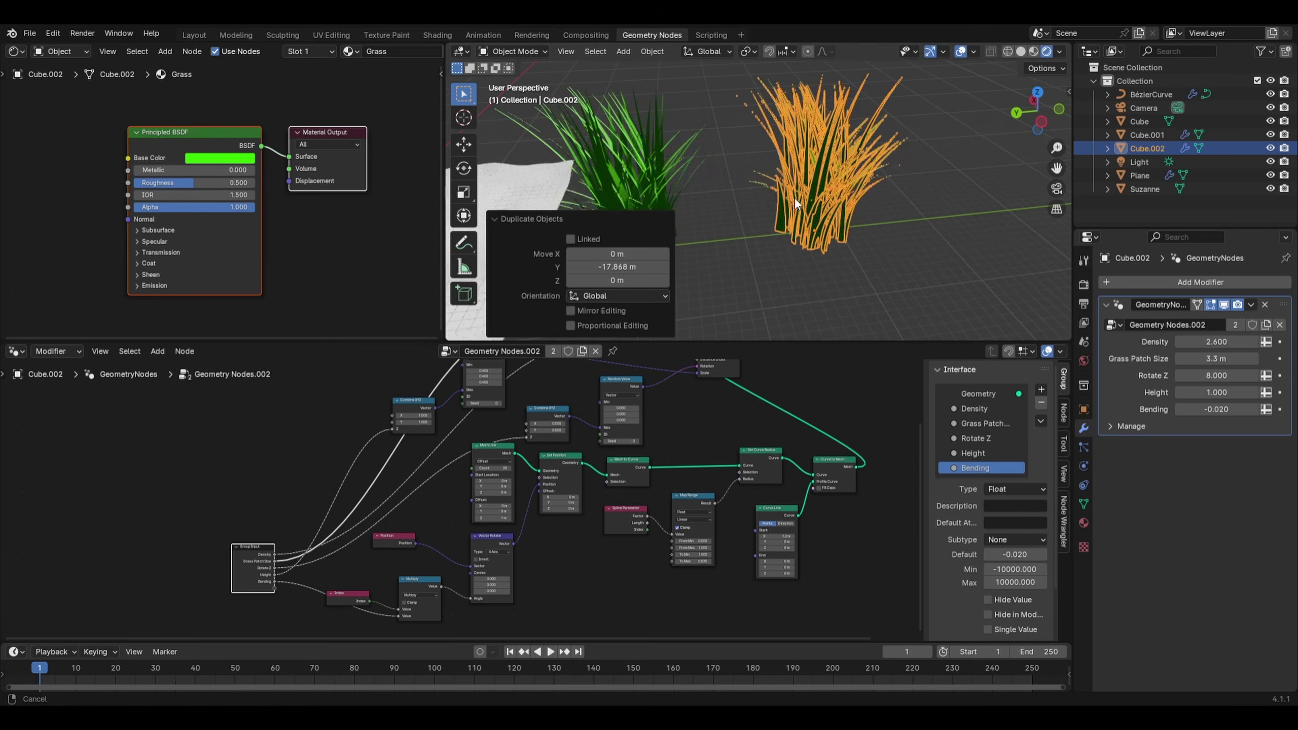
click(907, 208)
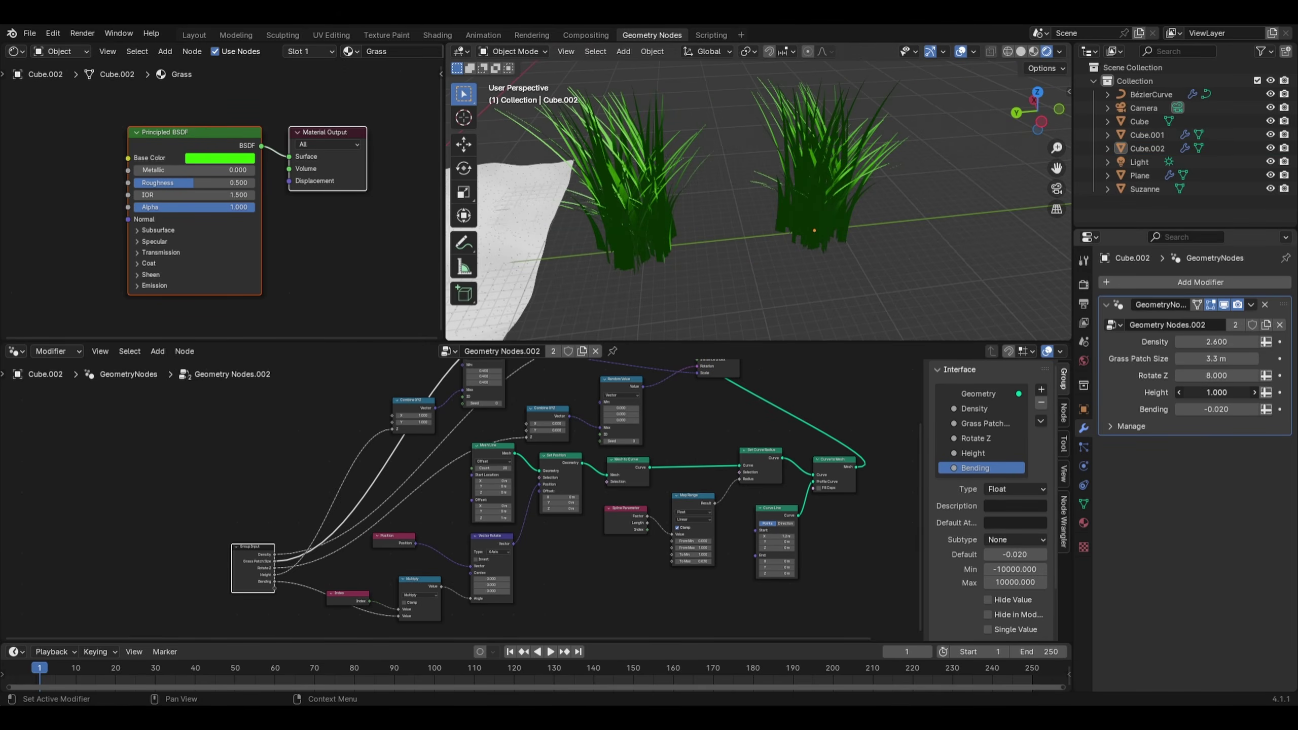
Set the copied clump's Height to 0.67, Bending to -0.03 and Density to 3.87 in the modifier
drag(1216, 392, 1177, 392)
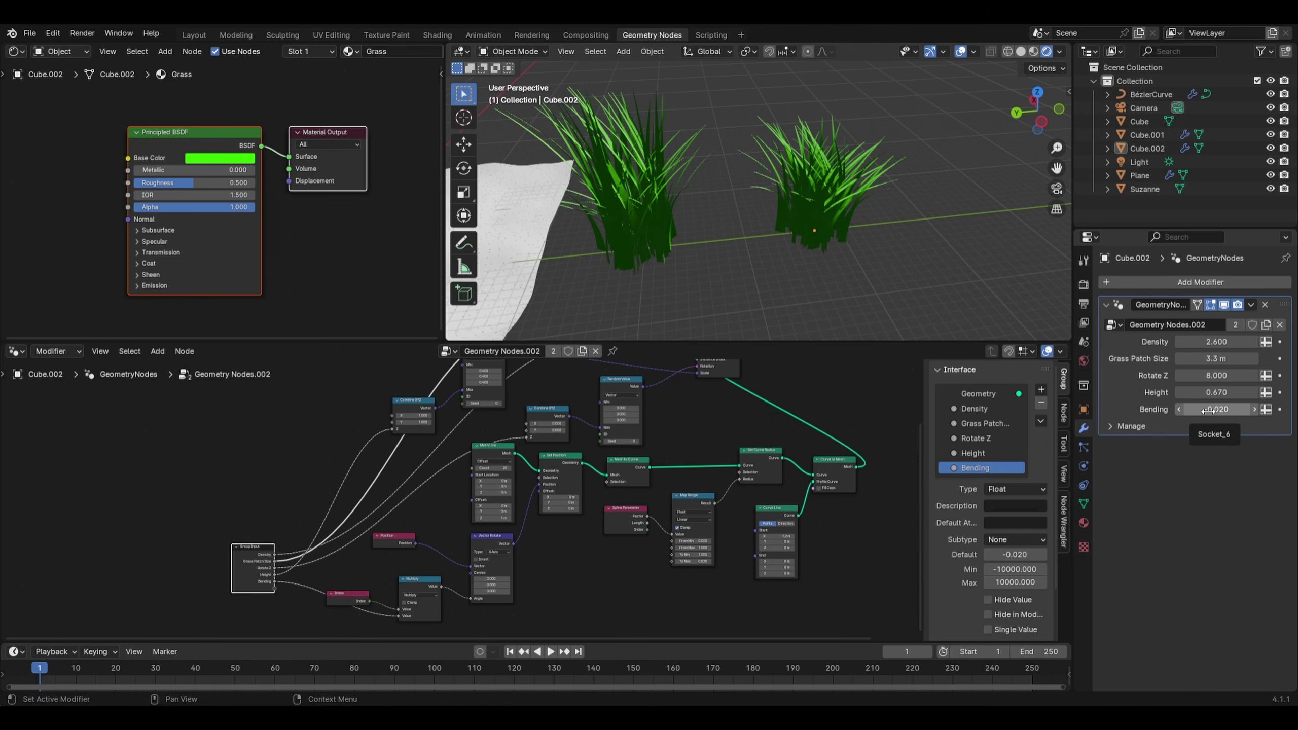
click(1212, 409)
text(-0.03)
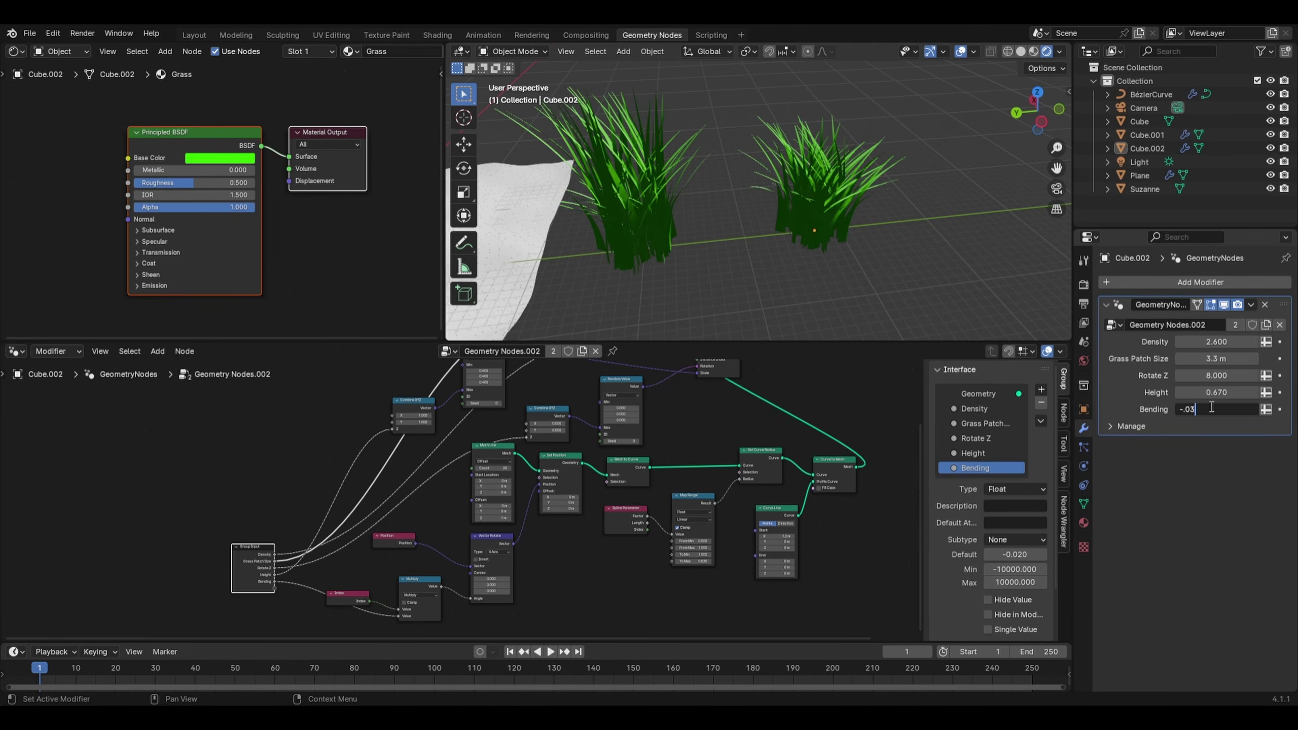
key(Return)
drag(1205, 340, 1273, 340)
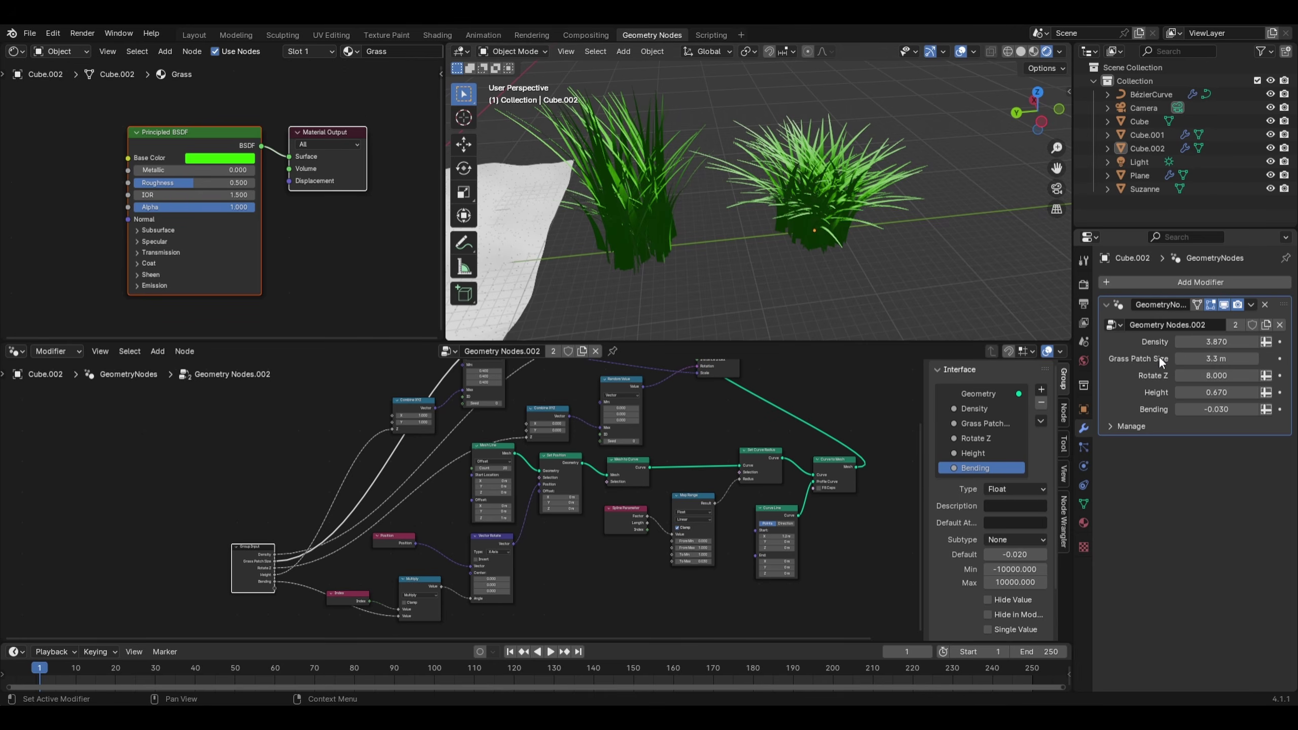
Duplicate the second grass clump and place the copy about -20.3 m along the Y axis
click(812, 190)
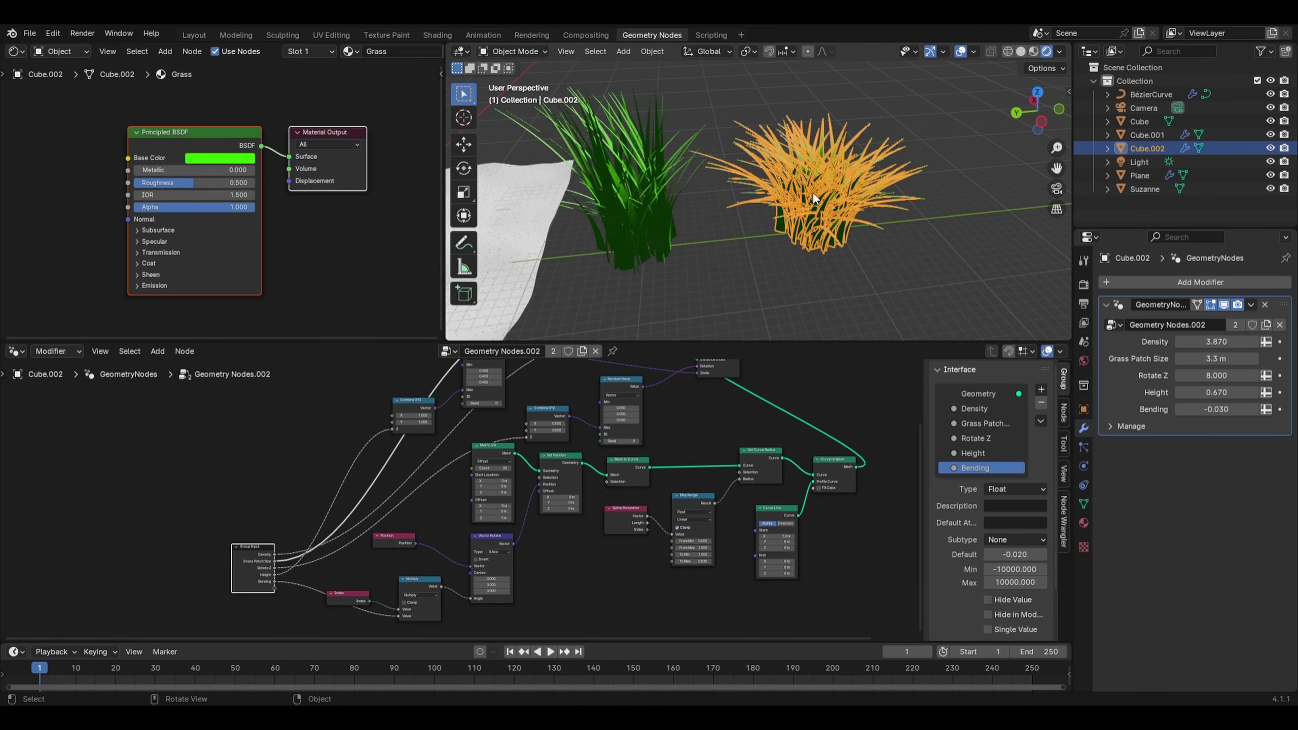
key(shift+d)
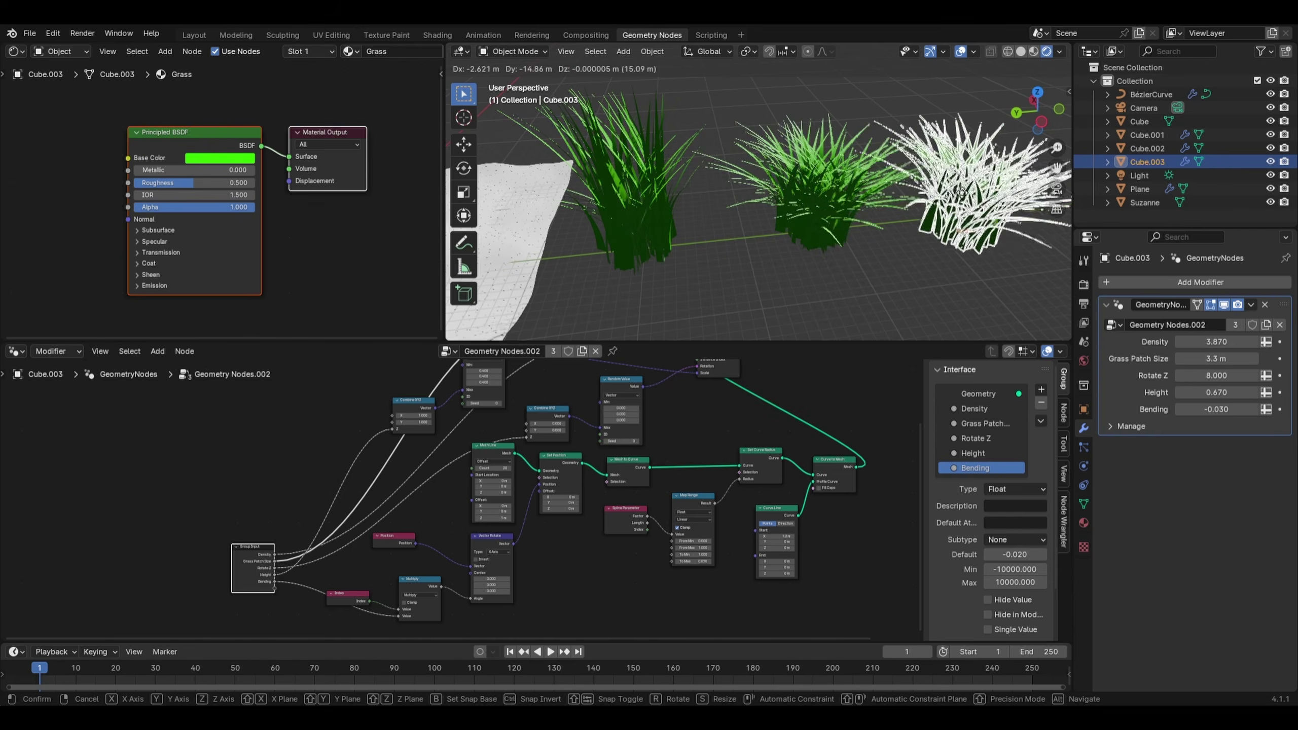
click(990, 188)
shift+middle_drag(990, 188, 768, 205)
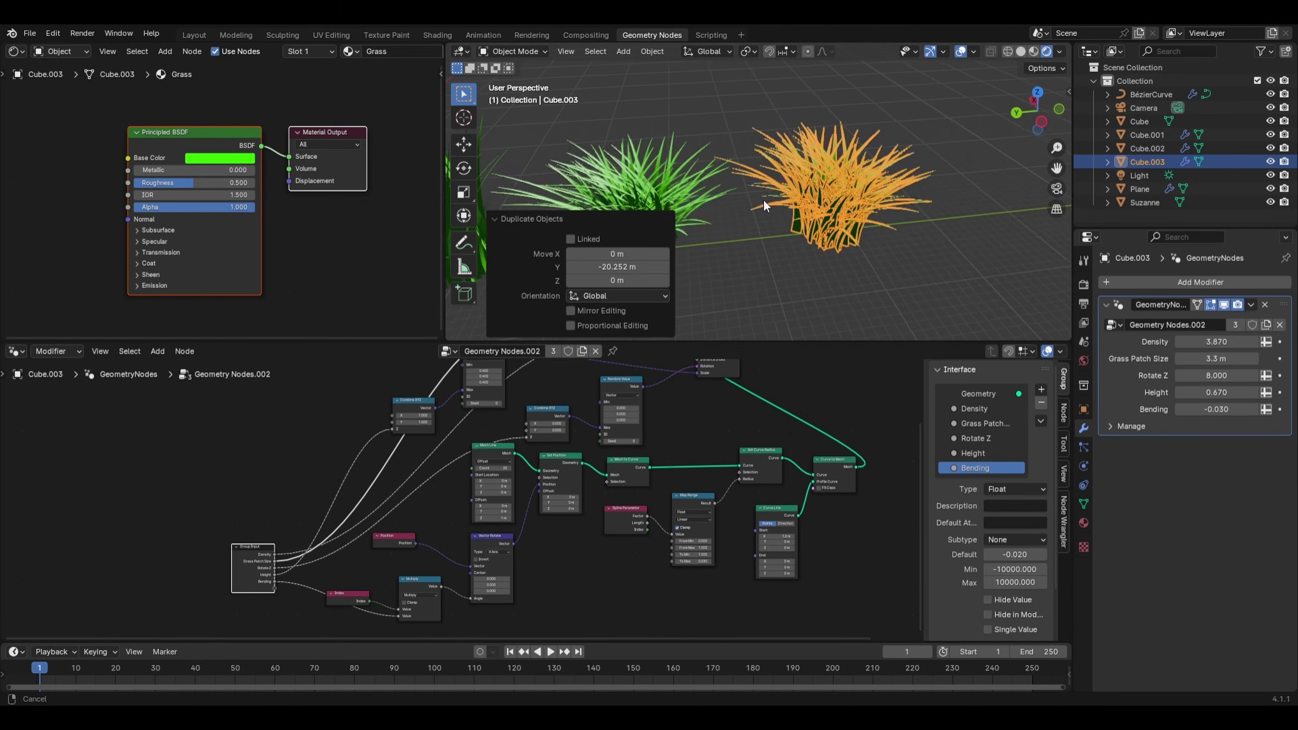
click(953, 104)
Set the third clump's Height to 1.09, Bending to 0.05, Grass Patch Size to 1.72 m and Density to 5.6
mouse_move(1206, 392)
mouse_down()
mouse_move(1264, 393)
mouse_move(1225, 409)
mouse_up()
drag(1216, 409, 1212, 409)
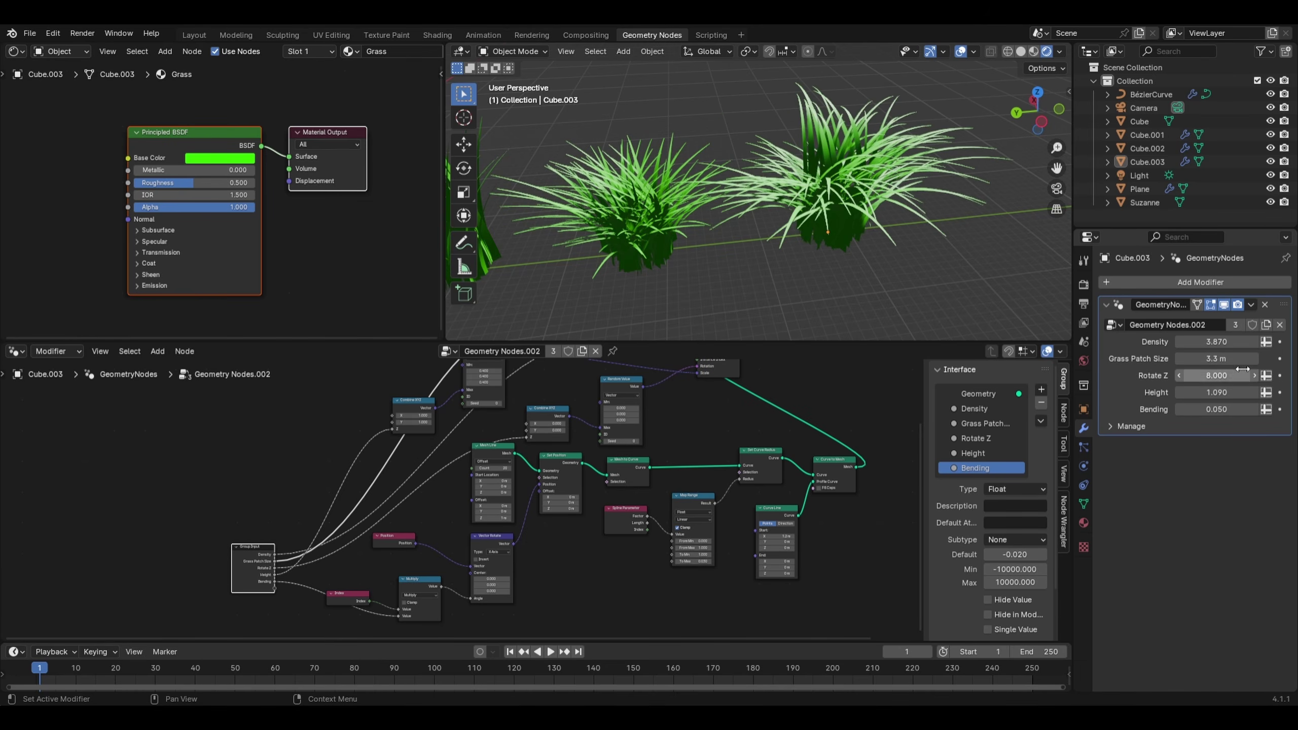
mouse_move(1229, 362)
mouse_down()
mouse_move(1195, 362)
mouse_move(1237, 341)
mouse_up()
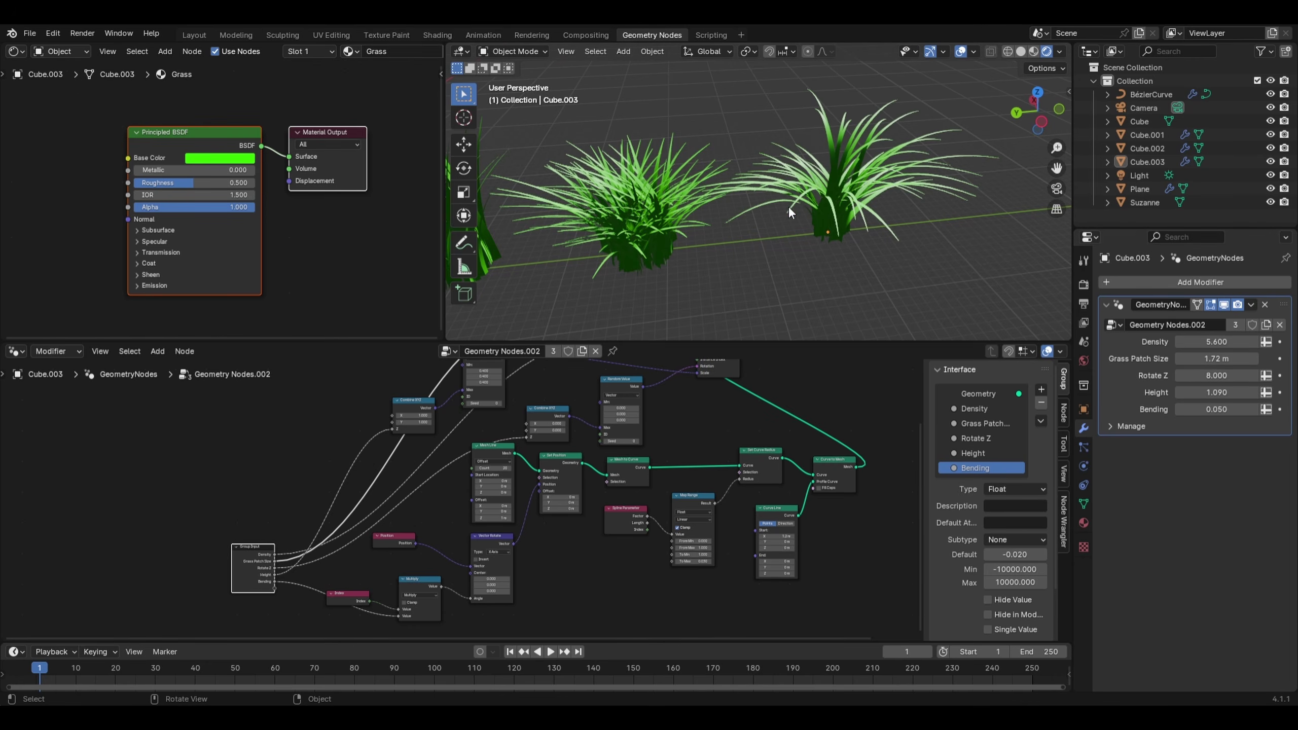
Select all three grass clumps and create a new collection named "Grass" from them
scroll(788, 205, down, 3)
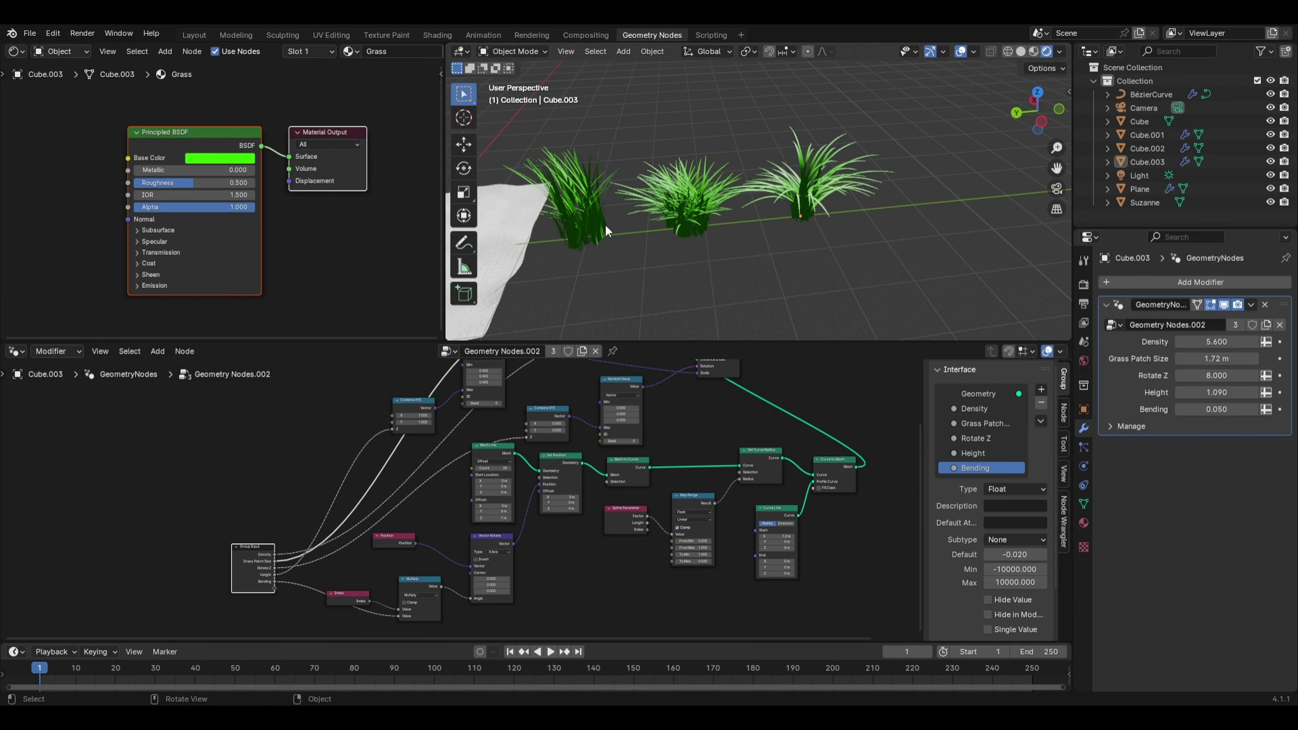
scroll(594, 230, down, 3)
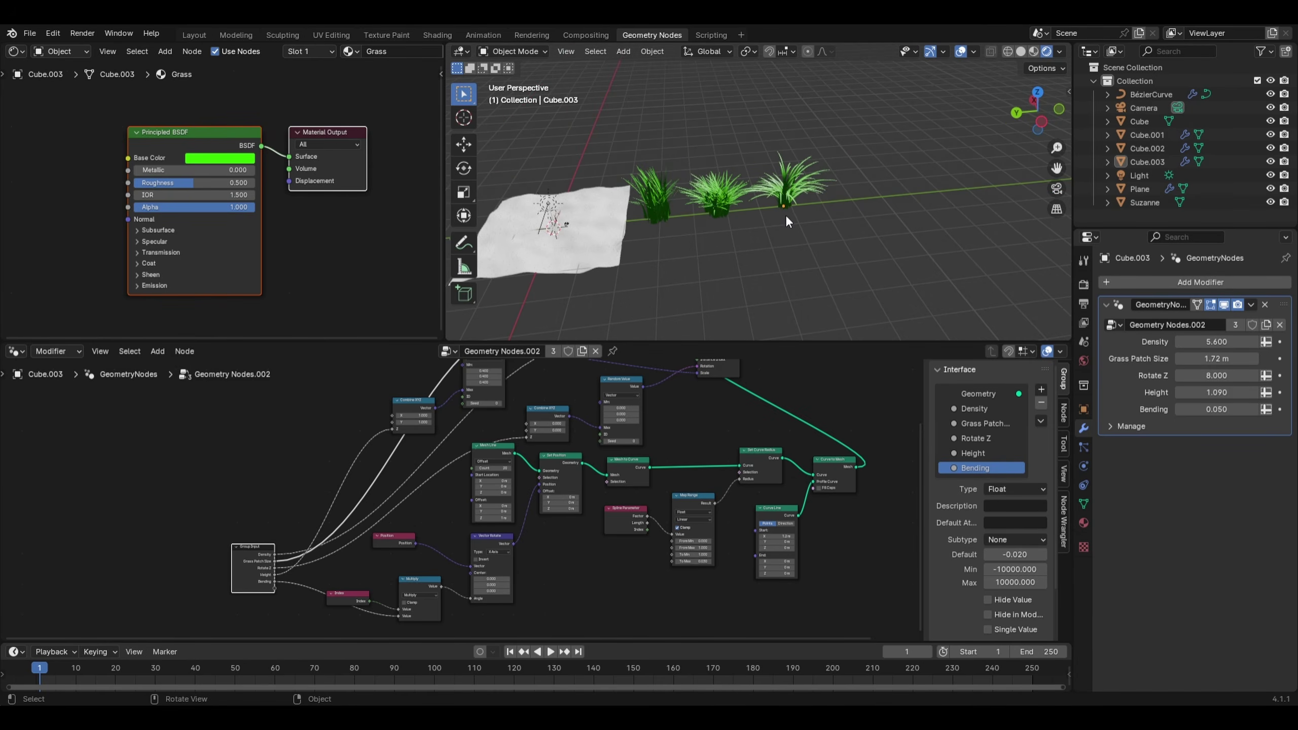
drag(634, 132, 828, 227)
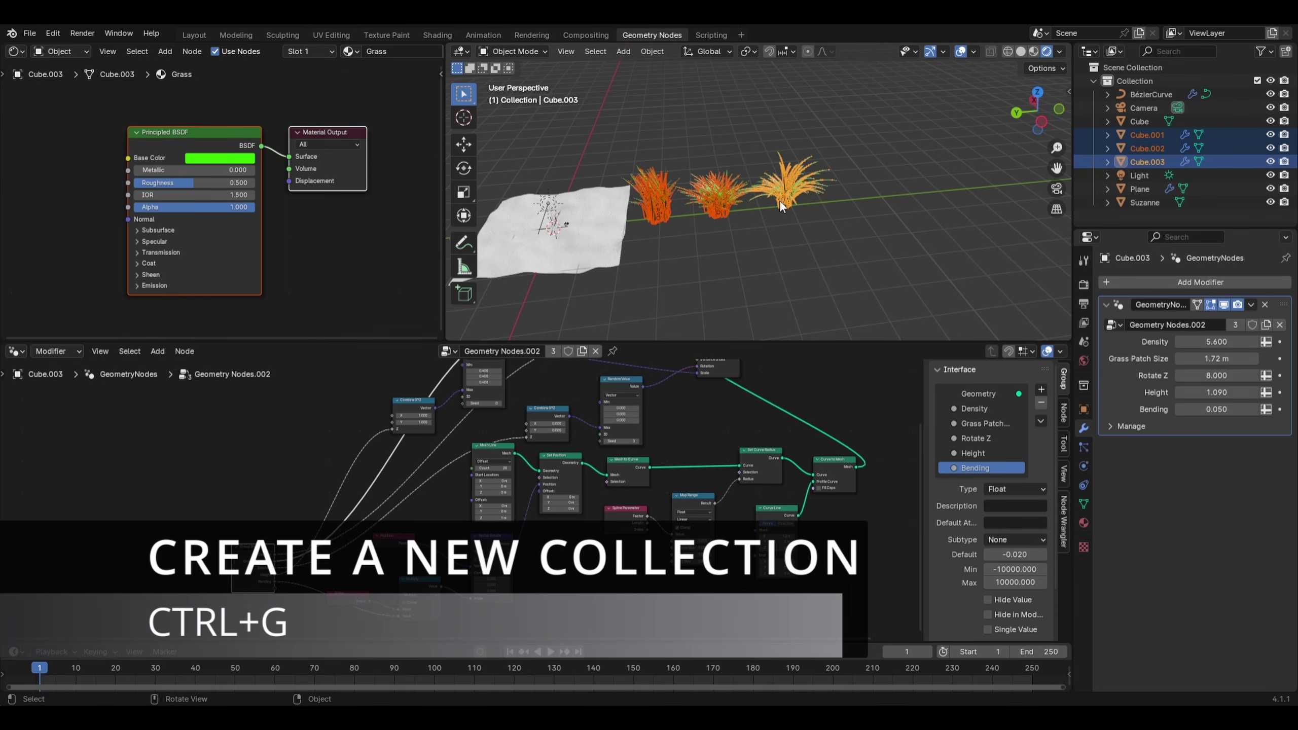
key(ctrl+g)
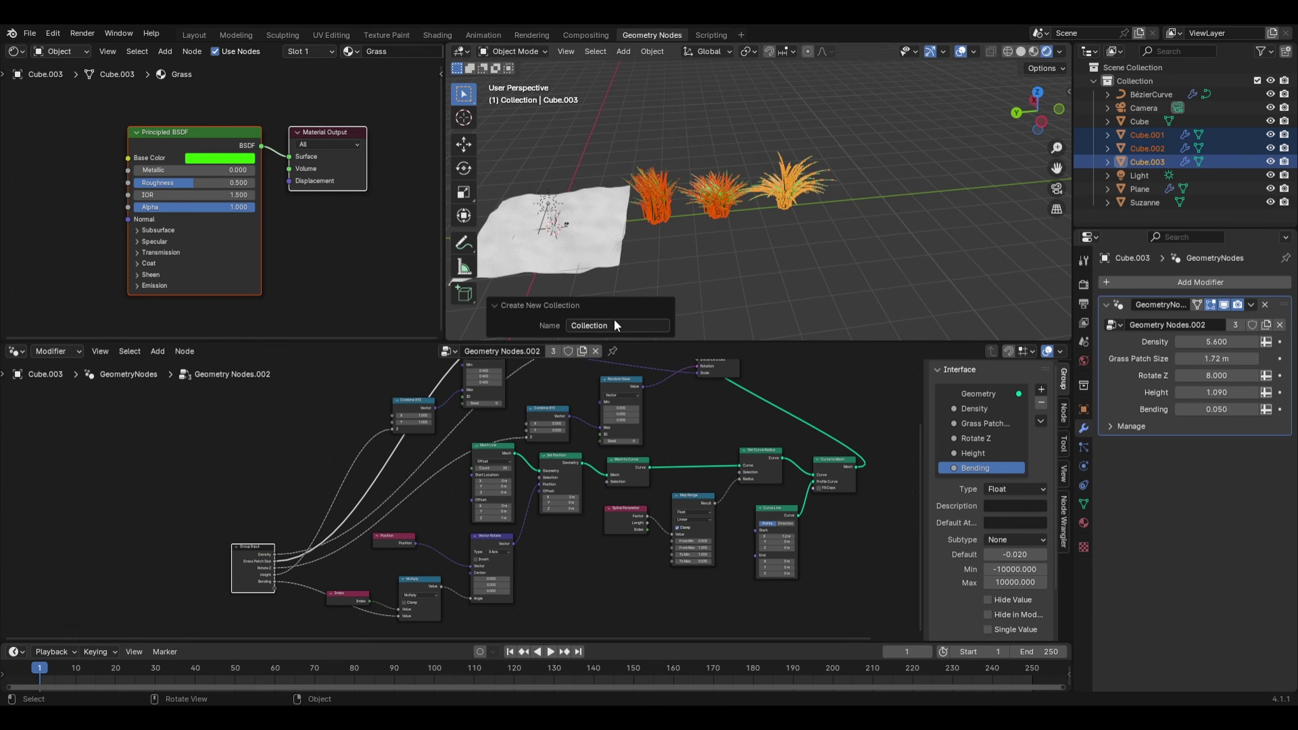
click(613, 324)
text(Grass)
key(Return)
click(649, 152)
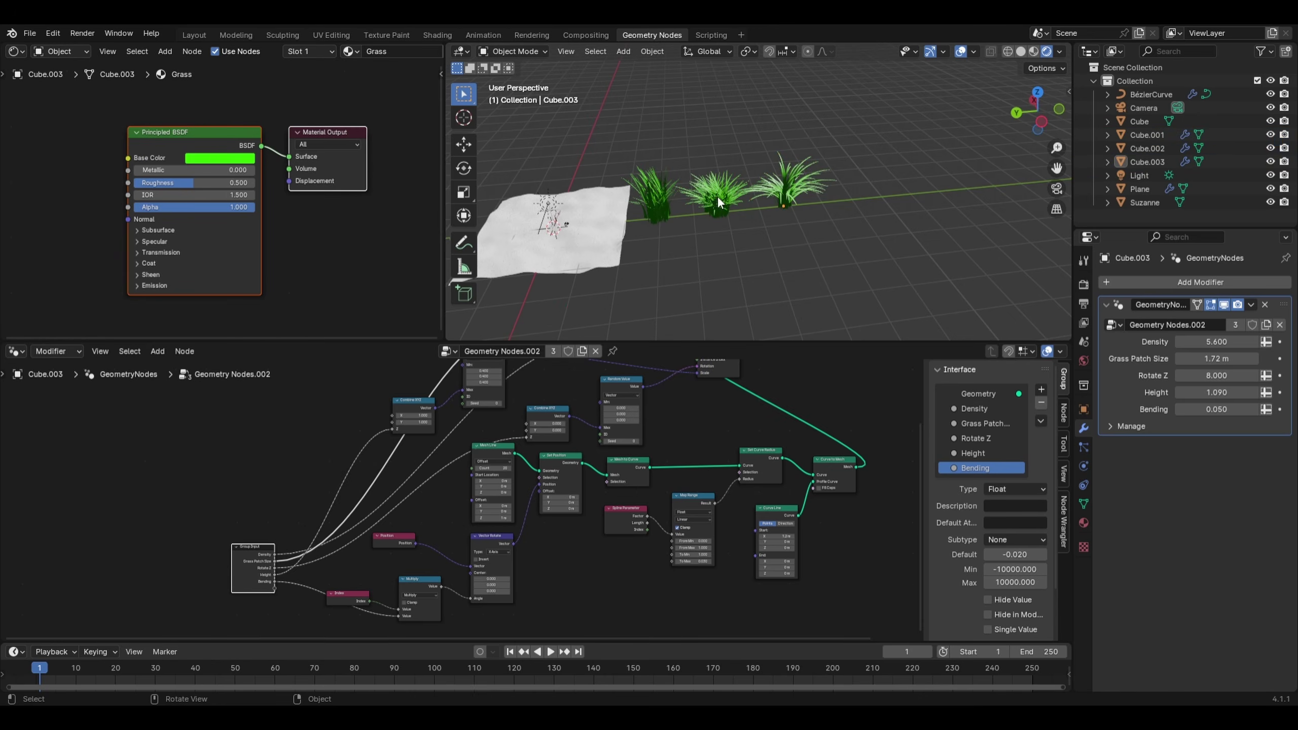
Select the terrain plane and delete the Cube node feeding Instance on Points in its node tree
click(555, 233)
key(KP_Decimal)
scroll(778, 238, up, 11)
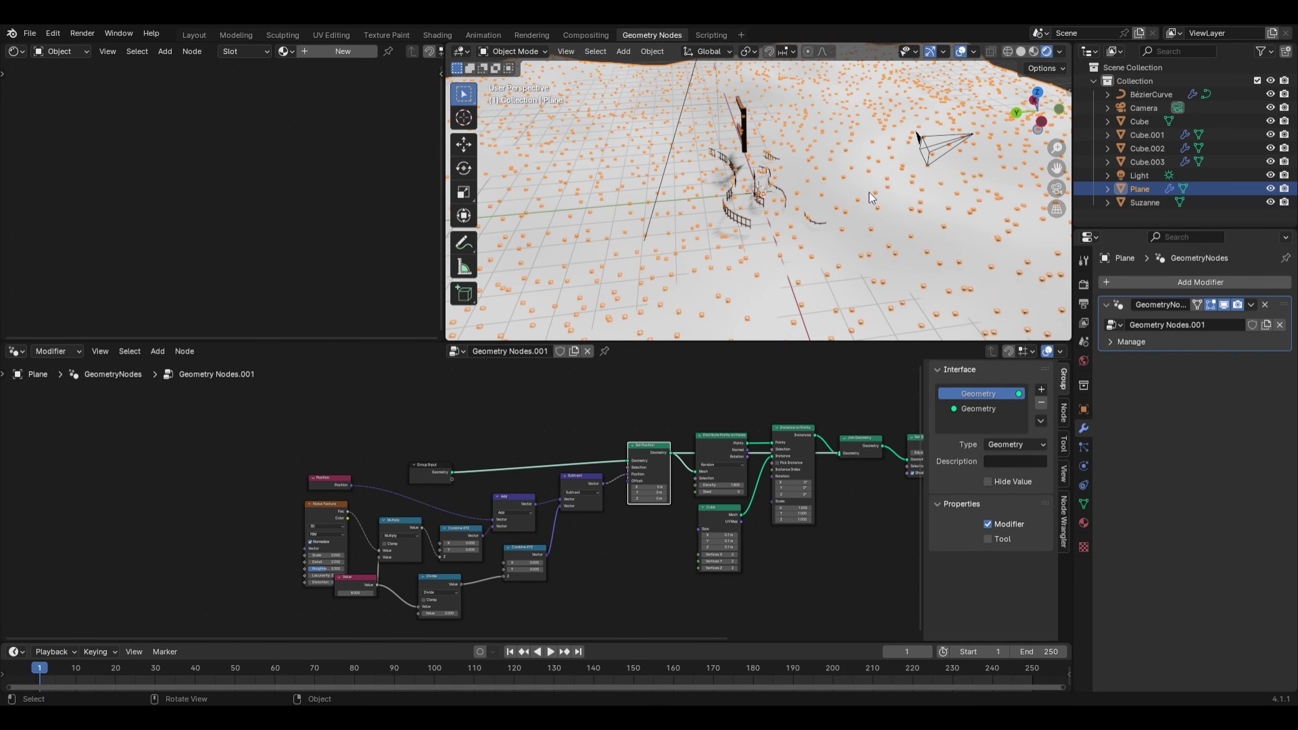
scroll(647, 402, up, 3)
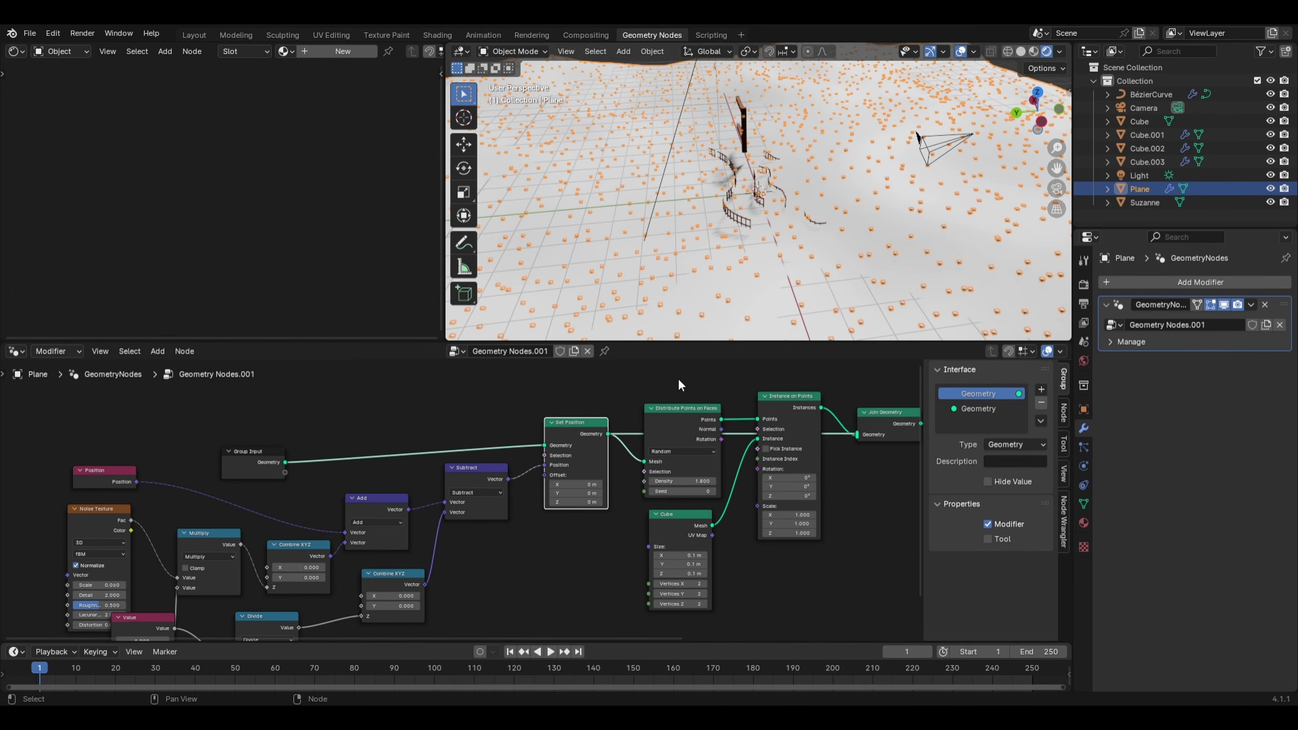
click(700, 408)
scroll(805, 415, up, 1)
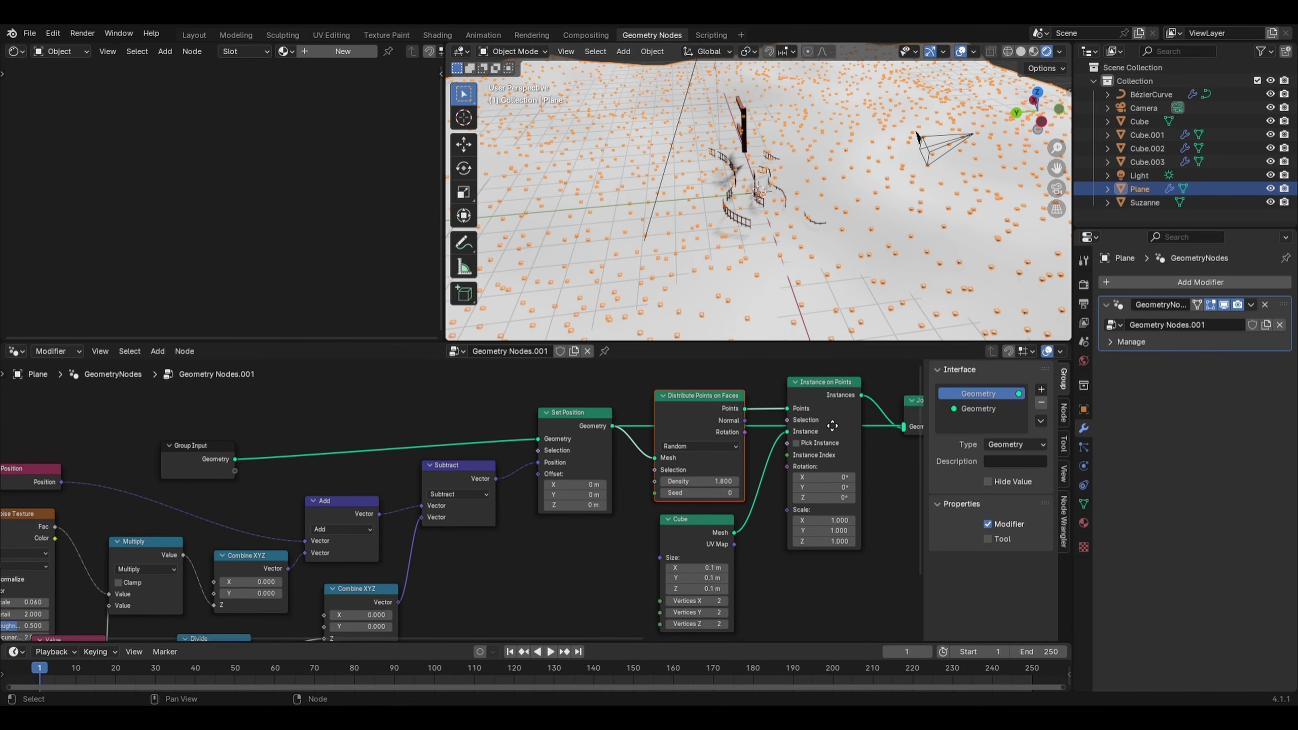
middle_drag(833, 425, 790, 437)
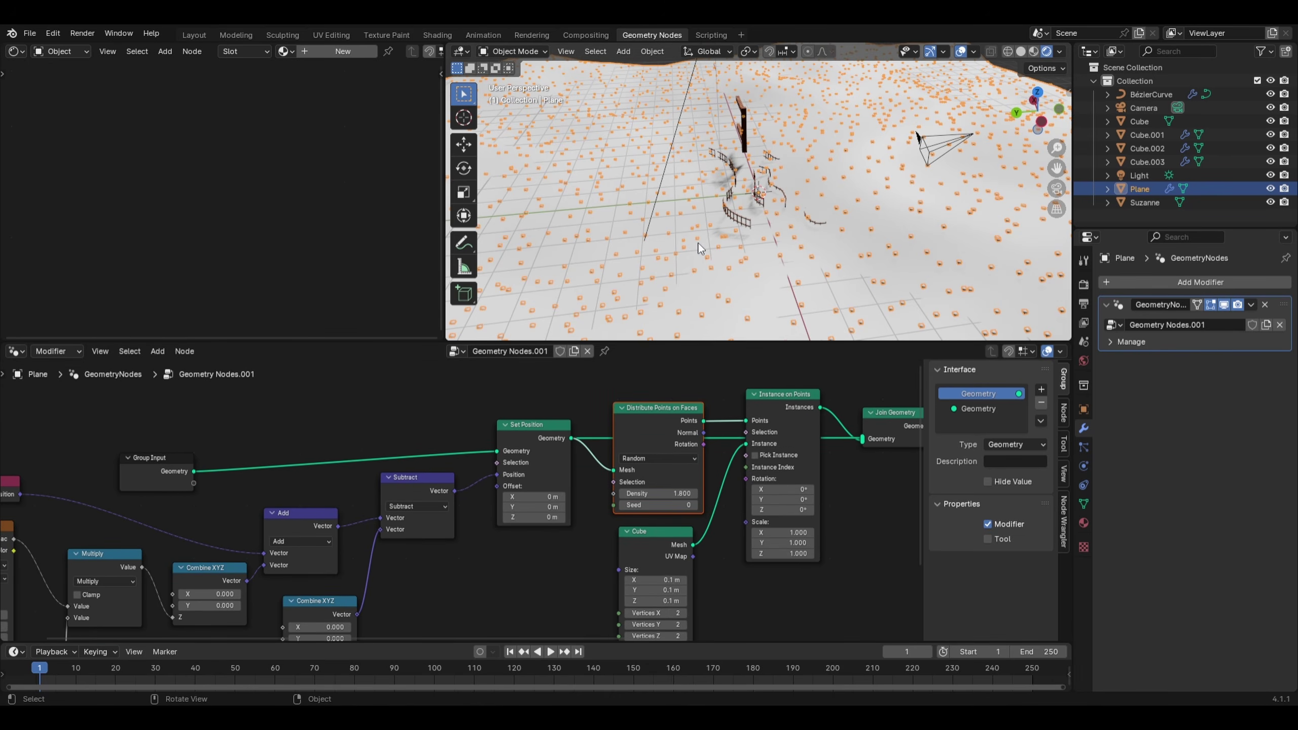
scroll(662, 243, up, 3)
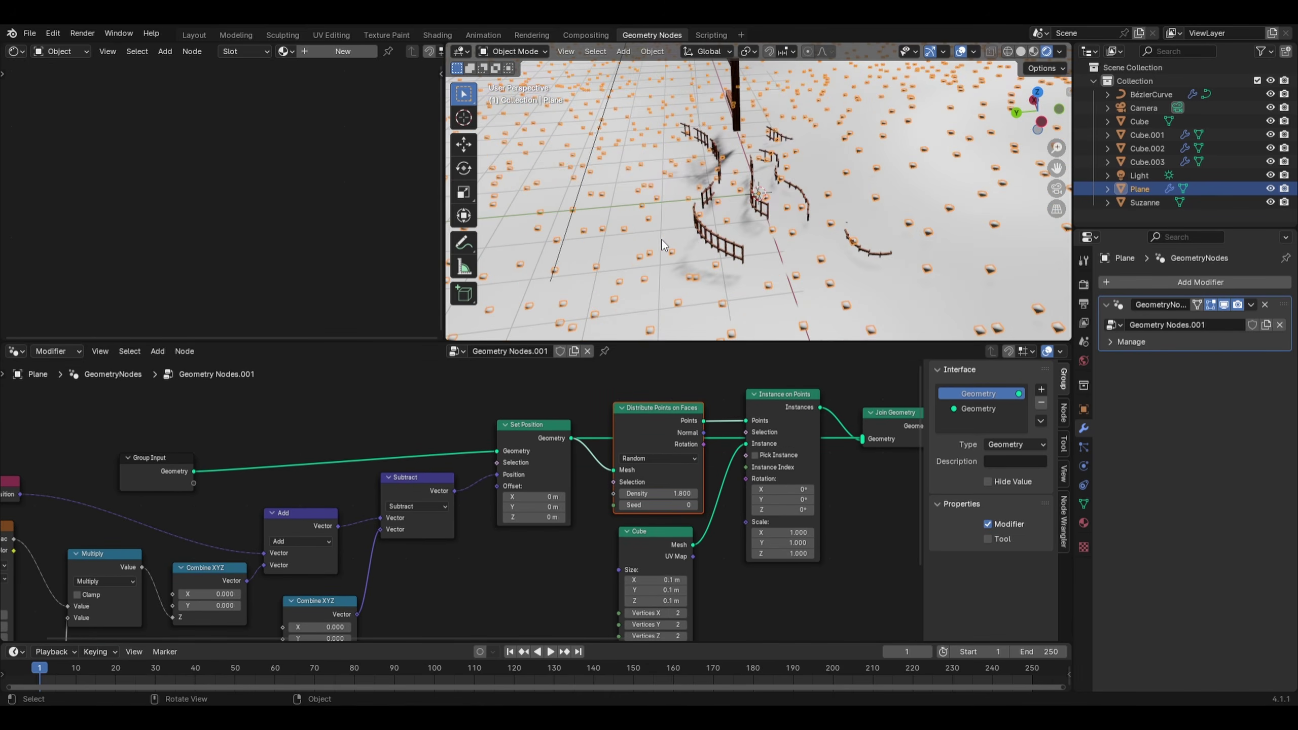
click(646, 545)
key(Delete)
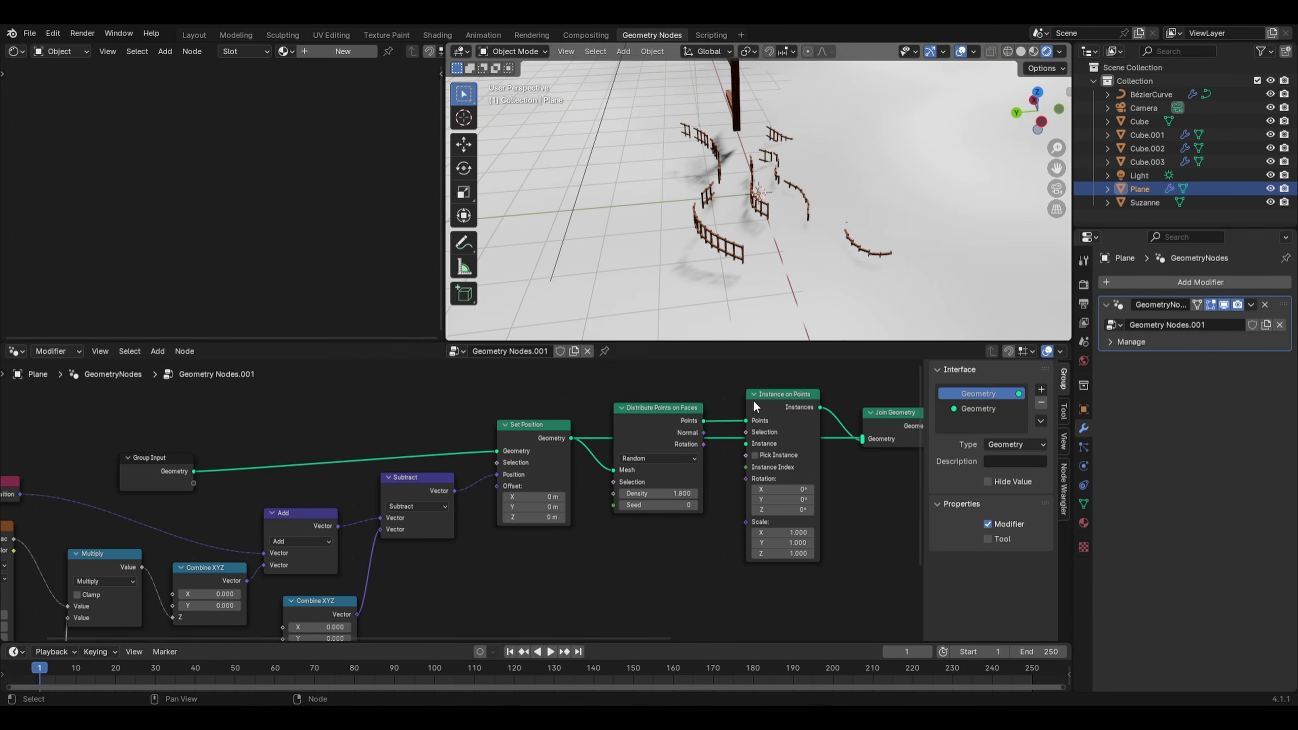
Move Instance on Points slightly aside and add a Collection Info node below Distribute Points on Faces
drag(764, 400, 783, 430)
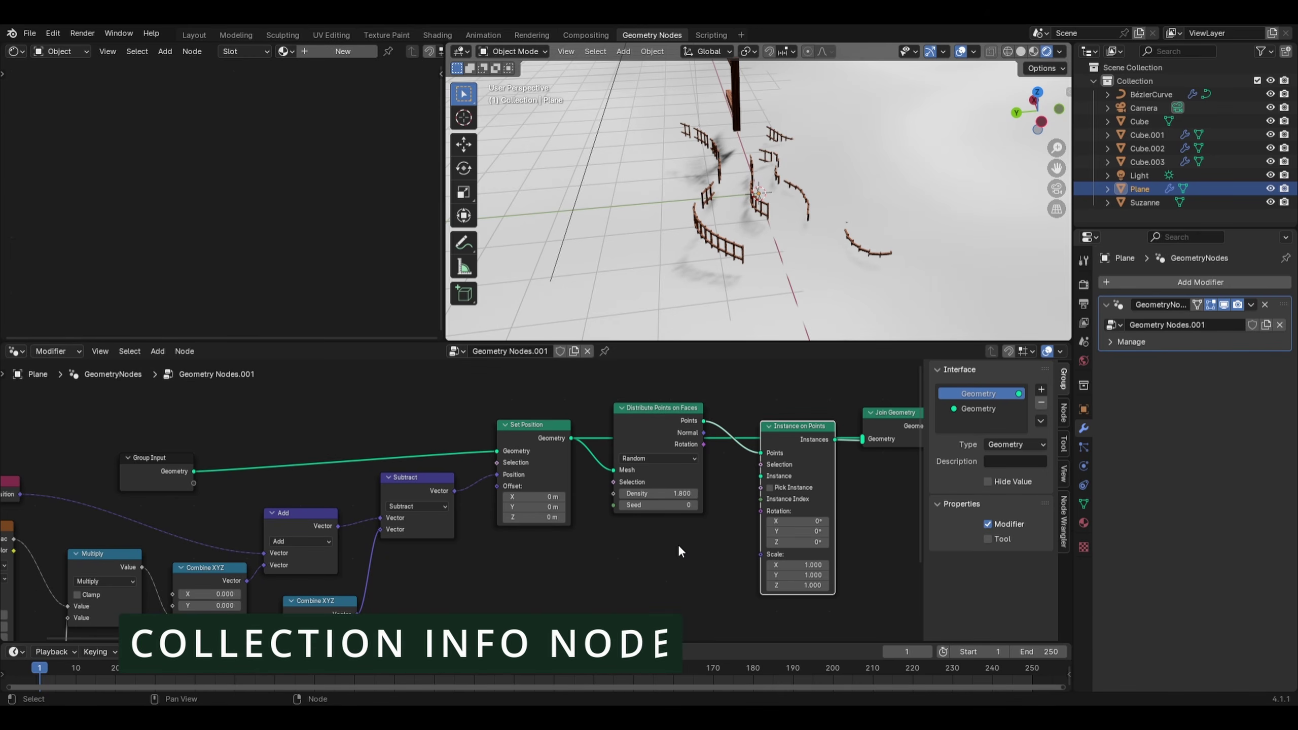
key(shift+a)
mouse_move(628, 460)
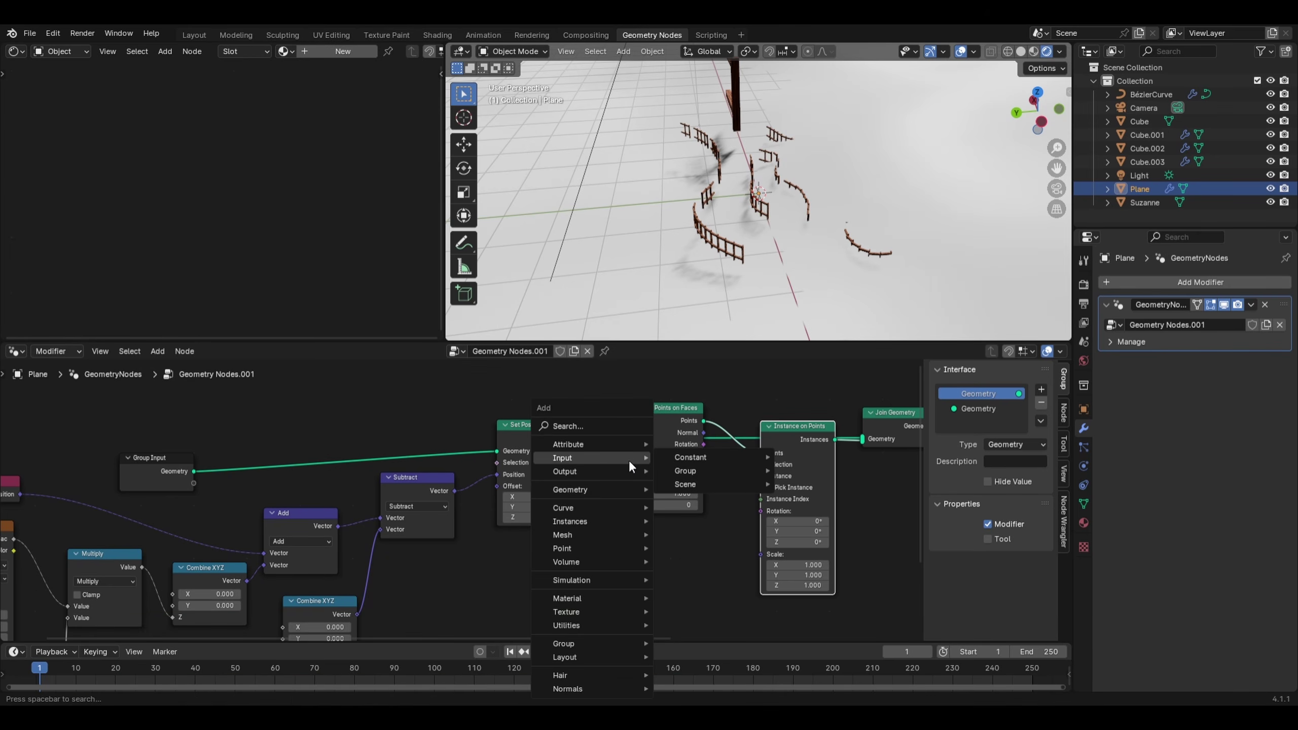
mouse_move(685, 484)
click(818, 497)
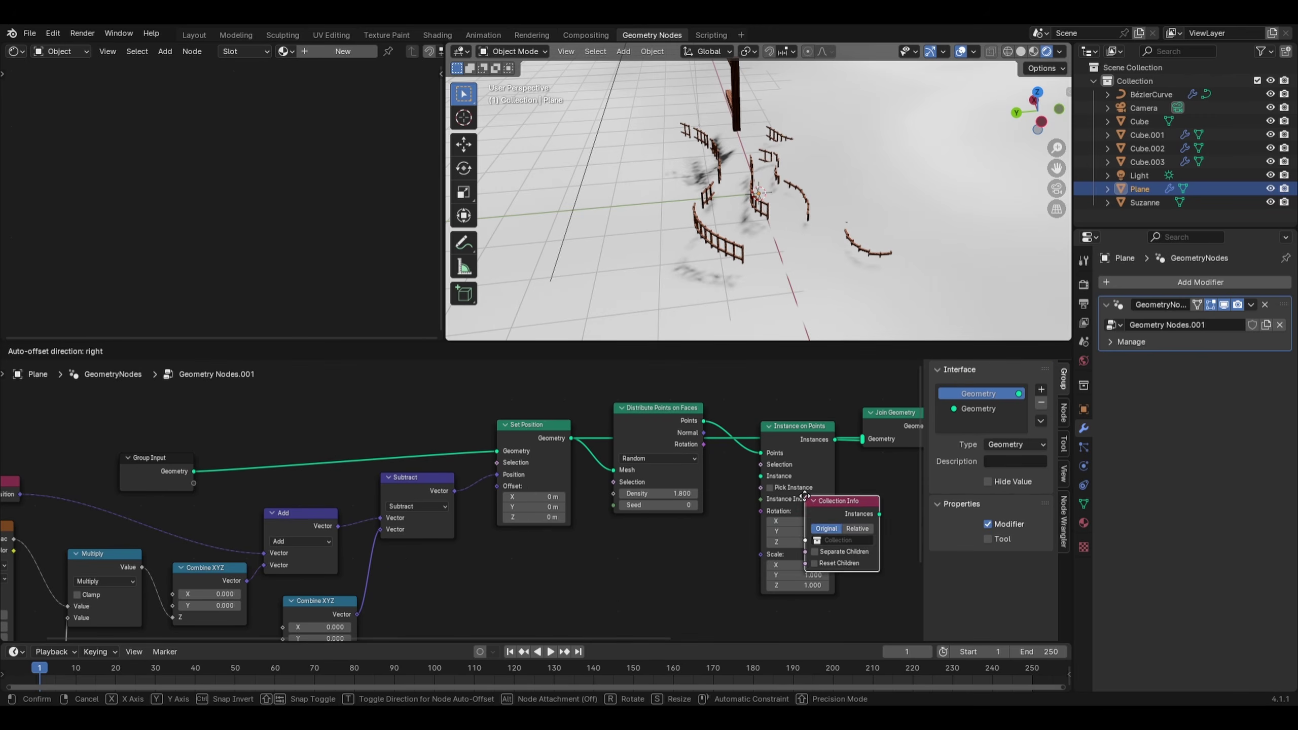
click(622, 520)
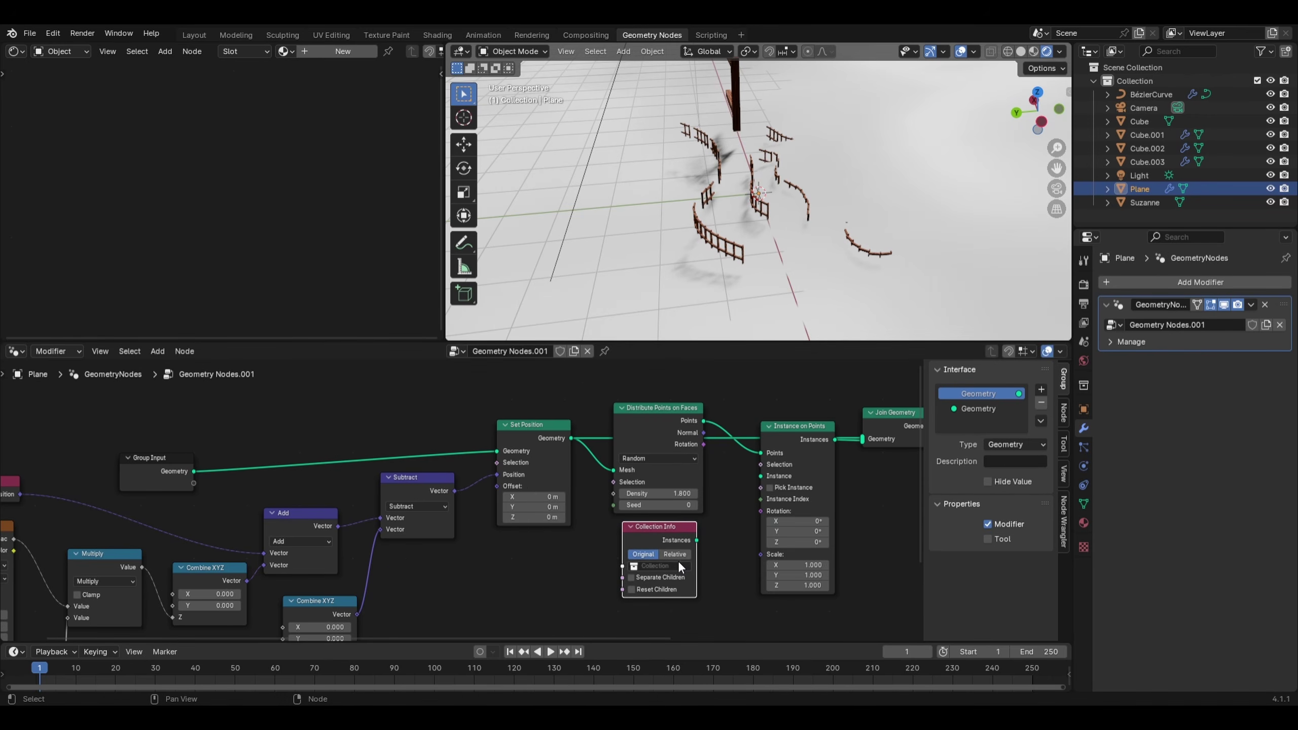
Set the Collection Info node to the Grass collection and connect its Instances to the Instance input of Instance on Points
scroll(677, 559, up, 1)
click(698, 577)
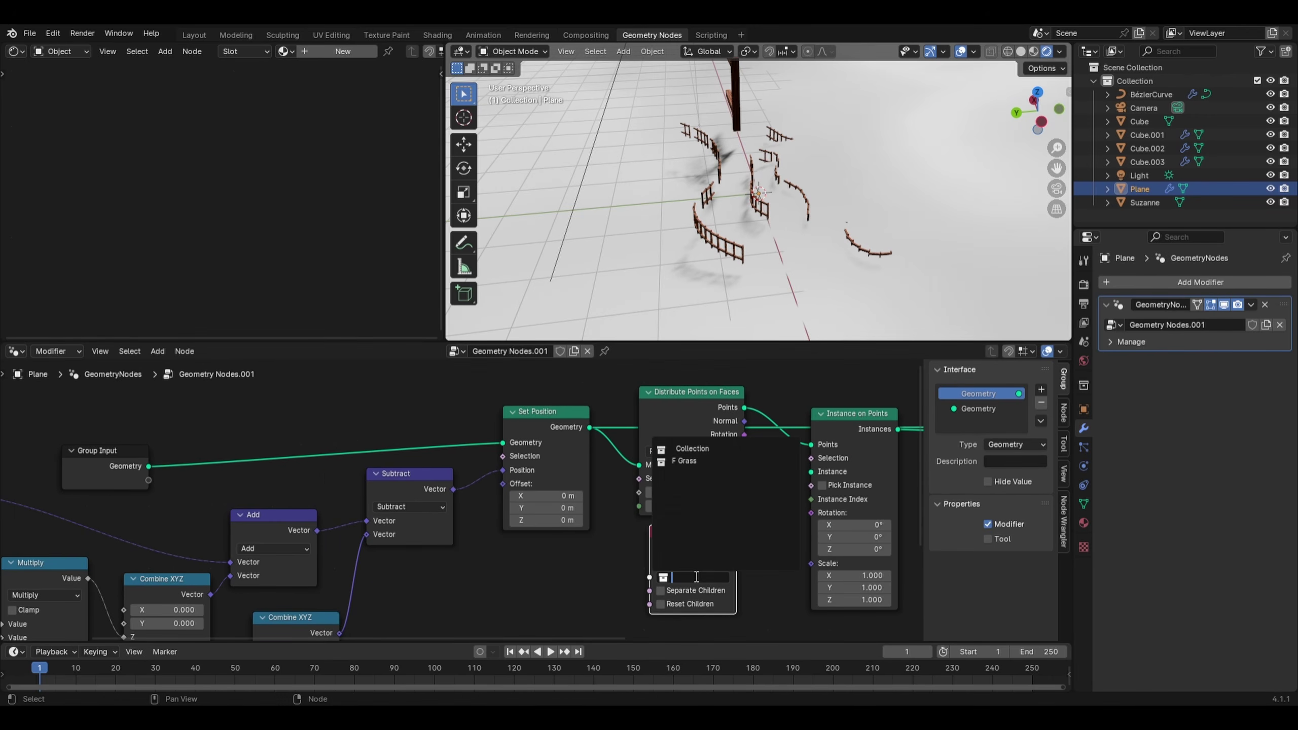
click(706, 461)
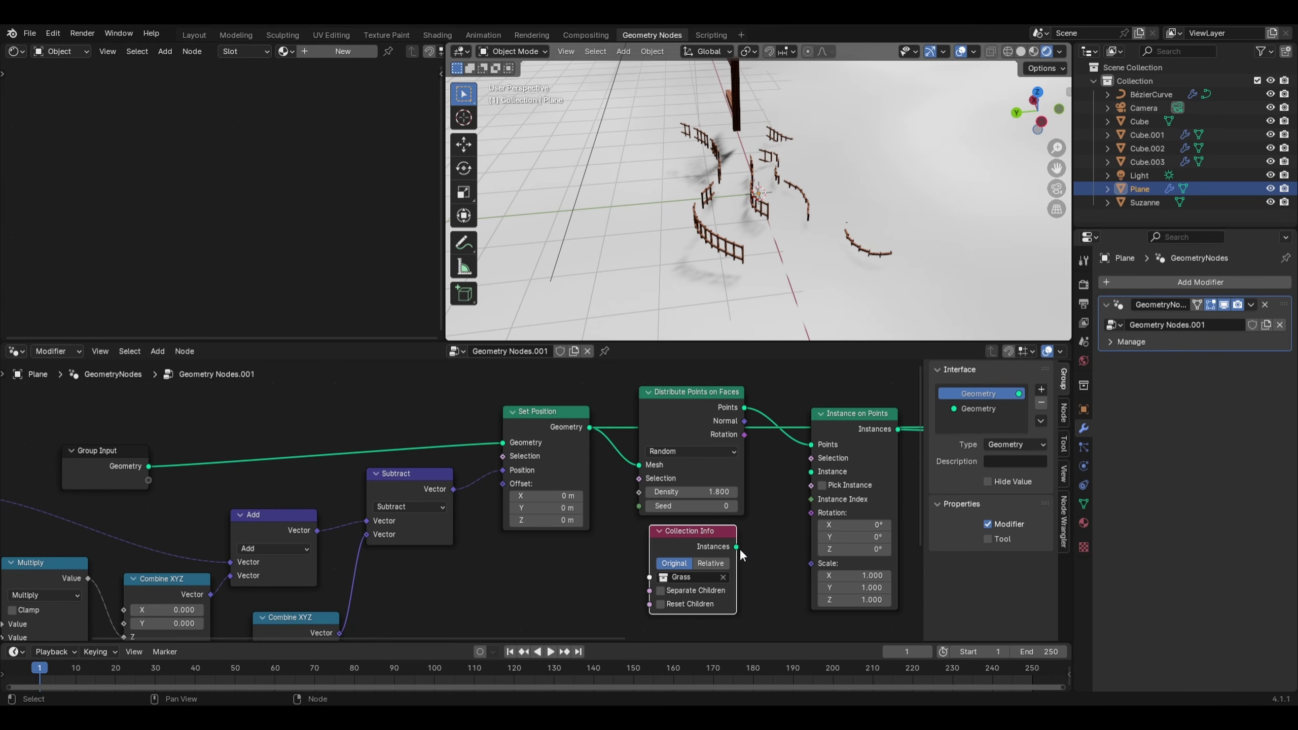
drag(736, 546, 810, 472)
scroll(807, 469, down, 1)
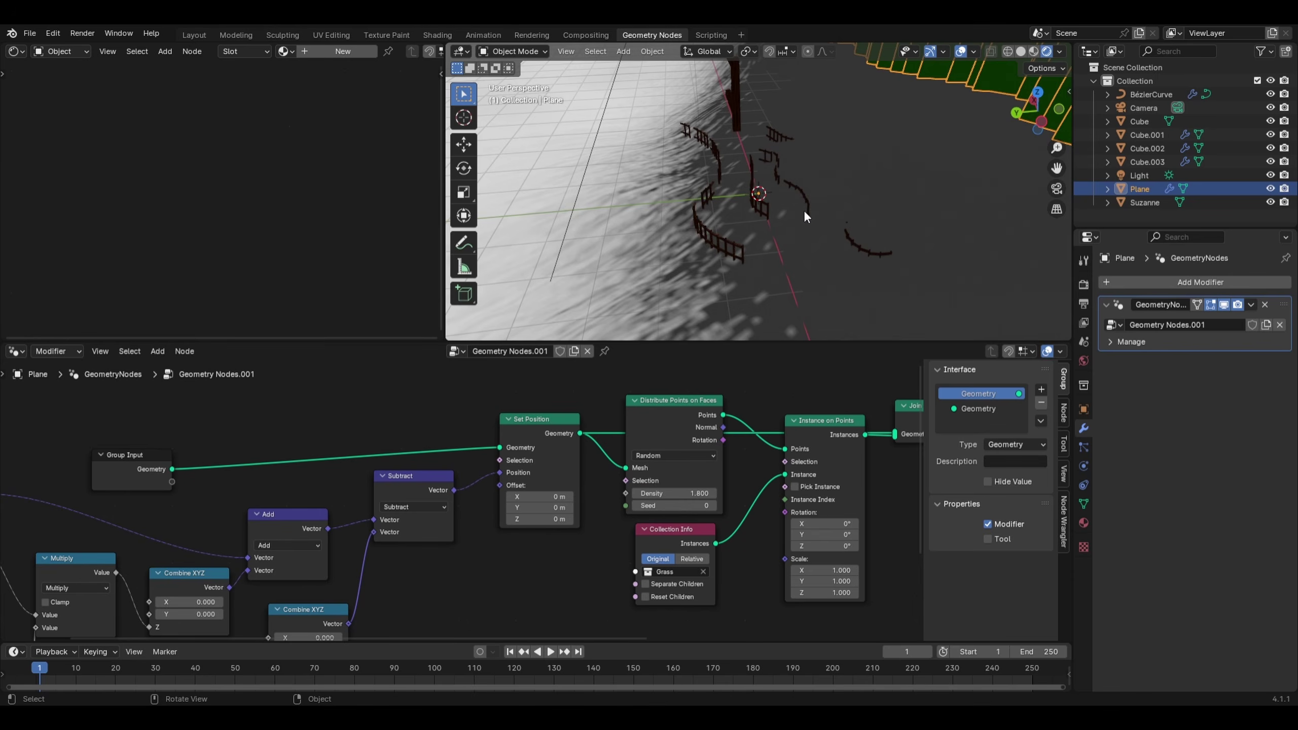
Set the Distribute Points on Faces density to 0.1 and the Instance on Points scale to 0.1 on all axes
scroll(767, 162, down, 5)
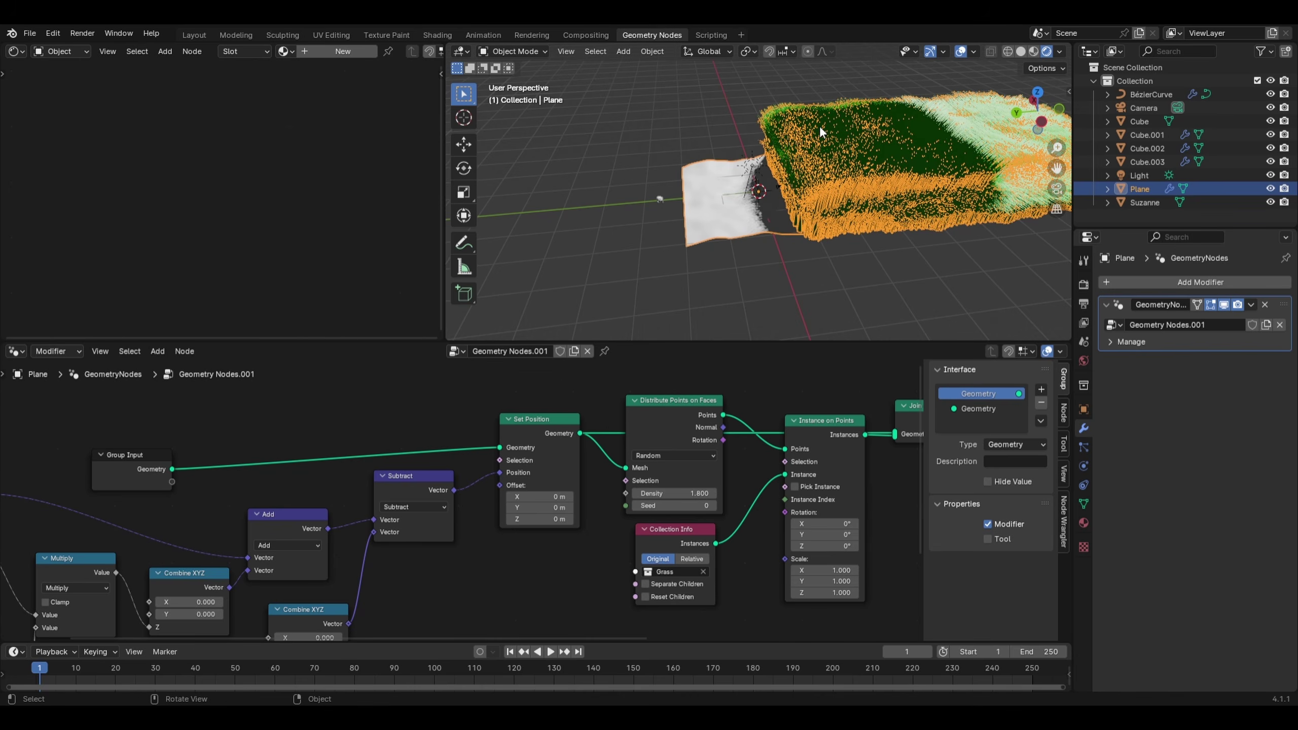
click(686, 488)
text(0.1)
key(Return)
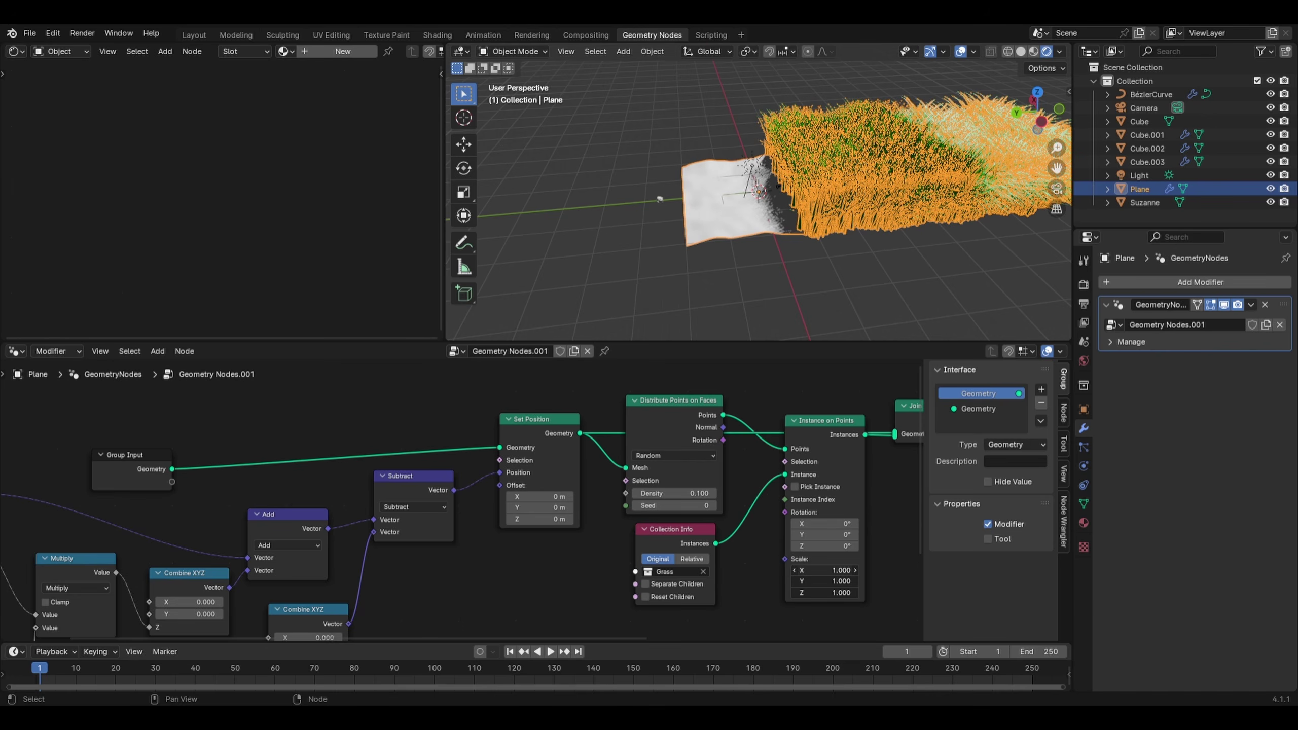
click(827, 571)
text(0.1)
key(Return)
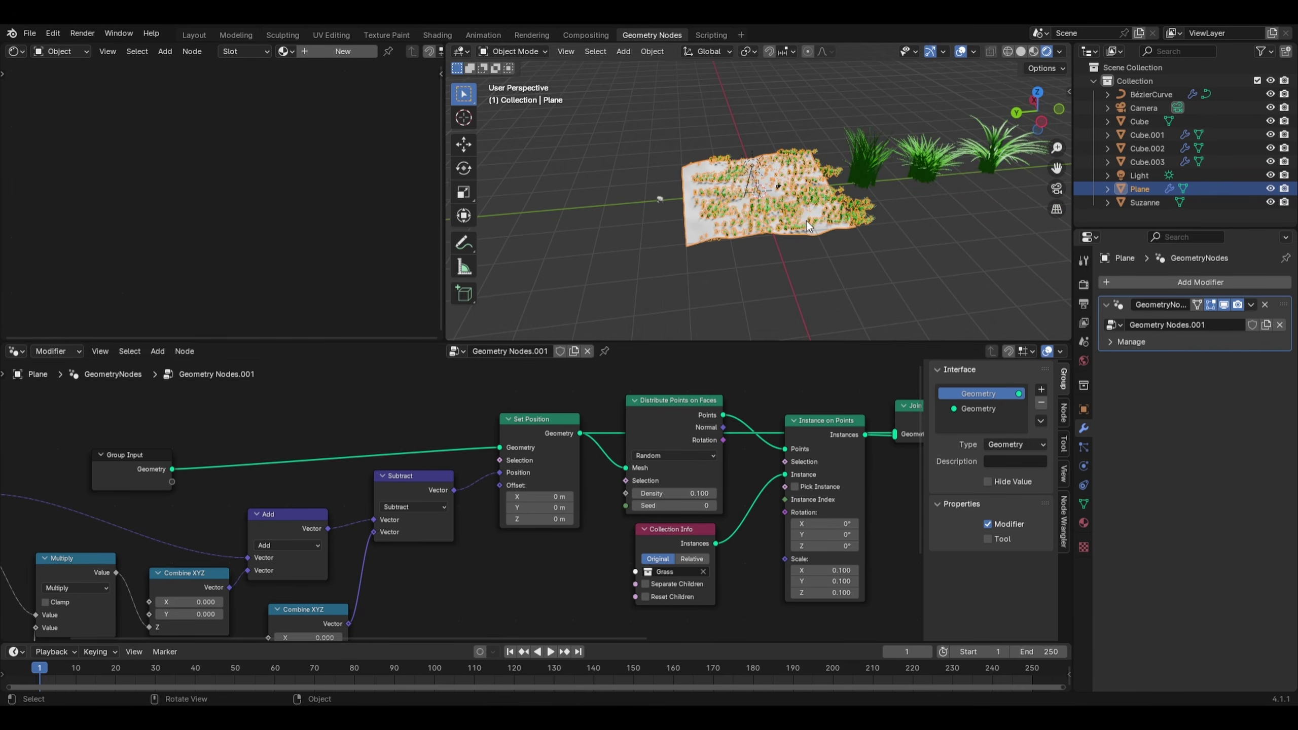
Deselect everything and enable Separate Children and Reset Children on the Collection Info node
scroll(806, 226, up, 5)
scroll(806, 226, up, 4)
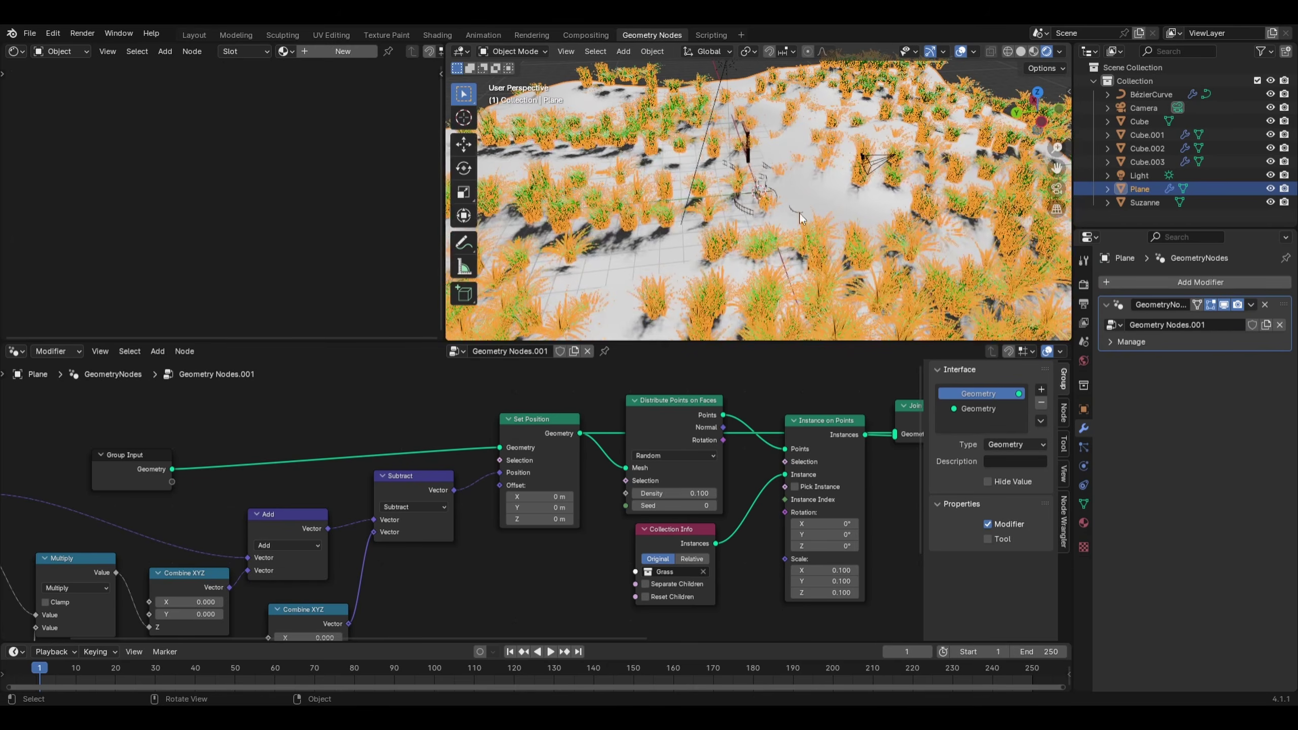
key(alt+a)
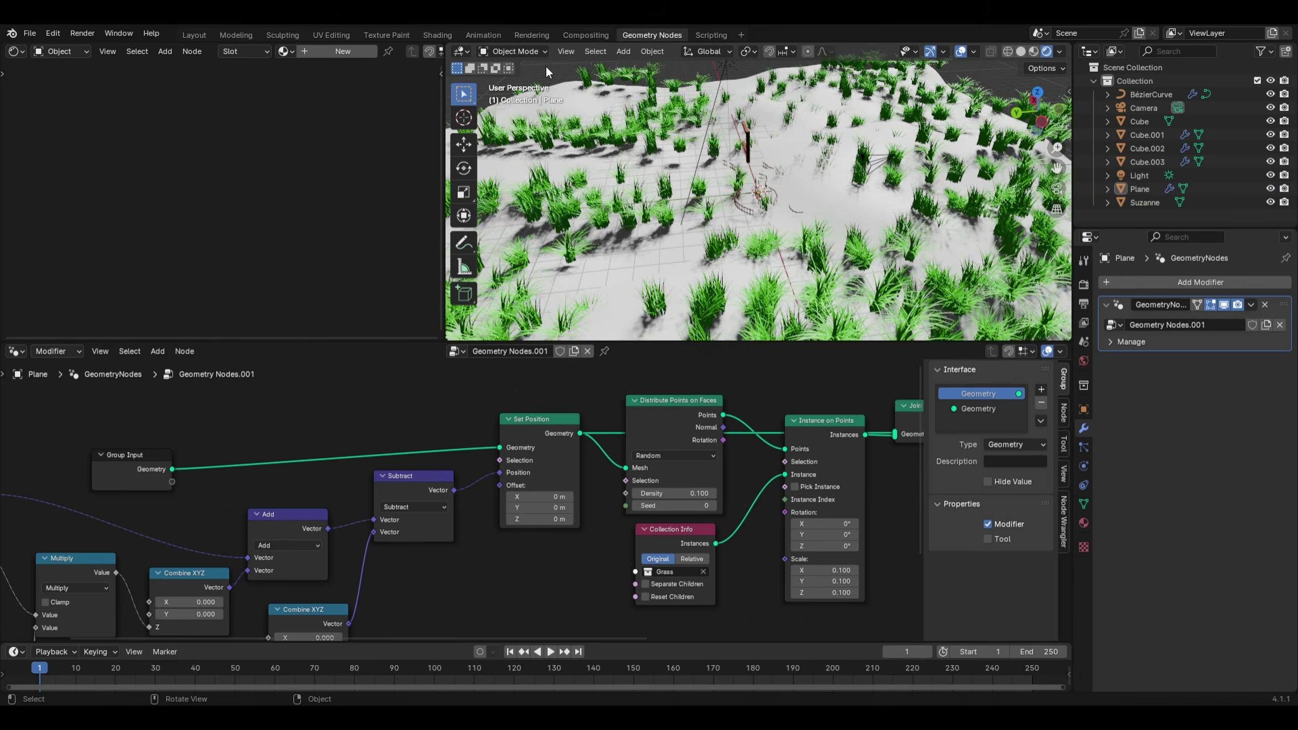
scroll(817, 230, down, 5)
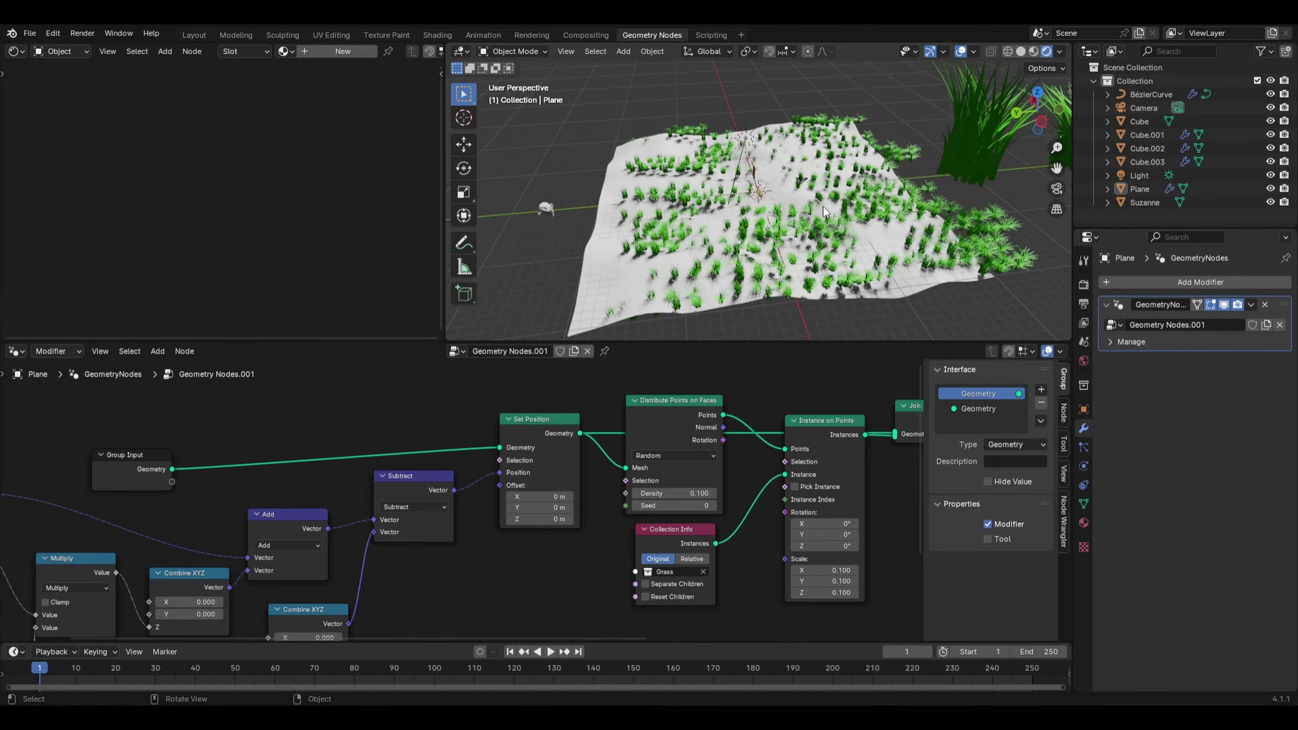
middle_drag(827, 214, 761, 221)
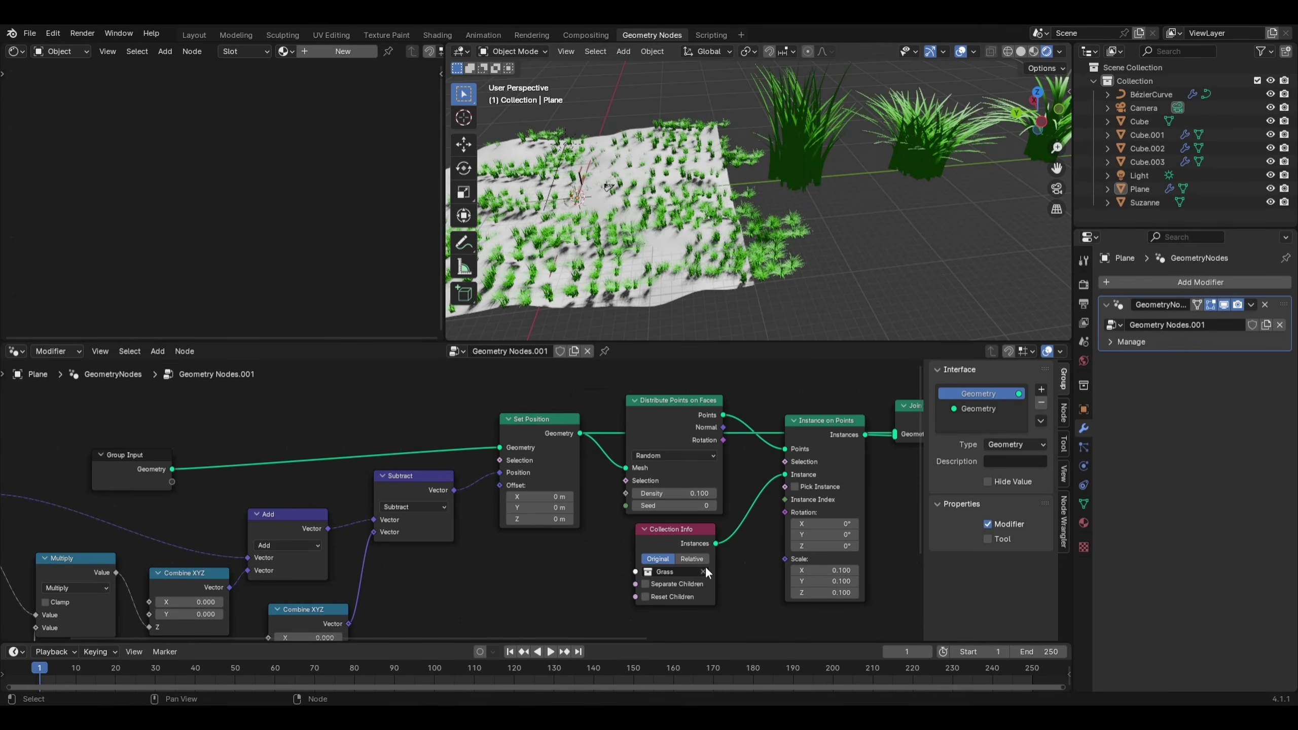
scroll(701, 566, up, 2)
click(712, 606)
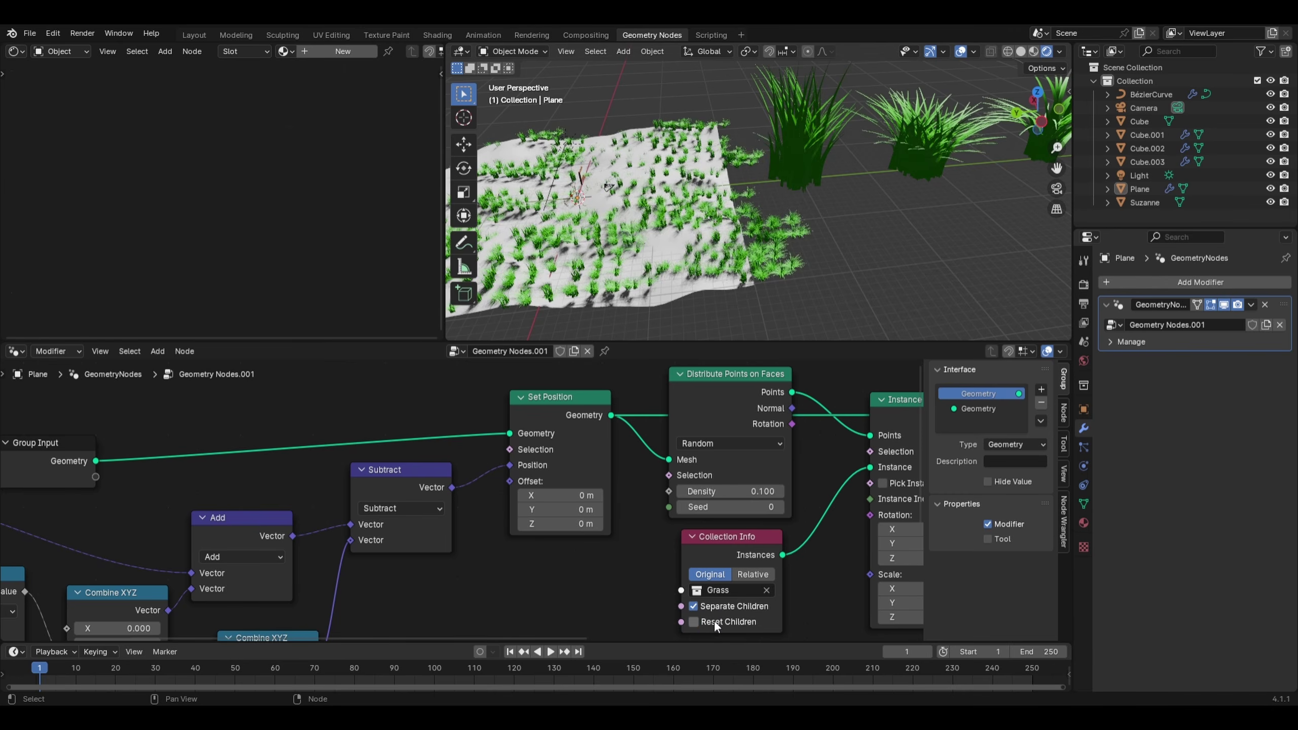
click(713, 619)
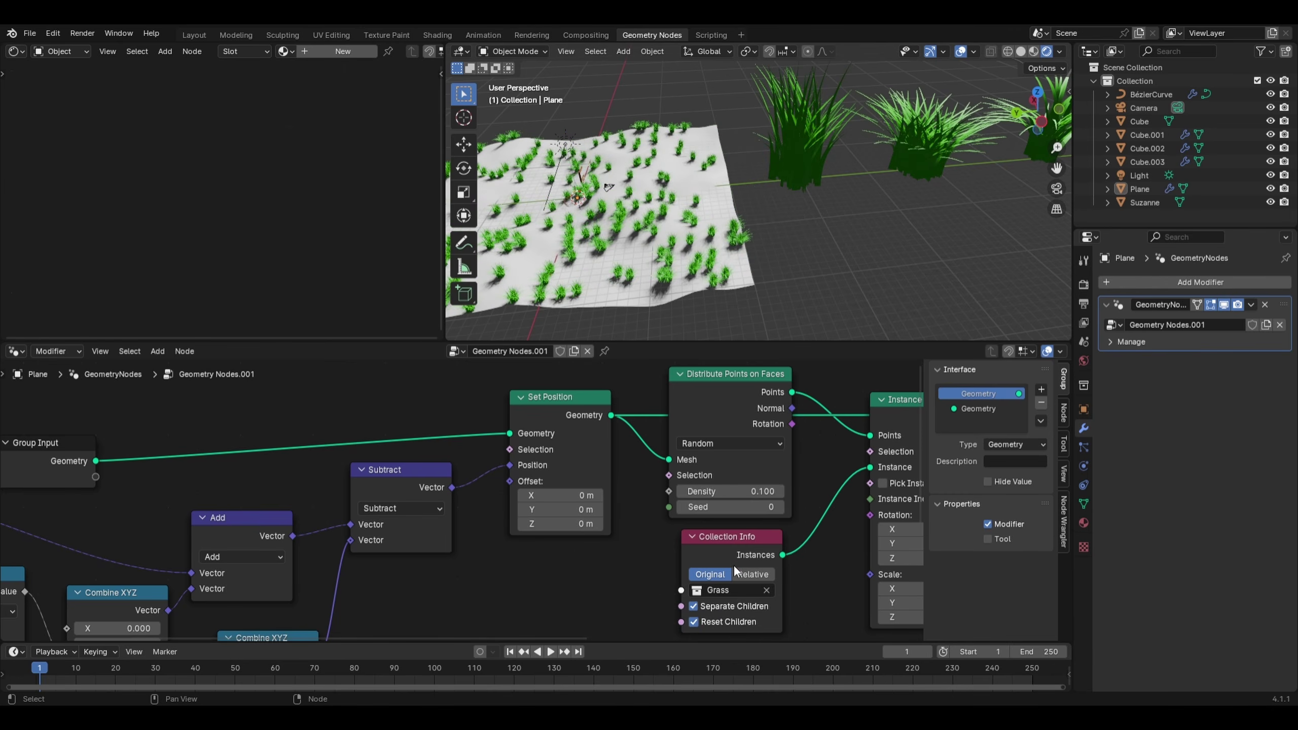
Look through the scene camera, enable the Camera to View lock, and reframe the camera on the fences and grass
middle_drag(618, 168, 704, 178)
scroll(704, 178, up, 4)
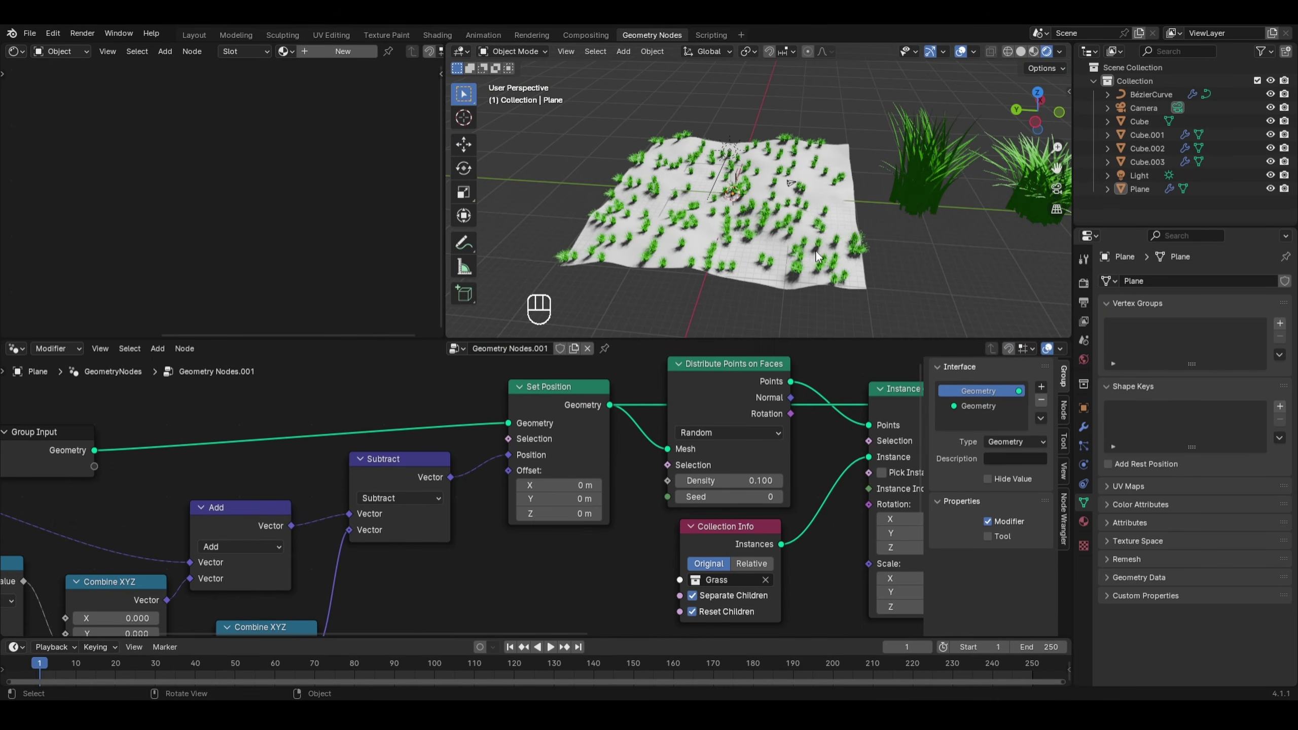
key(KP_0)
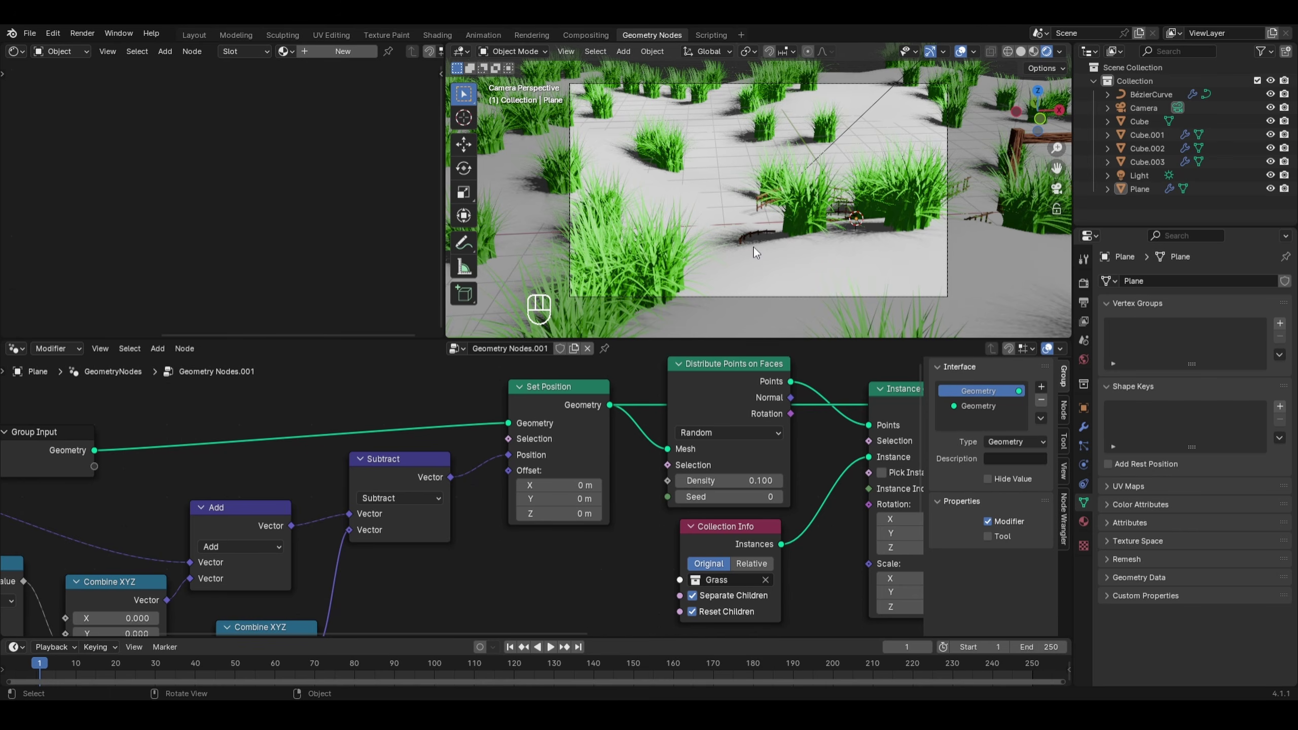
scroll(769, 271, up, 4)
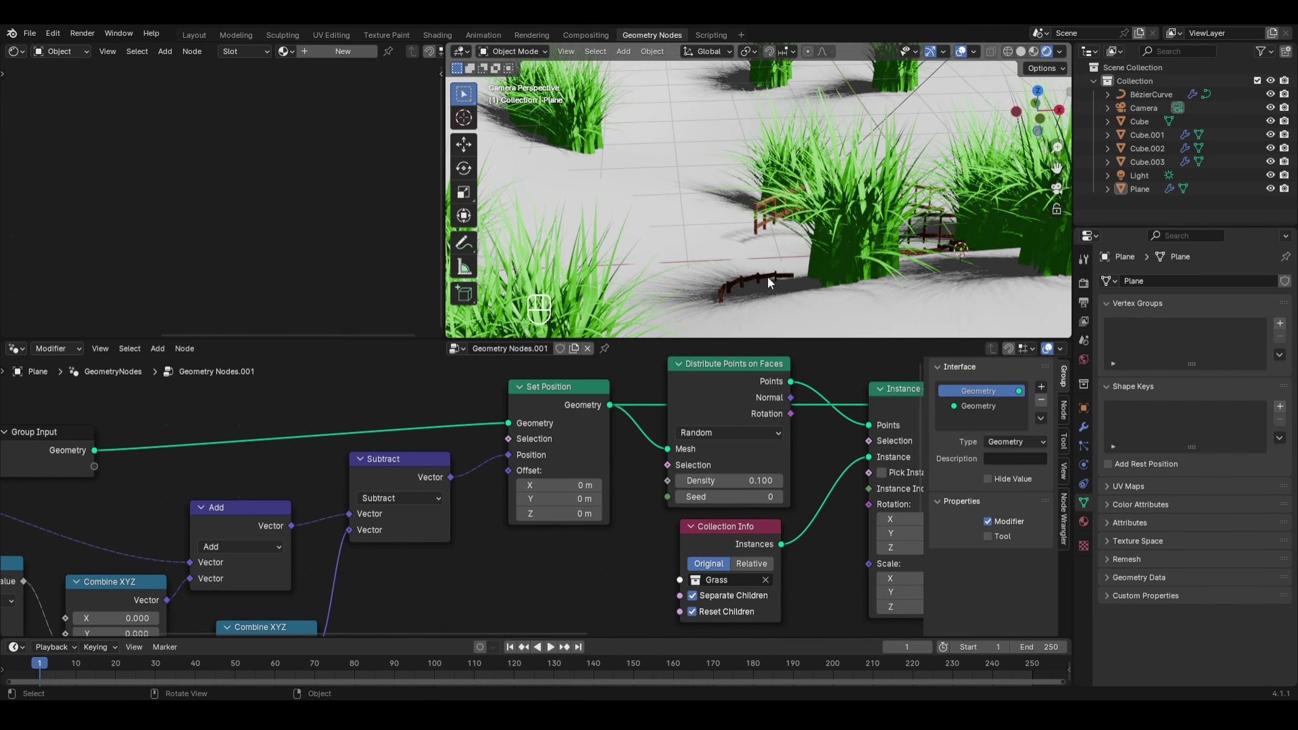
scroll(767, 275, down, 4)
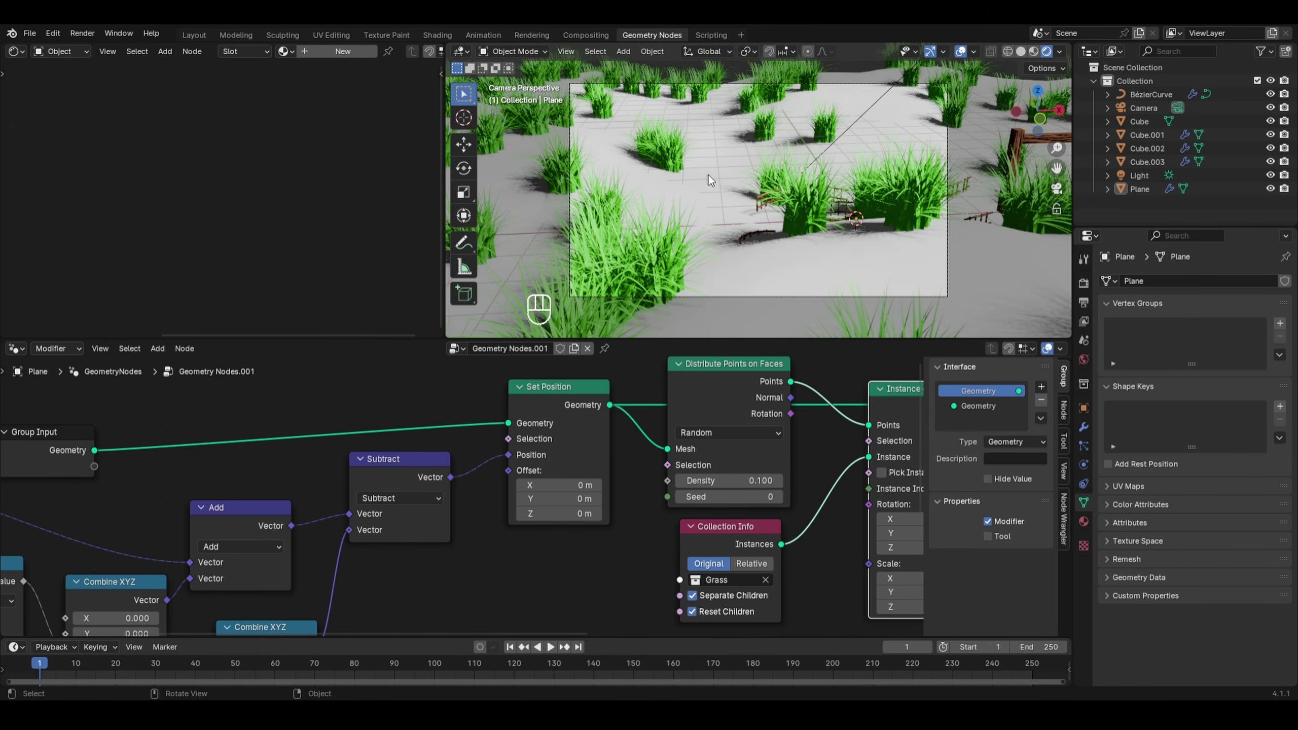
key(n)
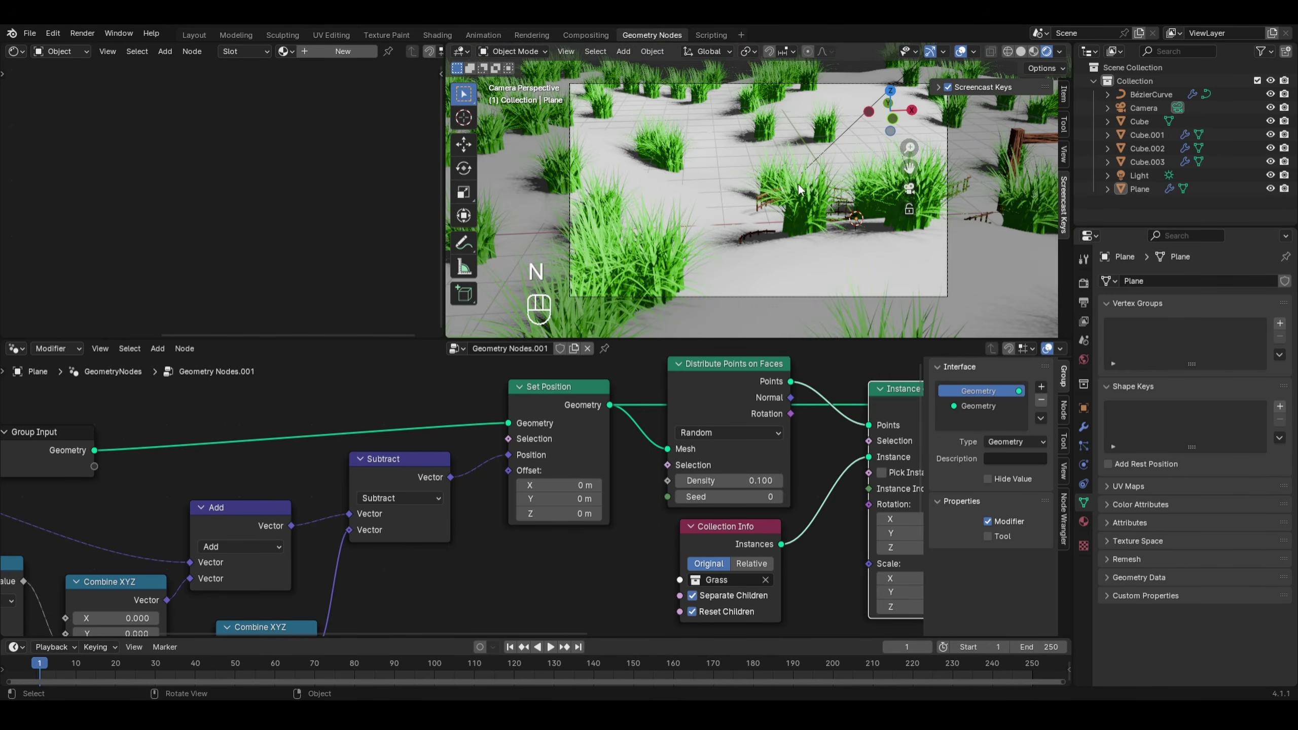
click(1065, 151)
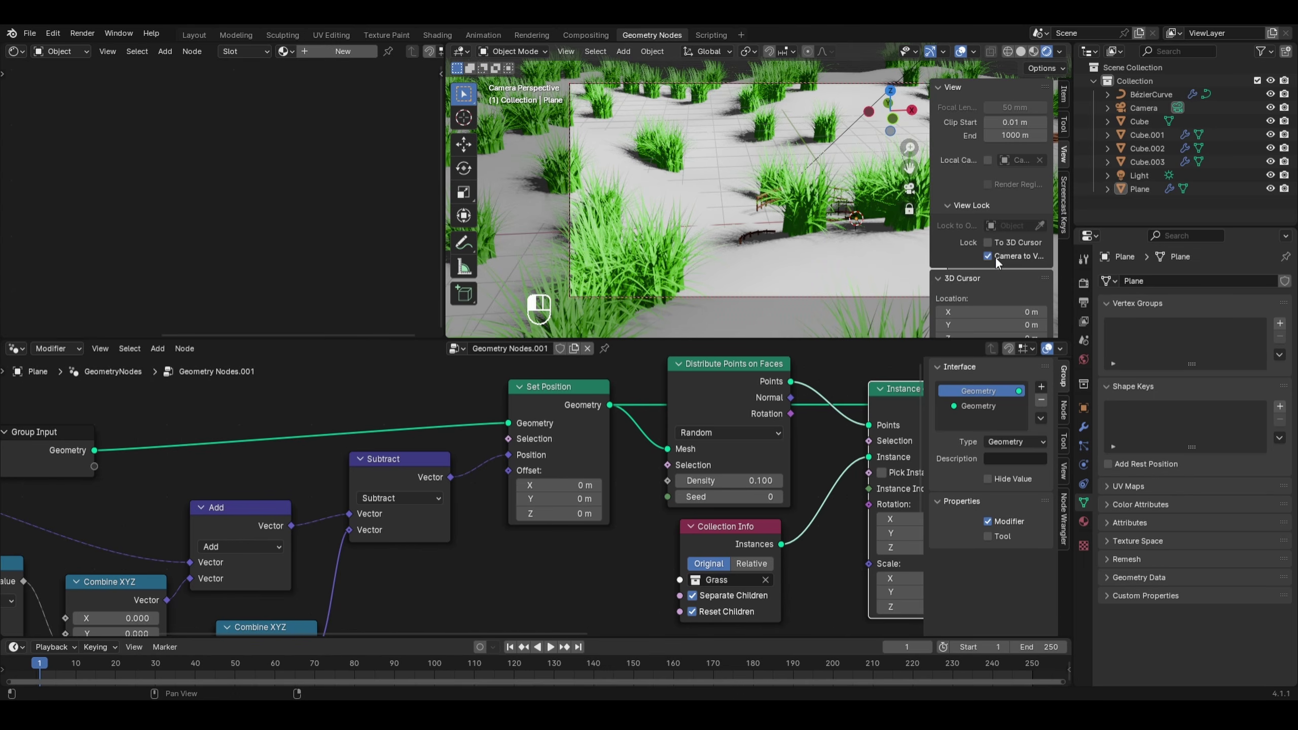
key(n)
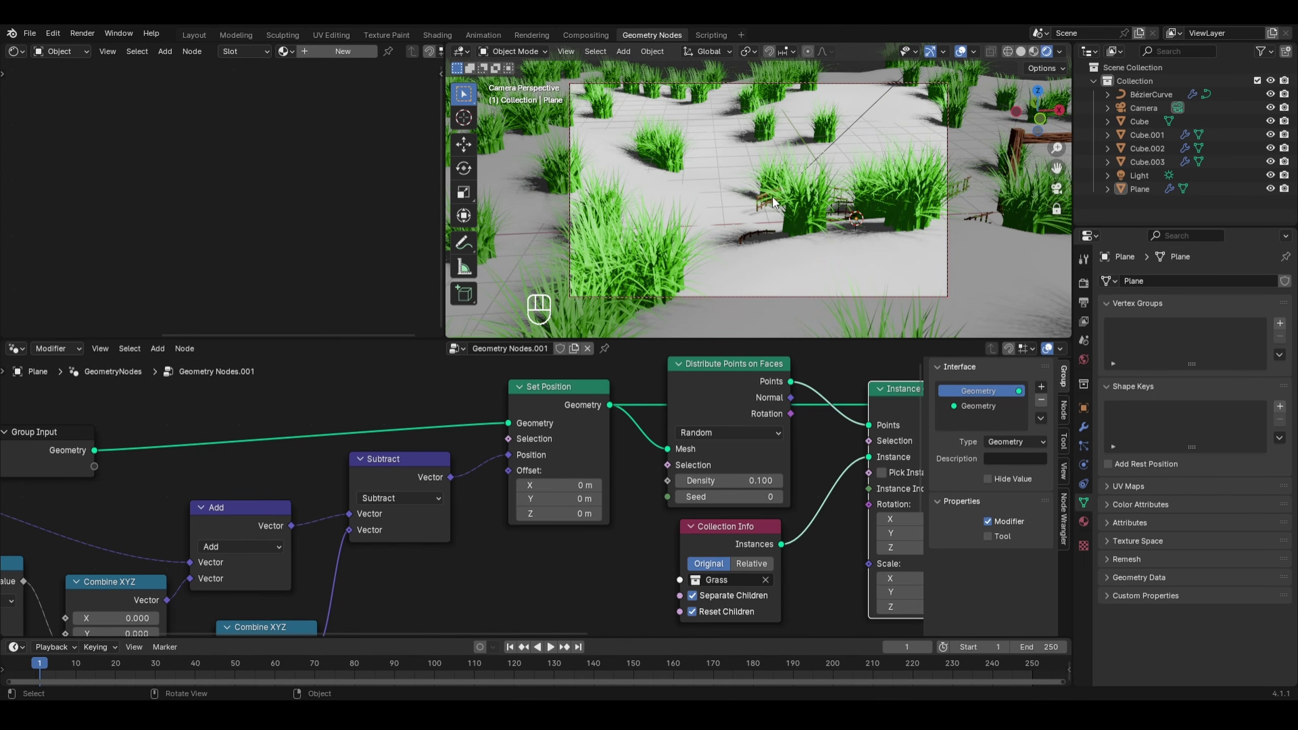
middle_drag(752, 198, 730, 178)
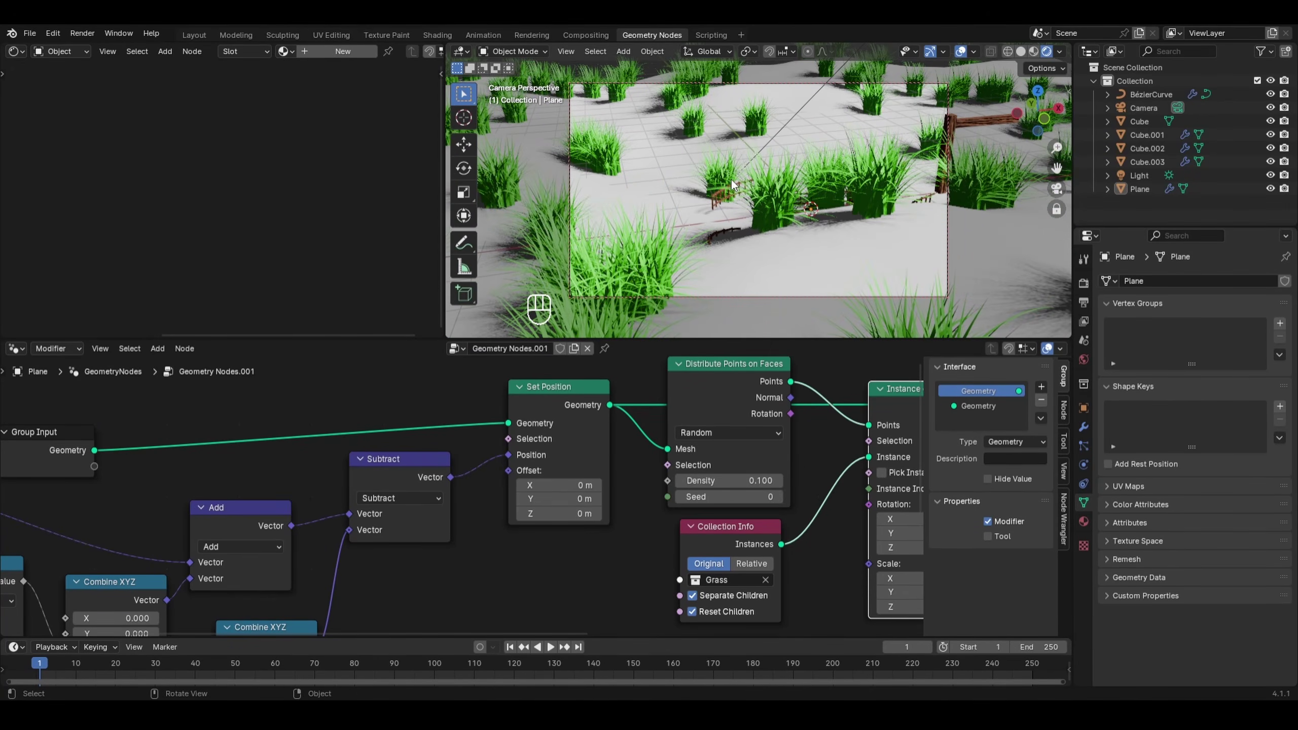
Set the camera's Passepartout opacity to 1 and pull the camera back slightly
click(1132, 105)
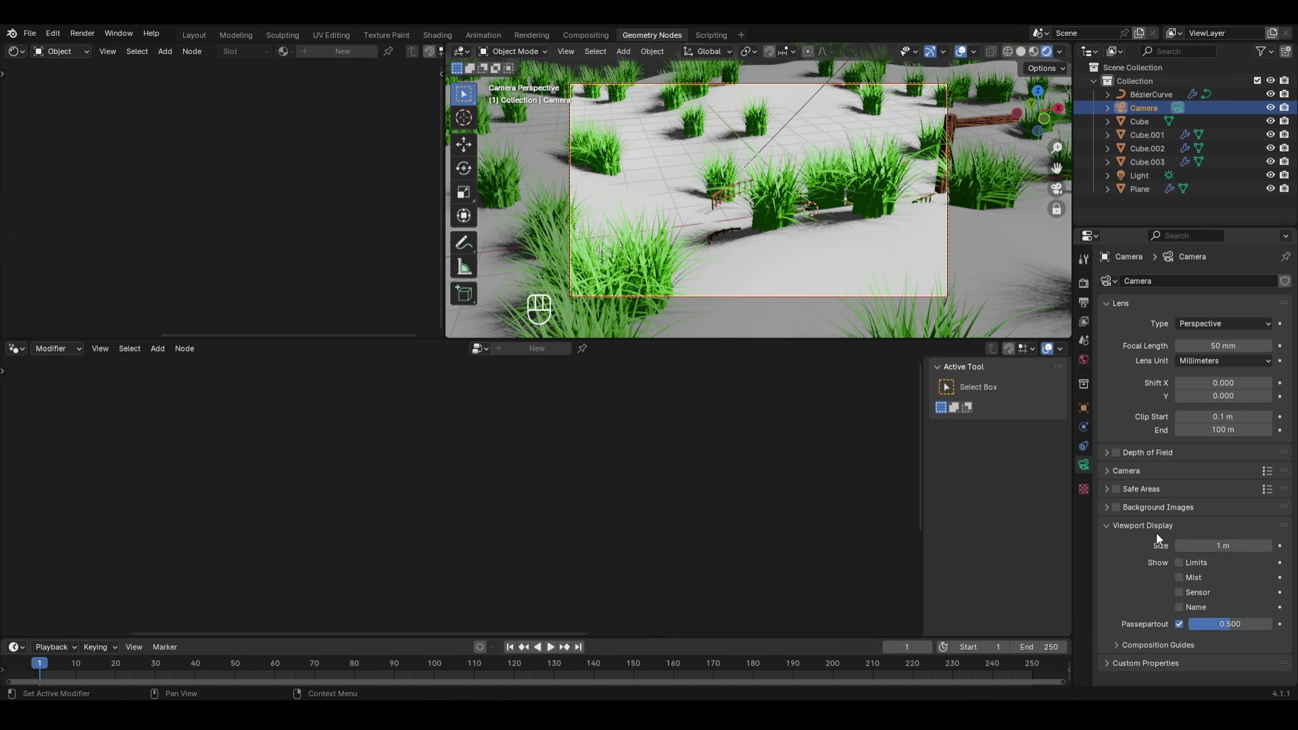
click(1228, 624)
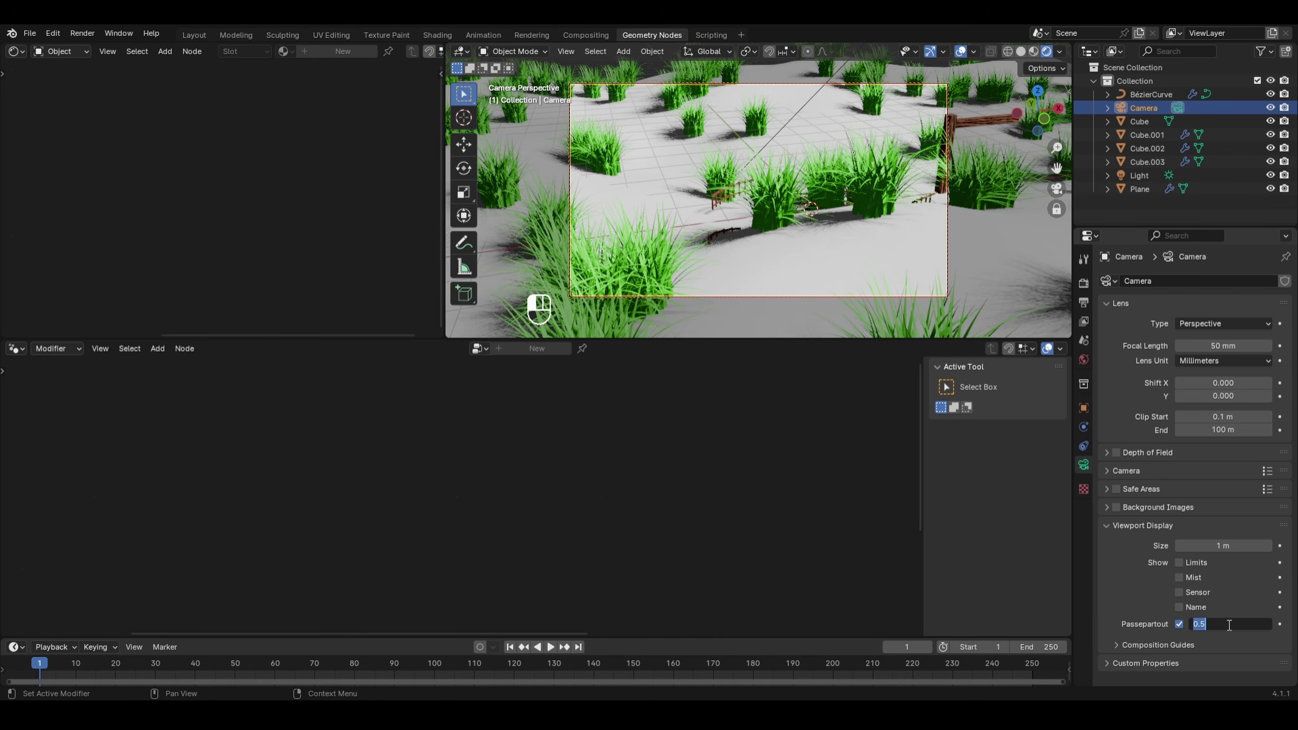
text(1)
key(Return)
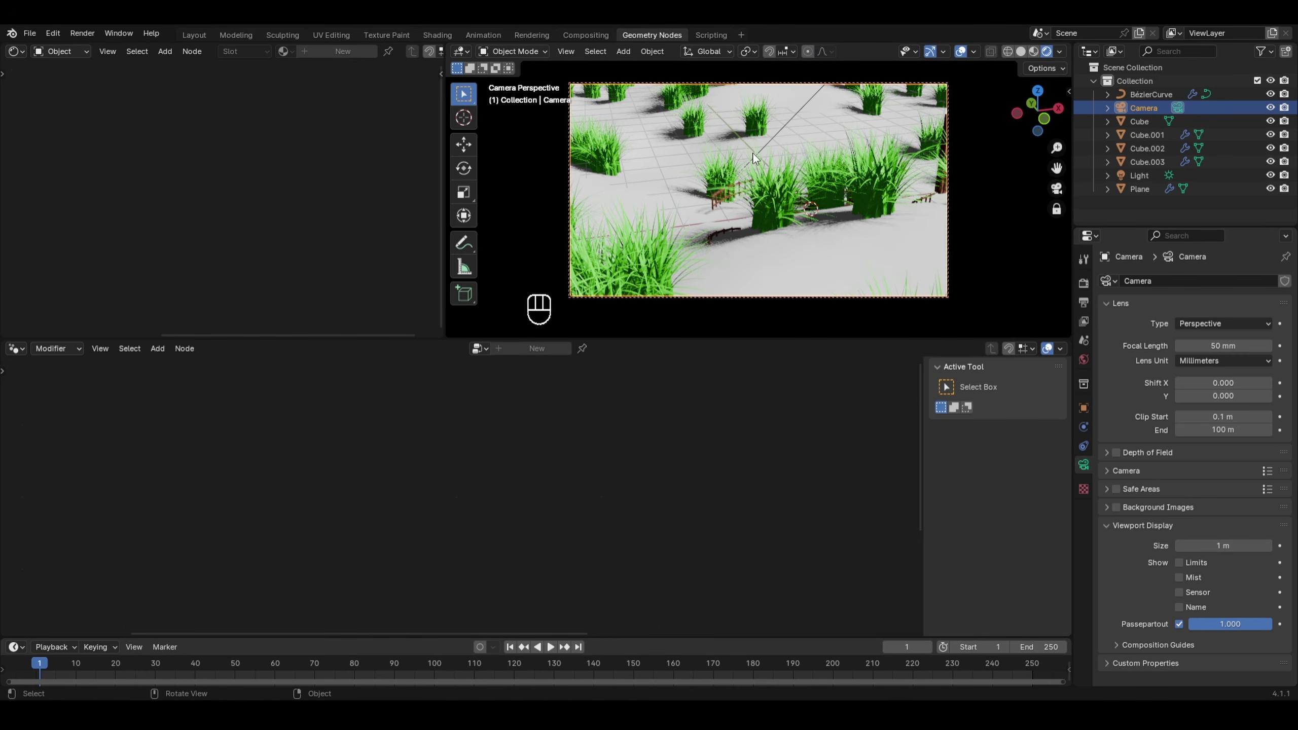
scroll(797, 165, down, 1)
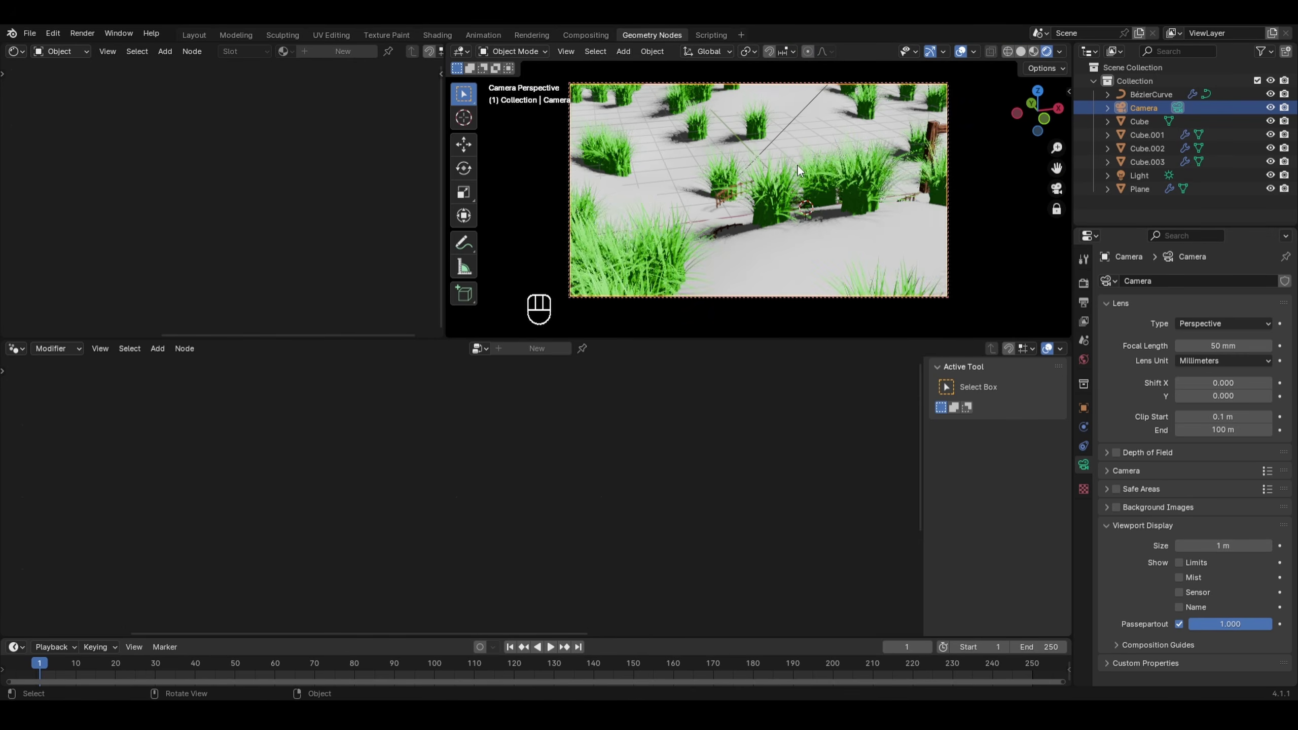
Select the terrain plane and undo the trial change to the Distribute Points on Faces density
click(780, 155)
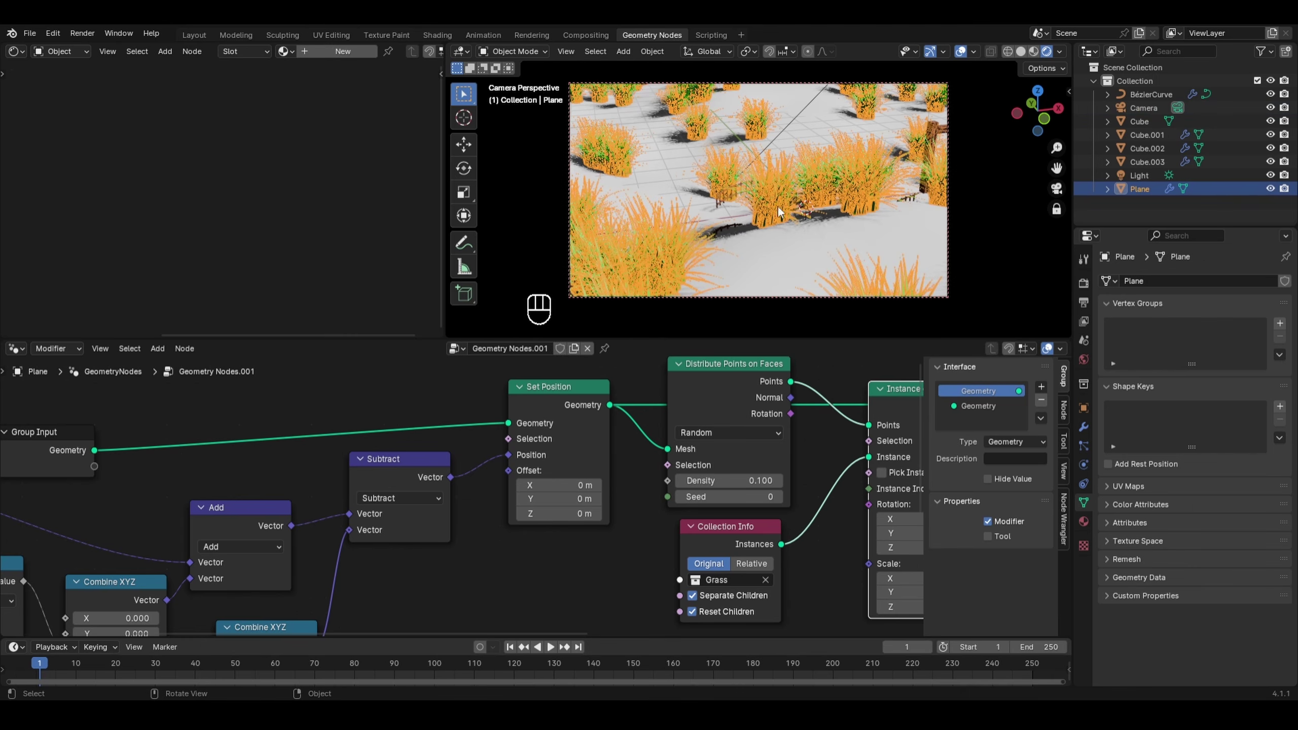
key(ctrl+z)
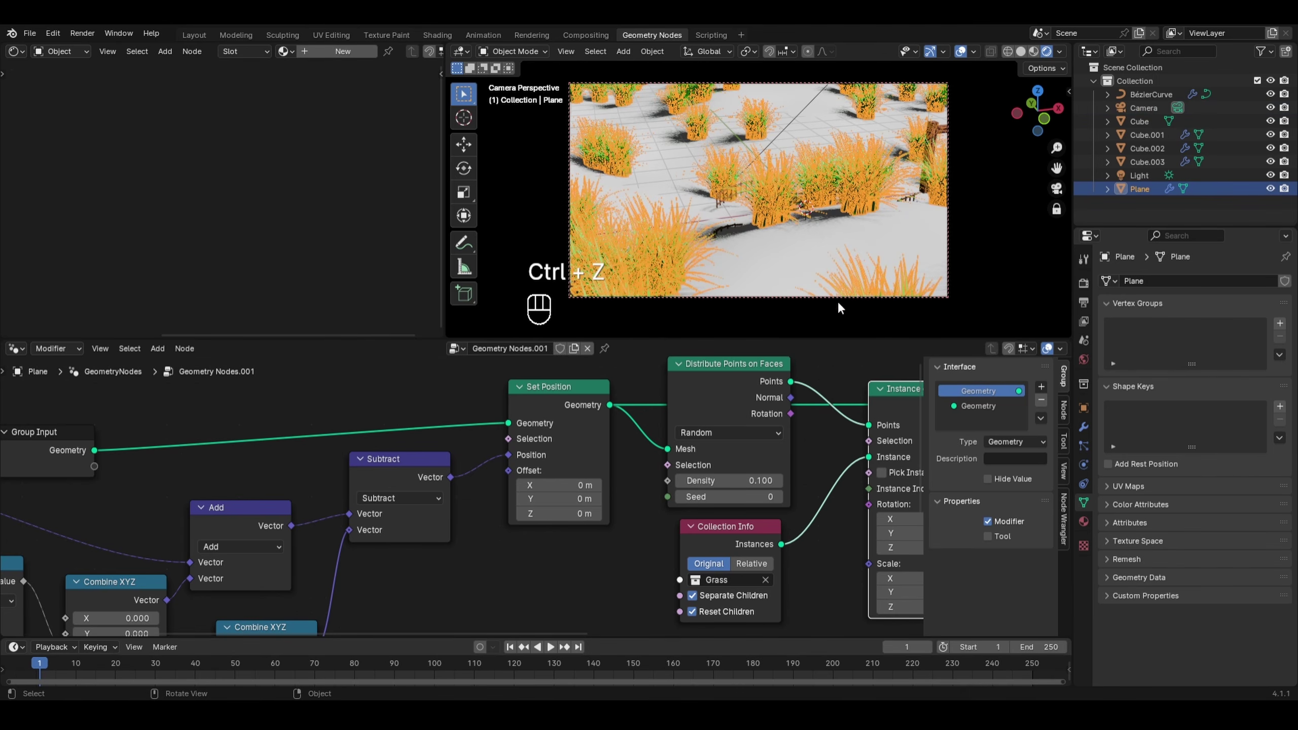
shift+drag(747, 481, 798, 480)
key(ctrl+z)
Set the Instance on Points scale to 0.05 on all three axes and save the file
middle_drag(836, 436, 603, 444)
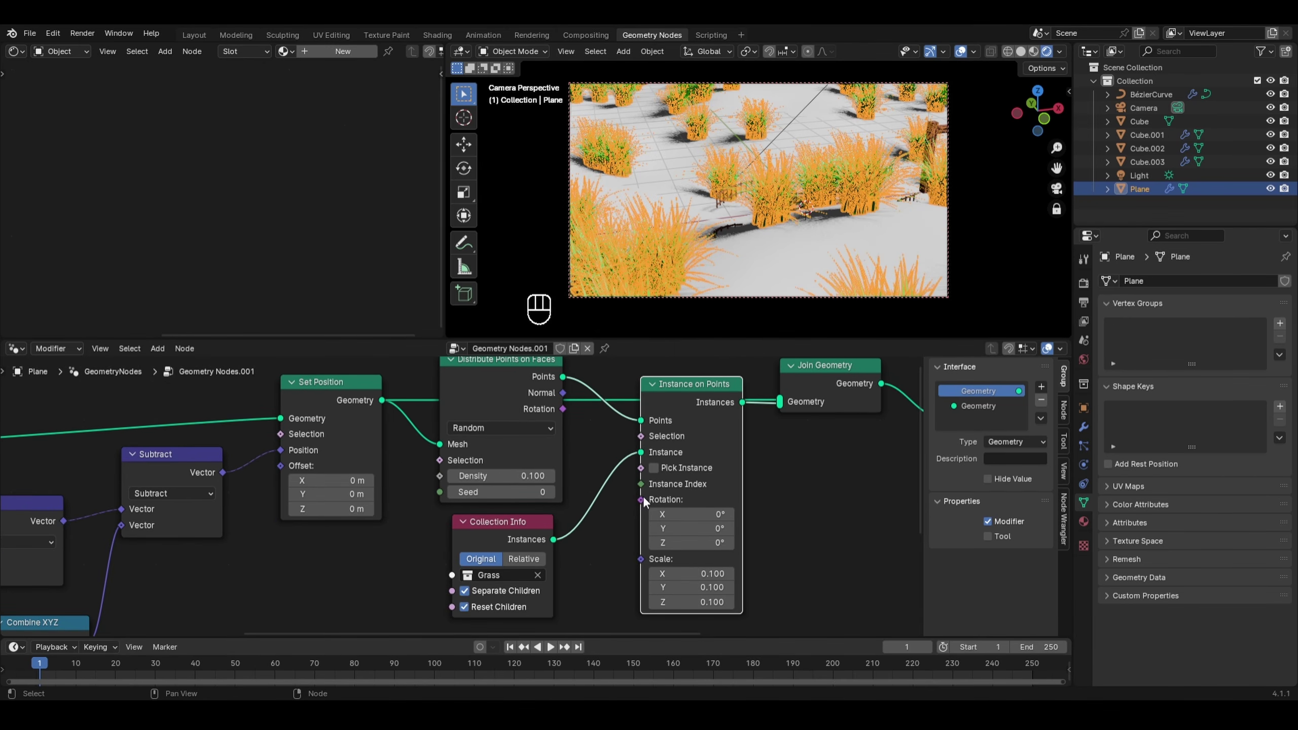
drag(700, 573, 700, 601)
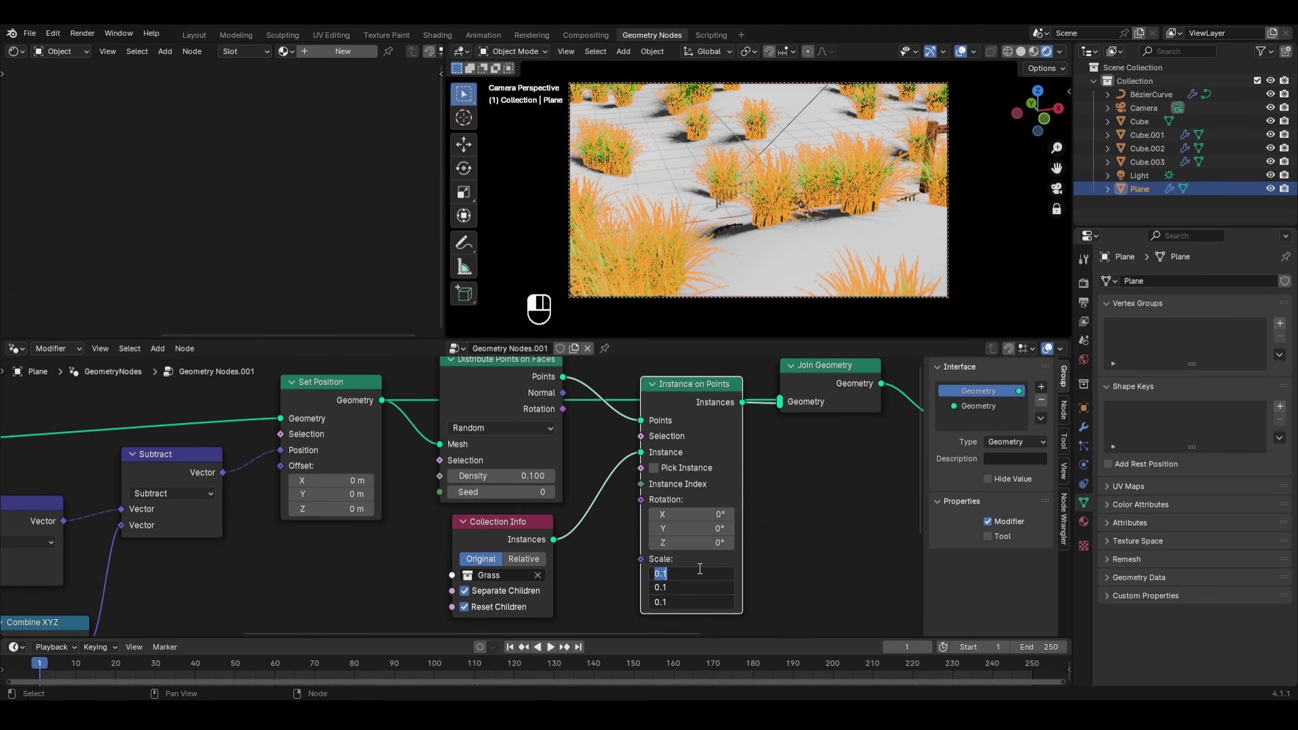
text(.05)
key(Return)
key(ctrl+s)
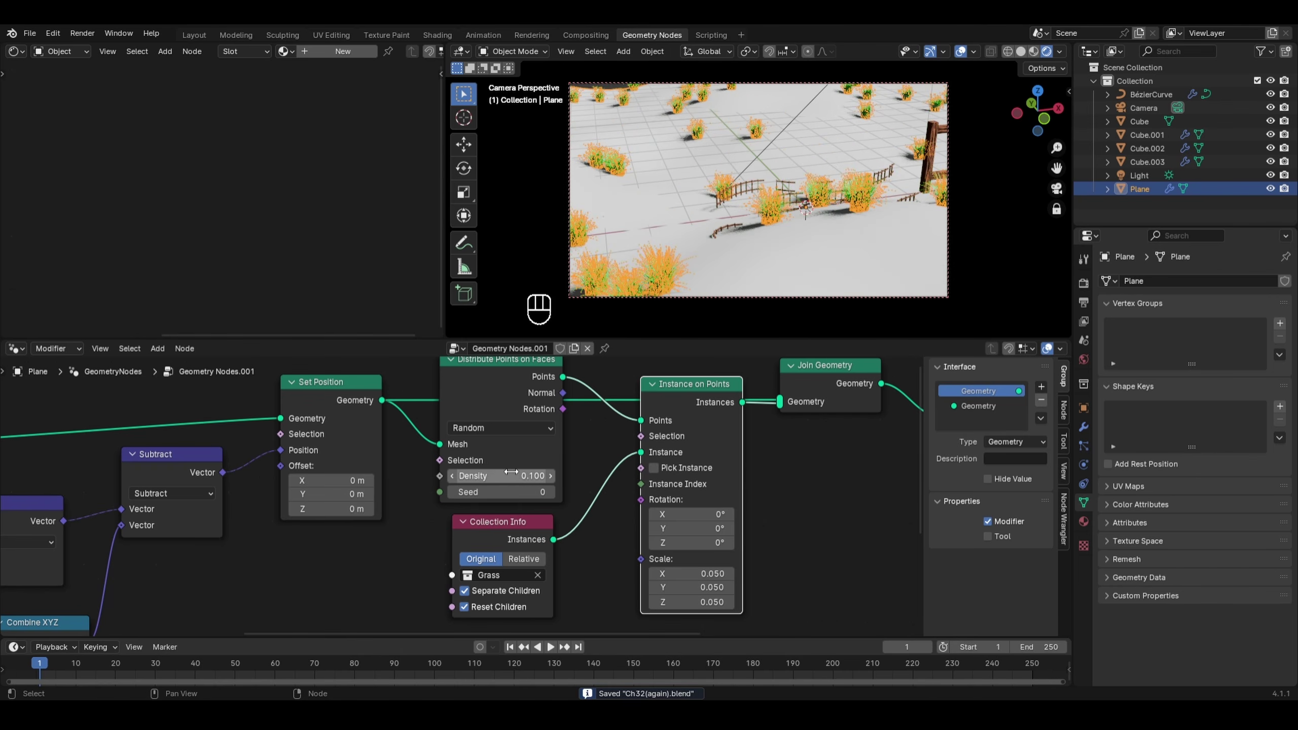
Set the Distribute Points on Faces density to 0.31 and give the terrain plane a new material
shift+drag(500, 475, 554, 476)
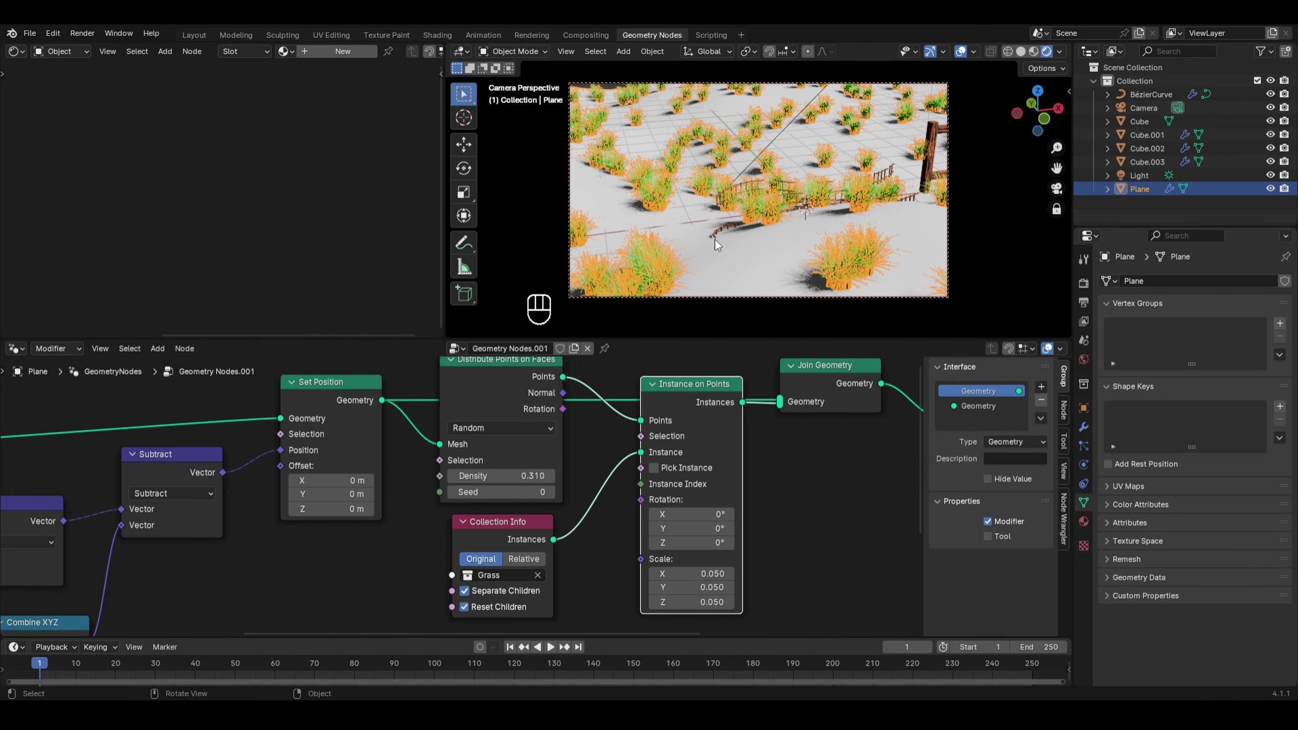
click(1083, 521)
click(1208, 338)
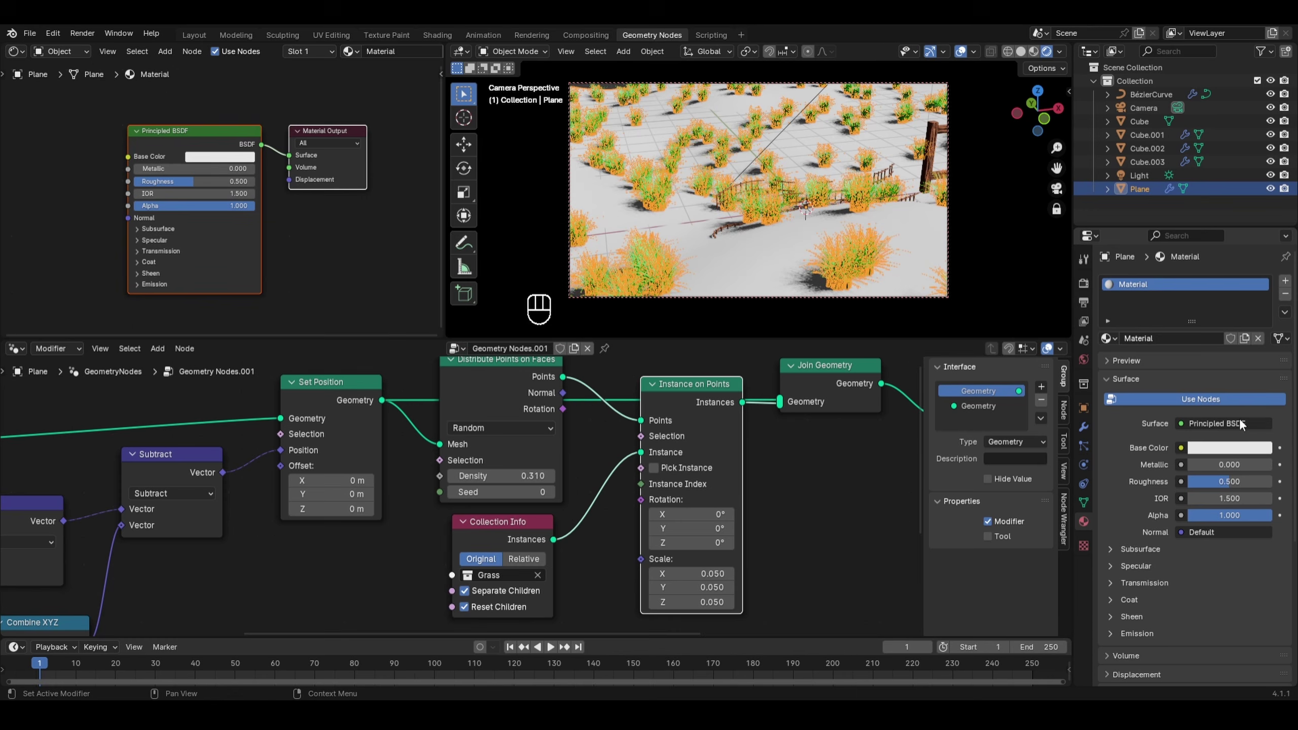
Set the Base Color of the terrain plane's material to dark brown and select the wooden post for comparison
click(1239, 446)
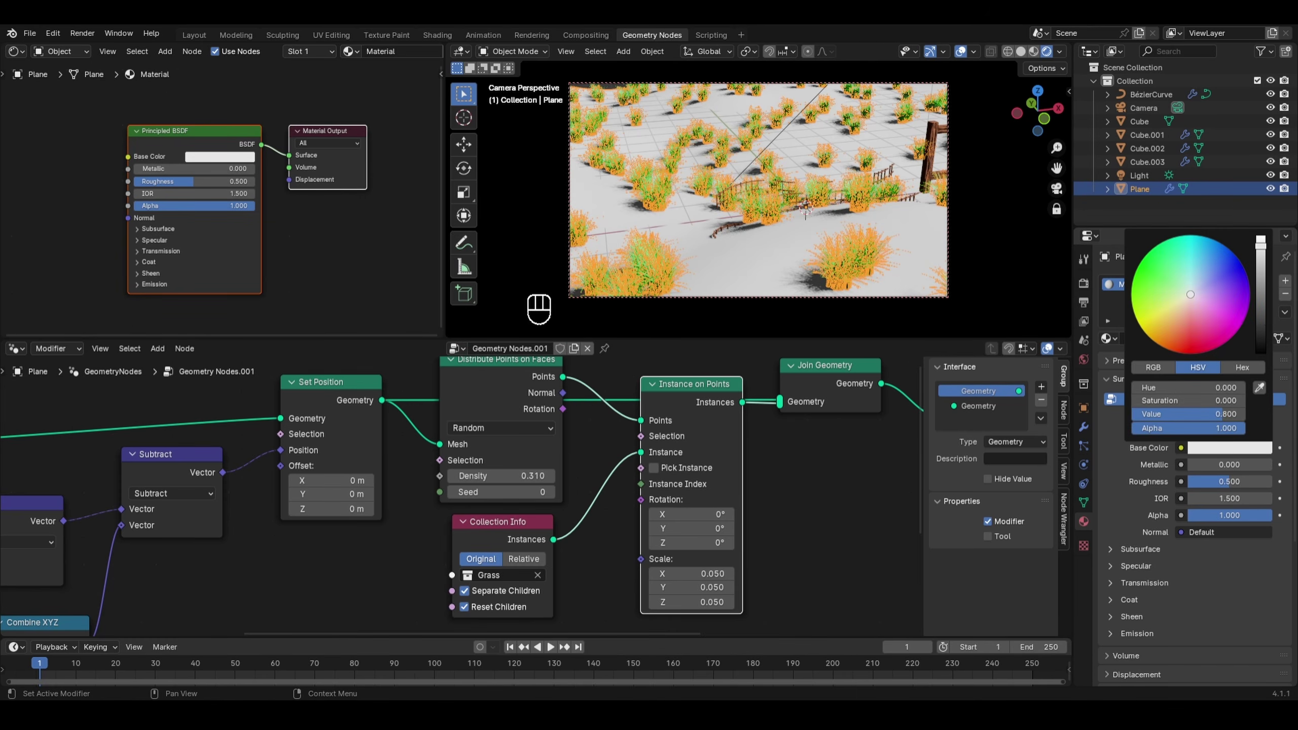
click(1260, 313)
drag(1260, 312, 1261, 308)
click(1171, 331)
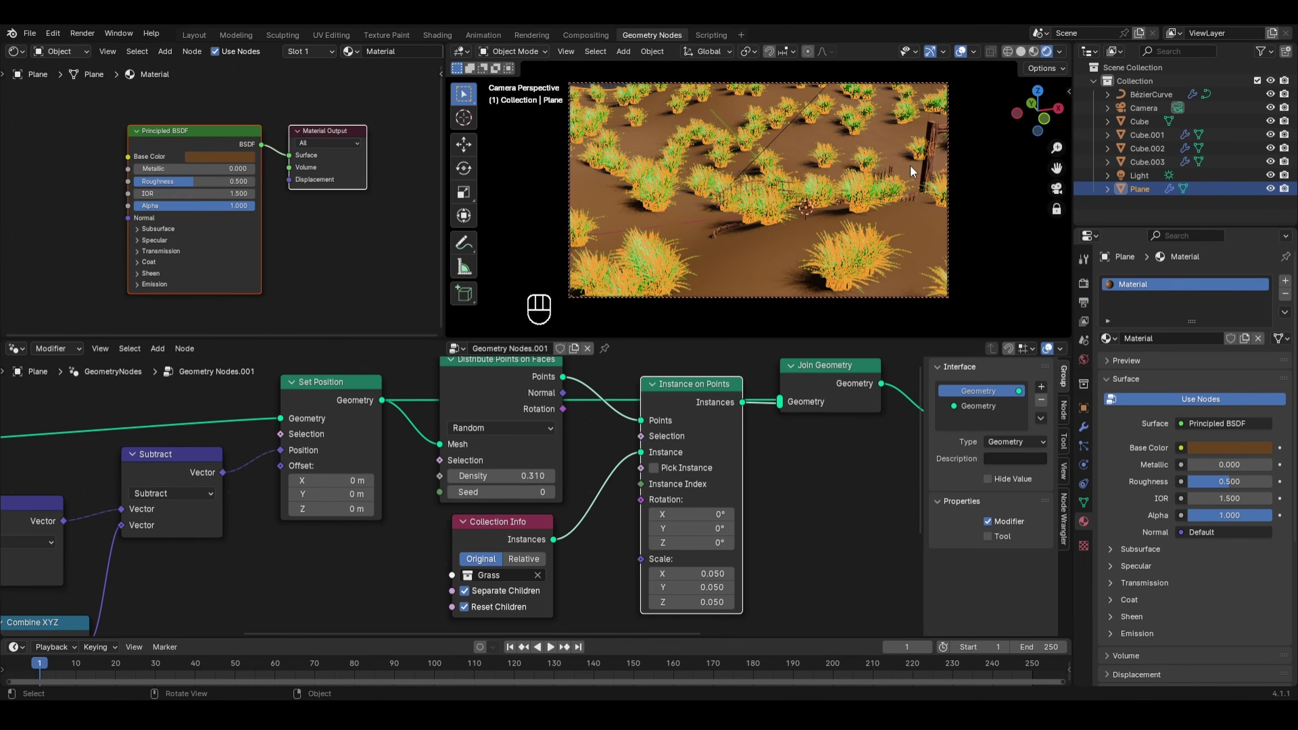
click(926, 168)
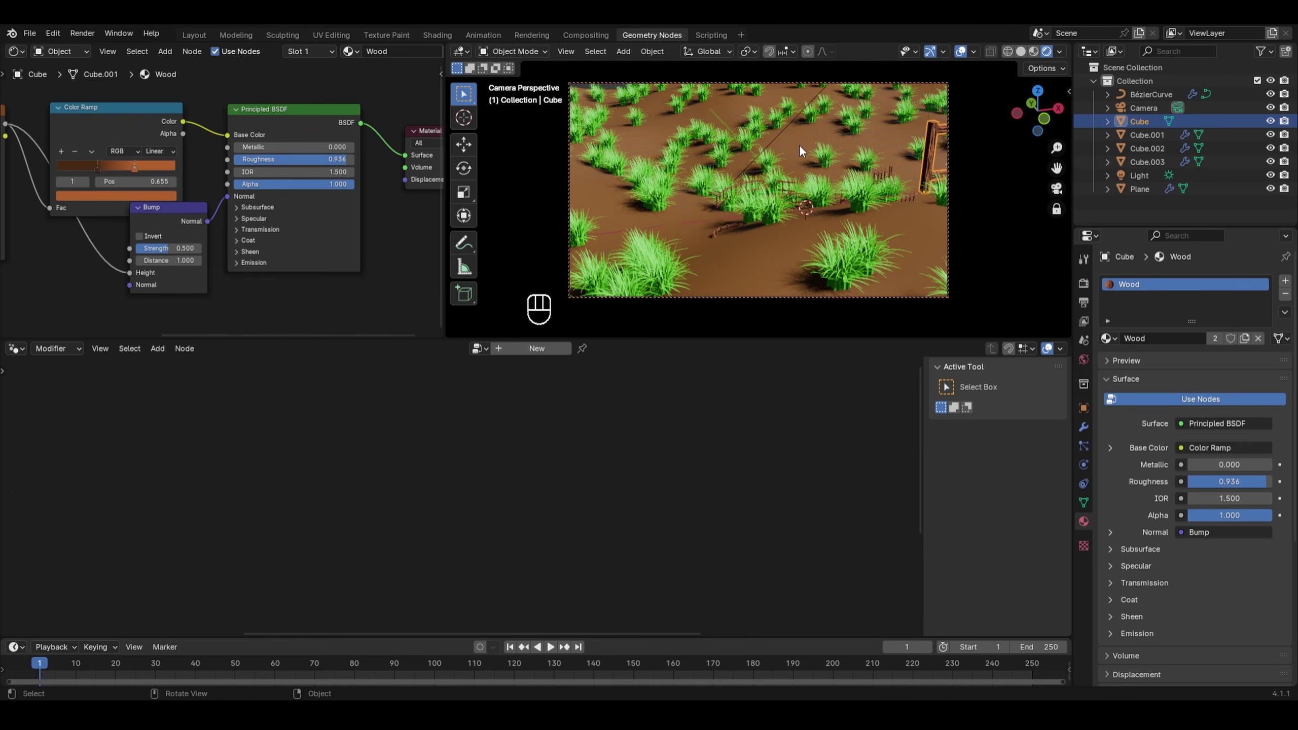
Select the terrain plane again, remove its material slot and deselect the plane
click(785, 140)
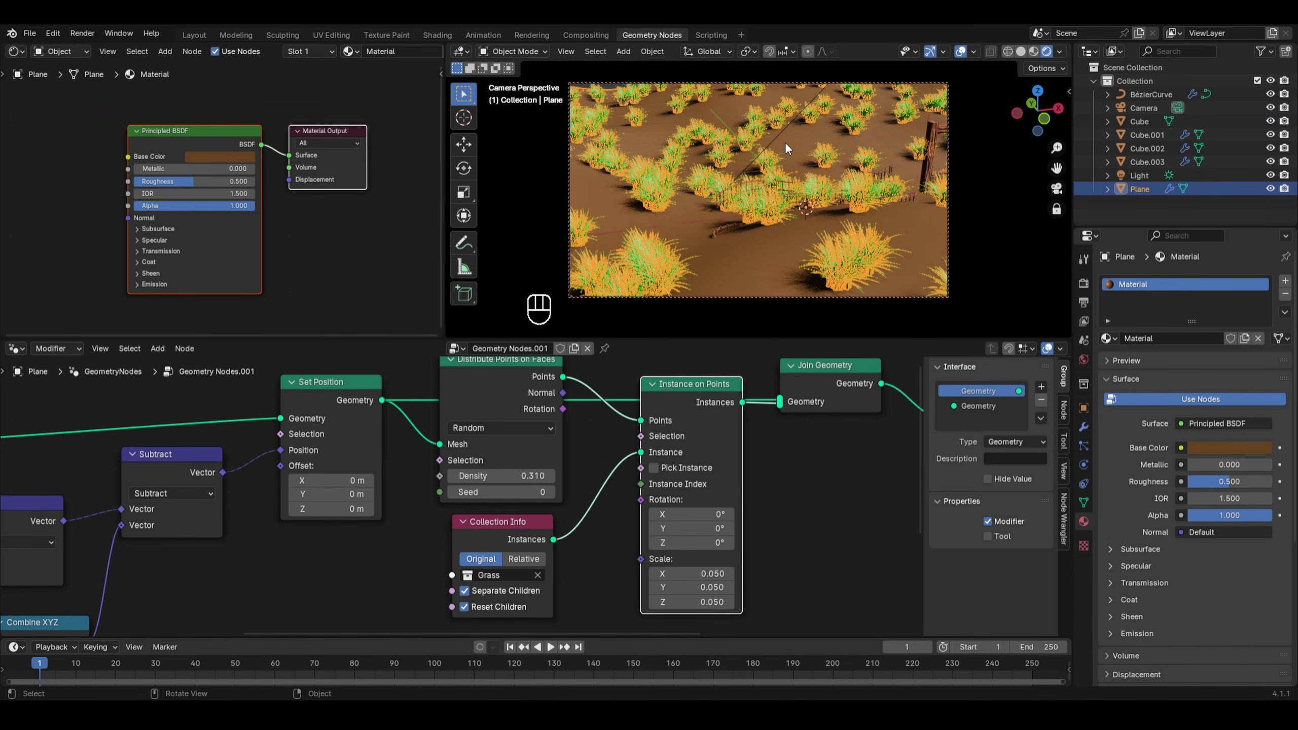
click(1285, 295)
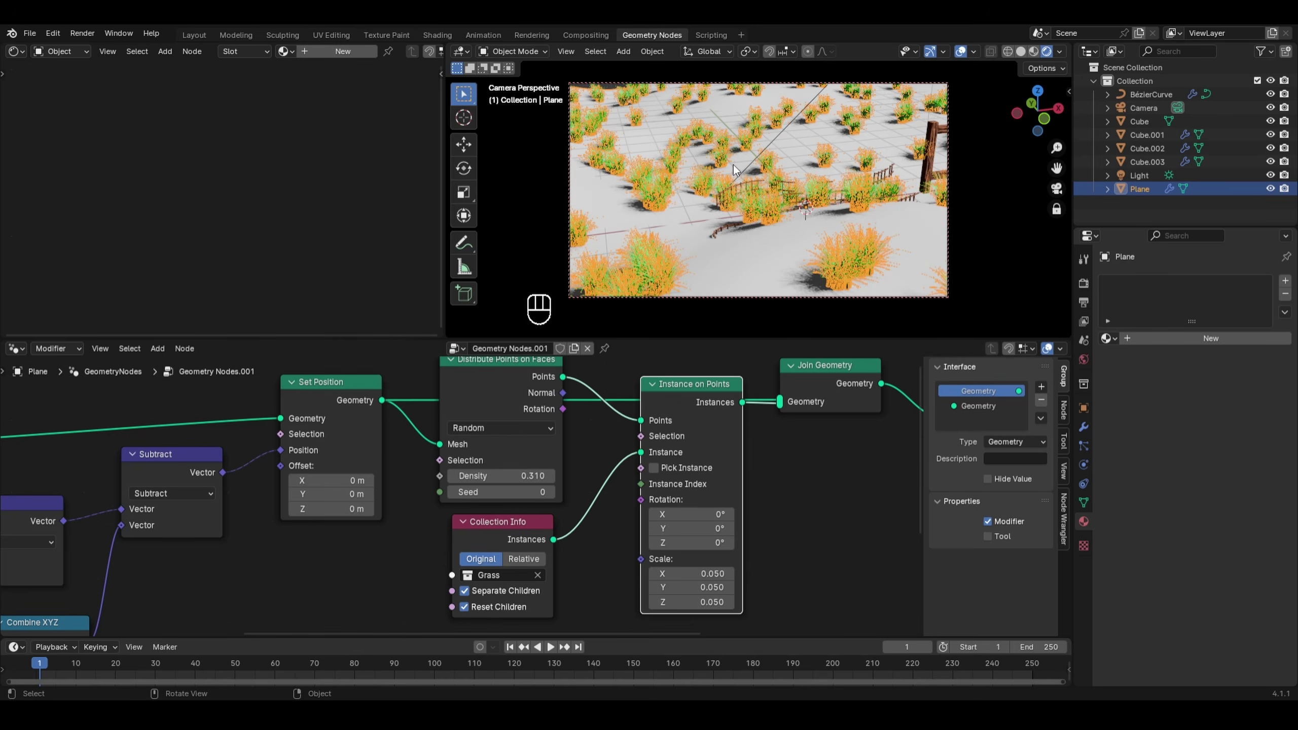
middle_drag(734, 170, 754, 144)
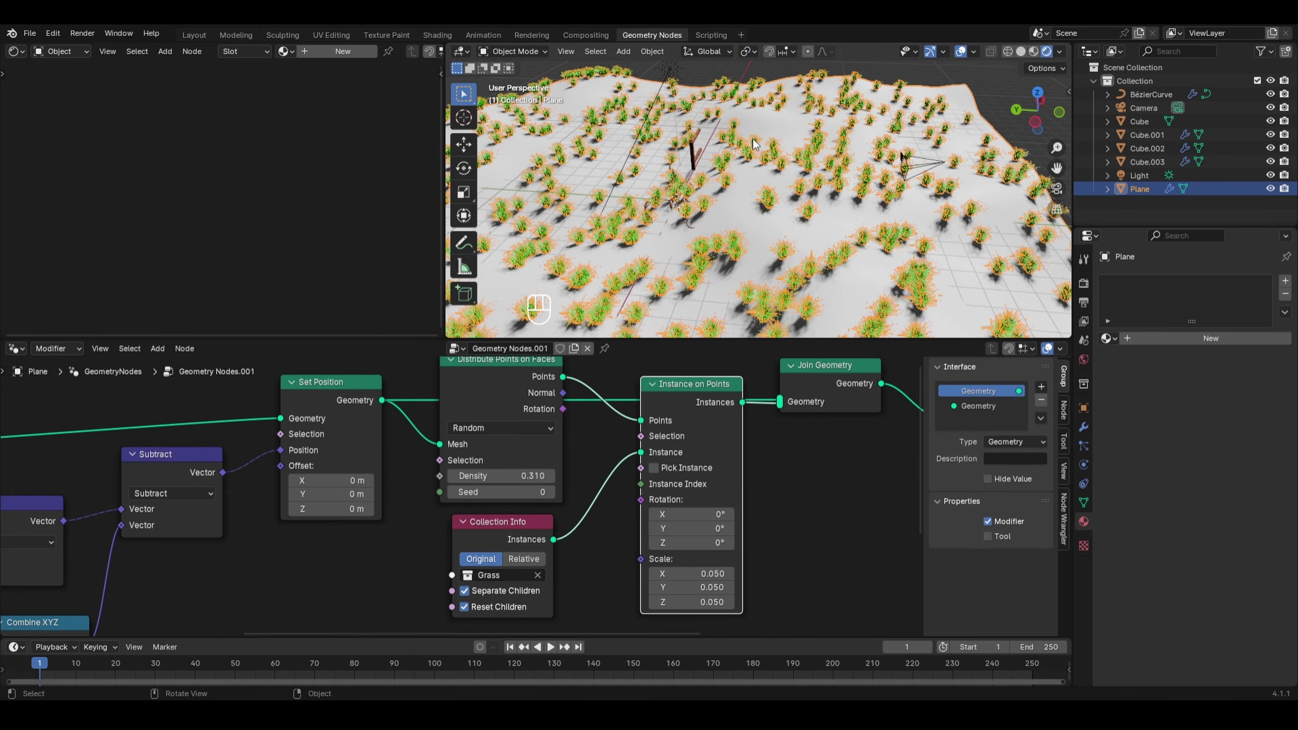
scroll(753, 140, down, 4)
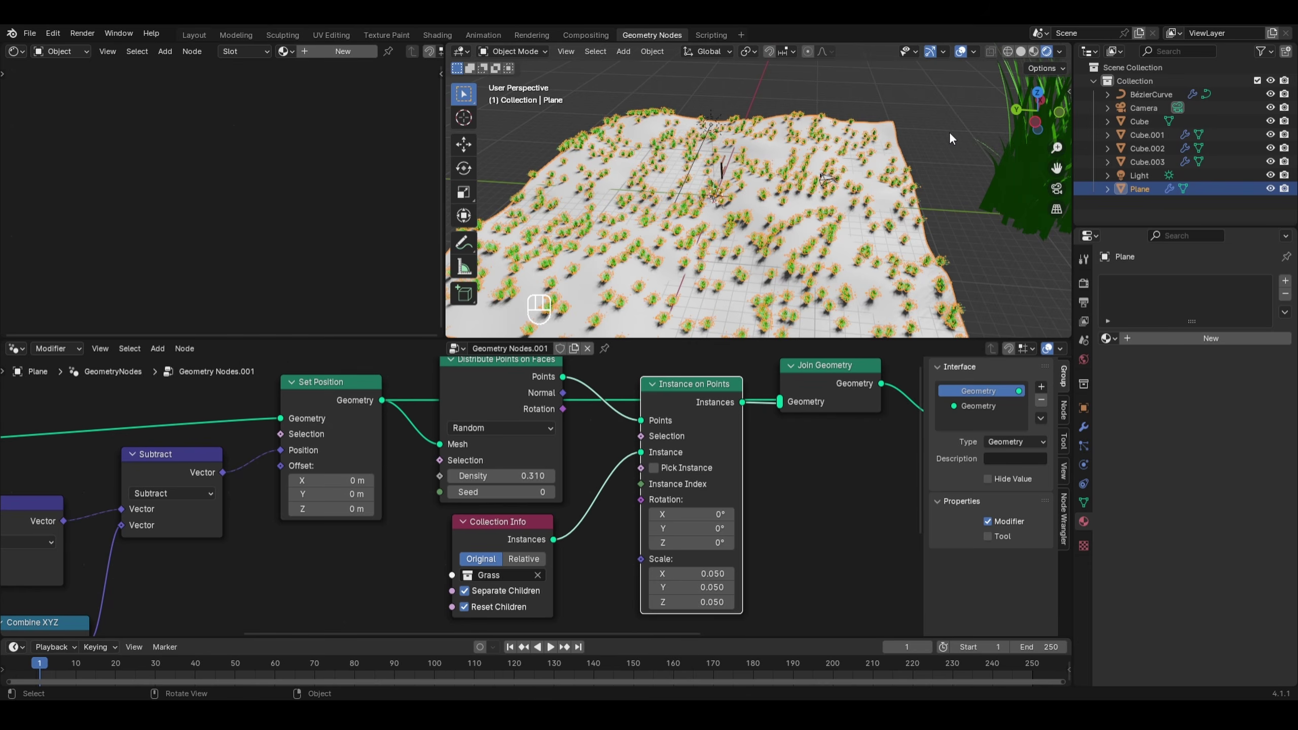
click(950, 134)
scroll(822, 460, down, 3)
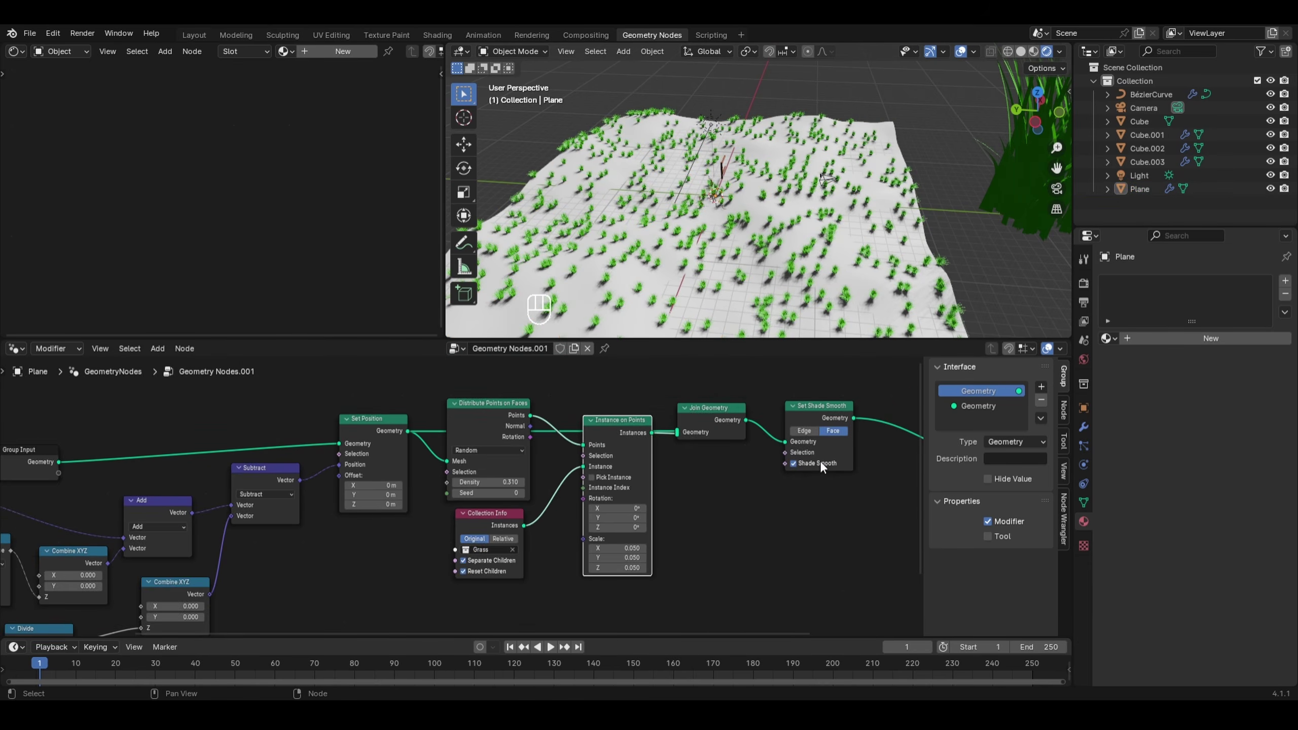